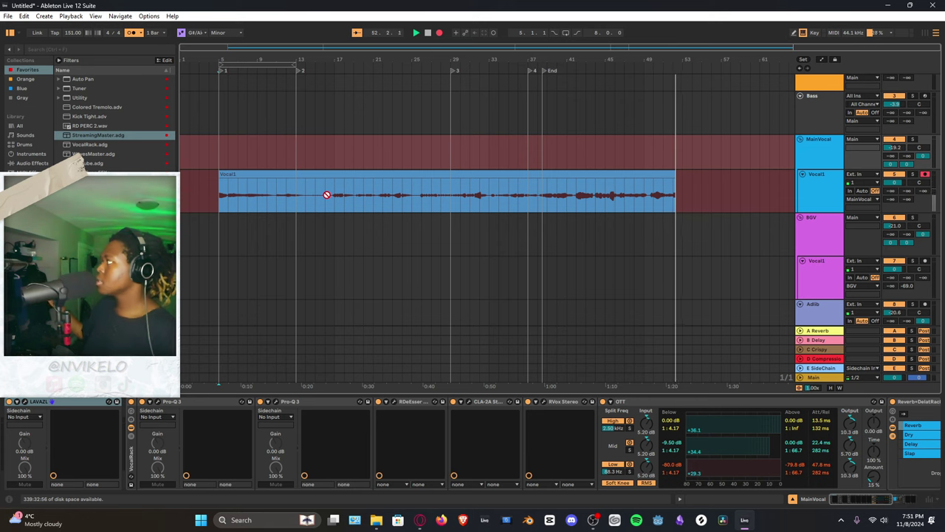
Stop playback, return to bar 5 and arm the BGV group's Vocal1 track for recording
key("space")
left_click(221, 228)
left_click(220, 227)
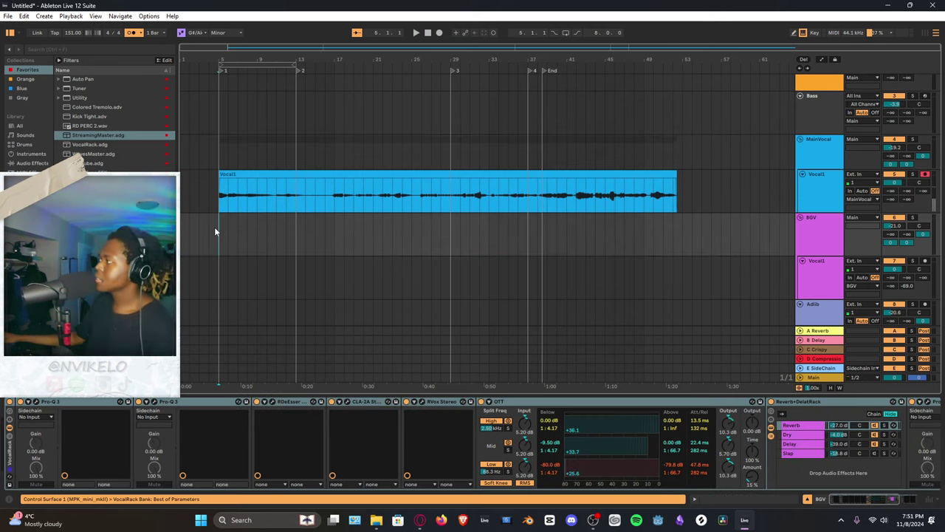
left_click(821, 262)
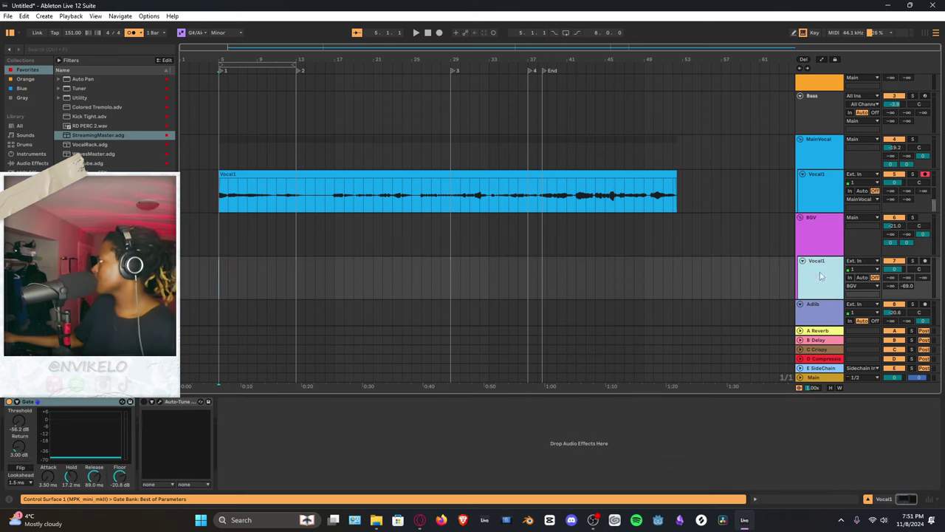
left_click(818, 232)
left_click(815, 211)
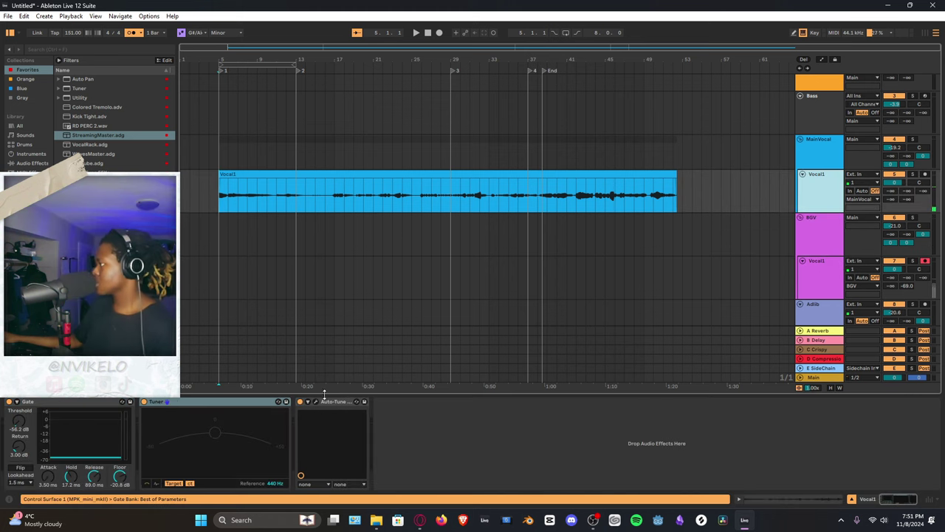
Turn on the Auto-Tune device on the BGV group's Vocal1 track
left_click(170, 401)
key("Delete")
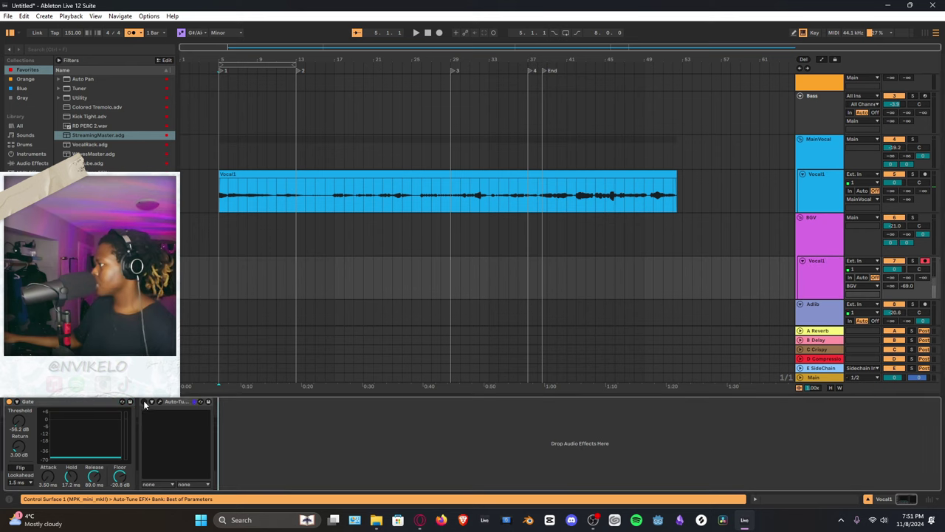
left_click(145, 402)
Place the insert marker at bar 5 and duplicate the BGV group's Vocal1 track
left_click(226, 279)
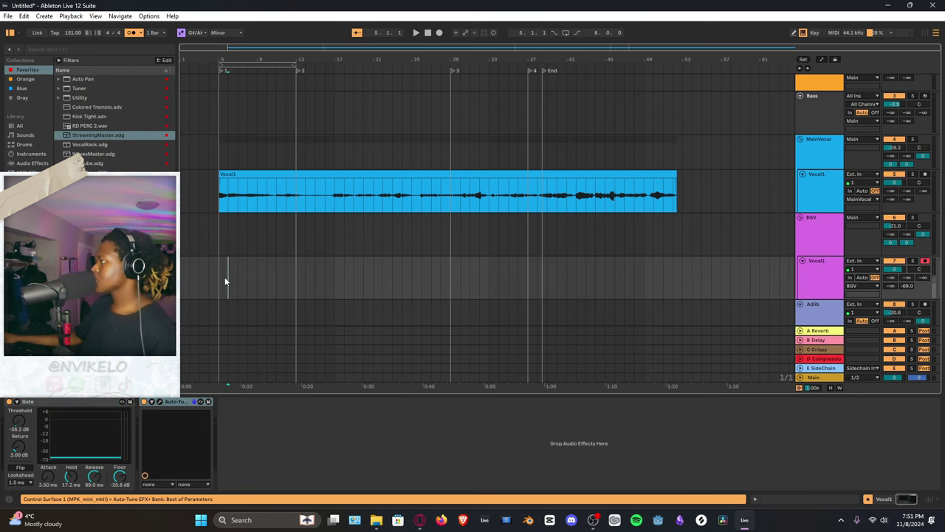
key("Home")
left_click(837, 284)
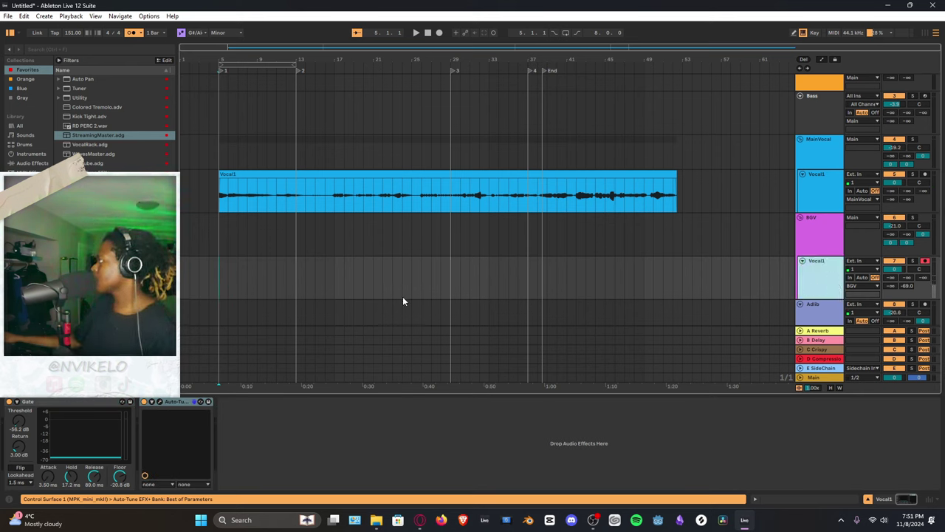
key("ctrl+d")
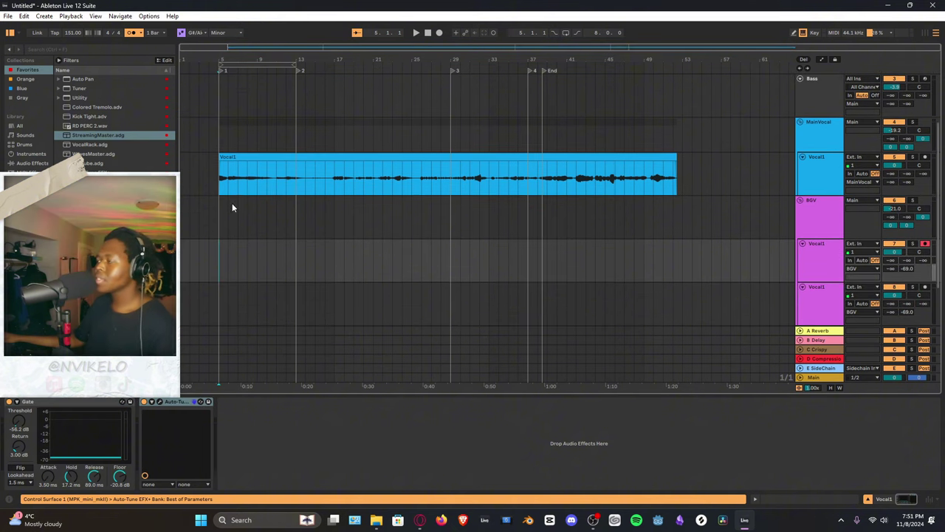
Play the main vocal from bar 5 and bring the end of the MainVocal group's device chain into view
left_click(217, 231)
left_click(217, 250)
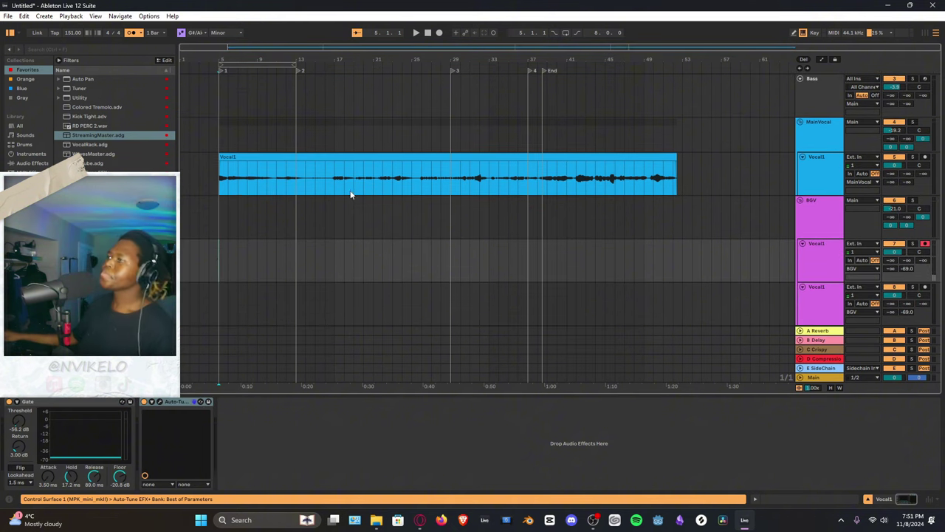
left_click(499, 170)
left_click(837, 151)
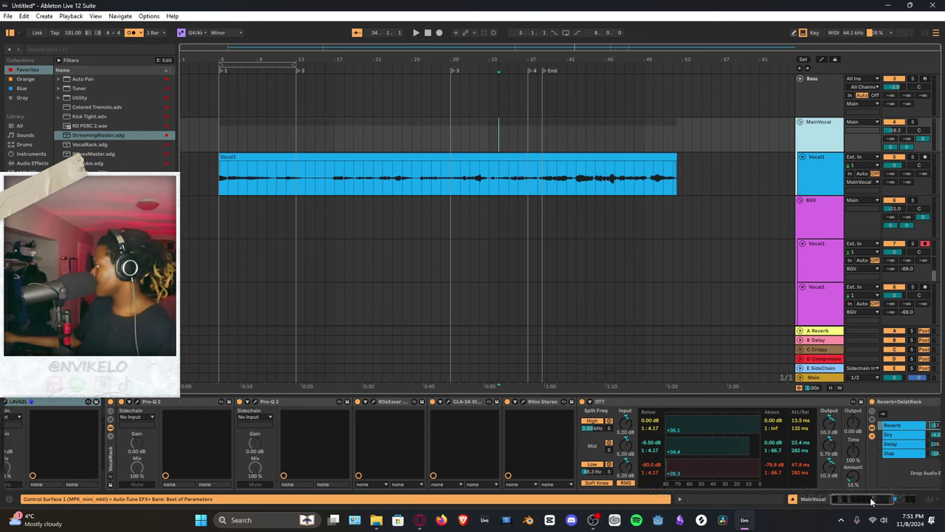
key("space")
left_click(217, 186)
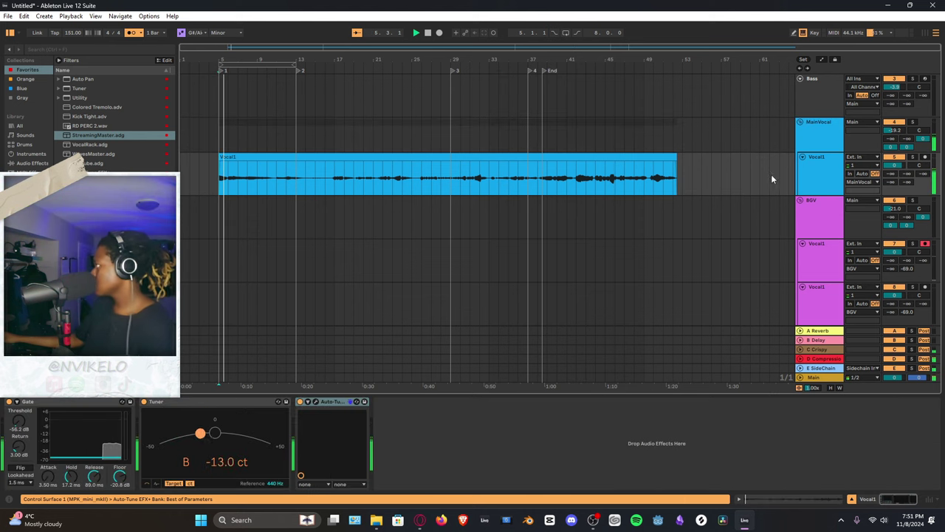
left_click(804, 165)
left_click(877, 501)
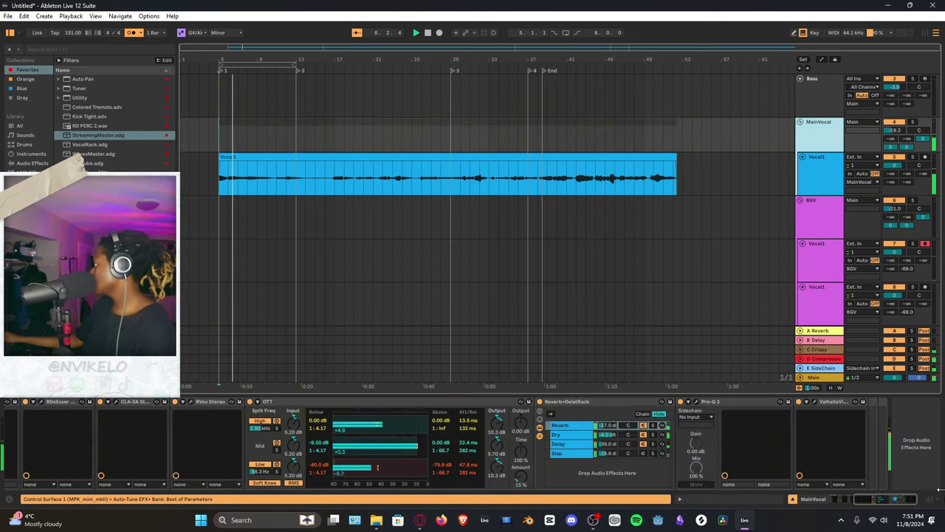
Delete ValhallaVintageVerb from the MainVocal device chain and undo the deletion
left_click(824, 402)
key("Delete")
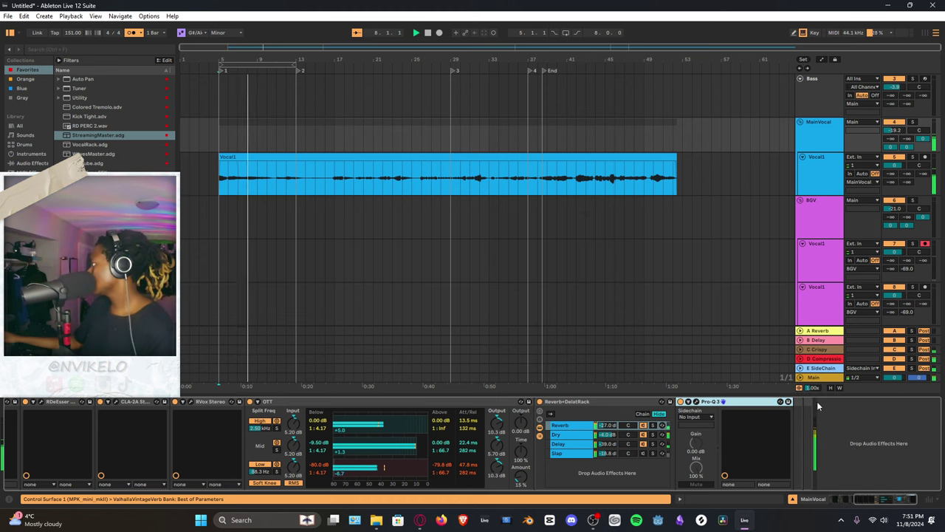
key("ctrl+z")
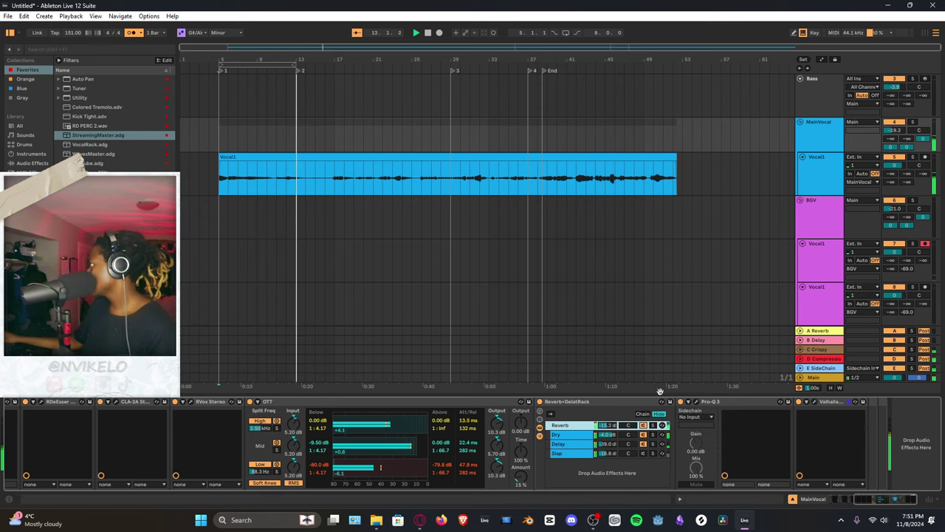
Stop playback and examine the Reverb chain and closing effects in the BGV group's device chain
left_click(844, 400)
left_click(823, 235)
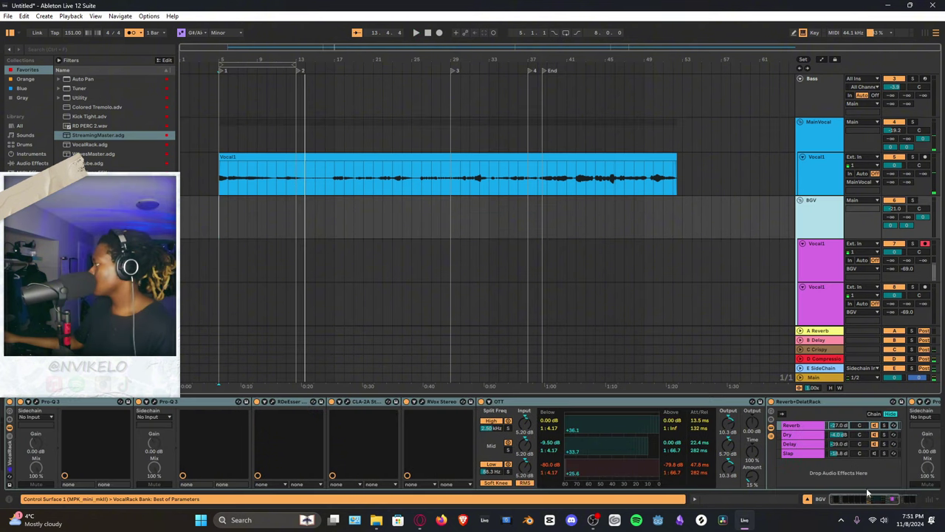
left_click_drag(867, 493, 906, 495)
left_click(573, 424)
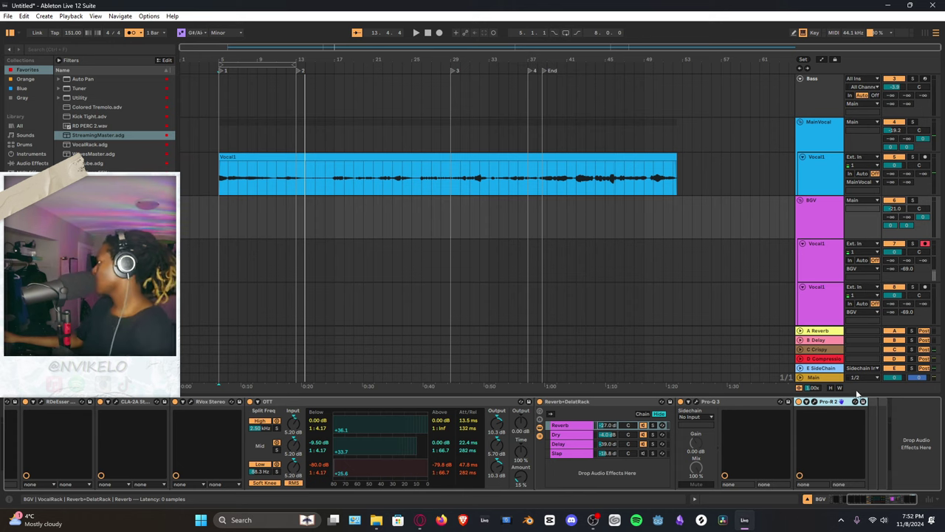
Set the MainVocal group's Vocal1 track to Auto monitoring and arm it for recording
left_click(816, 167)
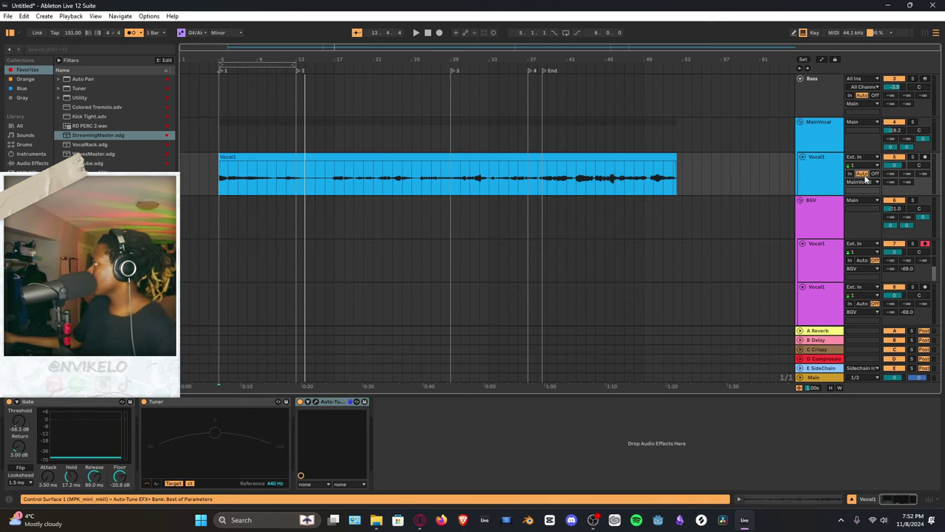
left_click(818, 160)
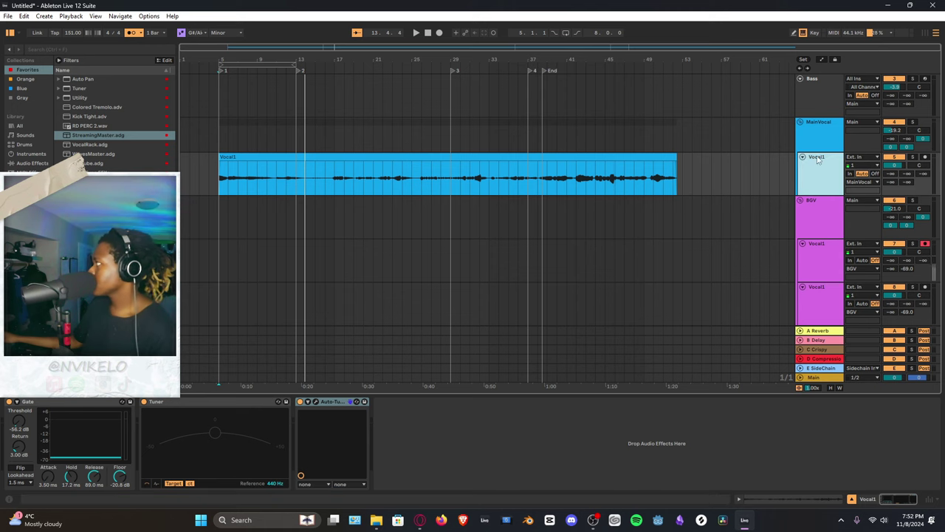
left_click(925, 156)
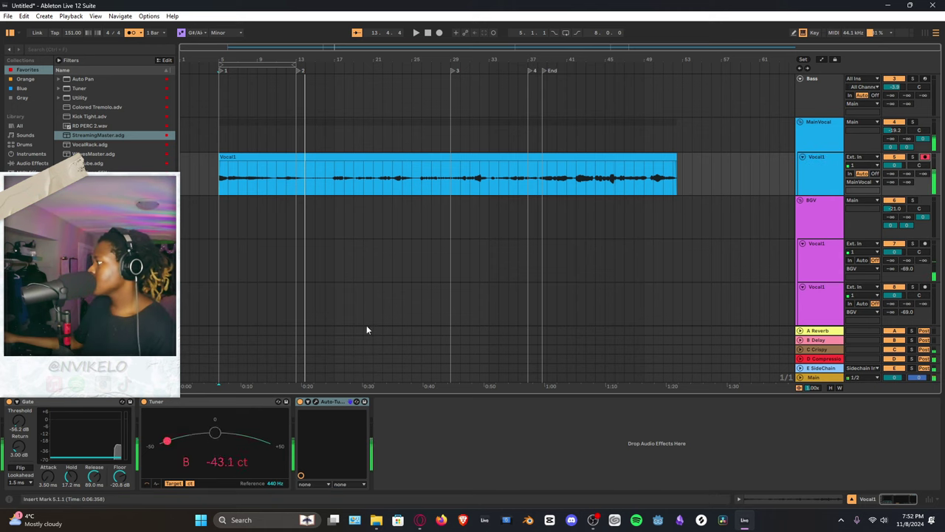
Open the Auto-Tune EFX+ window on the main Vocal1 track, review the scale setting and close it
left_click(316, 402)
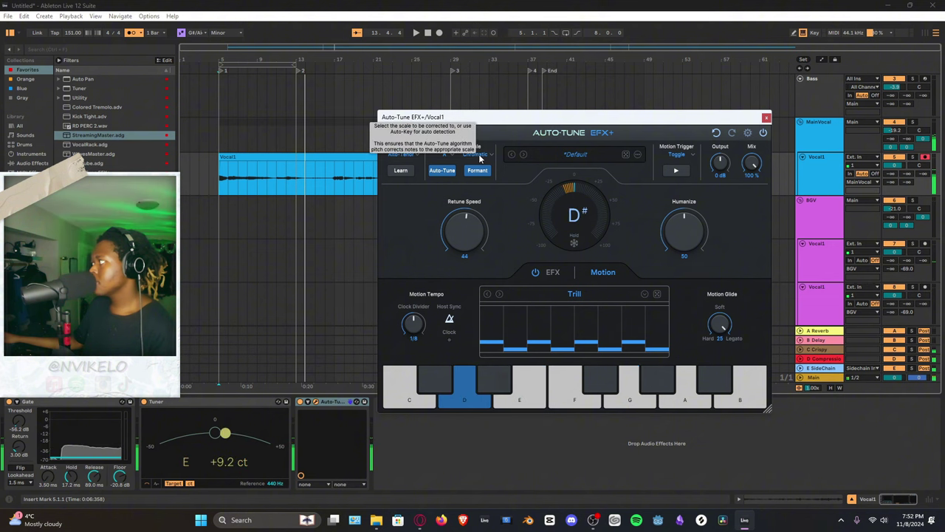
left_click(767, 116)
Bypass Auto-Tune on the main Vocal1 track and set its monitoring to Off
left_click(232, 153)
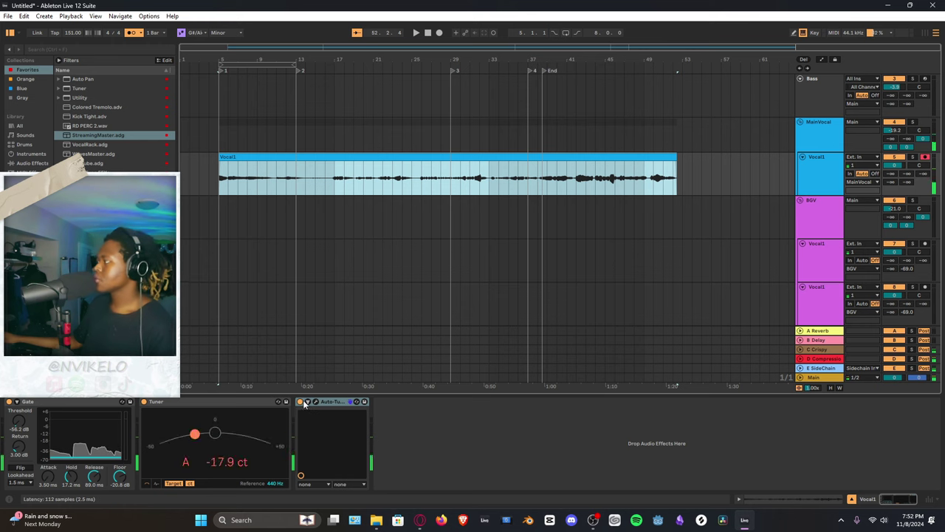
left_click(381, 249)
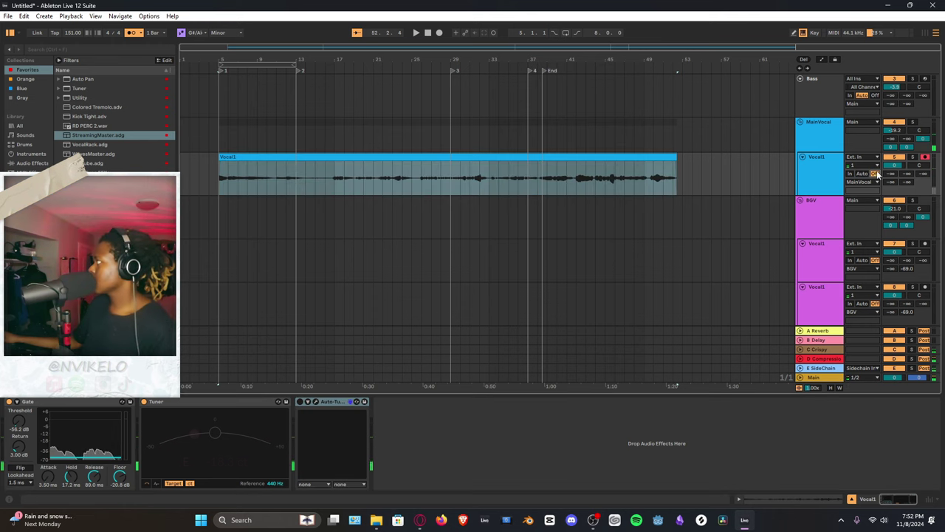
left_click(352, 157)
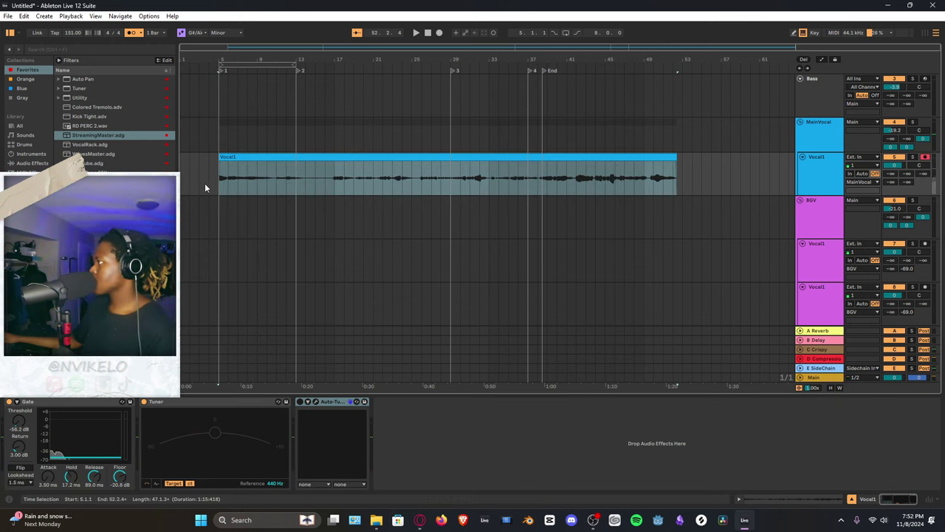
Select bars 5 to 26 of the main Vocal1 clip and open the audio export settings for that range
left_click_drag(220, 184, 421, 190)
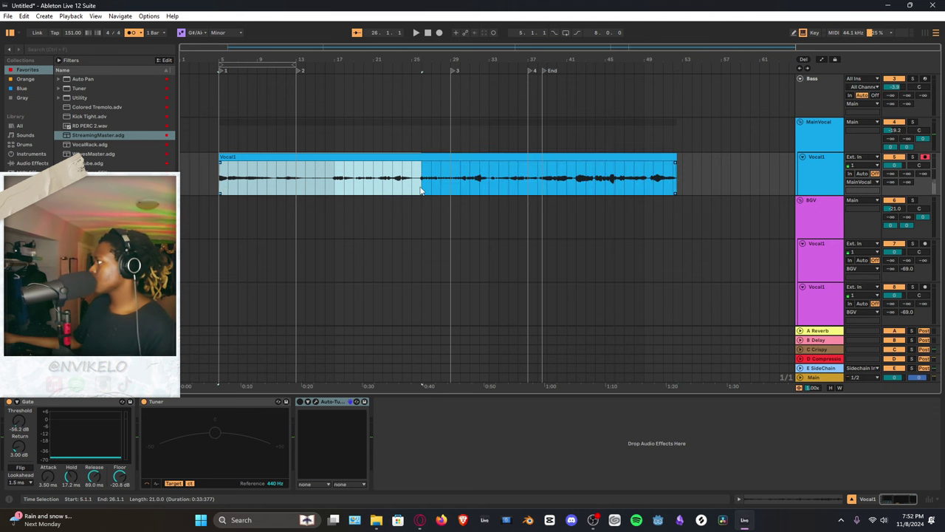
left_click(14, 18)
left_click(44, 159)
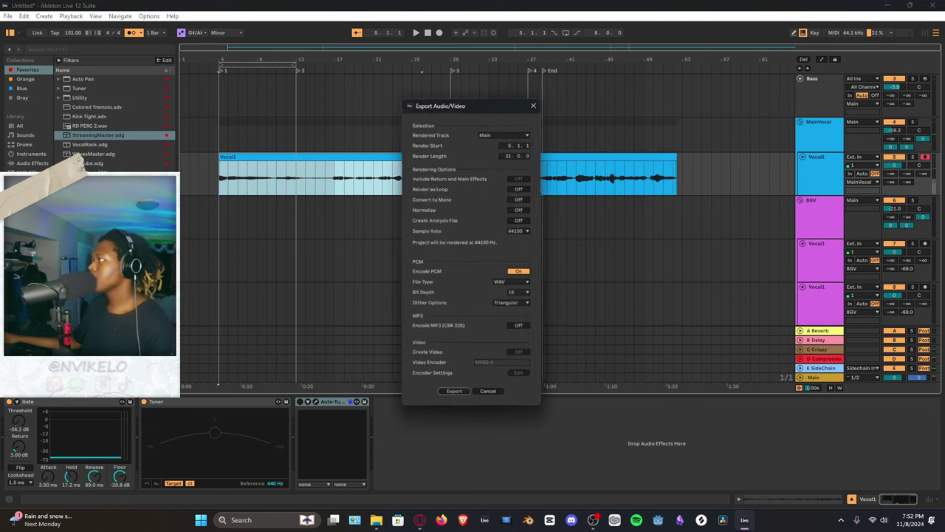
Export the selection as a WAV file named mayhaps.wav into the Ableton Exports 2024 folder
left_click(444, 399)
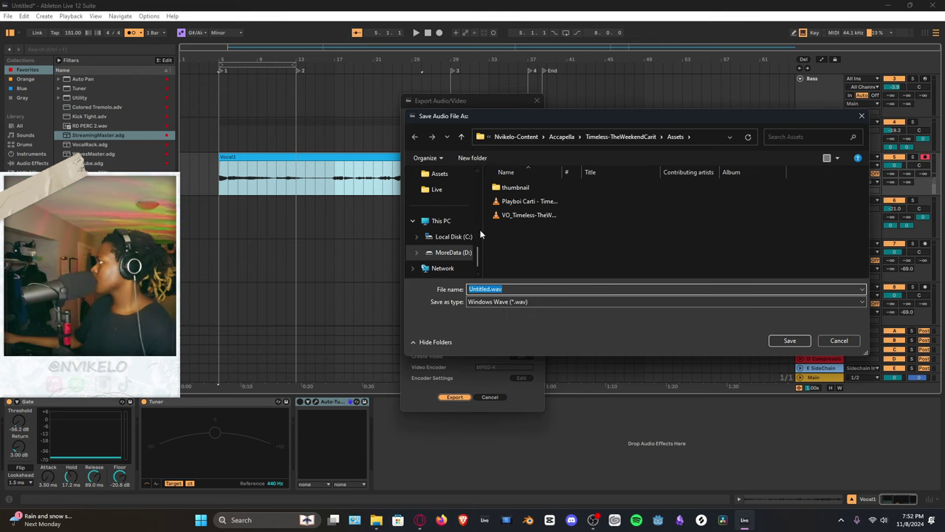
scroll(454, 236, "up", 8)
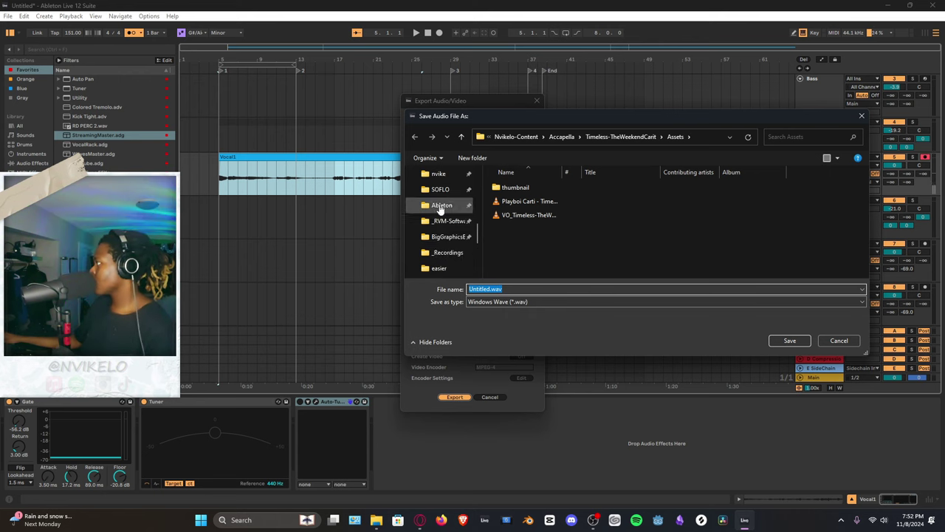
left_click(442, 206)
double_click(517, 242)
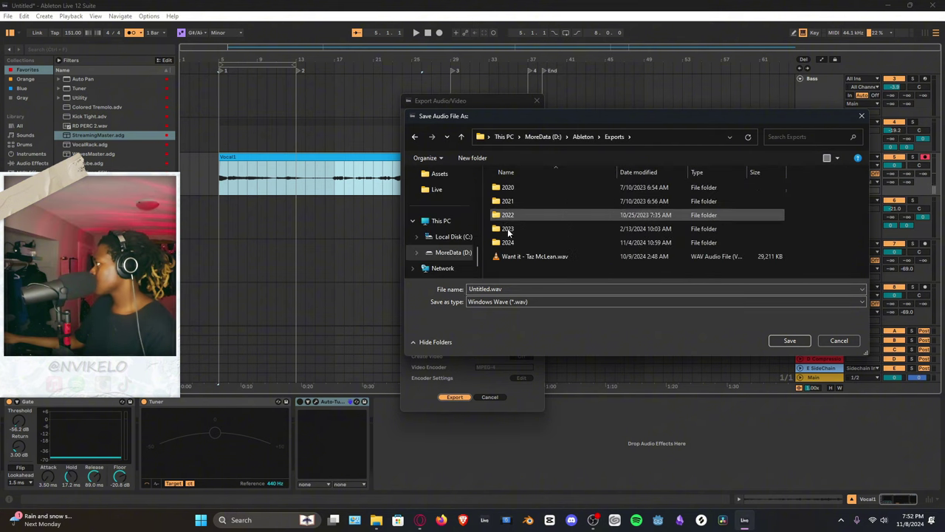
double_click(508, 243)
double_click(485, 290)
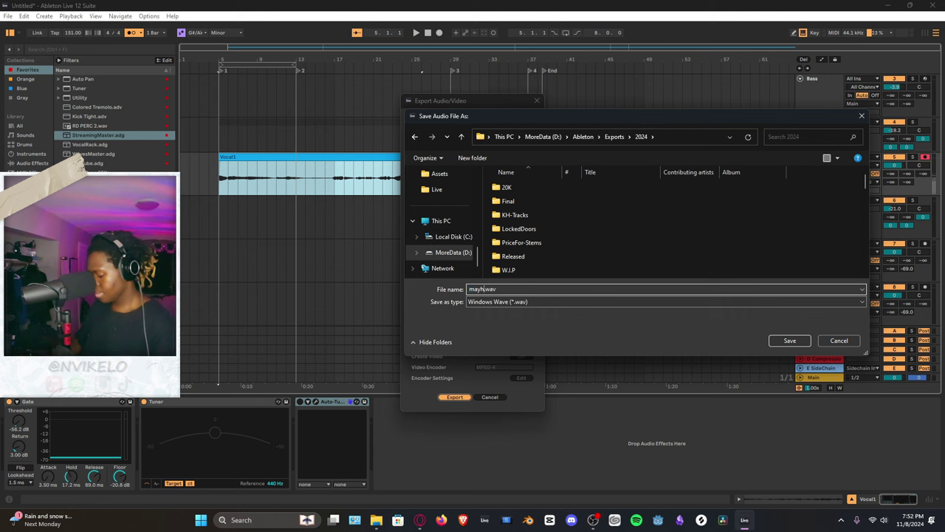
key("Return")
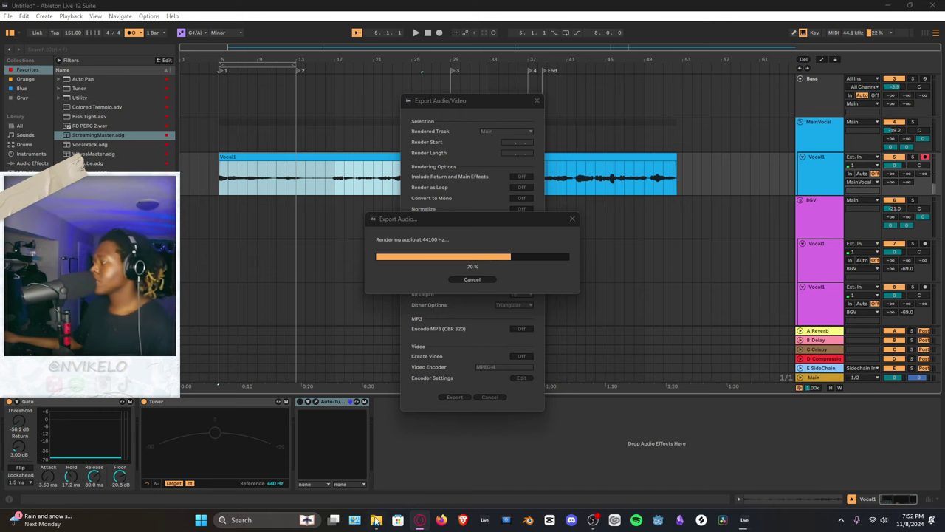
Switch to File Explorer, locate mayhaps.wav among the recent files in a separate Home window, and return to Ableton Live
left_click(376, 520)
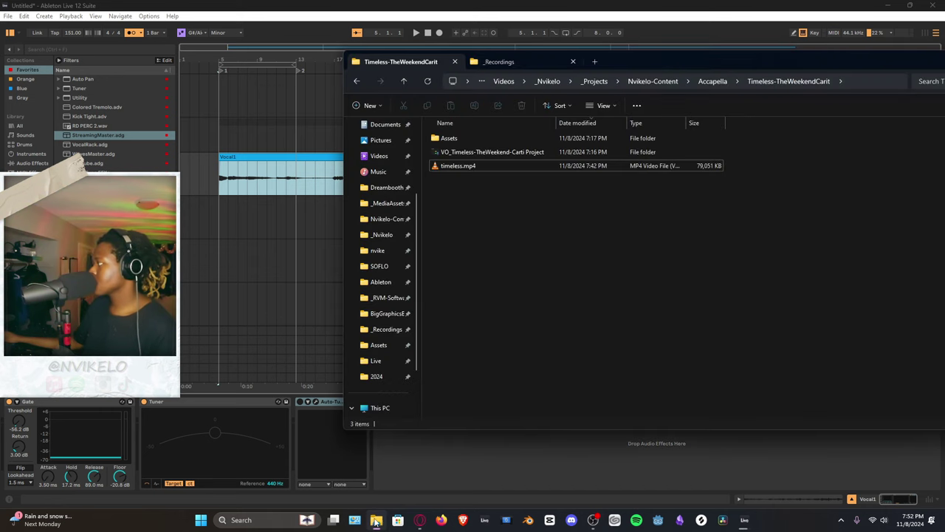
left_click(595, 62)
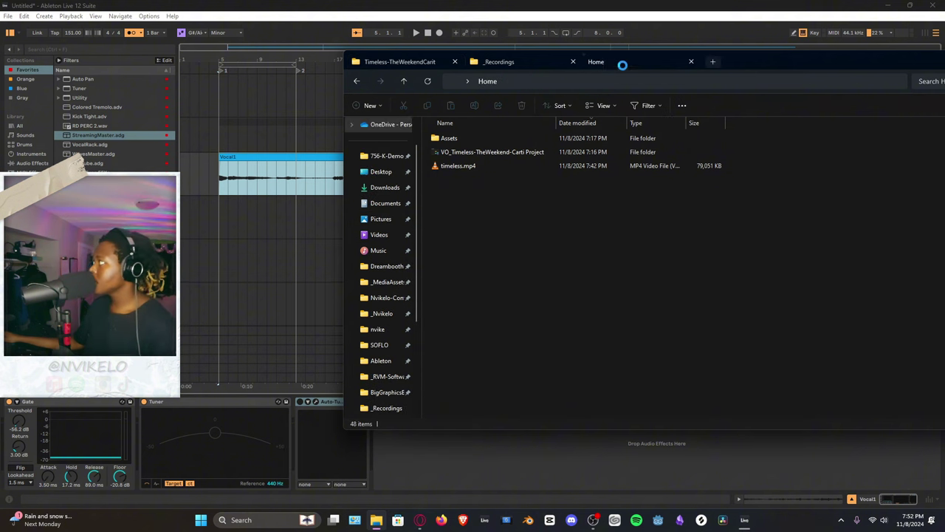
left_click_drag(622, 65, 776, 55)
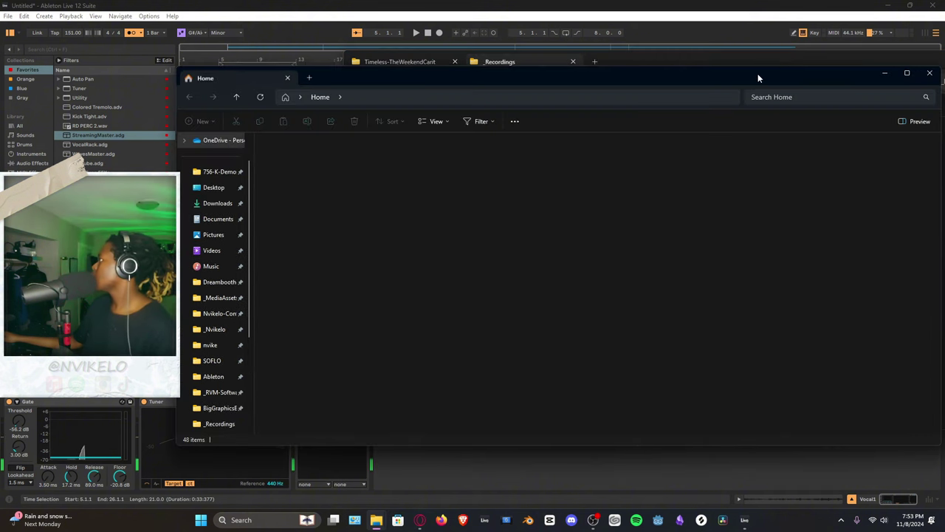
left_click(932, 63)
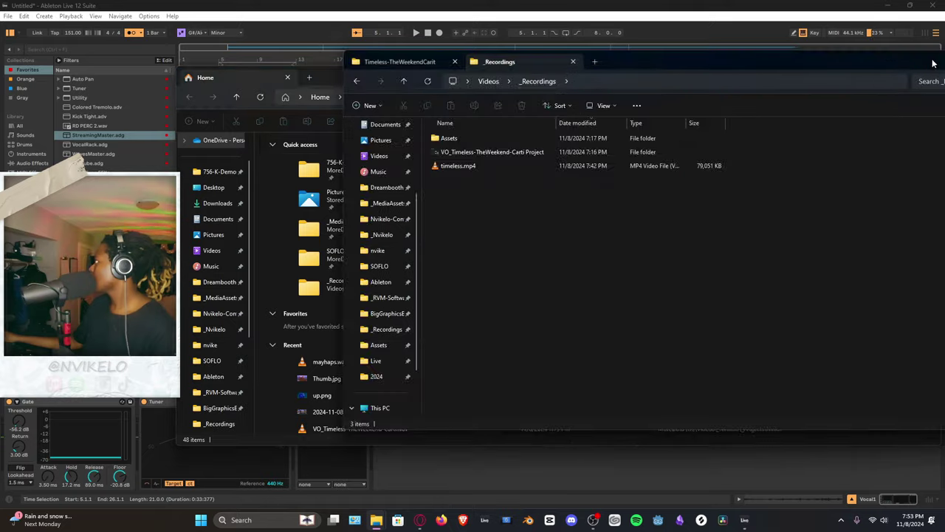
left_click_drag(933, 63, 659, 58)
left_click(780, 54)
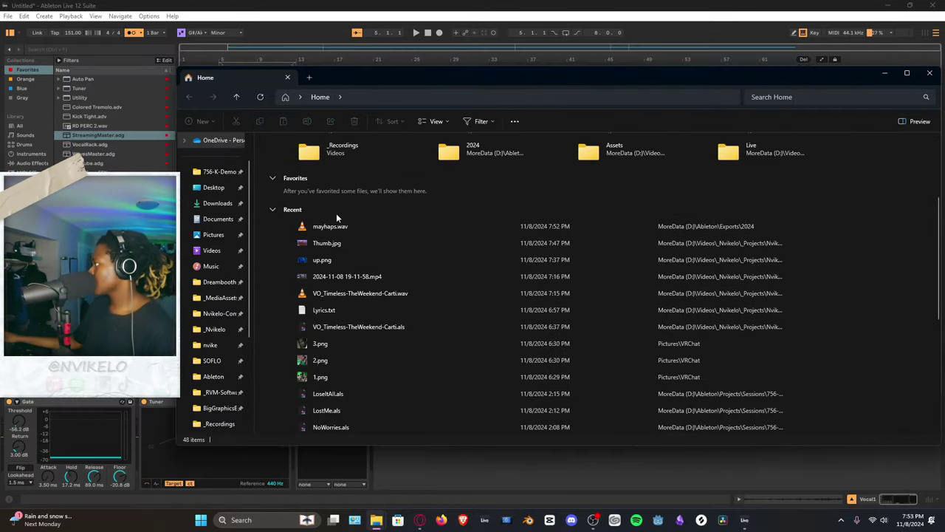
left_click(512, 499)
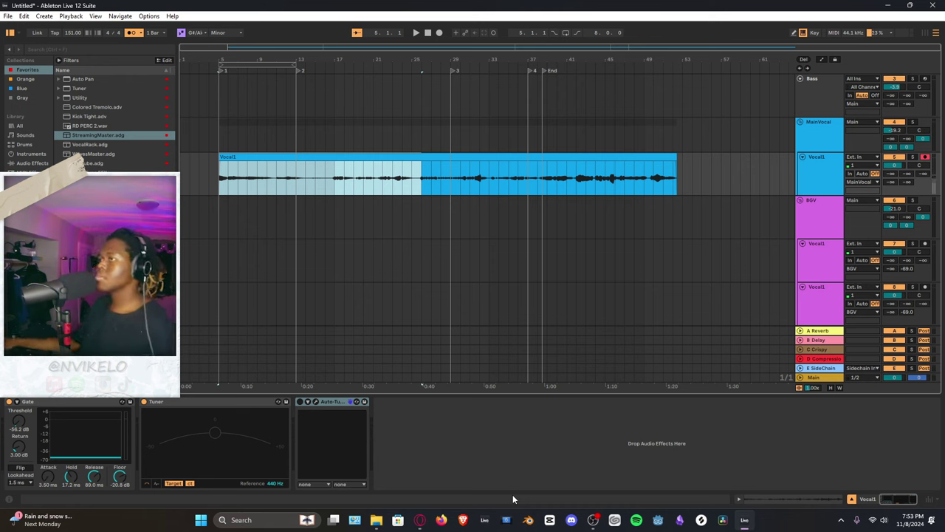
Re-enable Auto-Tune on the main Vocal1 track and set its monitoring to Auto
left_click(817, 165)
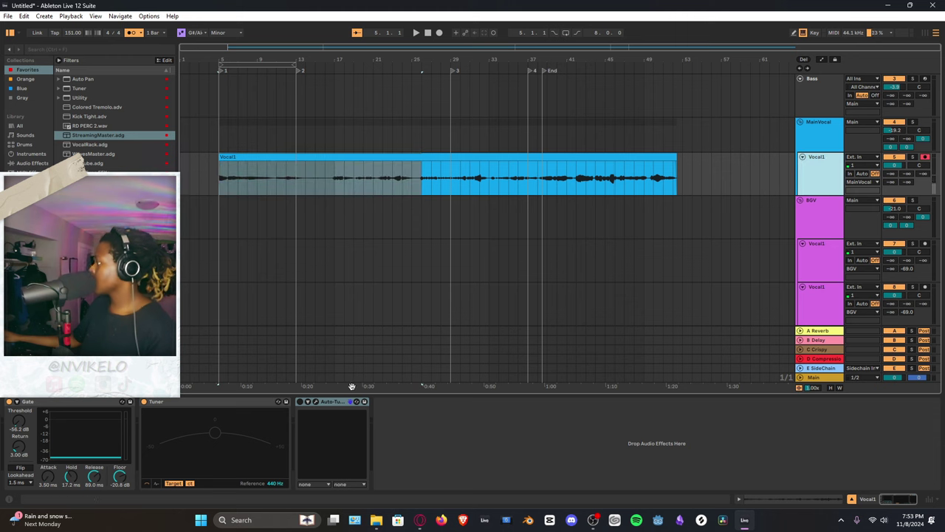
left_click(301, 402)
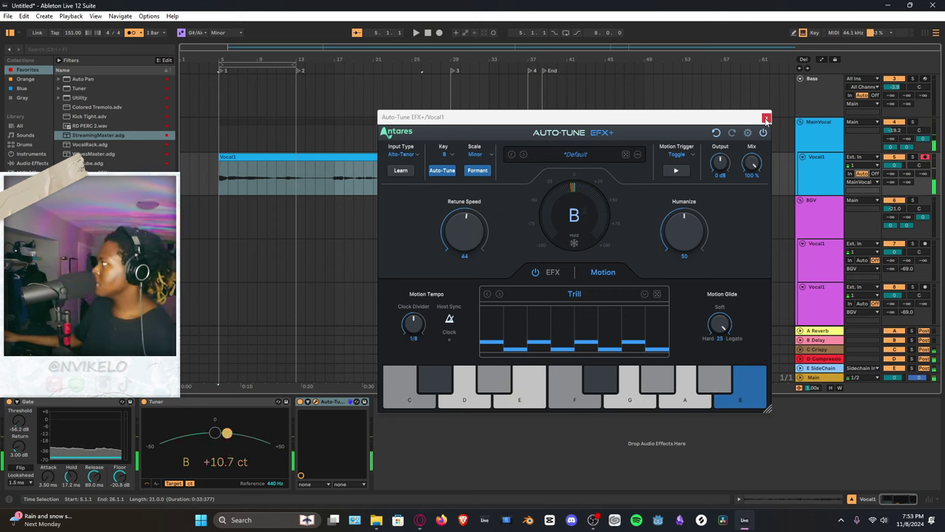
left_click(766, 118)
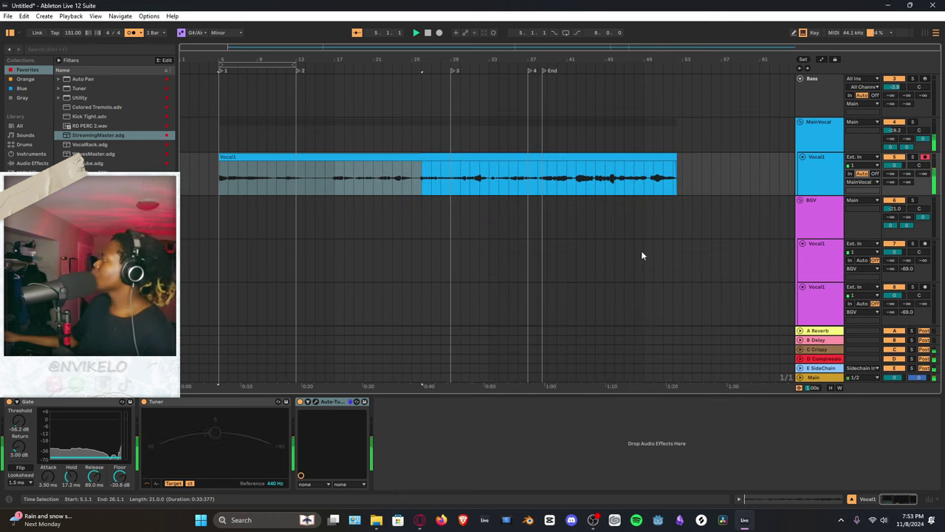
Examine the Auto-Tune device and its settings on the main Vocal1 track and on both background Vocal1 tracks
left_click(822, 254)
left_click(802, 158)
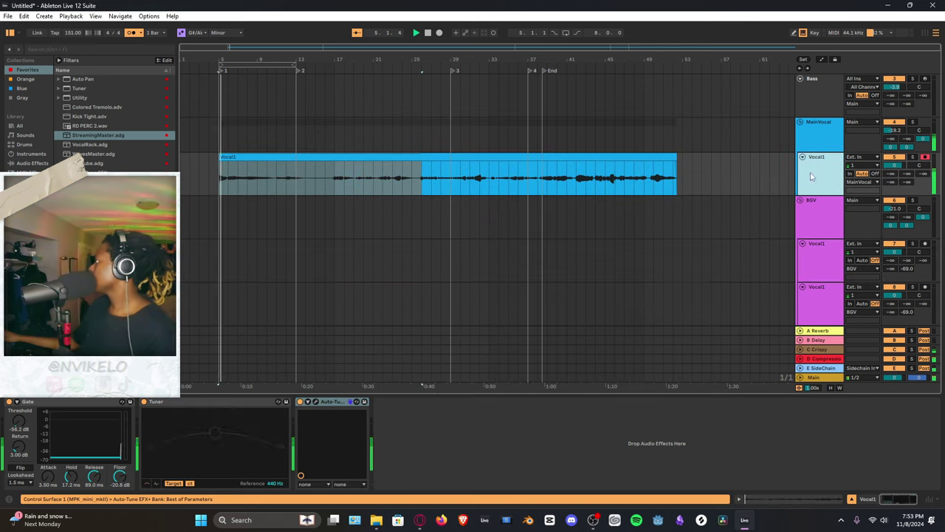
left_click(315, 401)
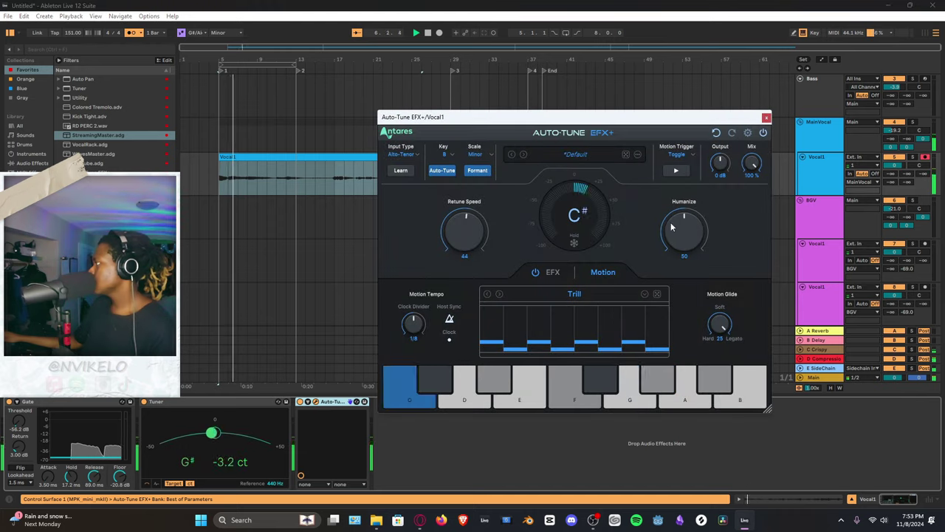
left_click(765, 118)
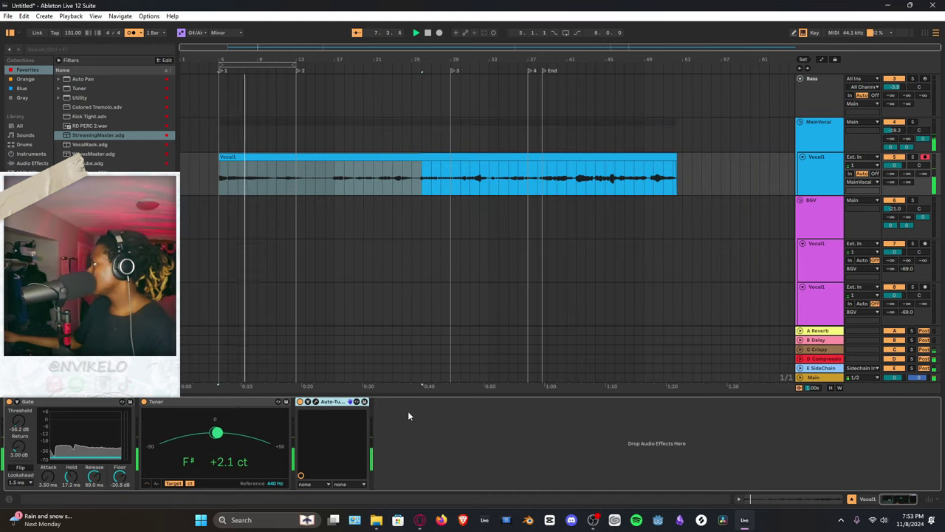
left_click(809, 256)
left_click(178, 402)
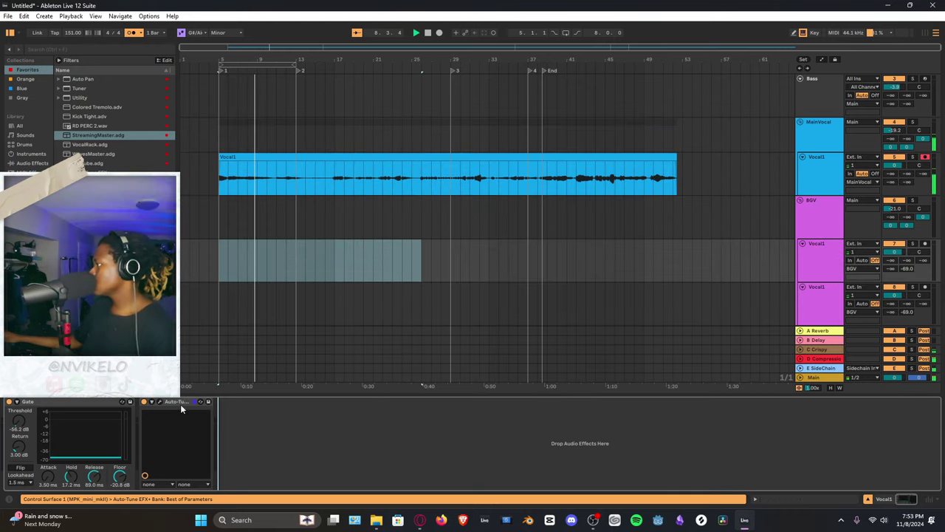
key("ctrl+d")
left_click(820, 303)
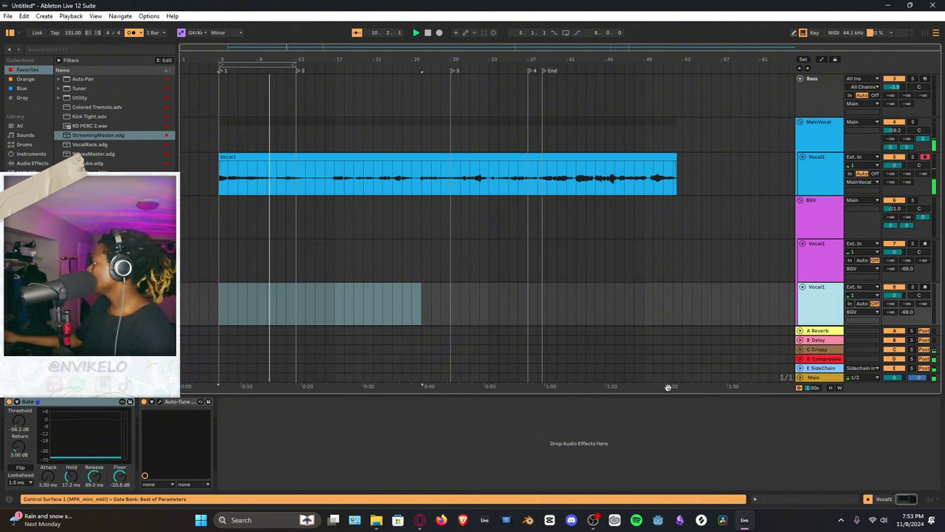
left_click(179, 401)
Record a take on the first background Vocal1 track from bar 5 and trim the clip to end at bar 13
left_click(214, 263)
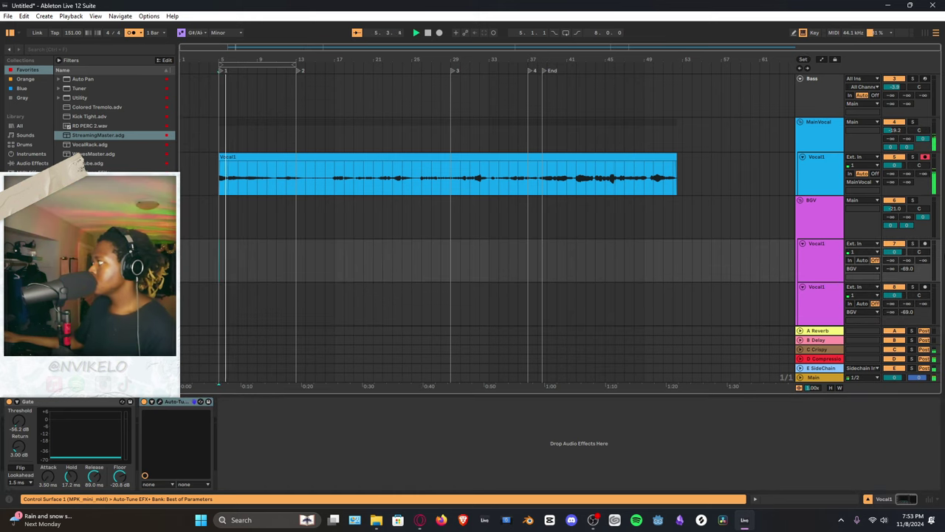
left_click(926, 245)
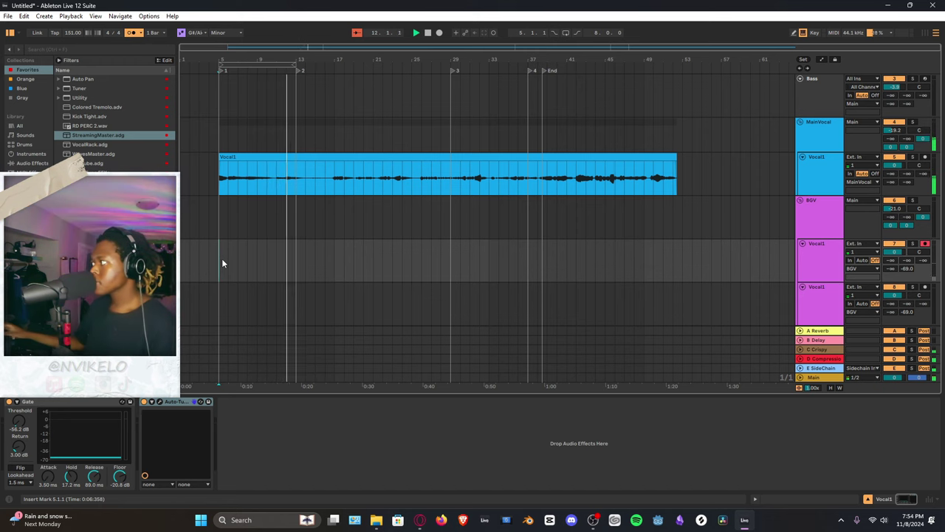
key("space")
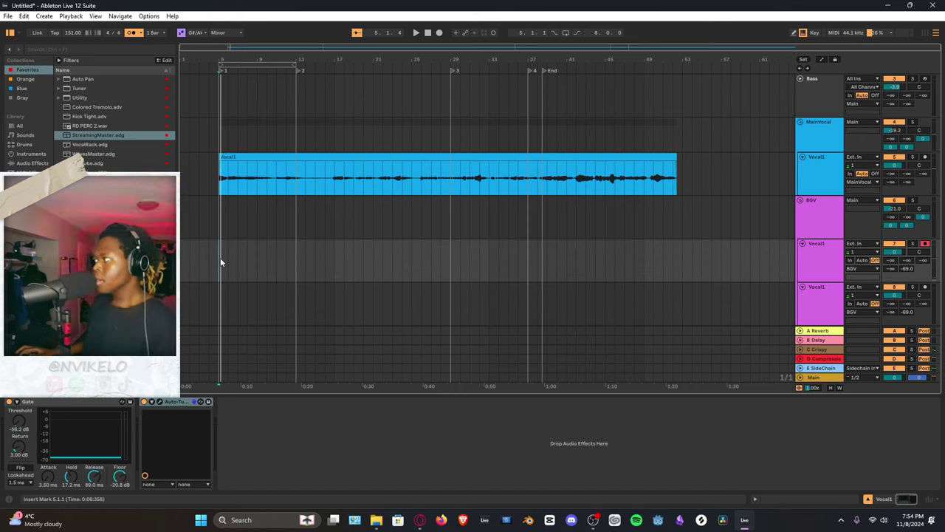
key("F9")
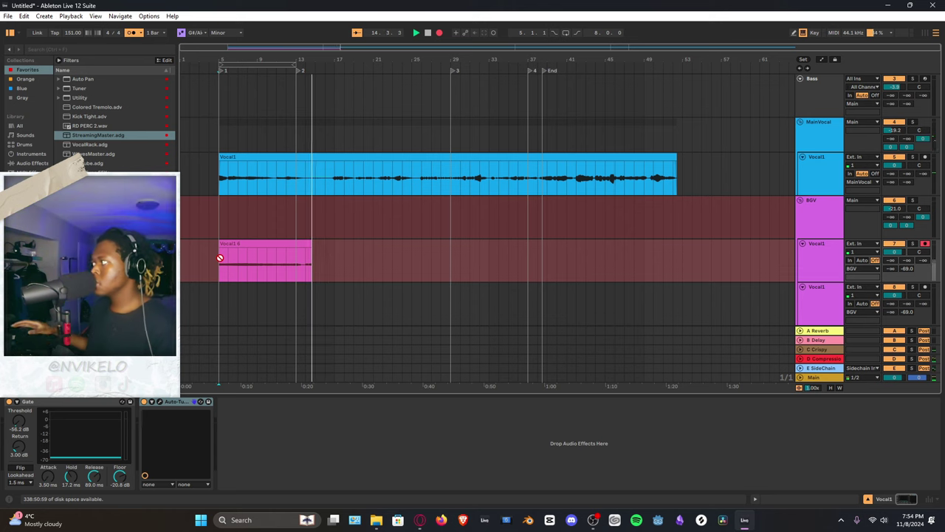
key("space")
left_click_drag(296, 262, 382, 262)
key("Delete")
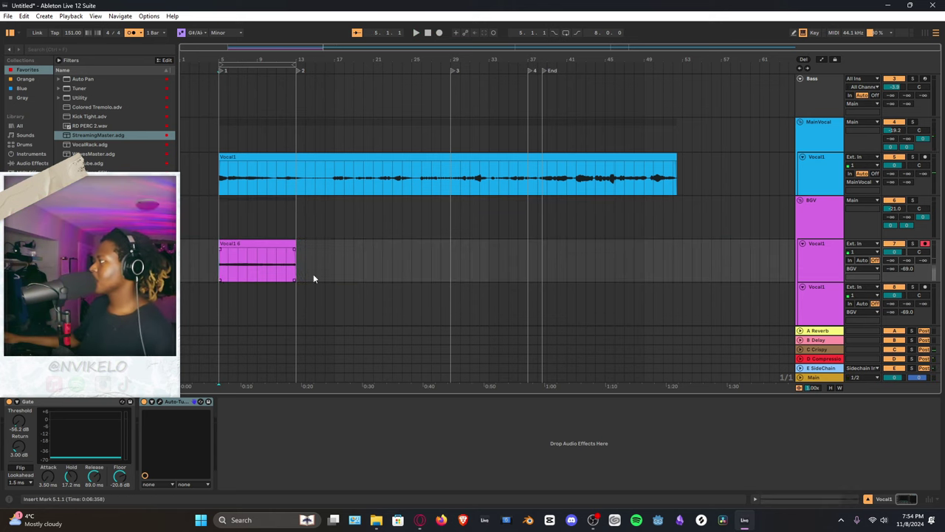
Record a matching take on the second background Vocal1 track from bar 5 and cut off the excess after bar 13
left_click(219, 303)
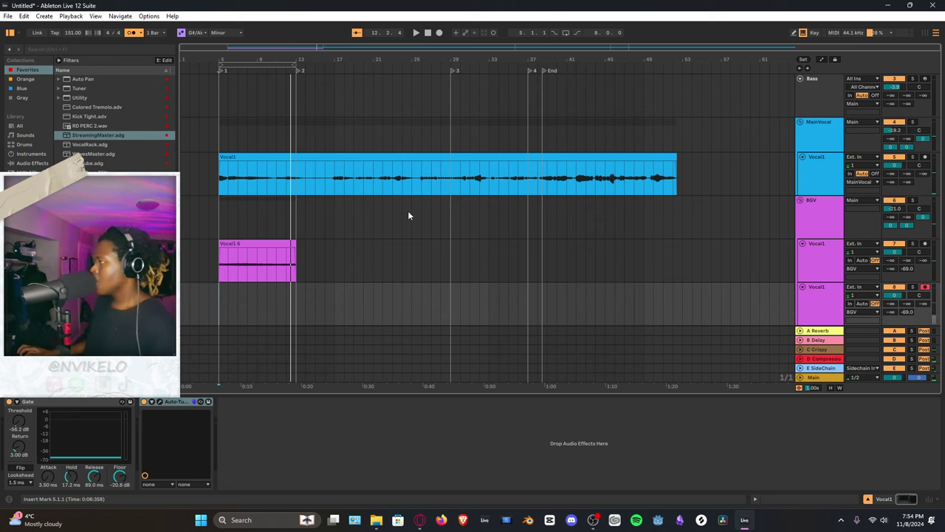
key("space")
key("F9")
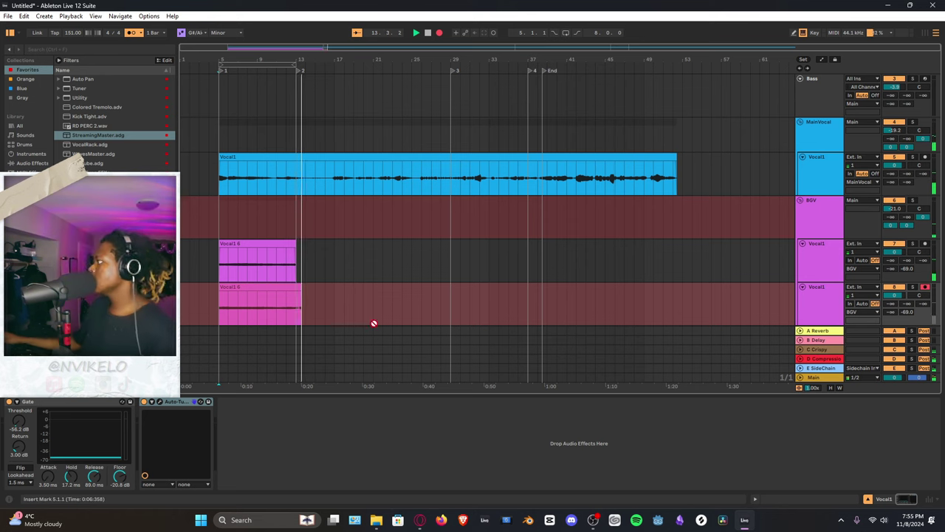
key("space")
left_click_drag(334, 318, 297, 273)
key("Delete")
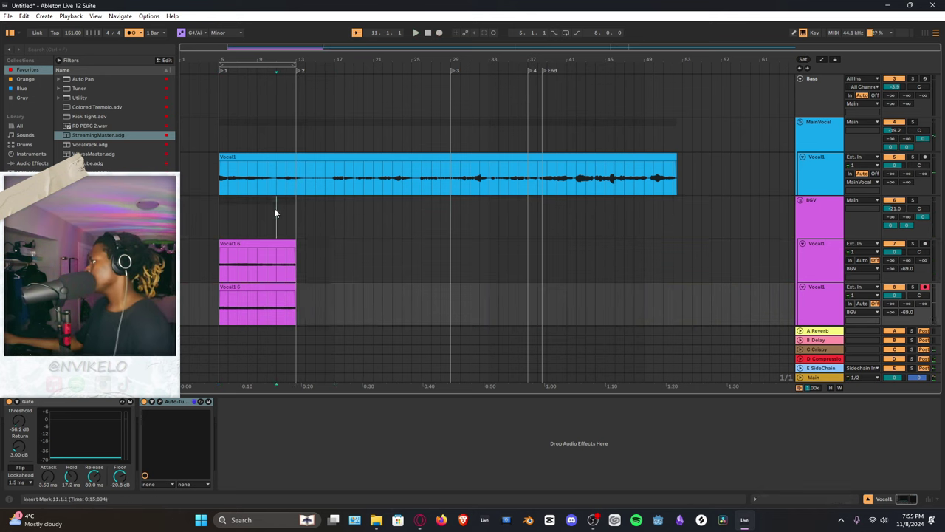
Duplicate the main Vocal1 track and delete the copied clip from the duplicate
left_click(275, 209)
key("space")
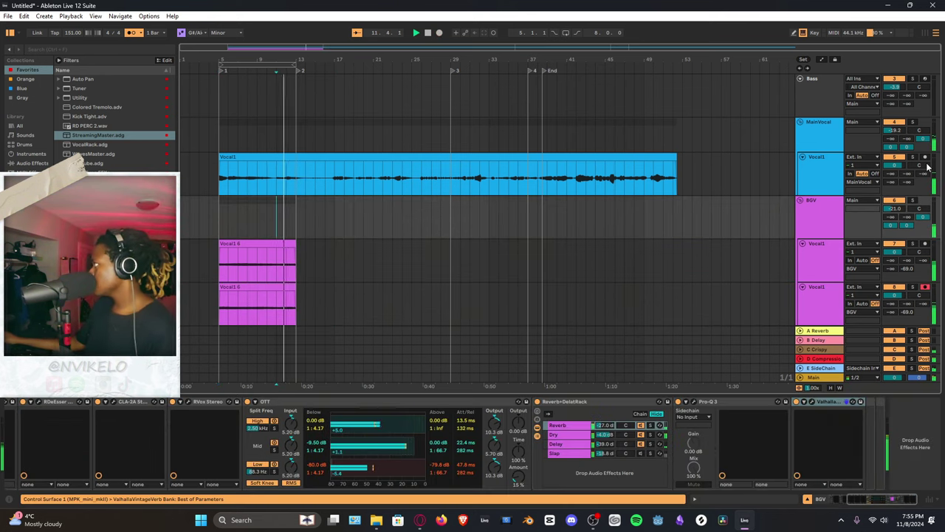
left_click(834, 178)
key("space")
key("ctrl+d")
left_click(309, 197)
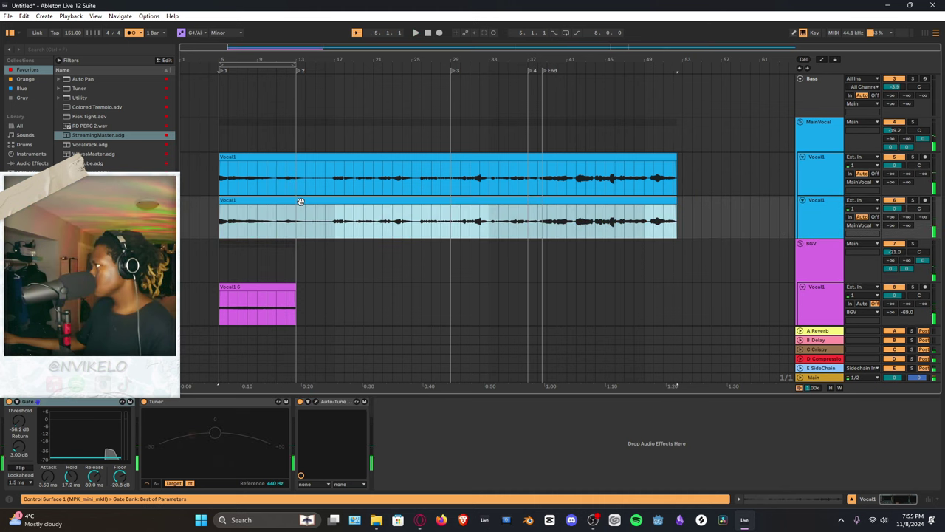
key("Delete")
left_click(282, 218)
Play from bar 5 and pan the first background Vocal1 track slightly left and the second to 11R
scroll(308, 258, "down", 3)
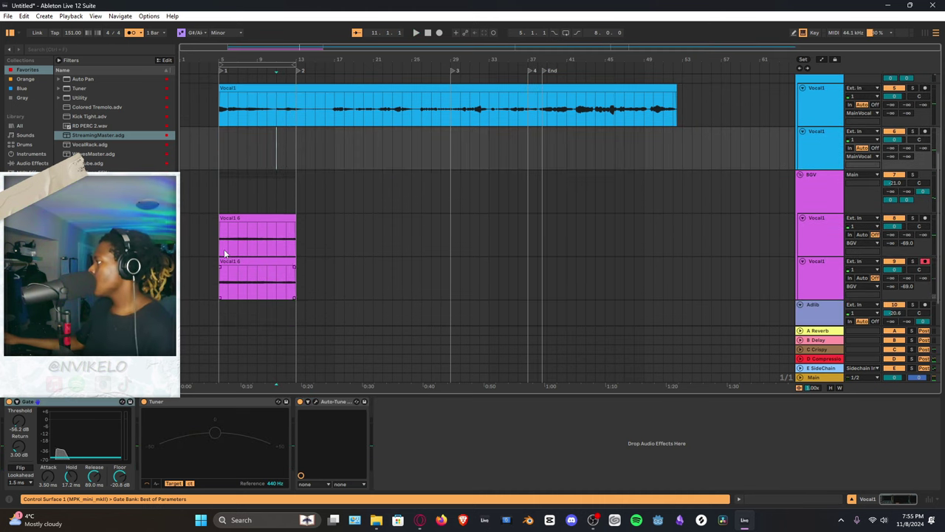
left_click(222, 245)
key("space")
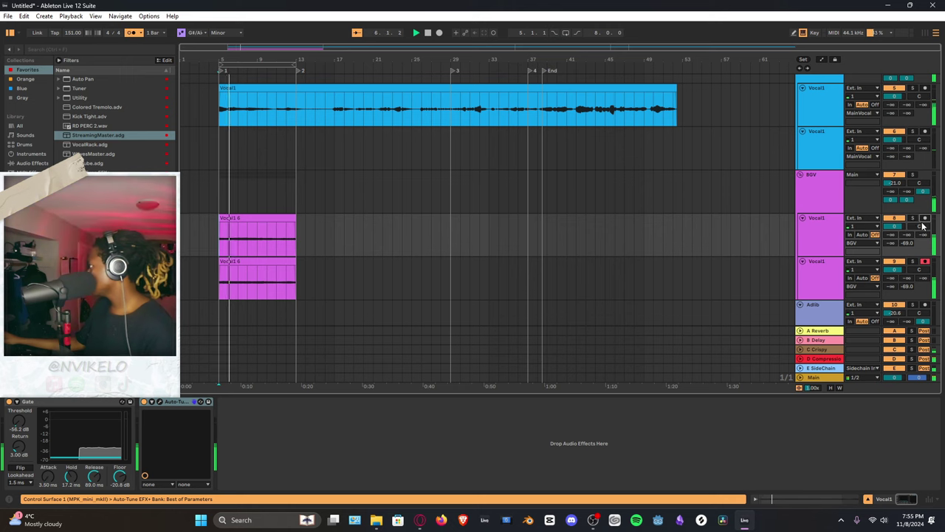
left_click_drag(920, 269, 919, 261)
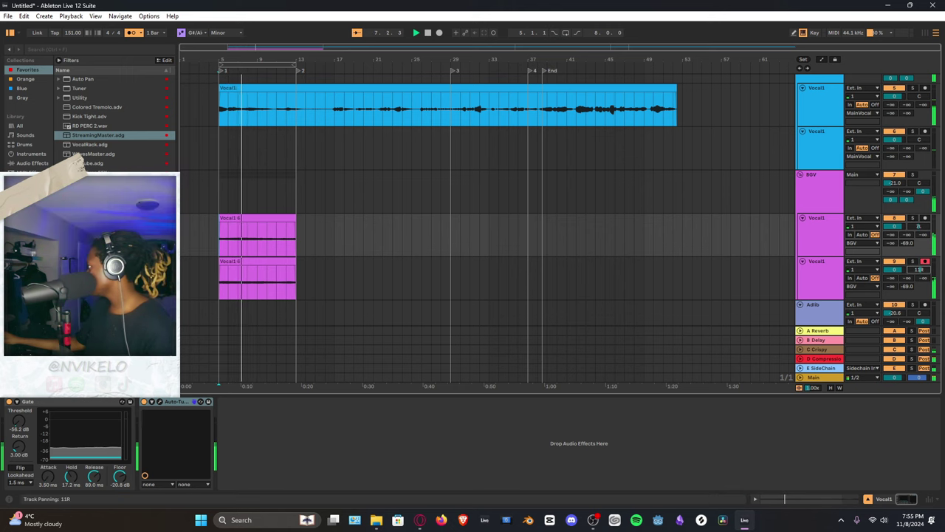
Raise the BGV group track's volume to -18.3 dB
left_click(820, 191)
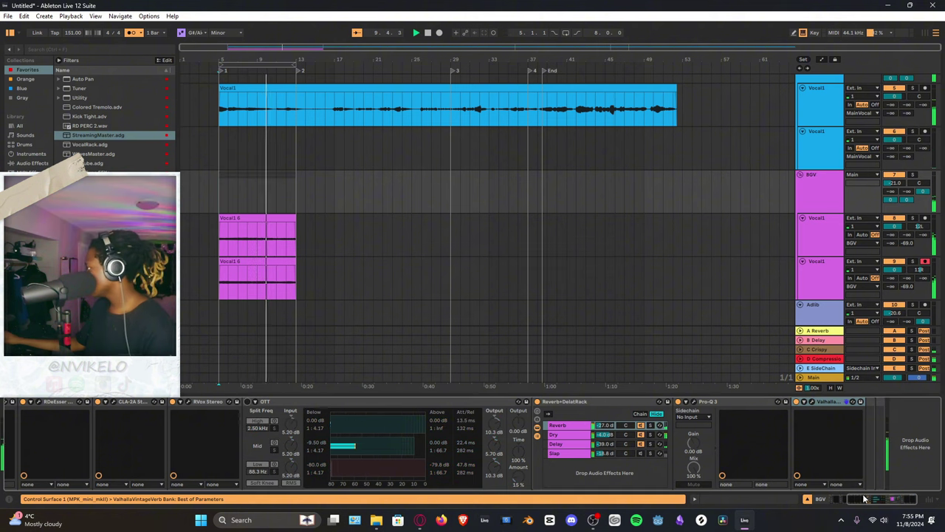
scroll(292, 421, "up", 3)
left_click_drag(891, 184, 891, 179)
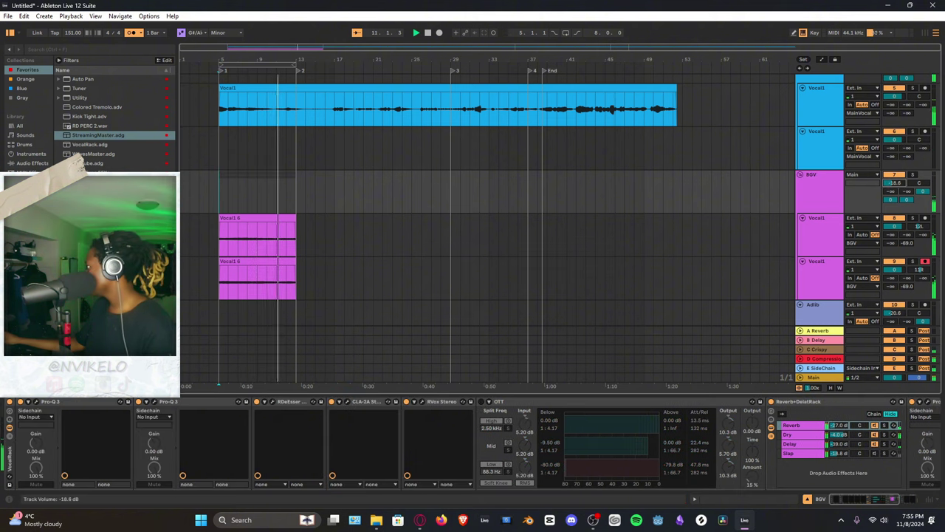
Set the RVox compression on the BGV group to -9.8 and close the plugin window
left_click(425, 403)
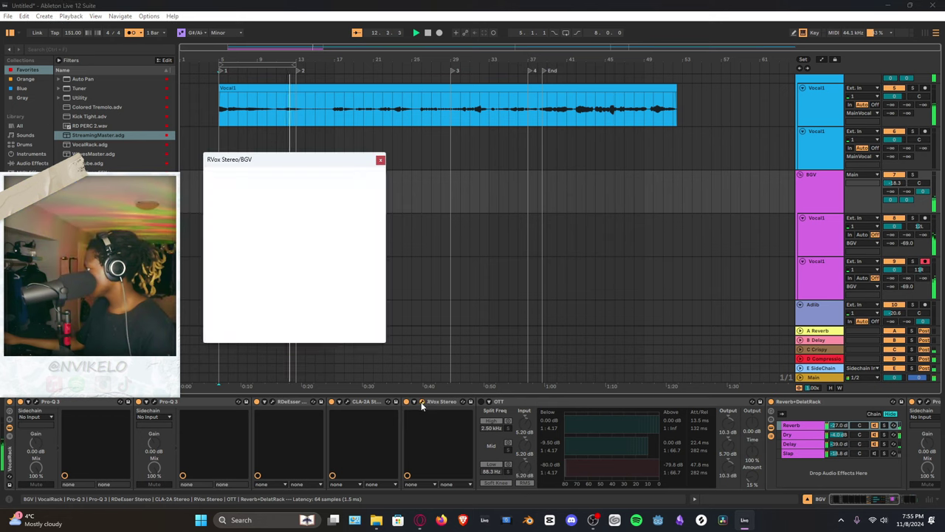
left_click_drag(295, 246, 301, 254)
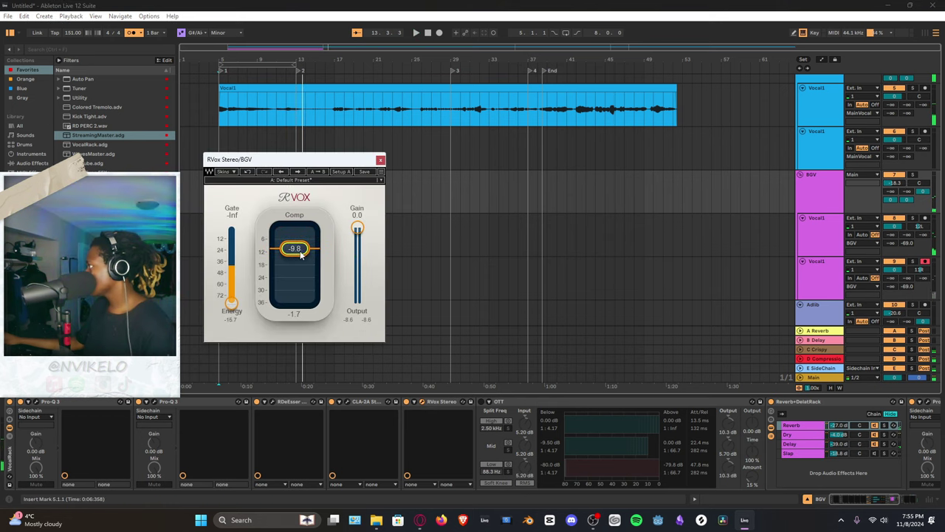
left_click(380, 160)
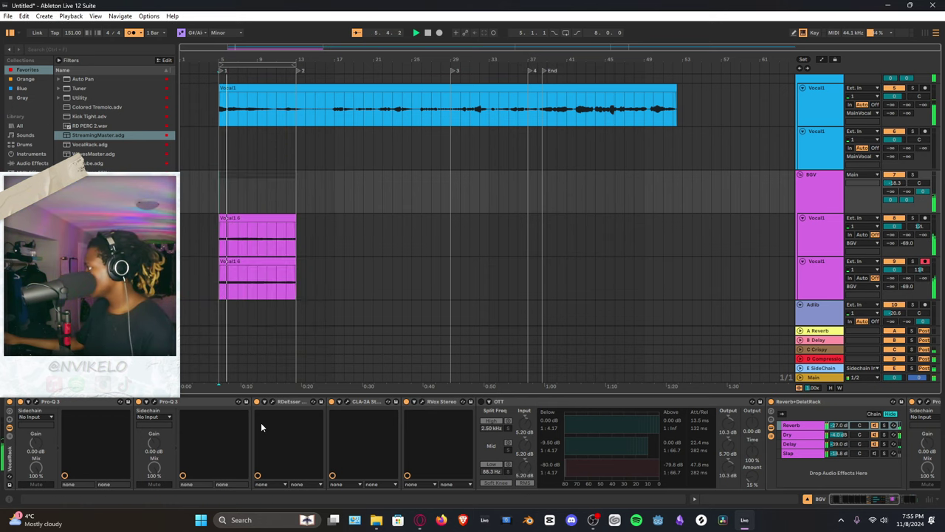
Lower the low-cut frequency in the second Pro-Q 3 on the BGV group and close both EQ windows
left_click(154, 402)
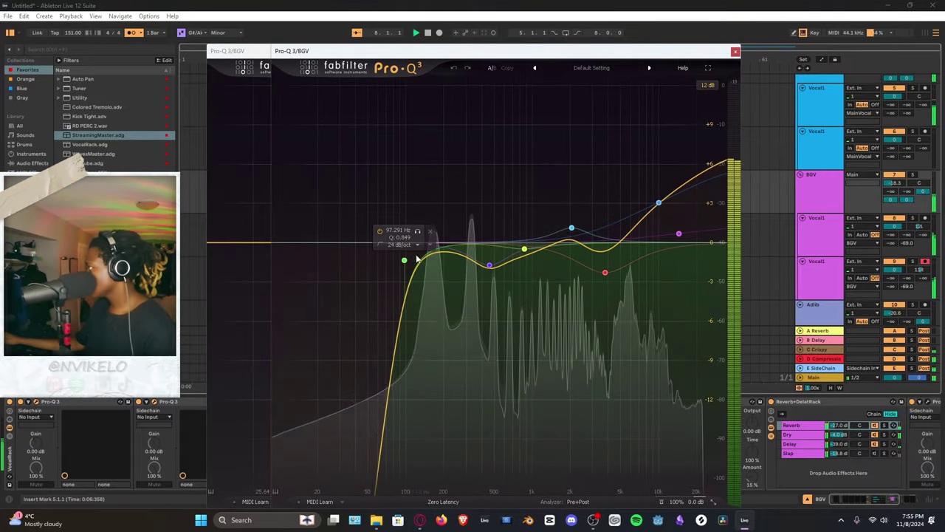
left_click_drag(406, 259, 372, 258)
left_click_drag(433, 249, 434, 238)
left_click(735, 51)
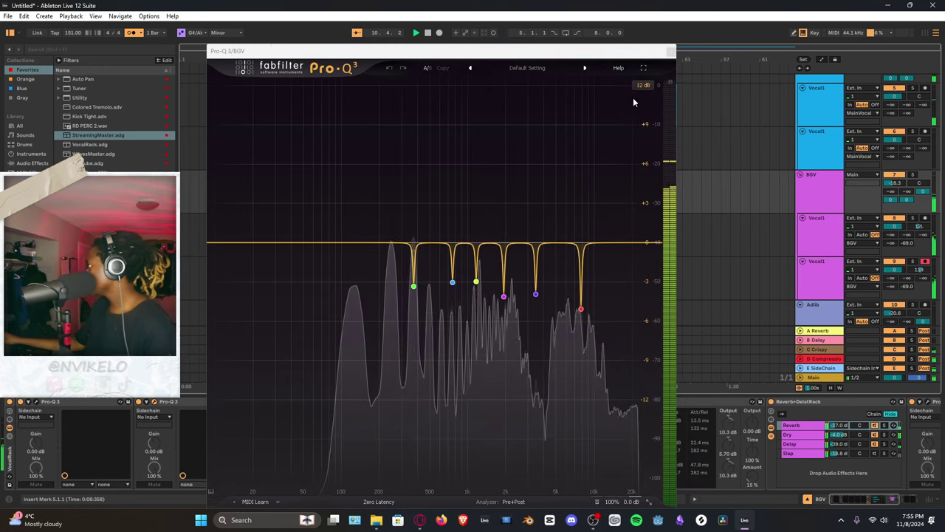
left_click(648, 51)
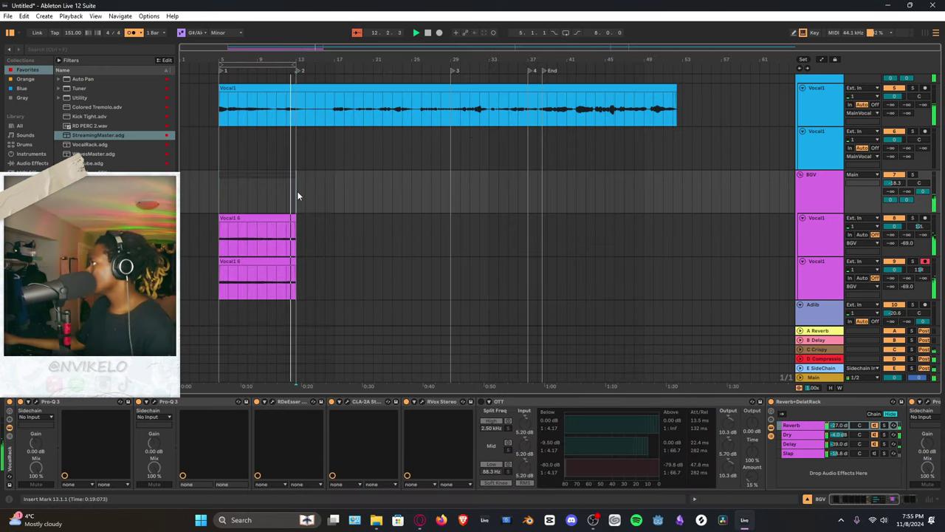
With the second background track muted, record a longer take on the first background Vocal1 track from bar 5 to just past bar 17
left_click(294, 244)
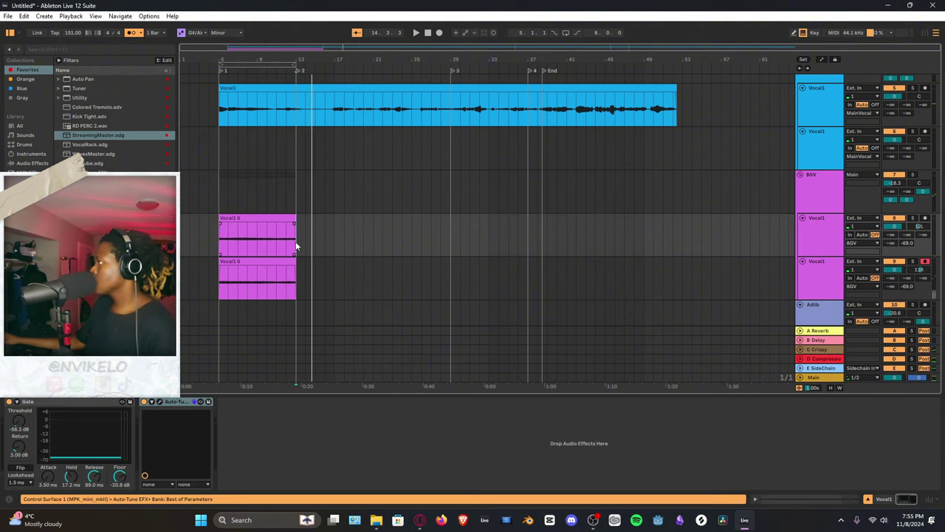
left_click(296, 244)
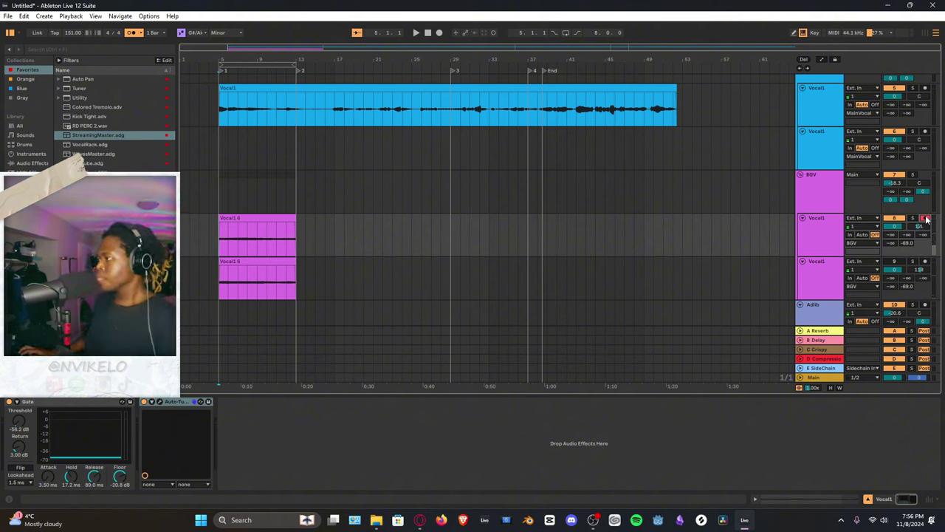
key("F9")
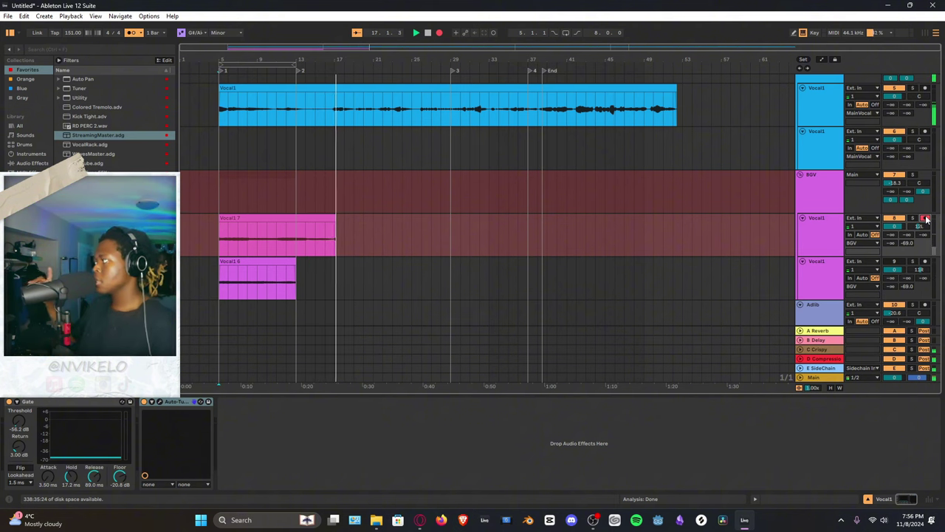
key("space")
Record over the existing clip on the second background Vocal1 track from bar 5, stopping at about bar 8
left_click(222, 275)
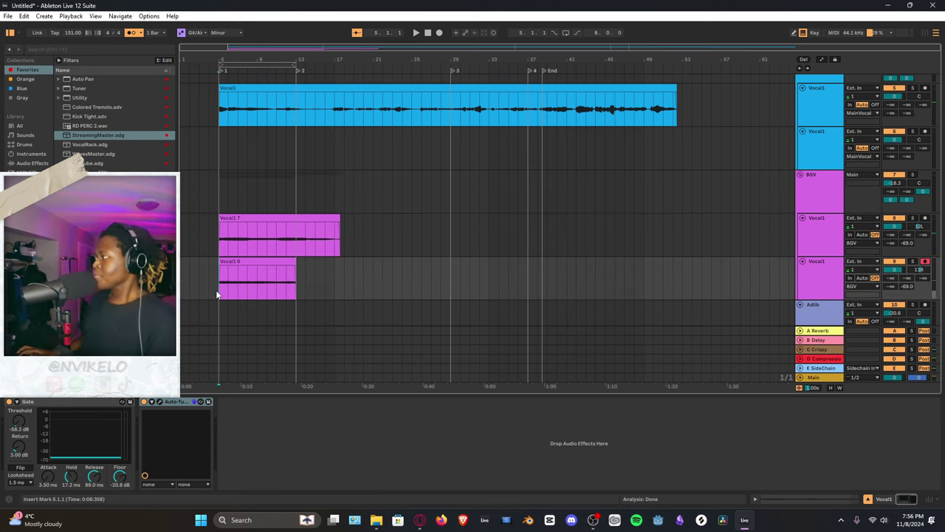
key("F9")
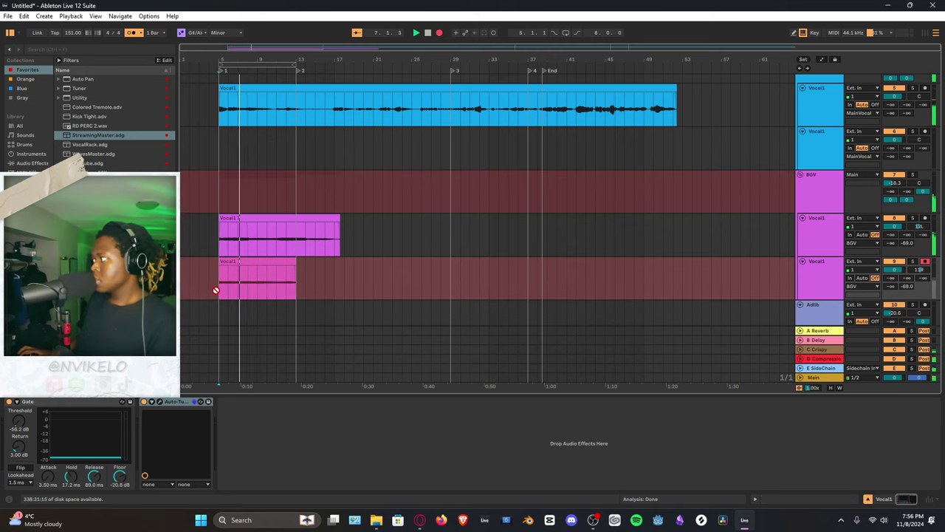
key("space")
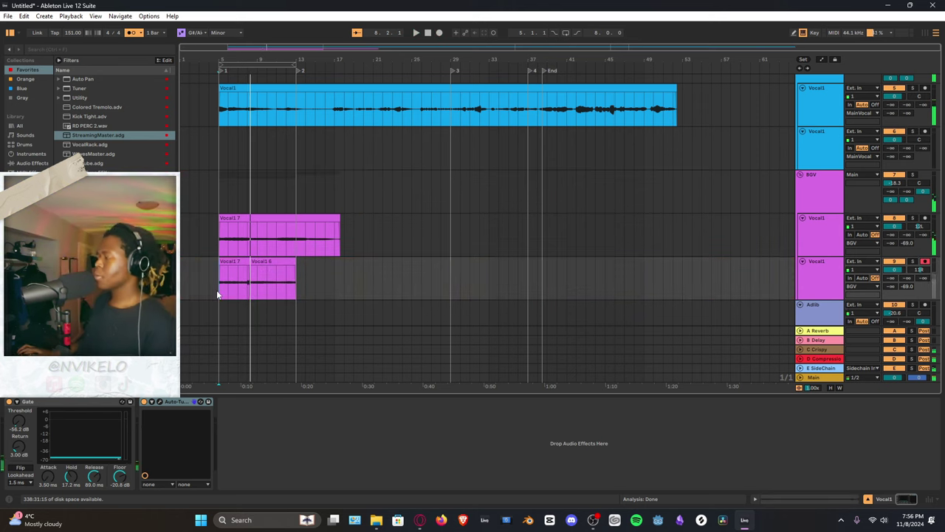
Record over the existing clips on the second background Vocal1 track from bar 5 to just past bar 17
left_click_drag(296, 284, 200, 283)
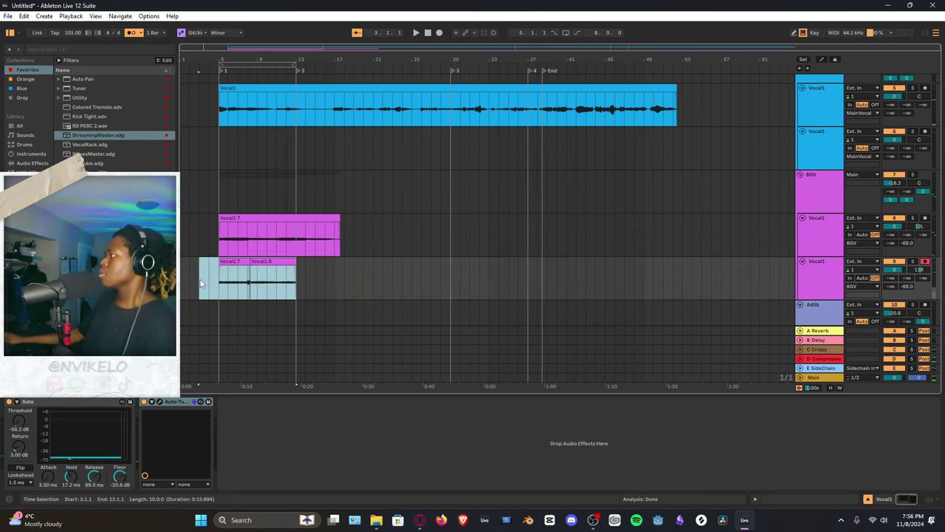
left_click(220, 284)
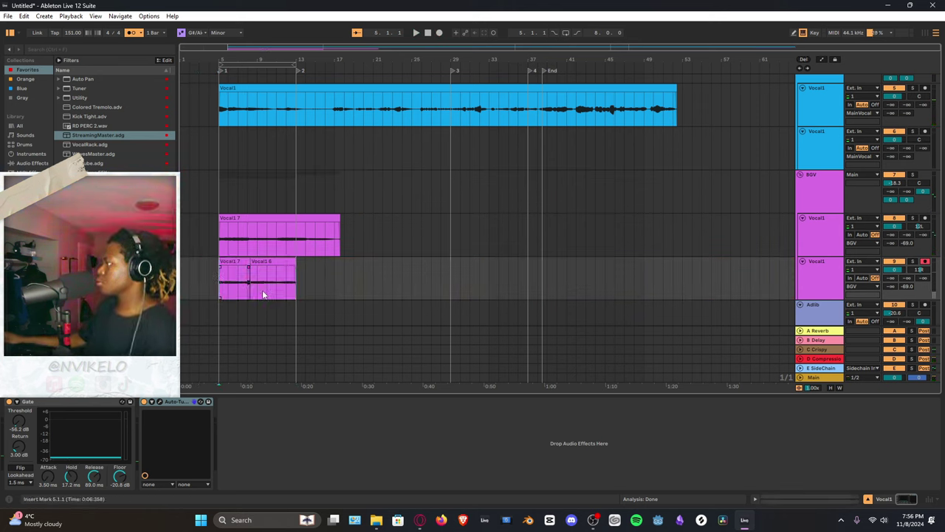
key("F9")
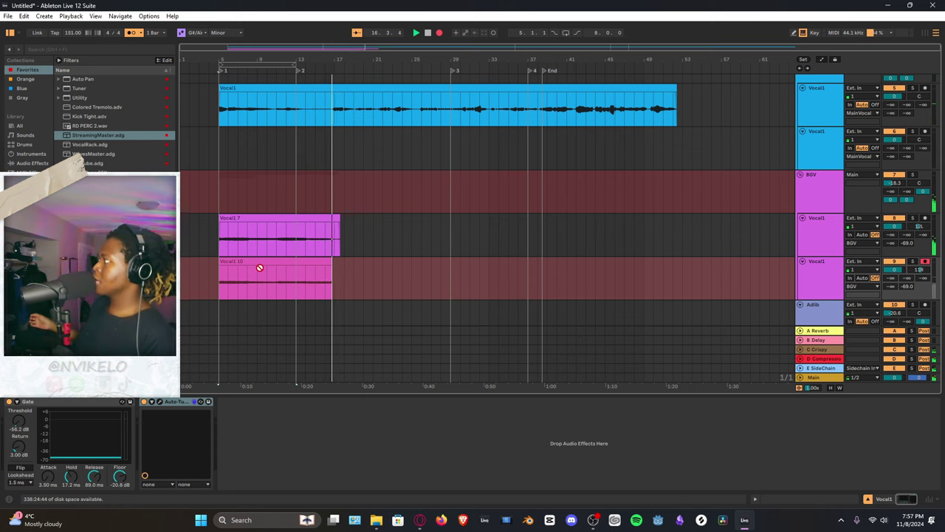
key("space")
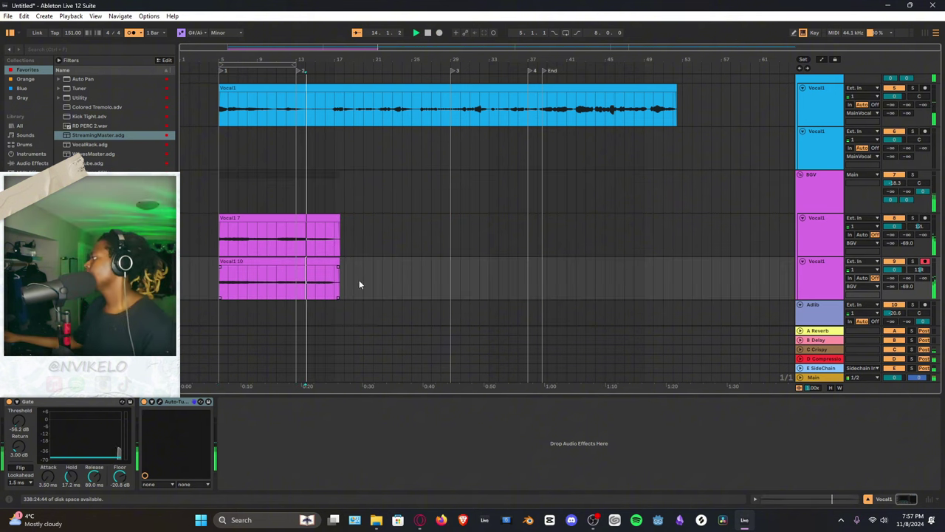
Play back both background takes around bars 12 to 14 to check how they sound together
left_click(308, 249)
key("space")
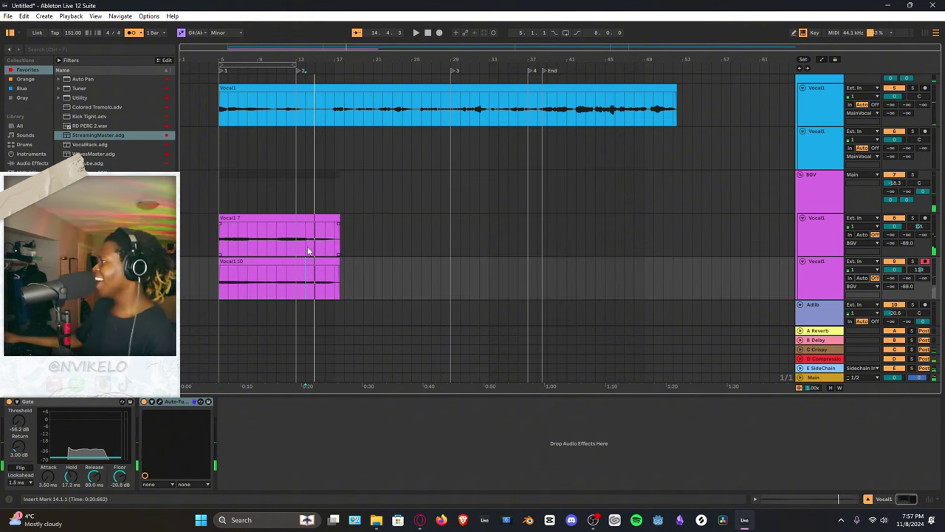
left_click_drag(307, 251, 338, 290)
left_click(299, 243)
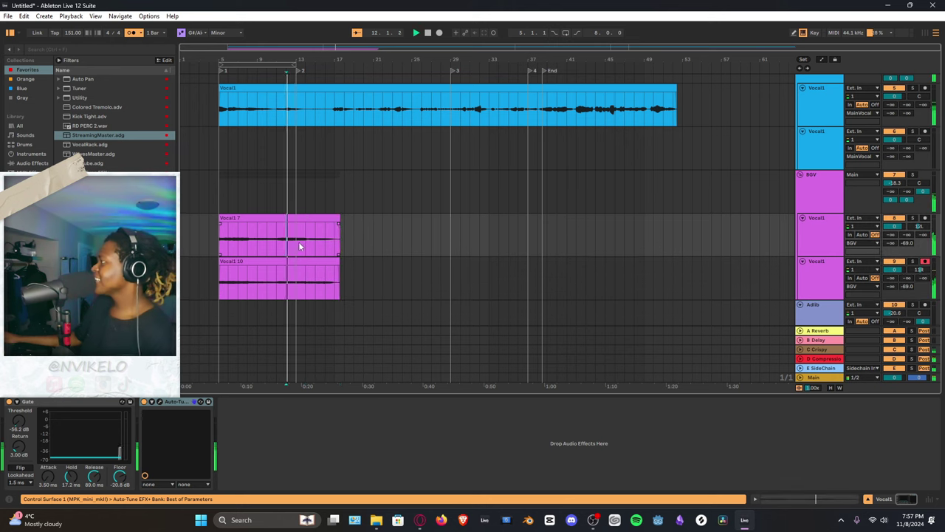
key("space")
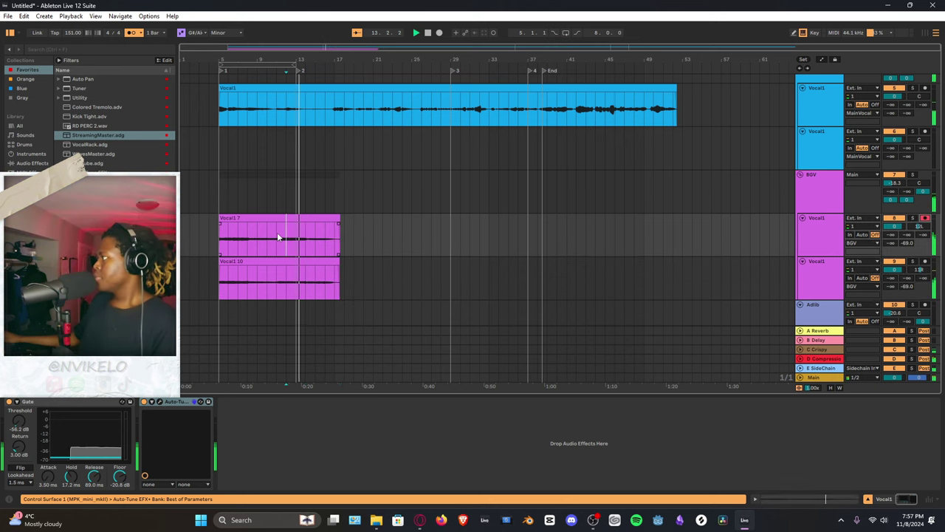
Rehearse from bar 12, and record over the end of the first background Vocal1 track from there to about bar 17
left_click(287, 240)
key("space")
key("space")
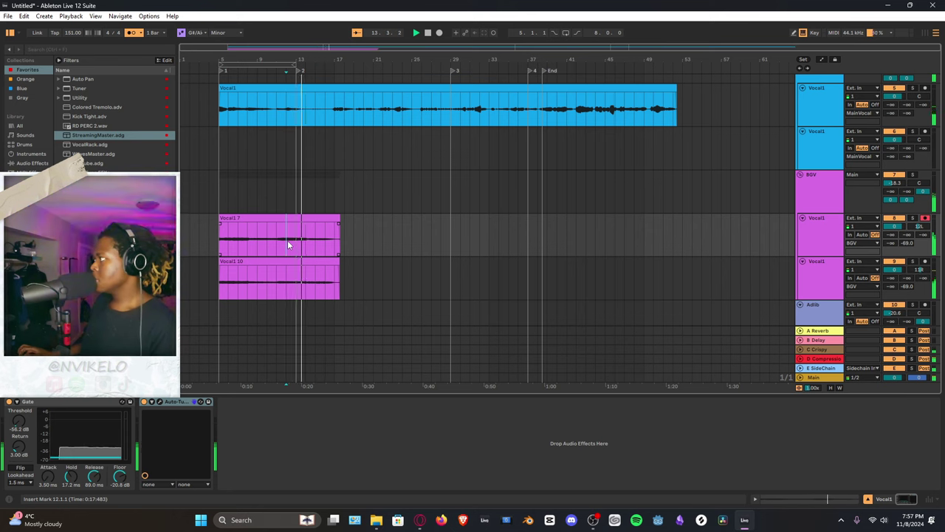
key("space")
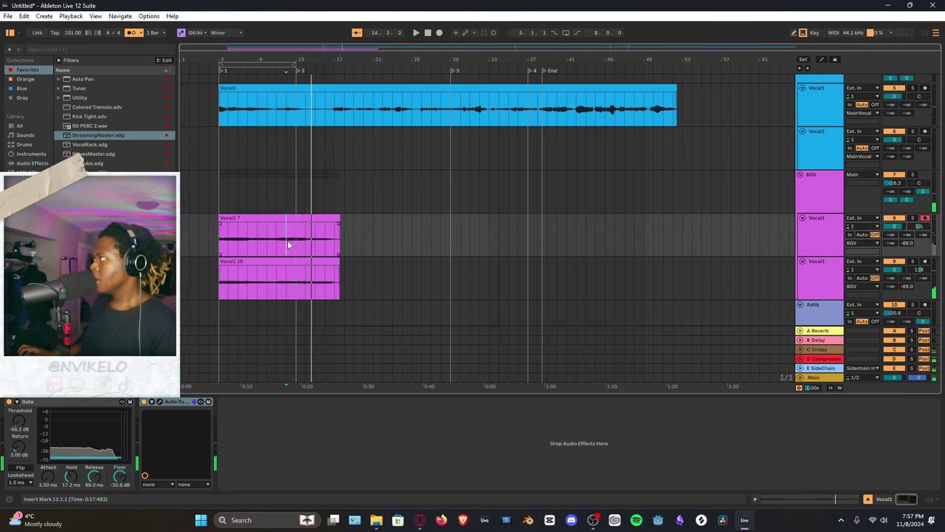
key("F9")
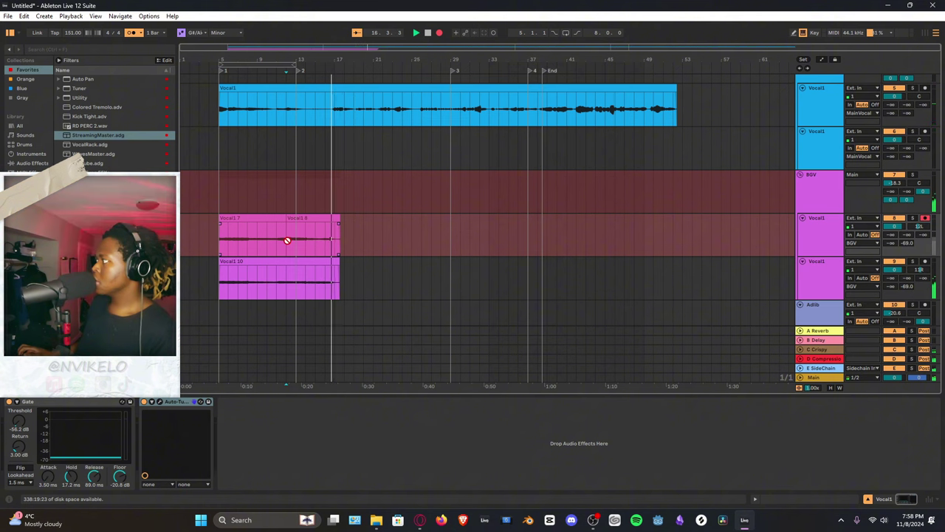
key("space")
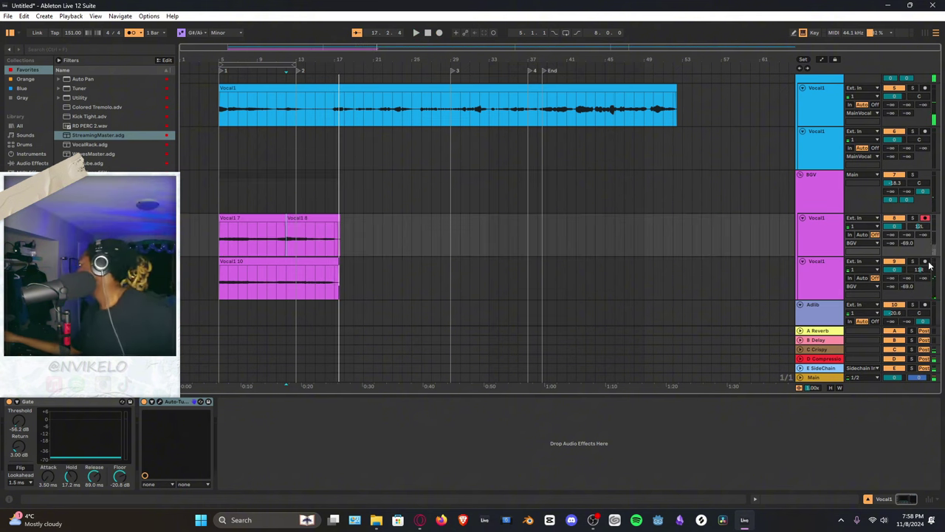
Arm the second background Vocal1 track and record over its ending from bar 12 to about bar 17
left_click(925, 261)
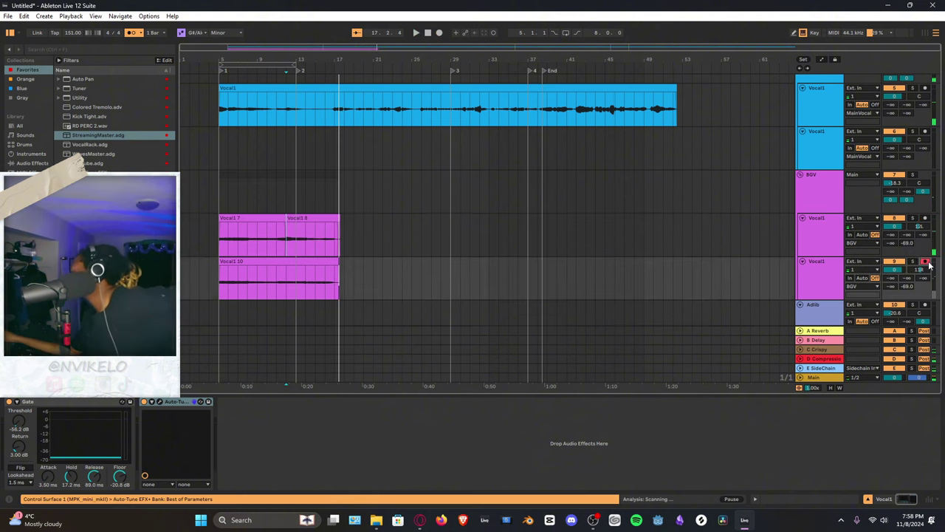
left_click(287, 277)
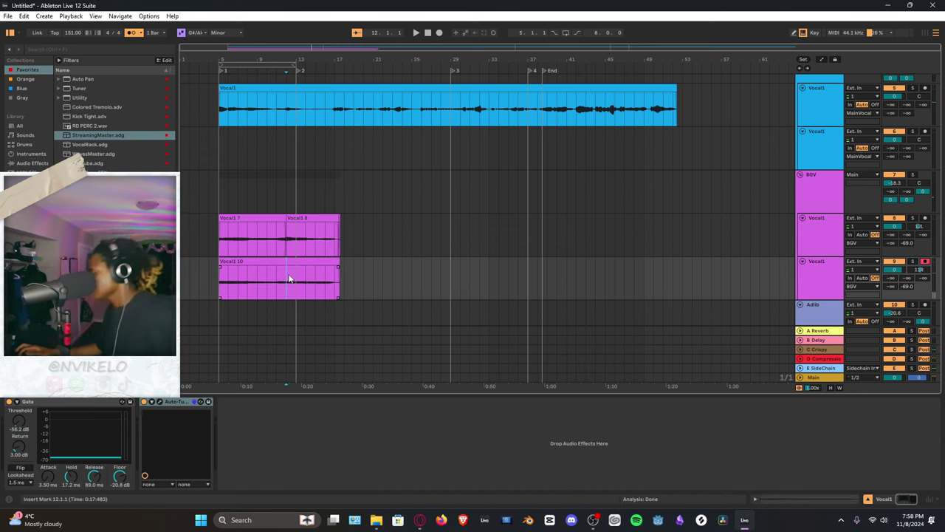
key("F9")
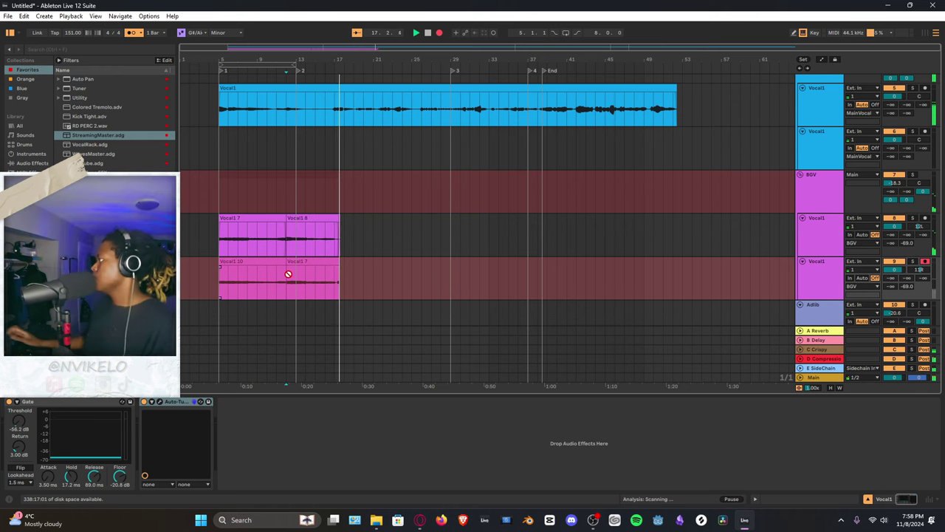
key("space")
Trim both background takes at bar 17 and crossfade their clip joins between about bars 12 and 13
left_click_drag(383, 276, 336, 225)
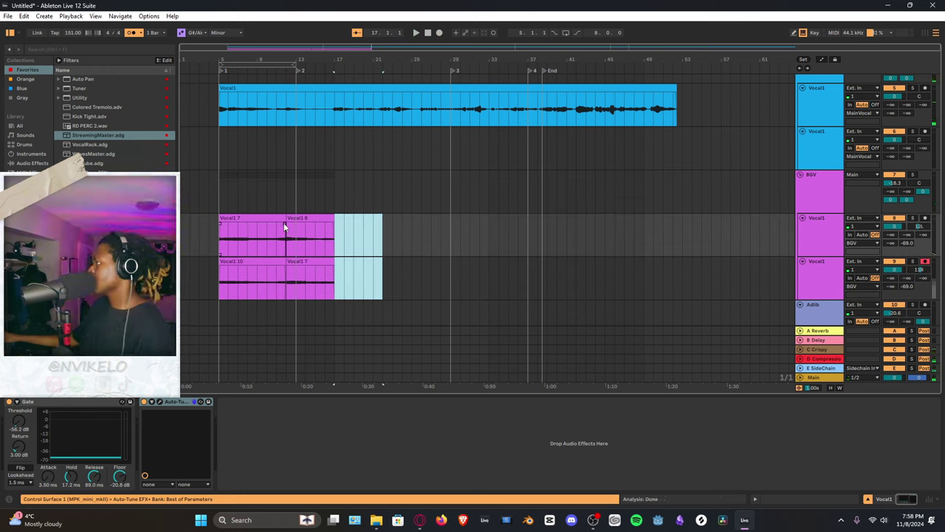
left_click(282, 218)
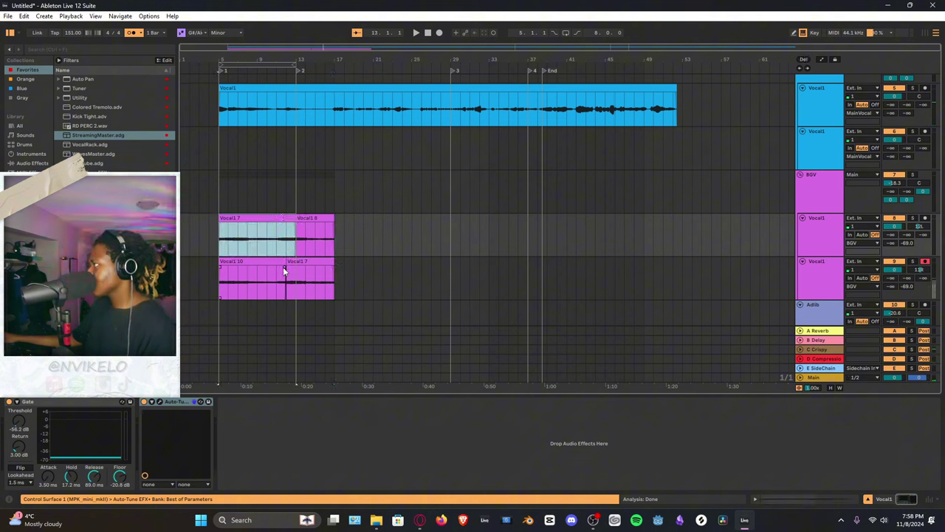
left_click_drag(284, 272, 304, 273)
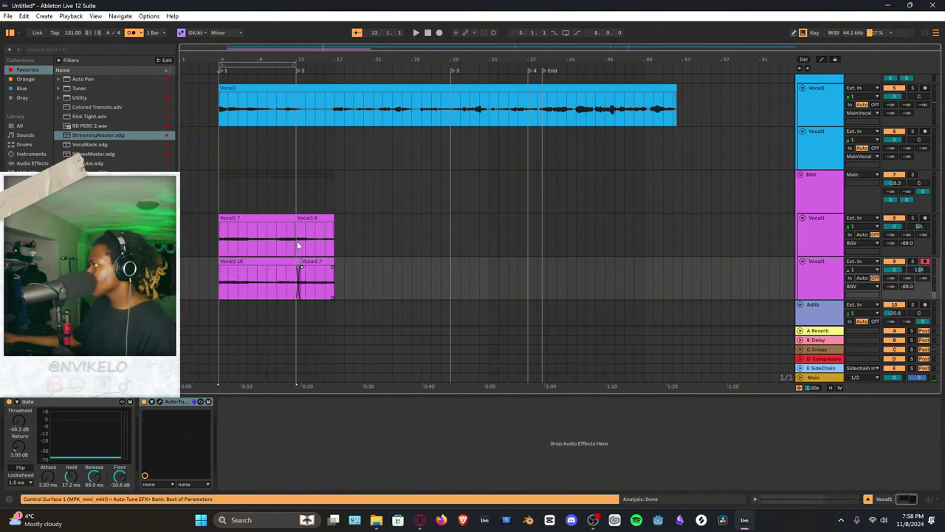
left_click_drag(297, 221, 288, 228)
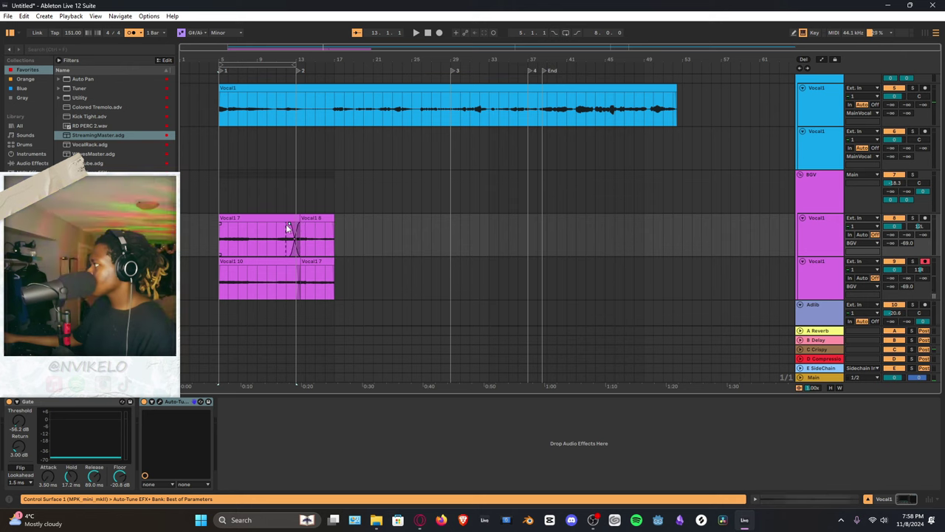
left_click(290, 270)
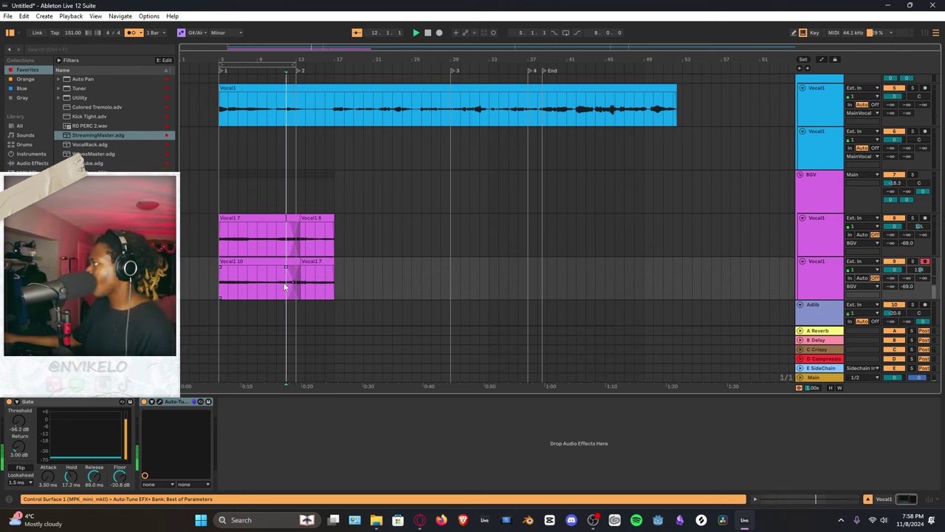
left_click(289, 284)
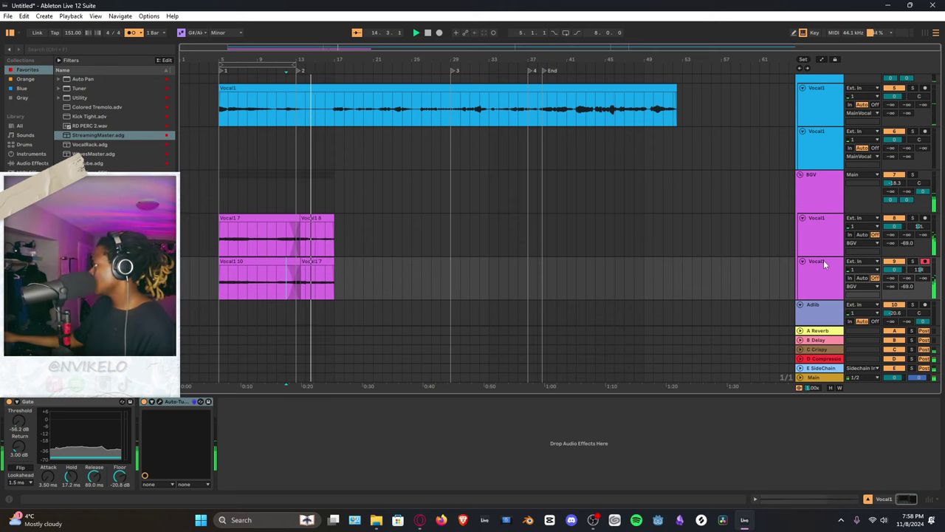
Create two clip-free duplicates of the second background Vocal1 track, panning one about 28 left and the other about 28 right
left_click(822, 240)
left_click(826, 281)
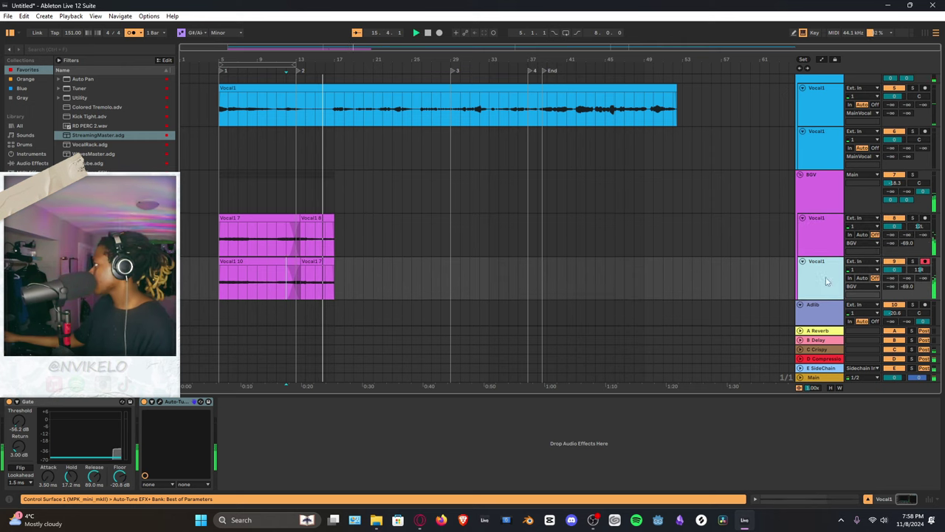
key("ctrl+d")
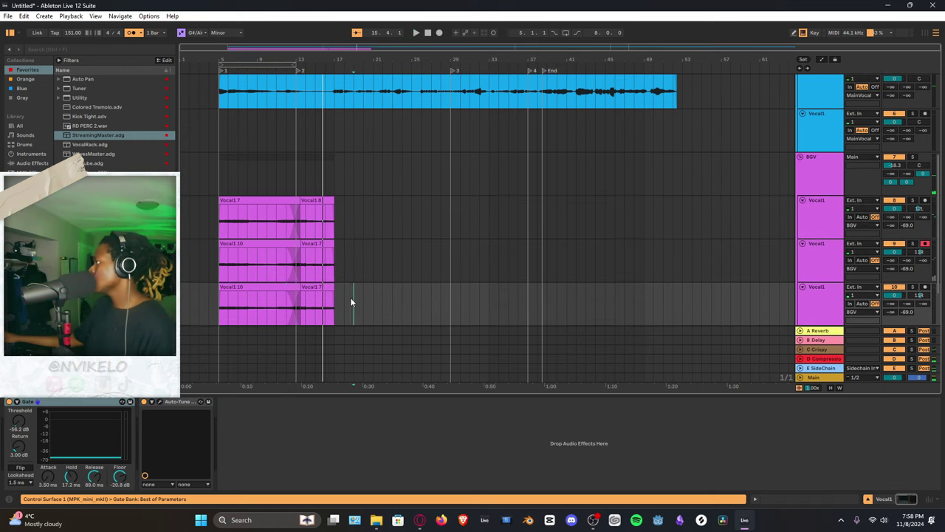
left_click_drag(351, 299, 222, 307)
key("Delete")
left_click_drag(919, 294, 919, 322)
left_click(840, 302)
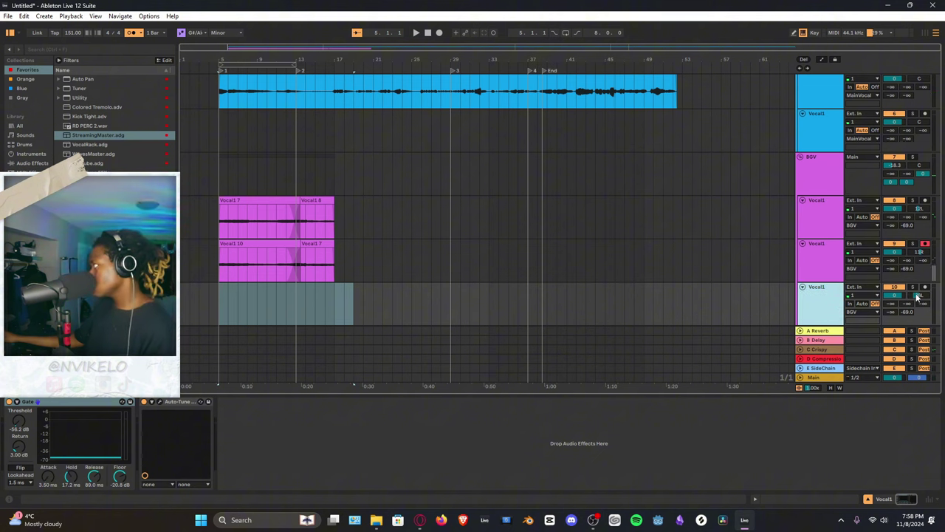
key("ctrl+d")
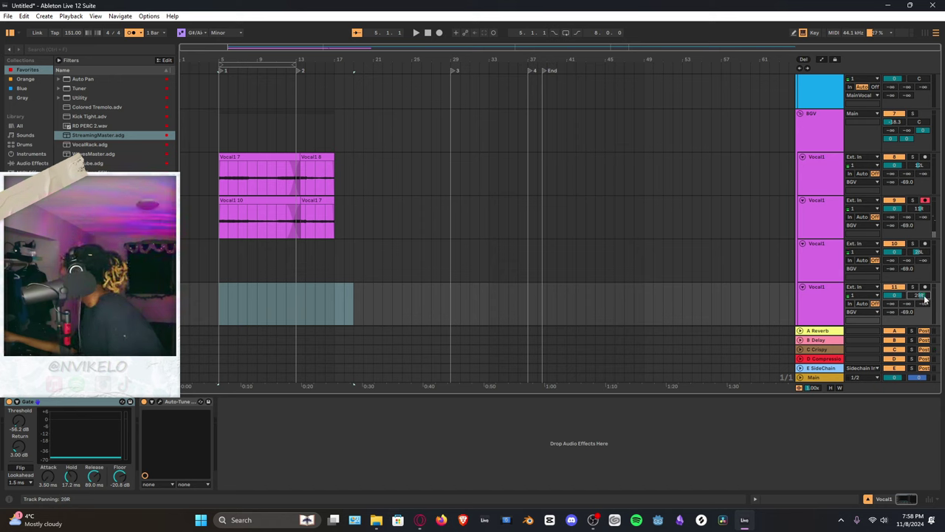
Arm the third background Vocal1 track, record a take from bar 5 to about bar 12, and play it back
left_click(924, 236)
left_click(925, 244)
left_click(219, 251)
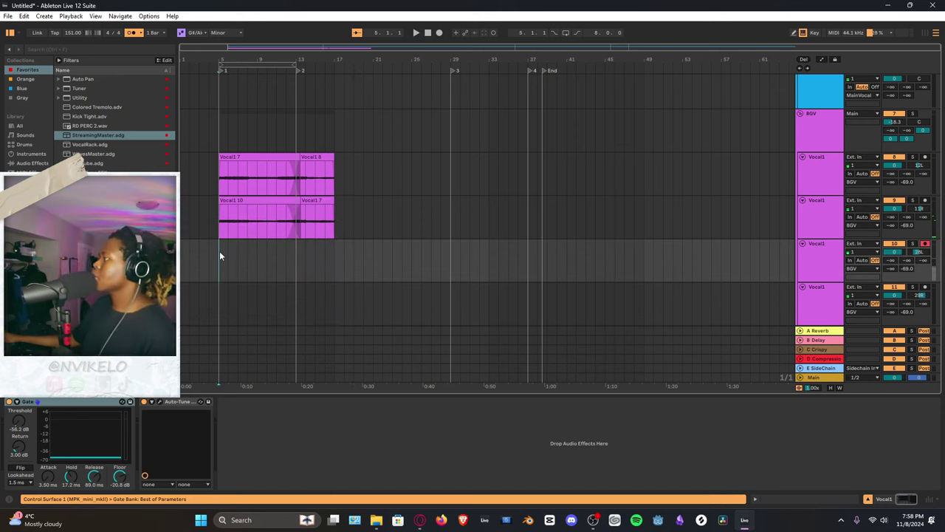
key("F9")
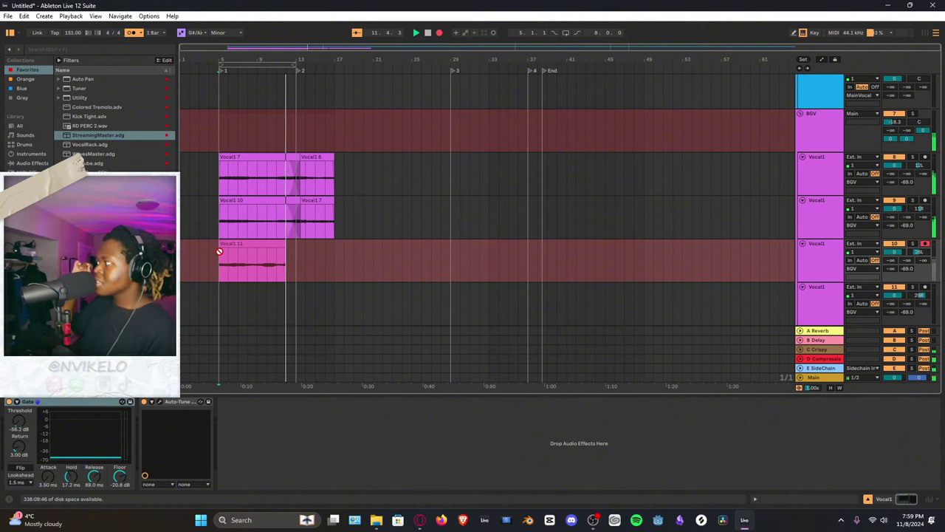
key("space")
key("space")
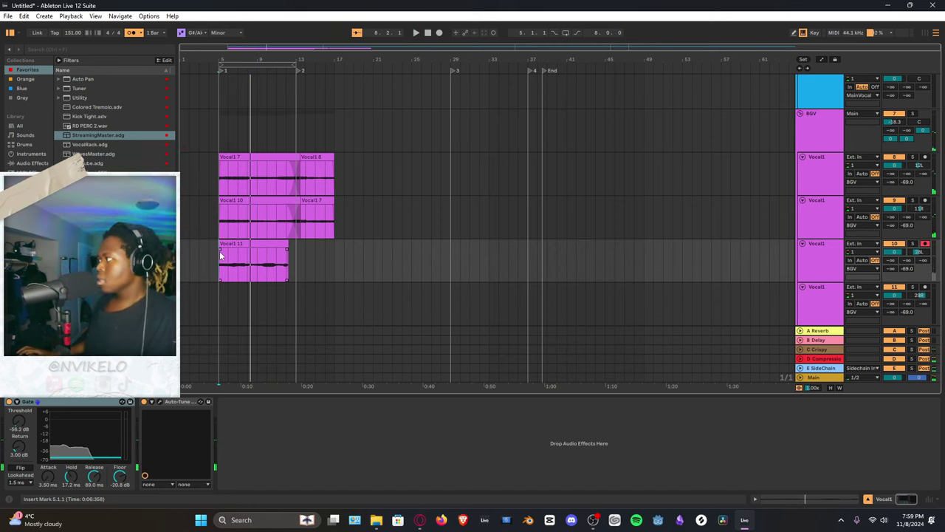
Re-record the third background track's opening from bar 5 and delete everything on it after bar 9
key("F9")
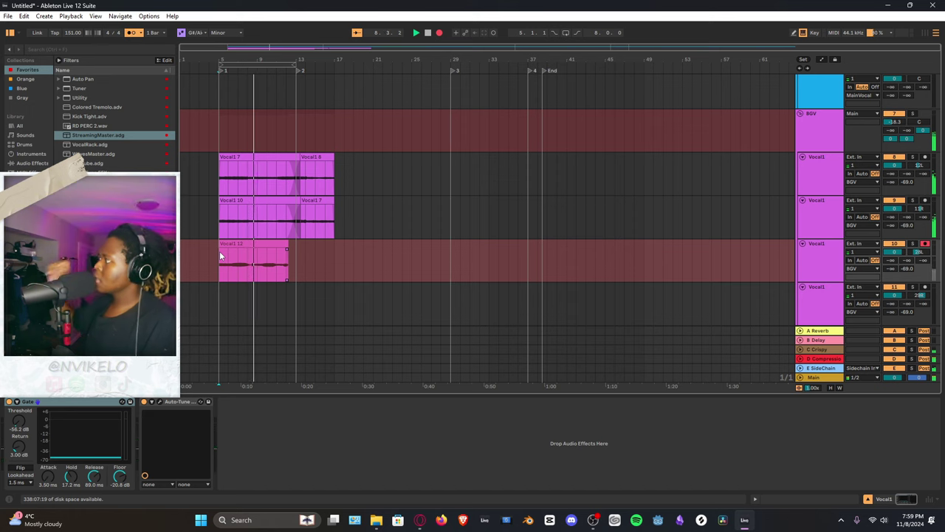
key("space")
left_click_drag(256, 262, 373, 266)
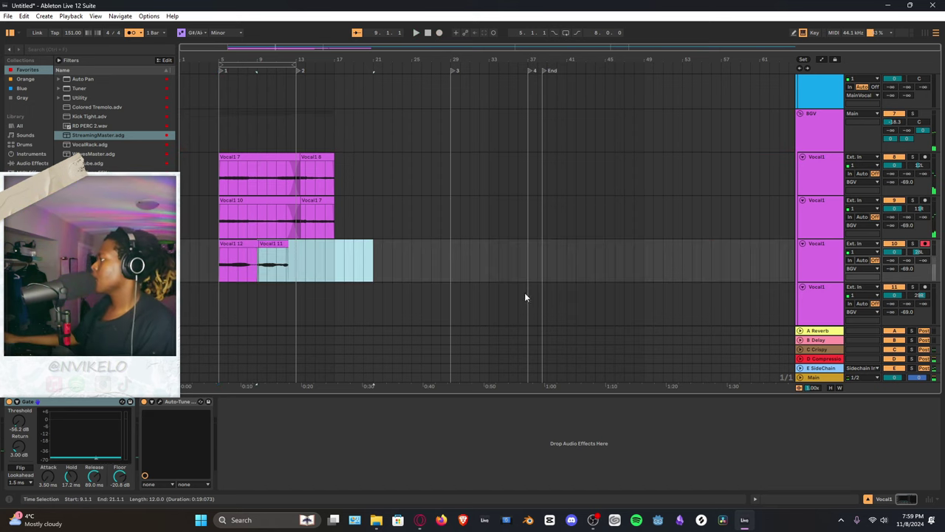
Arm the fourth background Vocal1 track and record a matching take from bar 5 to about bar 9
left_click(220, 299)
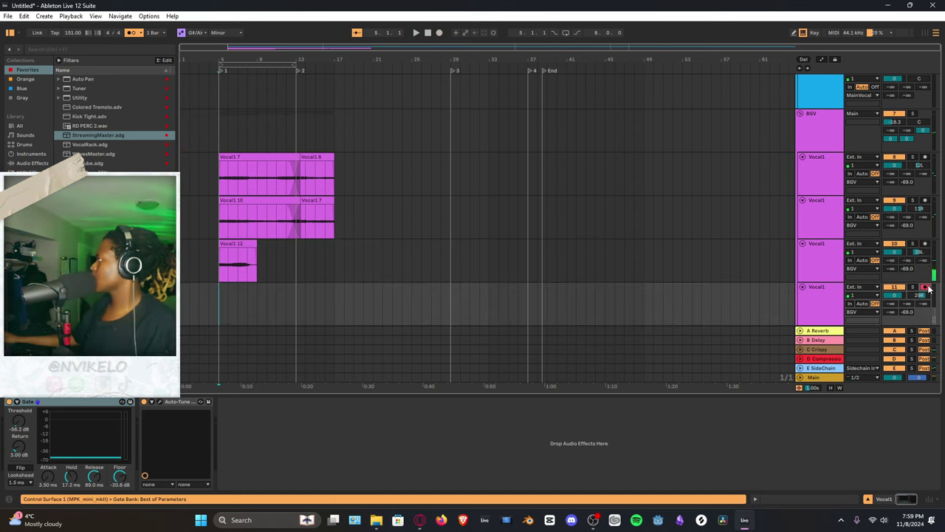
key("F9")
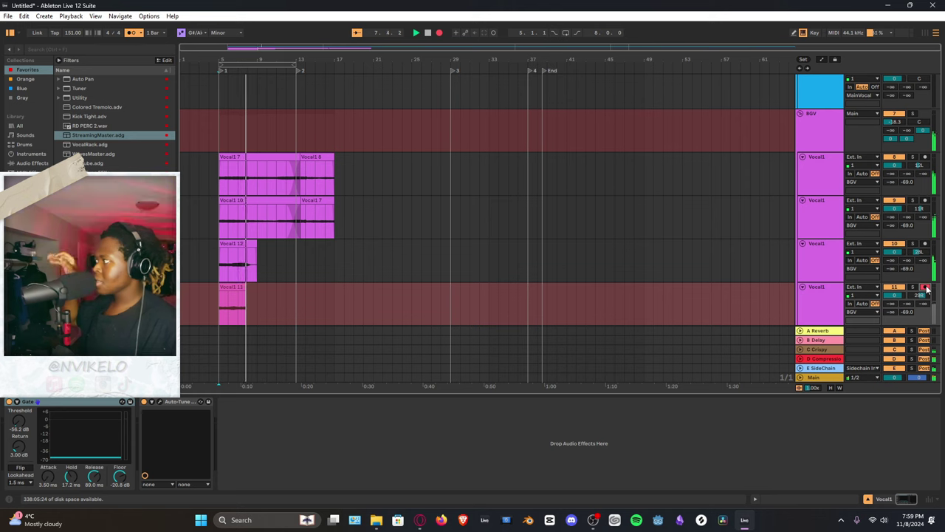
key("space")
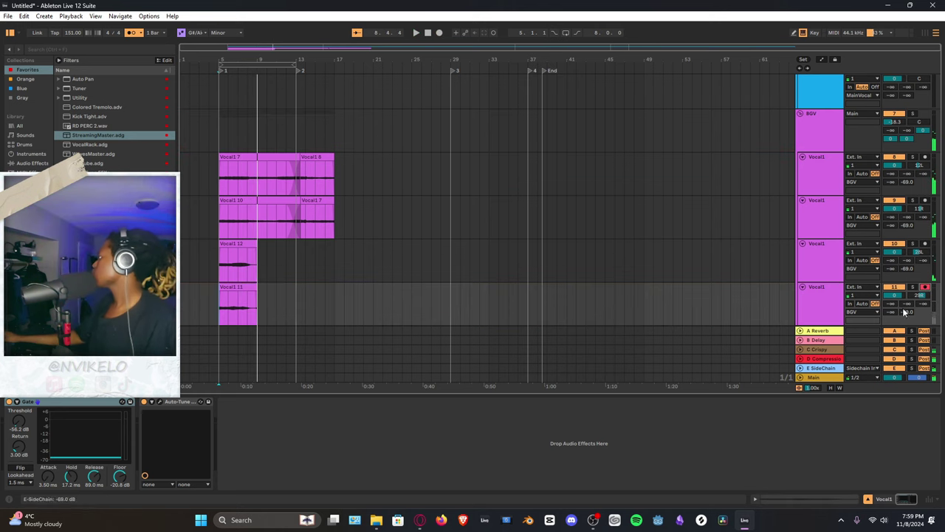
Duplicate the third and fourth background Vocal1 tracks together and clear the clips from both copies
left_click(815, 290)
left_click(831, 257, "shift")
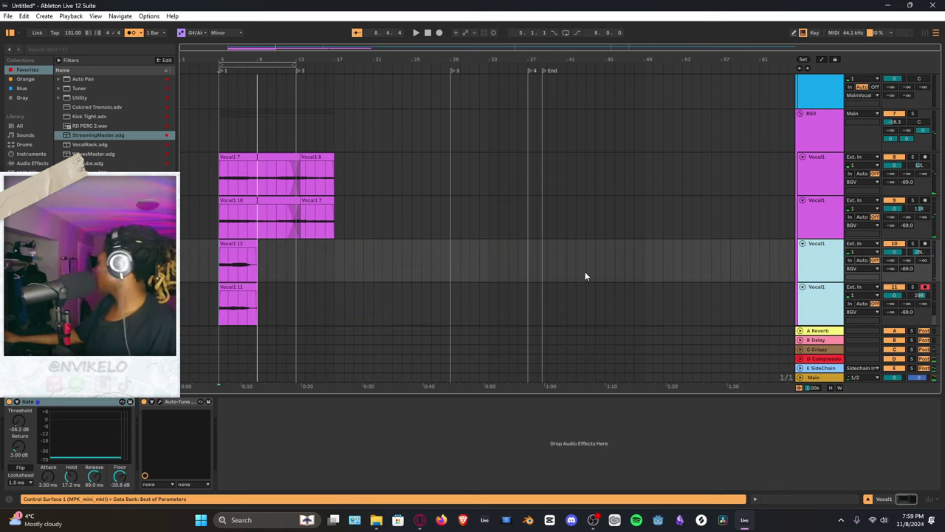
key("ctrl+d")
left_click_drag(268, 319, 200, 255)
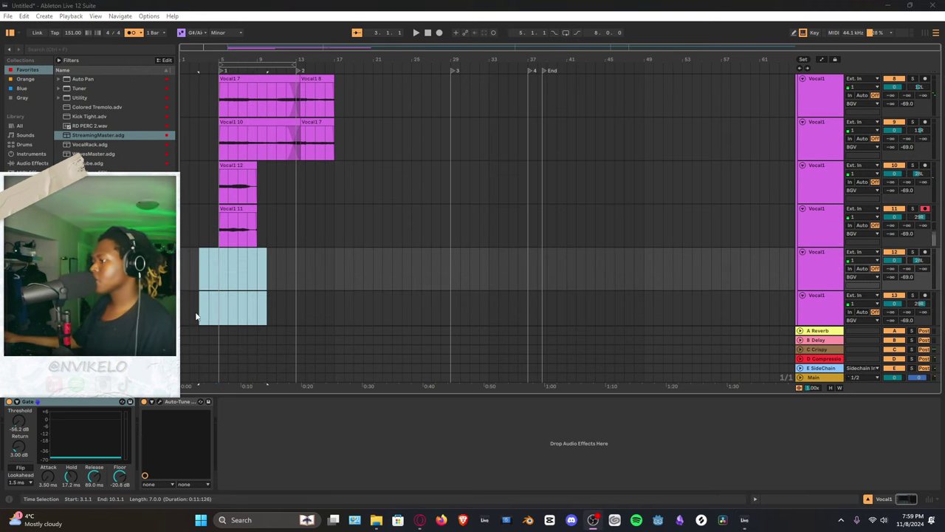
Arm the fifth background Vocal1 track and record a take from bar 7 to about bar 12, redoing the short first attempt
left_click(220, 273)
left_click(925, 251)
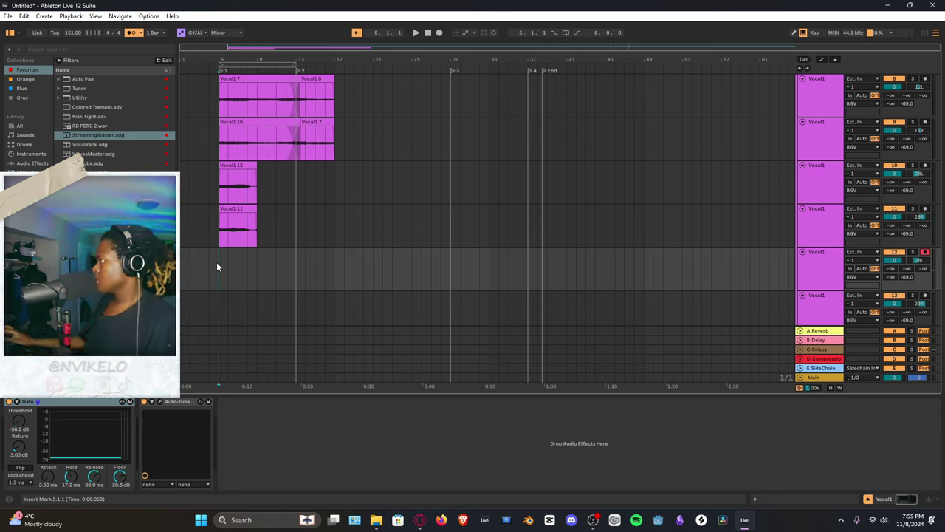
left_click(236, 273)
key("F9")
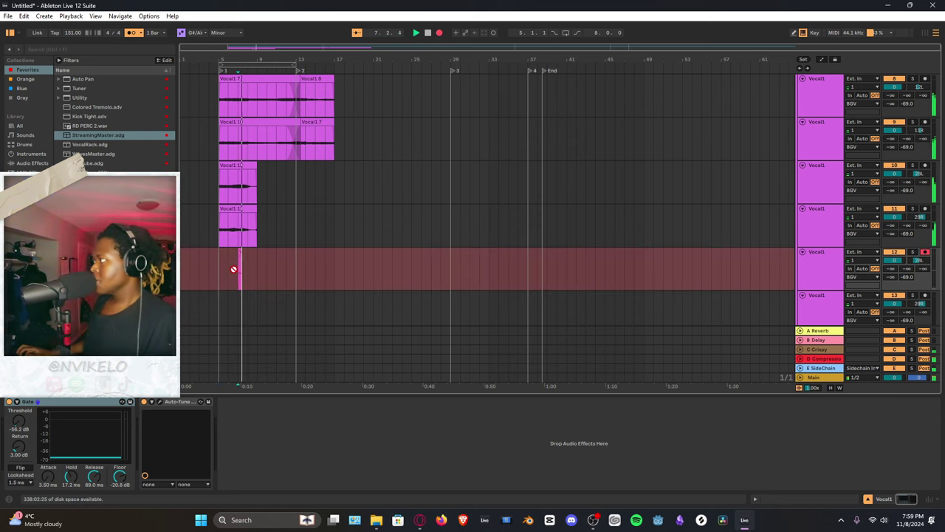
key("space")
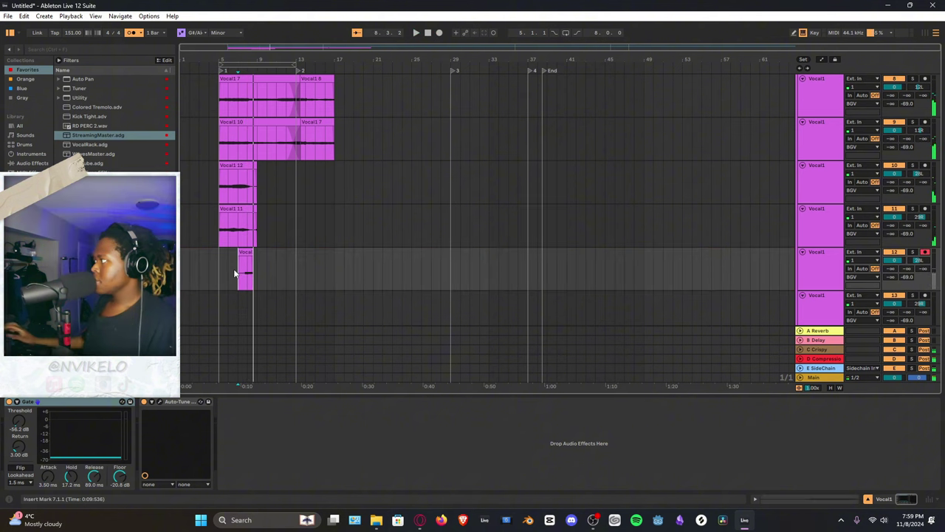
key("F9")
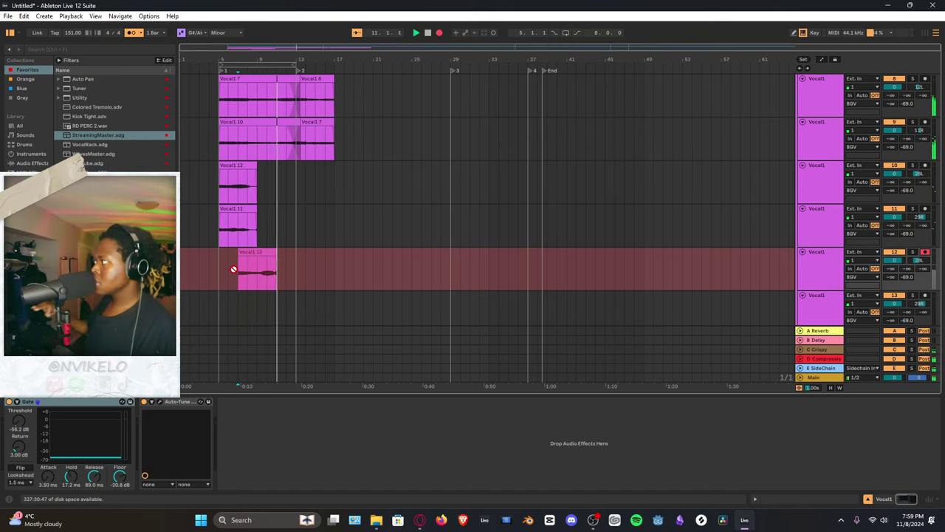
key("space")
Arm the sixth background Vocal1 track and record a matching take from bar 7 to about bar 12
left_click(240, 310)
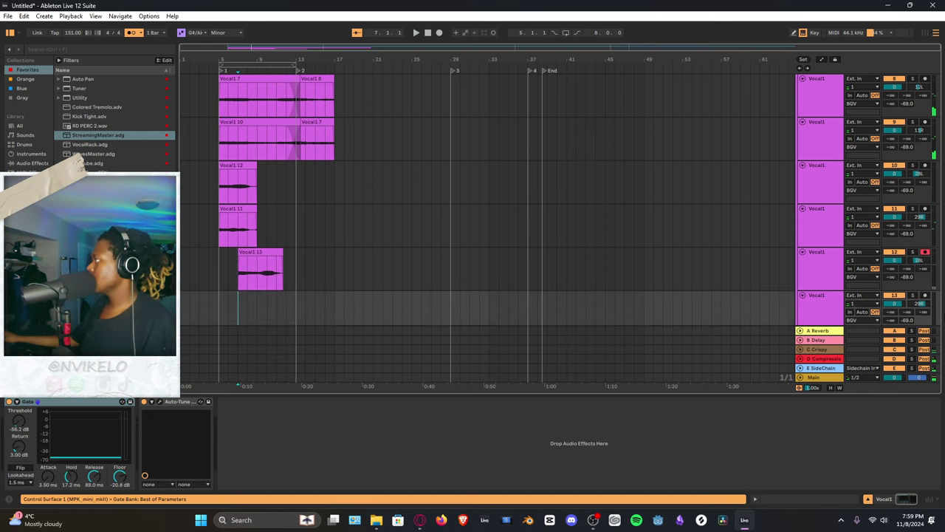
key("F9")
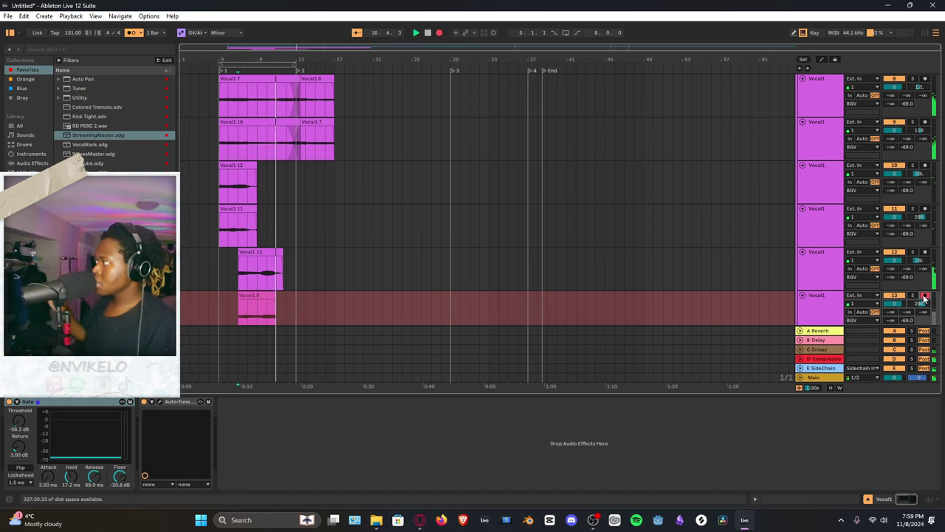
key("space")
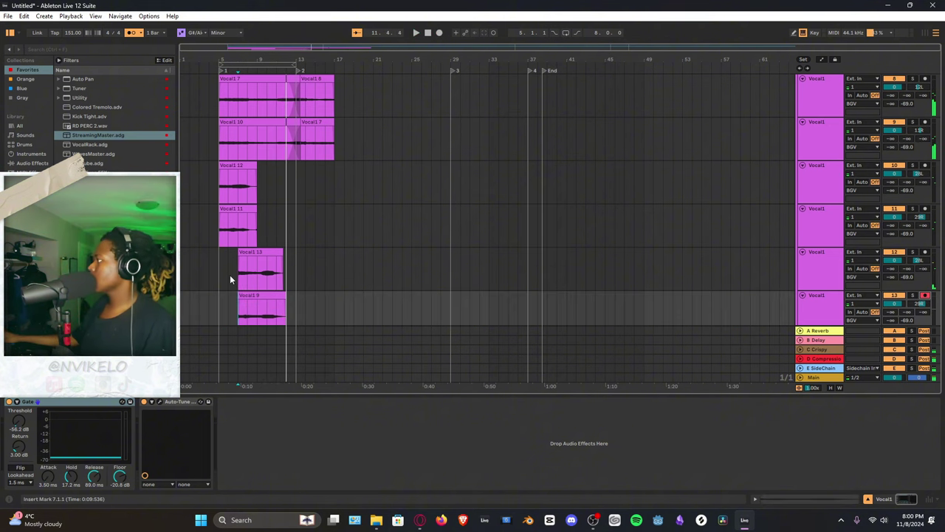
Cut the openings of the fifth and sixth background takes, then extend both back to bar 7 with fade-ins and play them
left_click_drag(229, 274, 249, 295)
key("Delete")
left_click(256, 263)
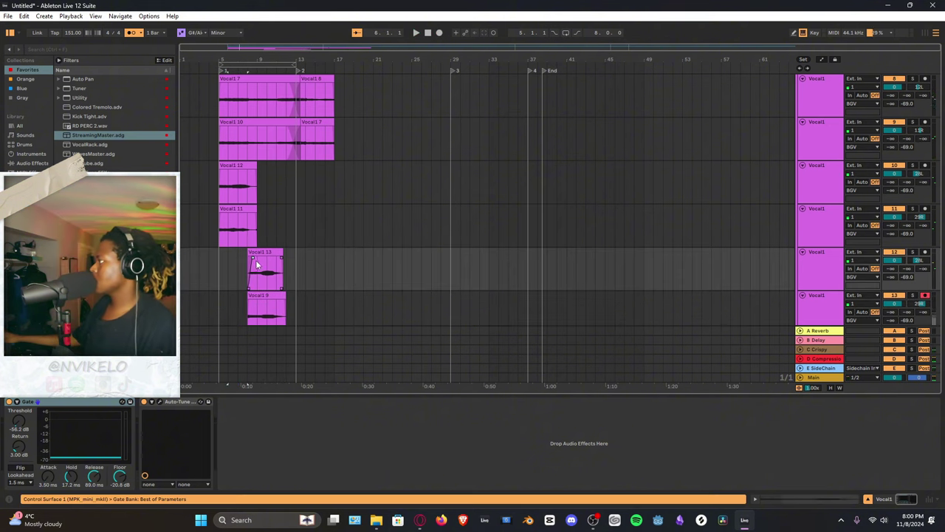
left_click(251, 305)
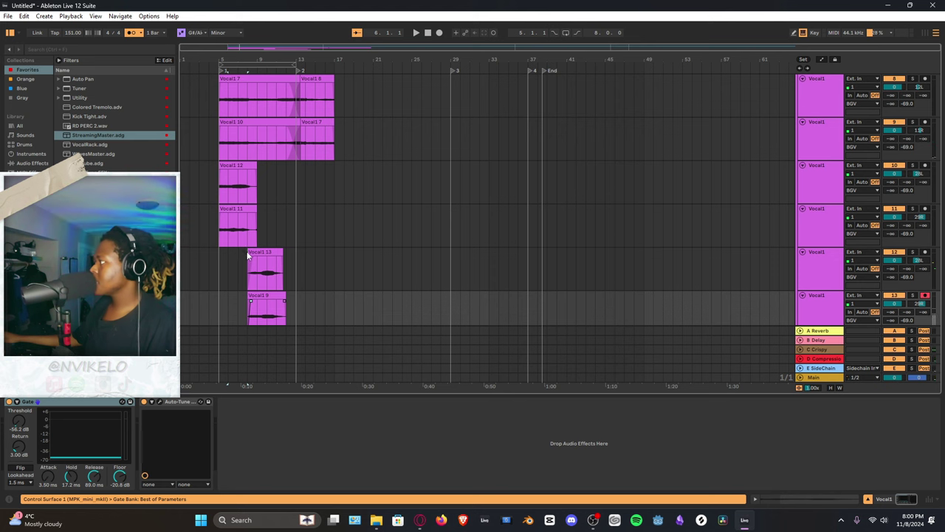
left_click_drag(248, 254, 239, 255)
key("space")
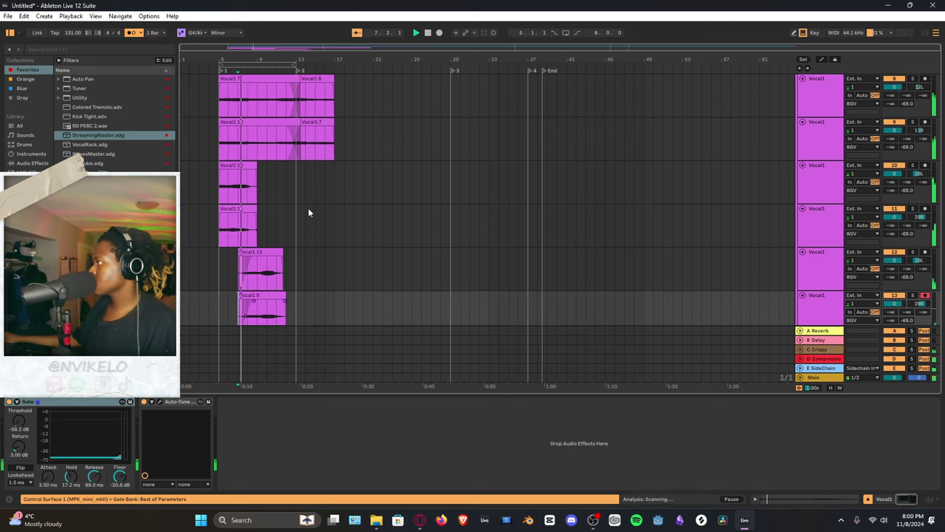
key("plus")
Delete the last half bar before bar 9 from the third and fourth background clips
left_click(285, 222)
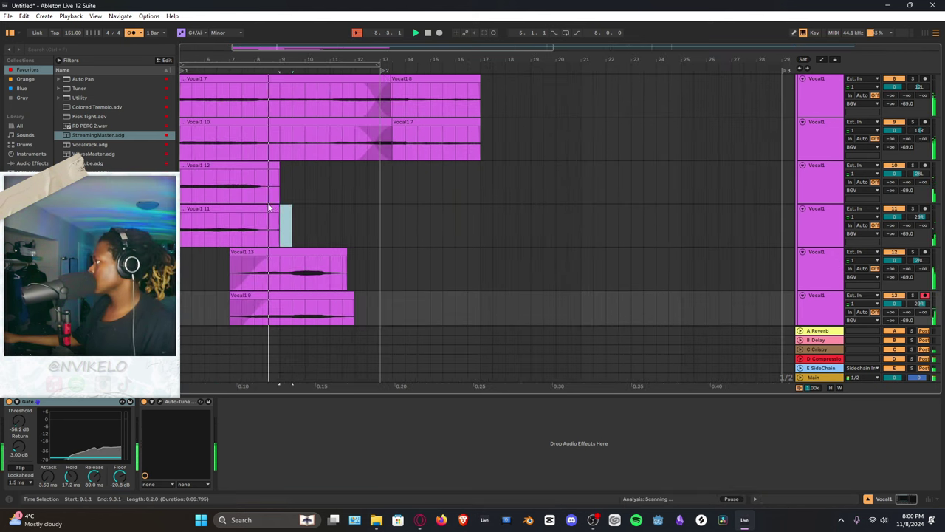
left_click_drag(270, 208, 288, 184)
key("Delete")
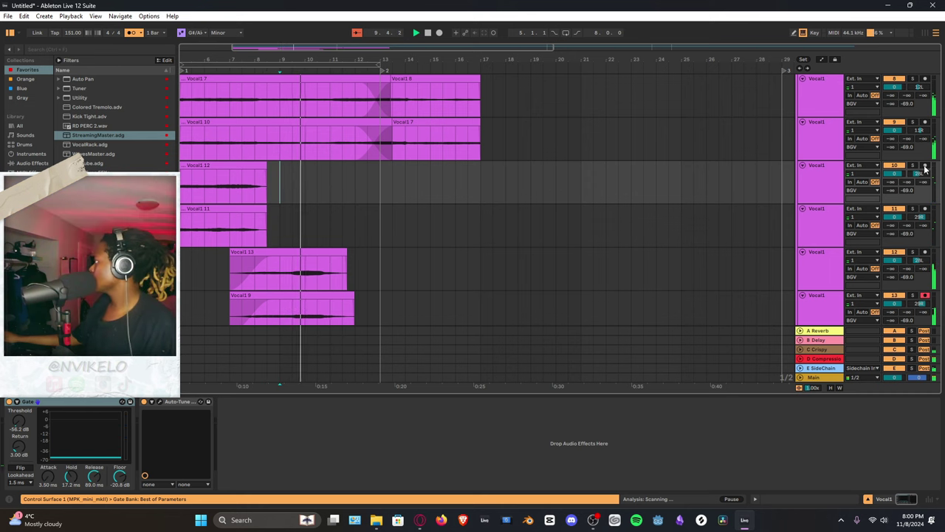
Arm the third background Vocal1 track and record a new take from bar 10 to about bar 18
left_click(925, 166)
left_click(305, 185)
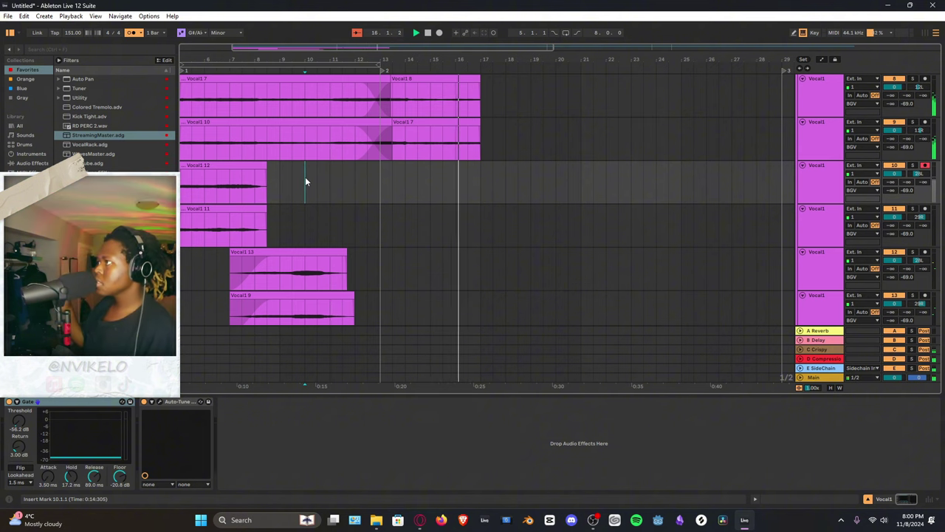
key("space")
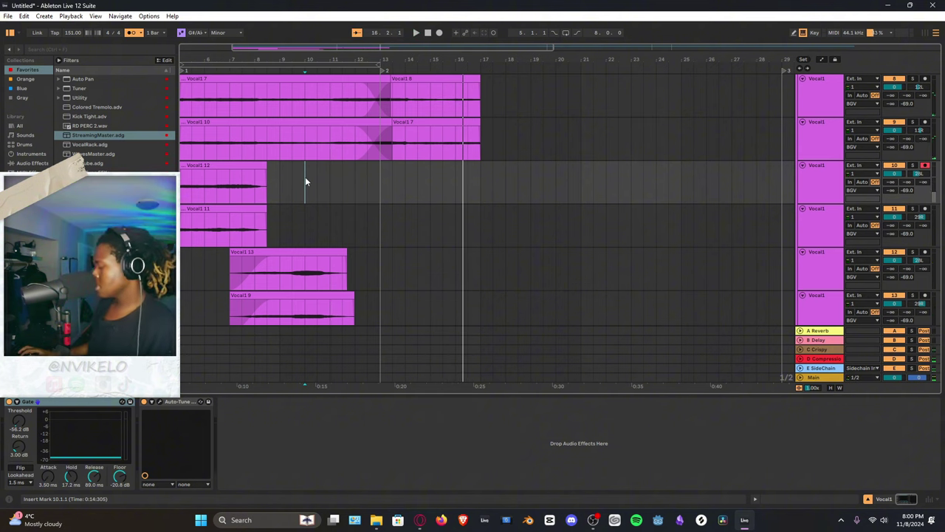
key("F9")
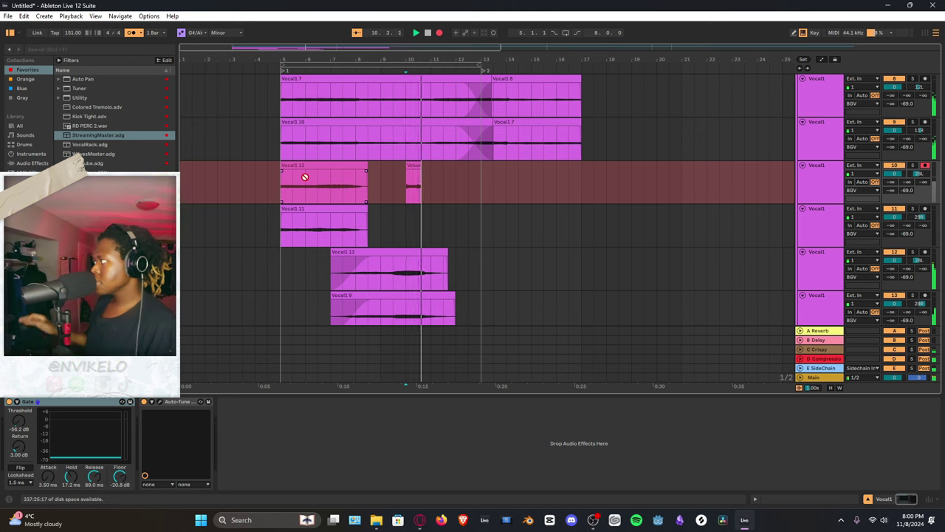
key("F9")
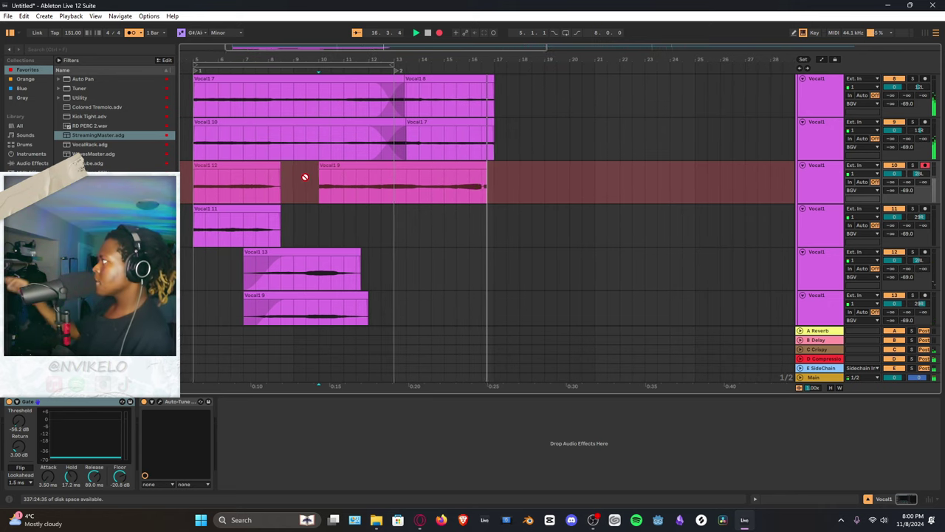
key("space")
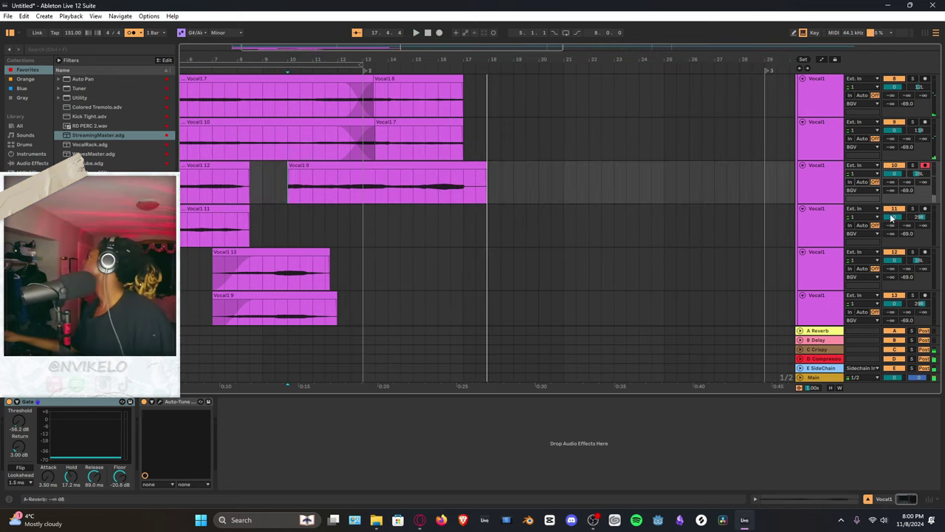
Arm the fourth background Vocal1 track, record a matching take from bar 10, and trim both new takes to end at bar 17
left_click(926, 210)
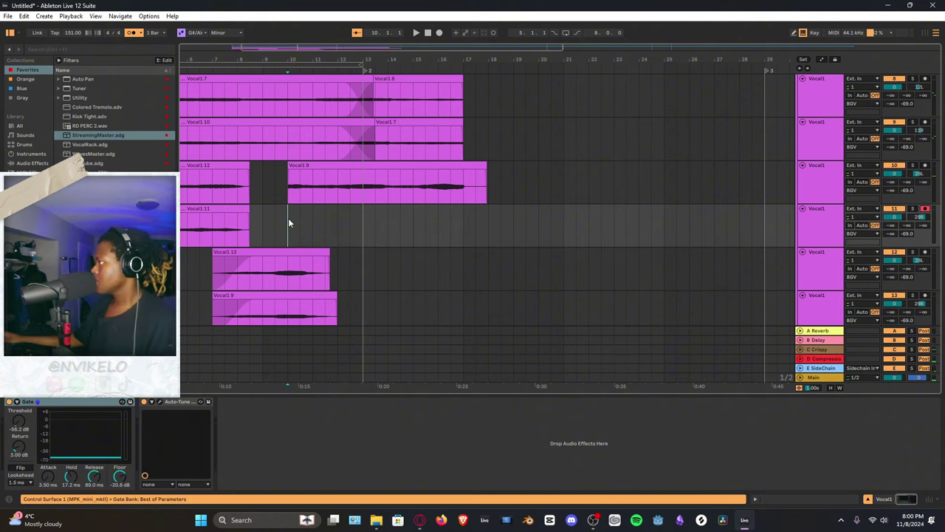
key("space")
key("F9")
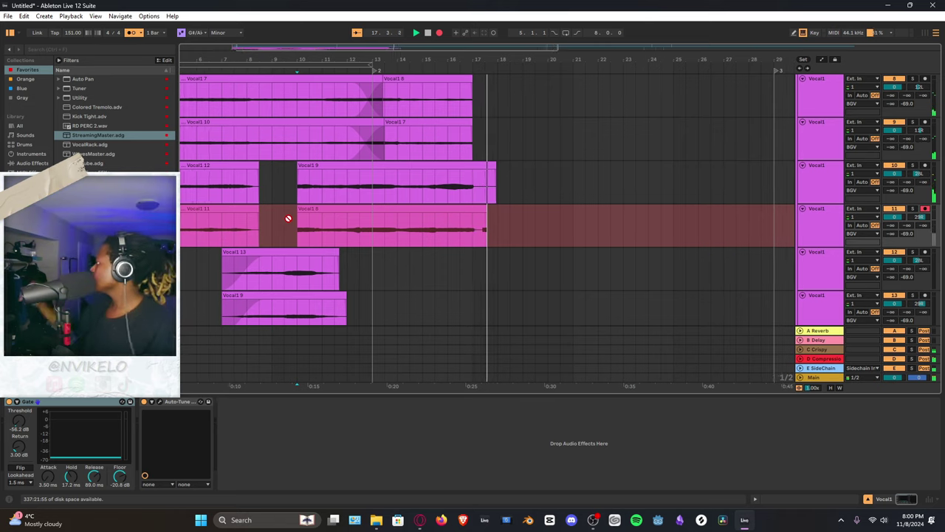
key("space")
left_click_drag(510, 222, 459, 179)
Arm the empty second main Vocal1 track and set monitoring to Off on both main Vocal1 tracks
scroll(493, 167, "up", 5)
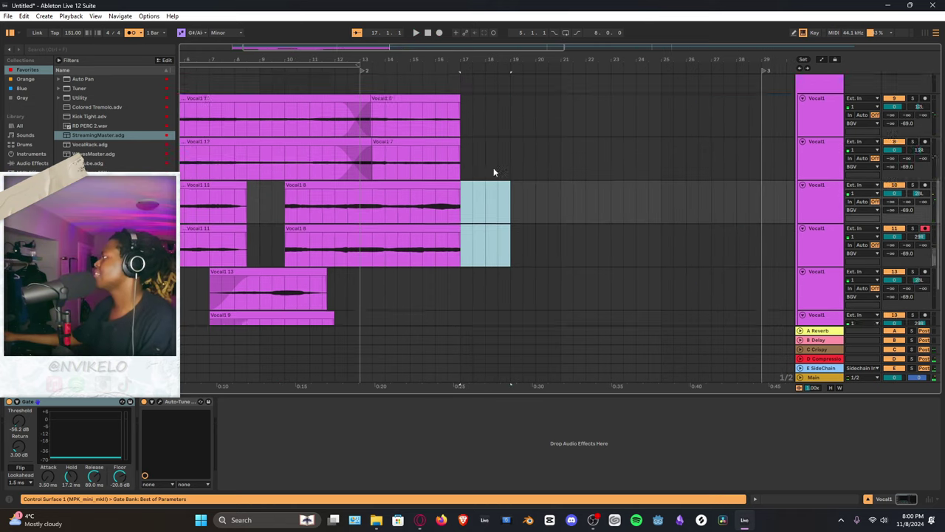
left_click(451, 140)
key("space")
left_click(924, 140)
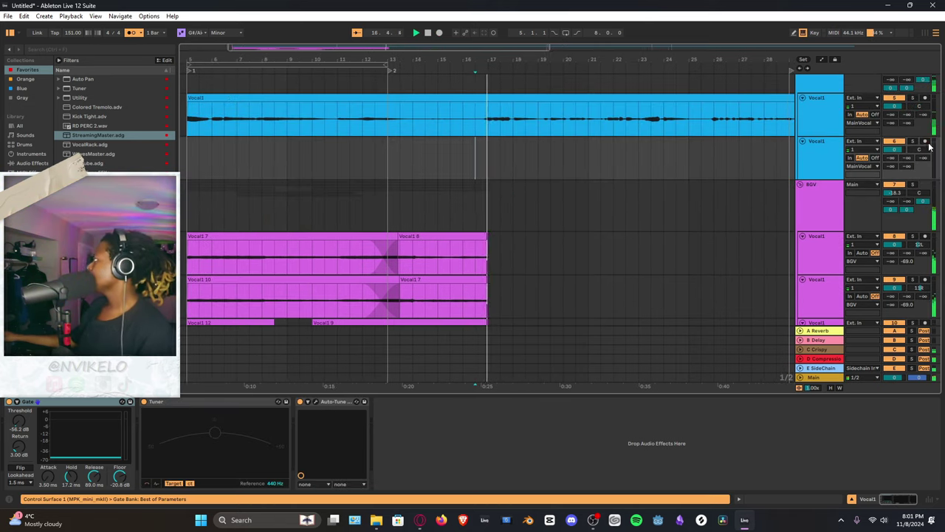
left_click(874, 158)
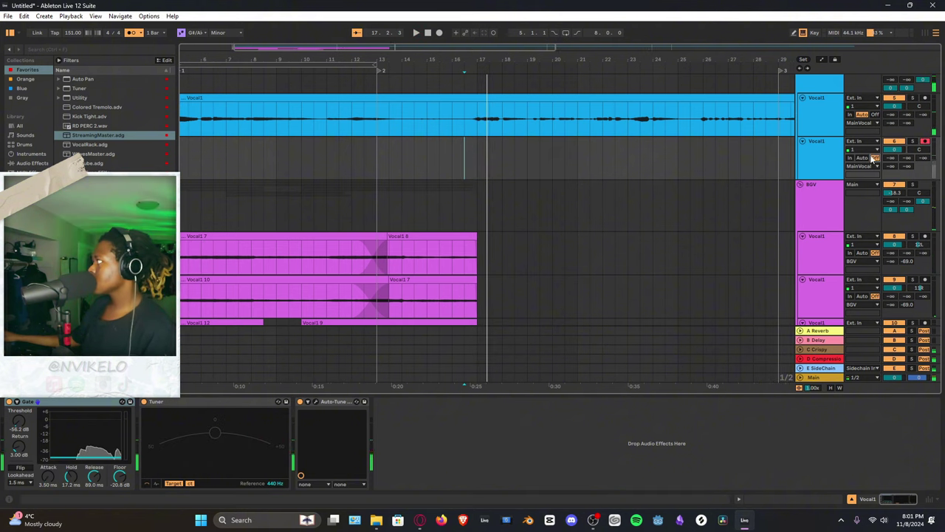
left_click(874, 115)
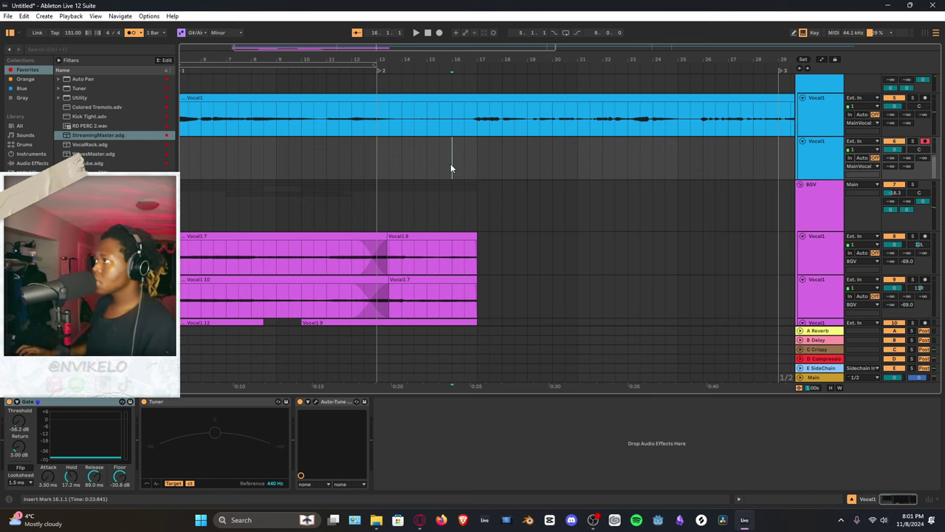
Record a take from bar 16 on the second main Vocal1 track, re-record over it, and trim the clip's end to 19.4.2
key("F9")
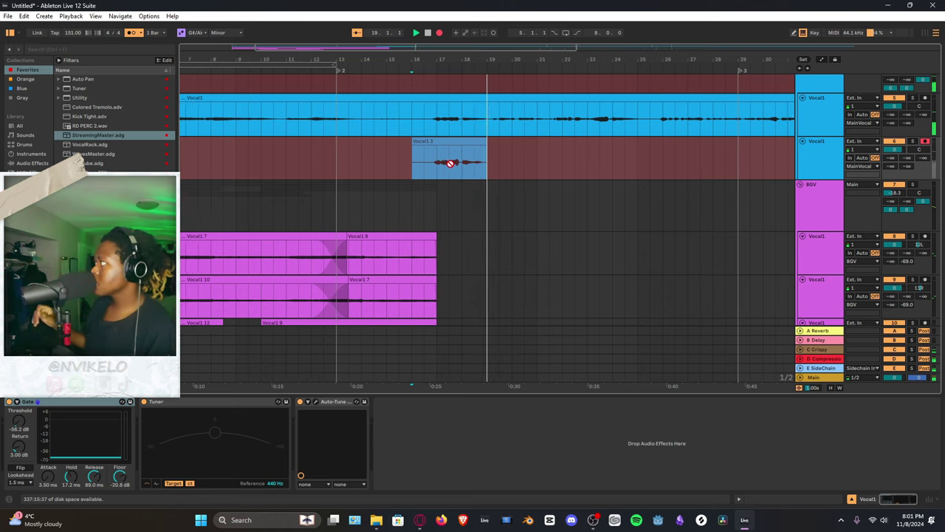
key("space")
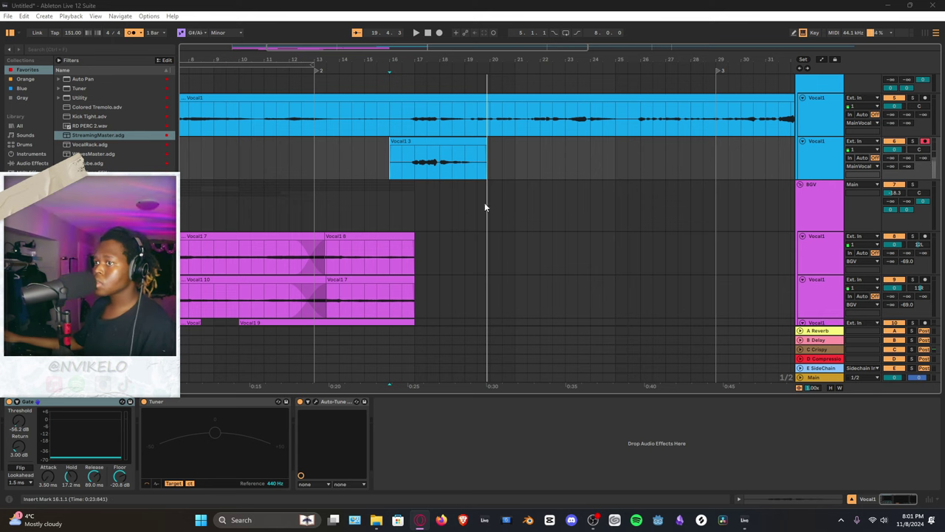
key("F9")
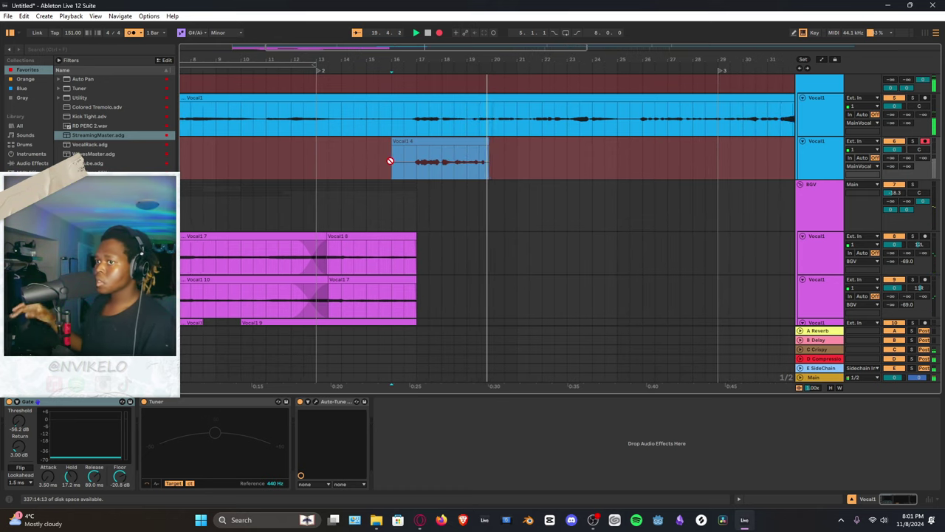
key("space")
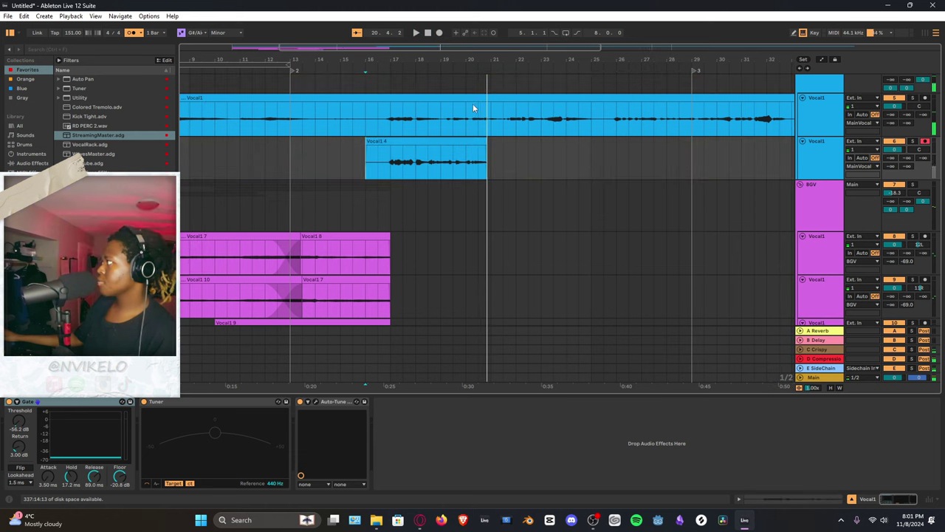
key("space")
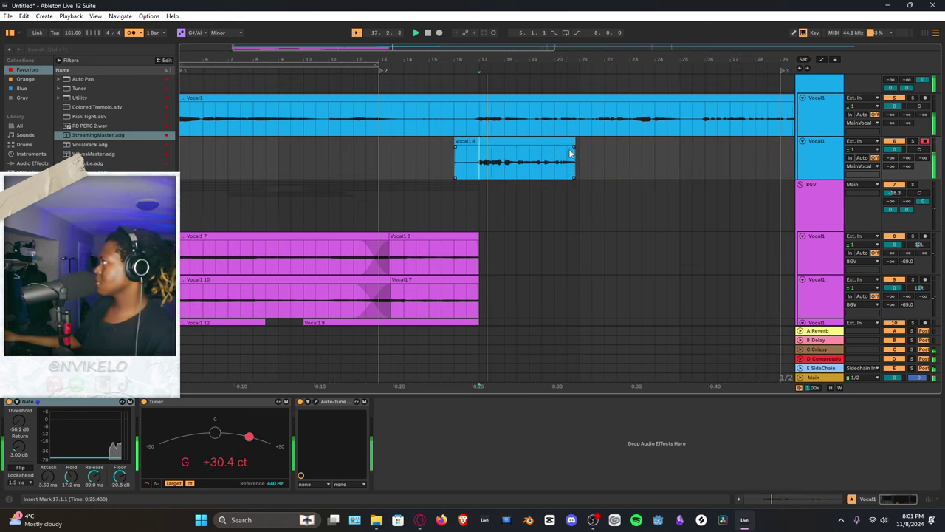
left_click_drag(560, 144, 532, 139)
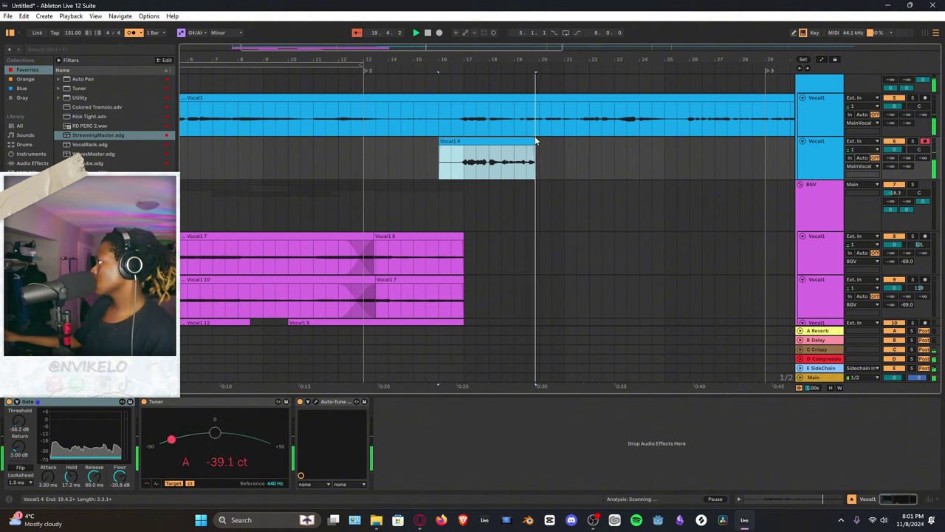
Arm the fifth background Vocal1 track, listen from bar 13, and record a take from there to just past bar 17
key("minus")
scroll(443, 221, "down", 6)
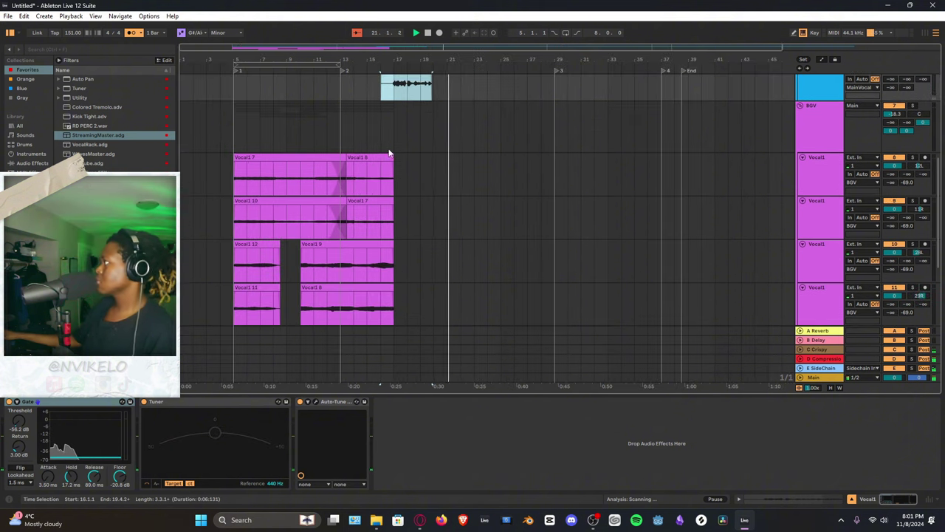
left_click(364, 210)
key("space")
left_click(363, 212)
left_click(341, 207)
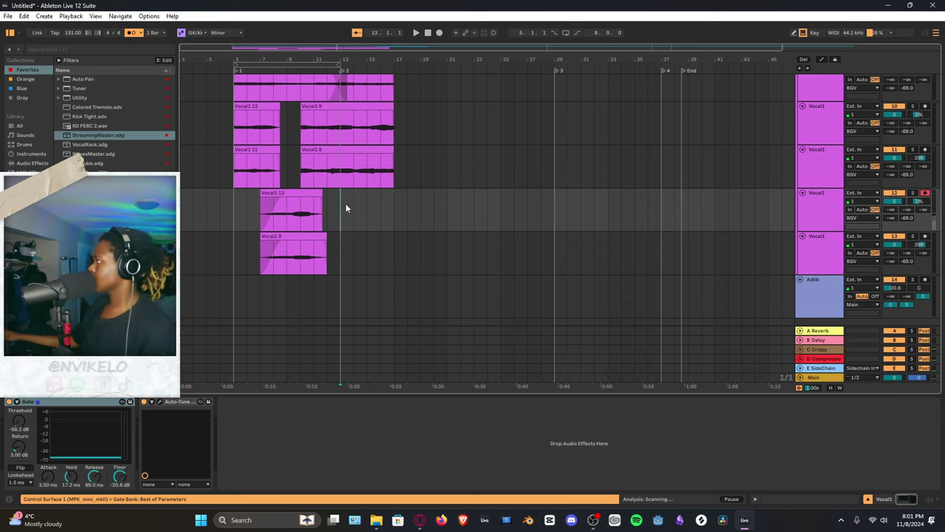
key("space")
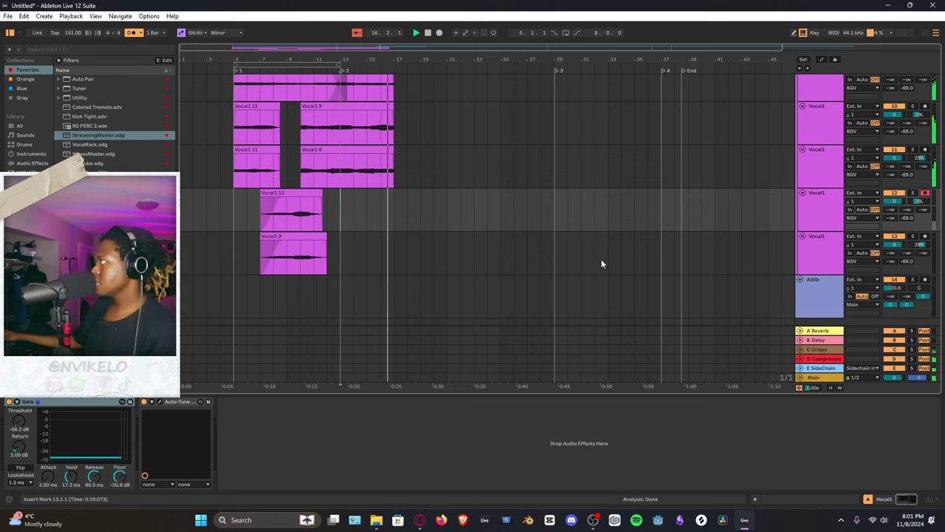
key("space")
key("F9")
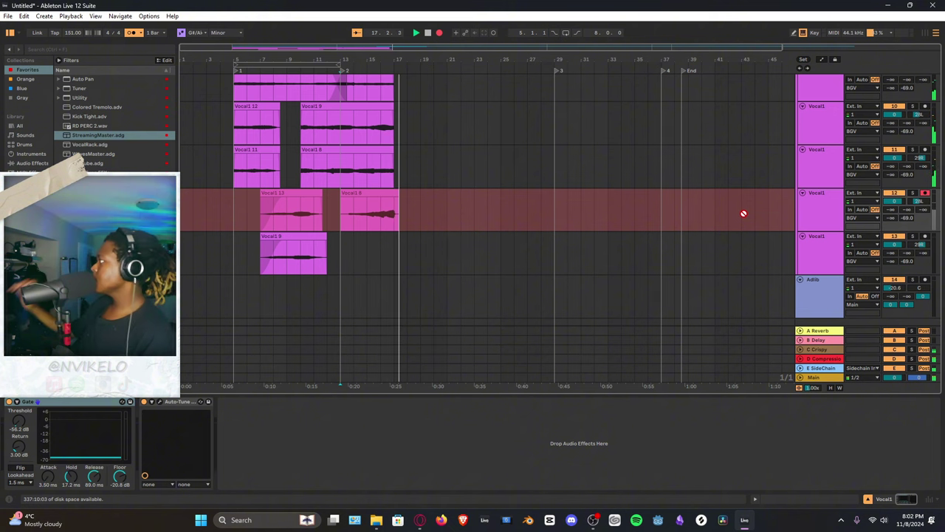
key("space")
Arm the sixth background Vocal1 track and record a matching take from bar 13 to about bar 18
left_click(924, 236)
key("F9")
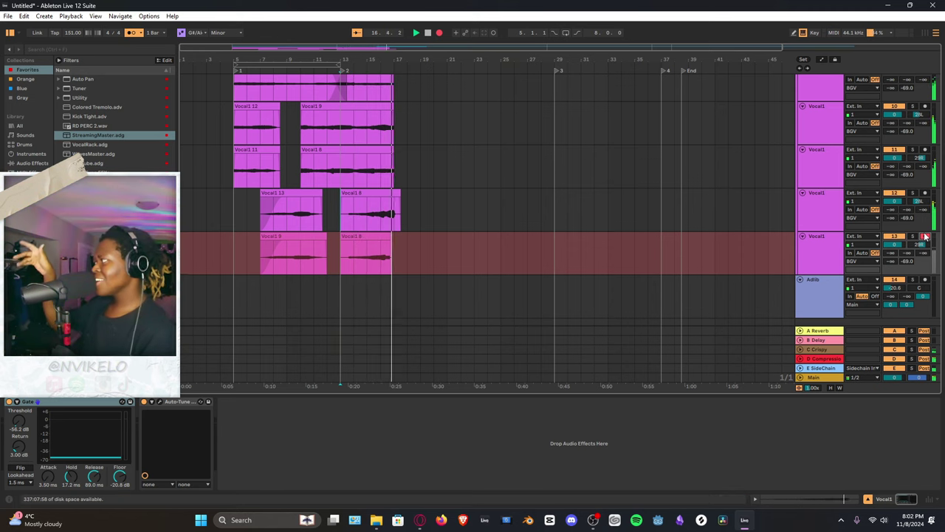
key("space")
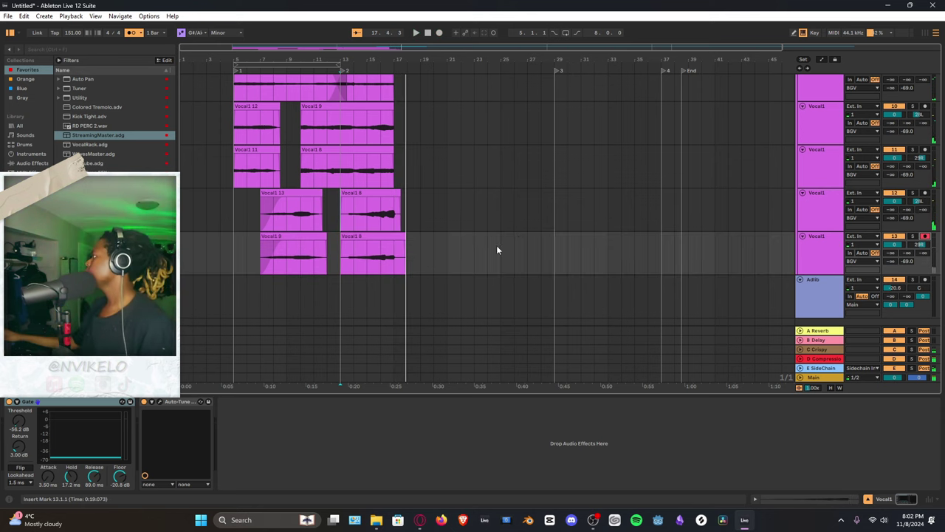
Trim the second clips on the fifth and sixth background Vocal1 tracks to bars 14 to 17 and fade in their starts
left_click_drag(461, 270, 383, 210)
left_click(383, 210)
key("space")
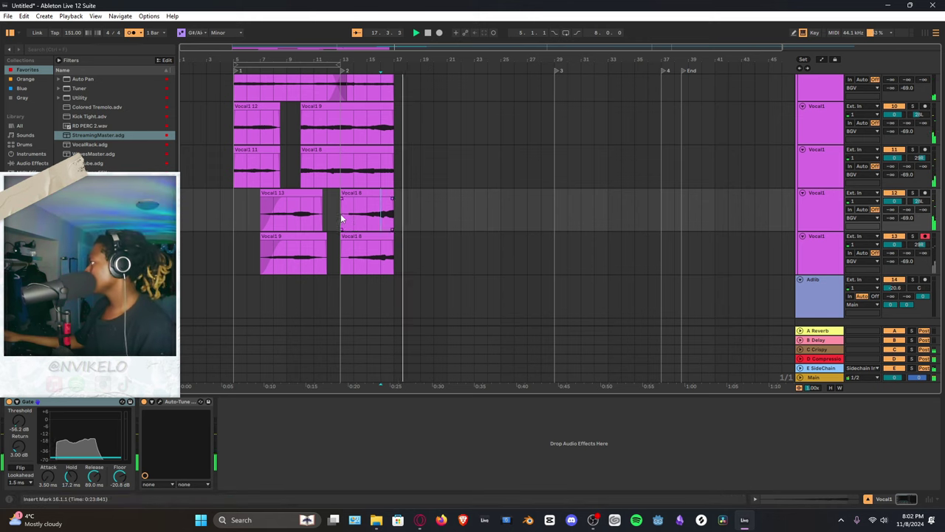
left_click_drag(341, 217, 353, 251)
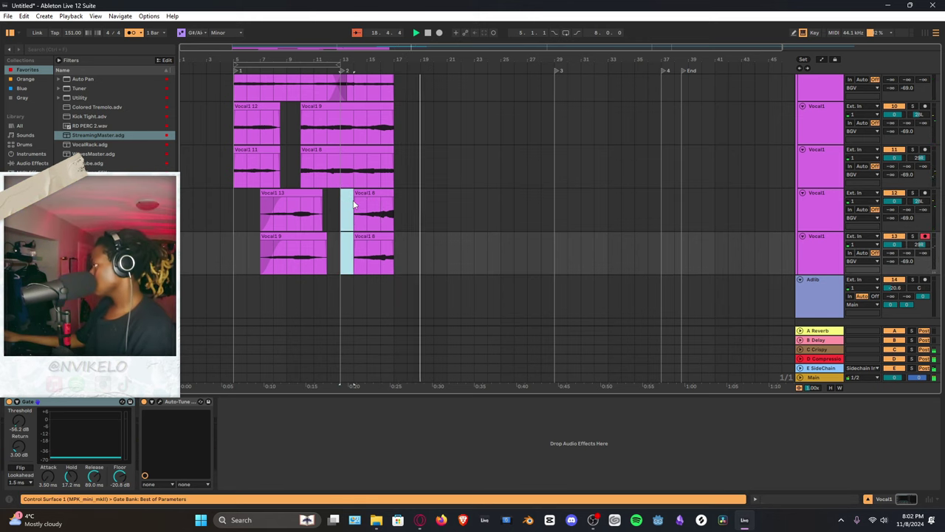
key("Delete")
left_click(355, 256)
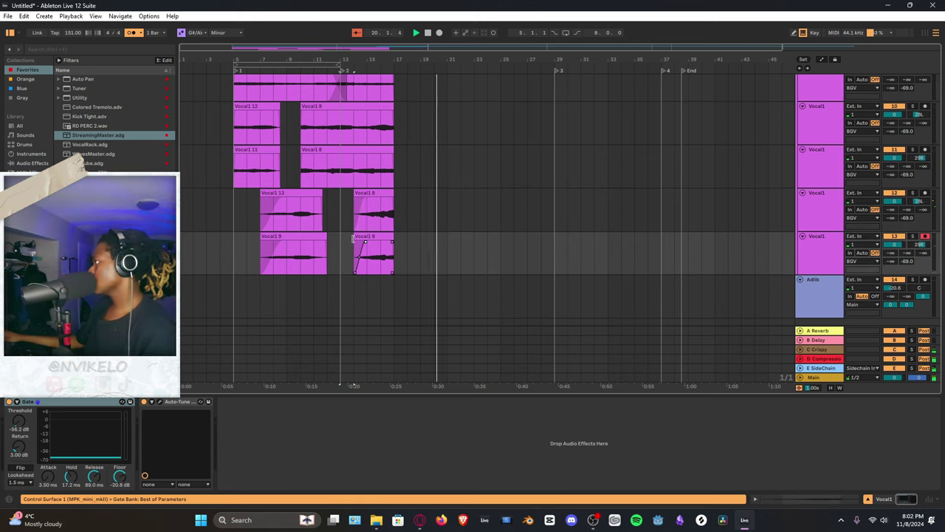
Turn off the metronome and delete the bar 16 take from the second main Vocal1 track
scroll(296, 184, "up", 2)
left_click(132, 34)
scroll(465, 130, "up", 6)
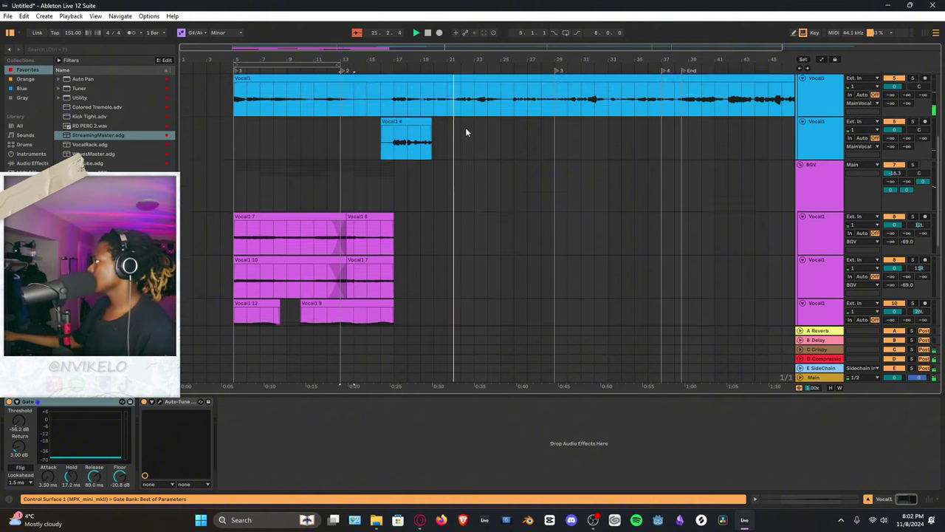
scroll(413, 156, "down", 2)
scroll(413, 162, "down", 5)
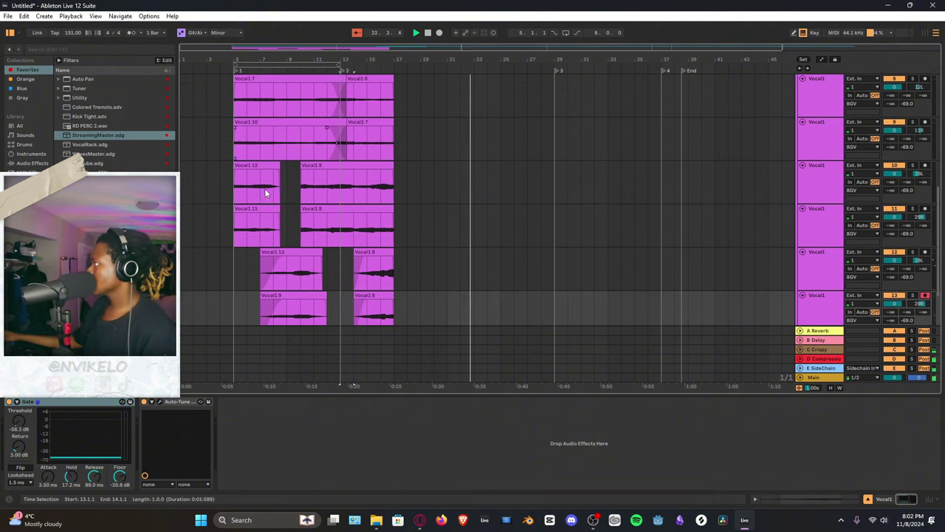
scroll(454, 141, "up", 3)
scroll(455, 145, "up", 3)
left_click(400, 150)
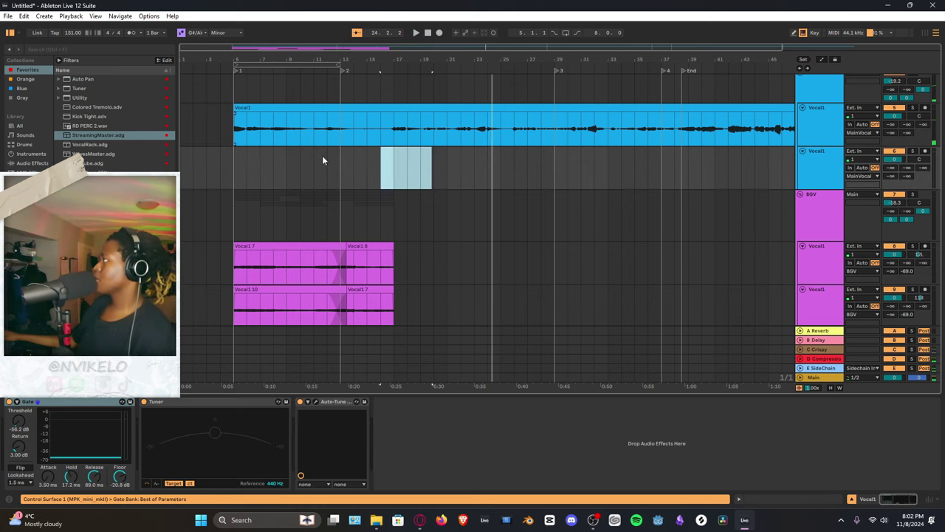
key("Delete")
key("space")
Play the arrangement from bar 5 to review the layered background vocals
left_click(233, 162)
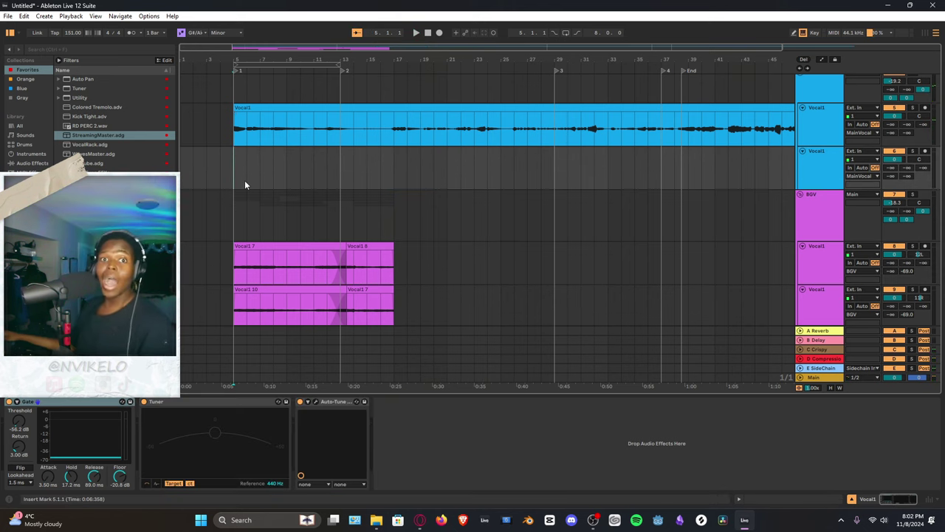
key("space")
left_click_drag(331, 57, 328, 41)
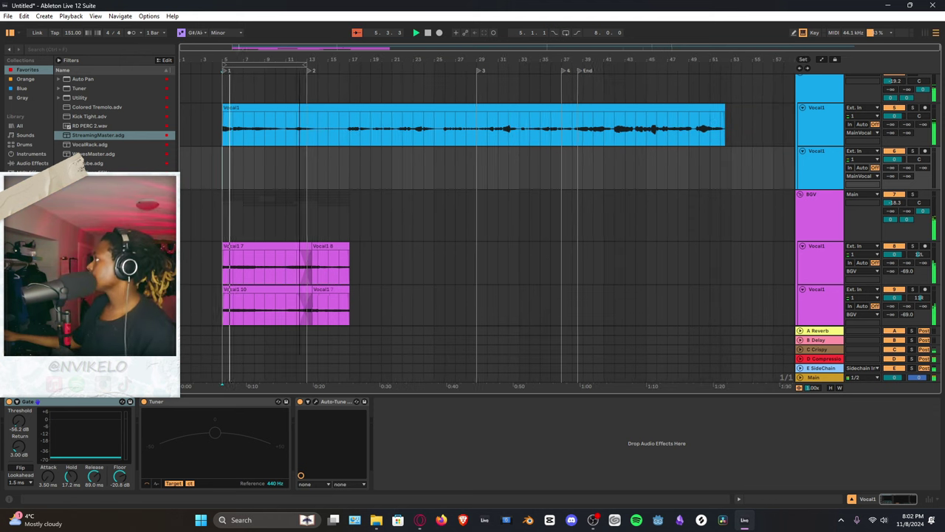
scroll(306, 131, "down", 8)
scroll(255, 177, "down", 3)
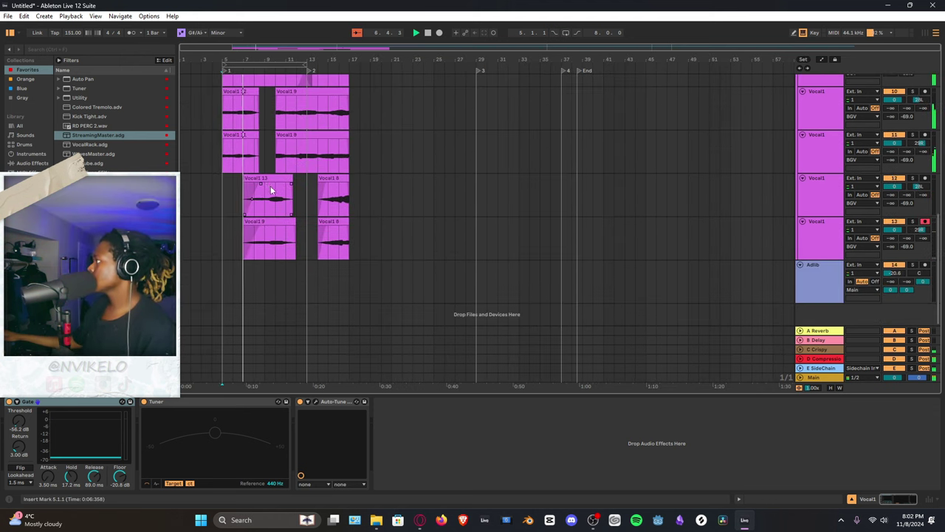
left_click(391, 149)
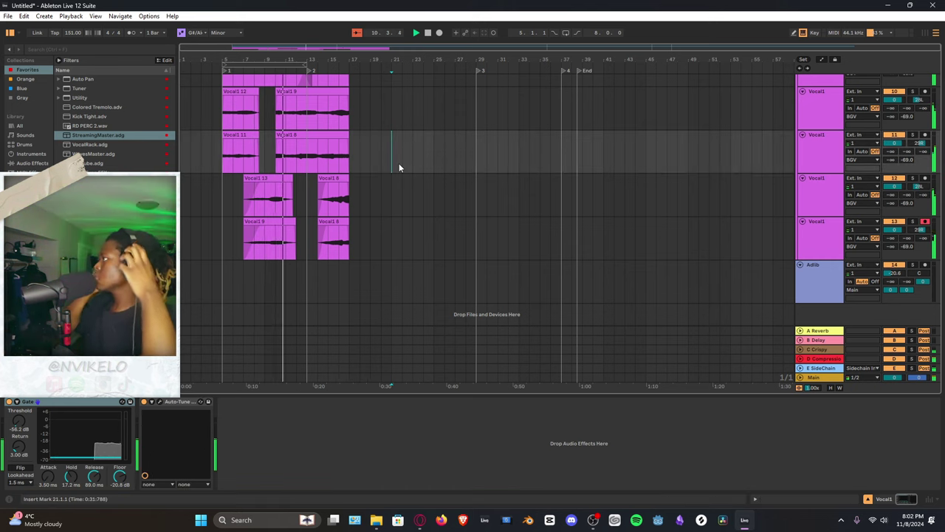
Add fade-ins of nearly two bars to the bar 10 clips on the third and fourth background Vocal1 tracks
scroll(285, 169, "up", 4, "ctrl")
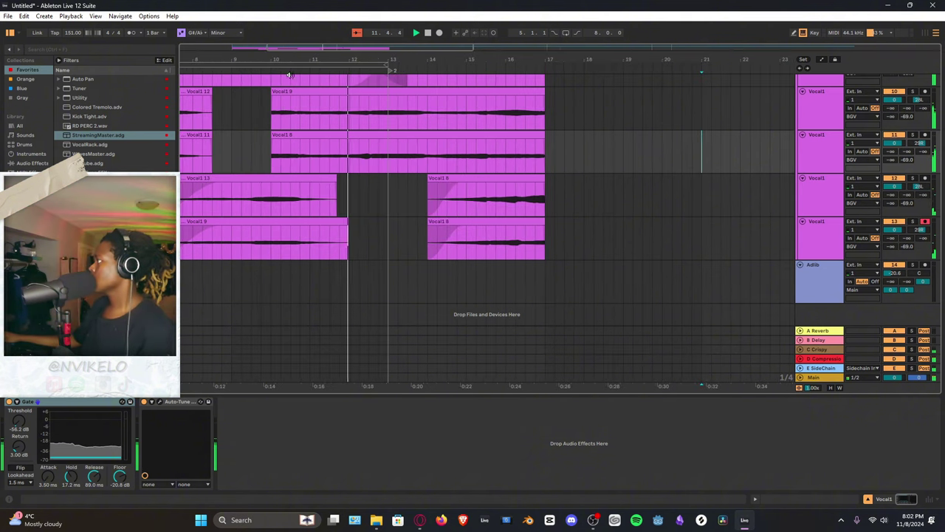
left_click_drag(274, 96, 340, 97)
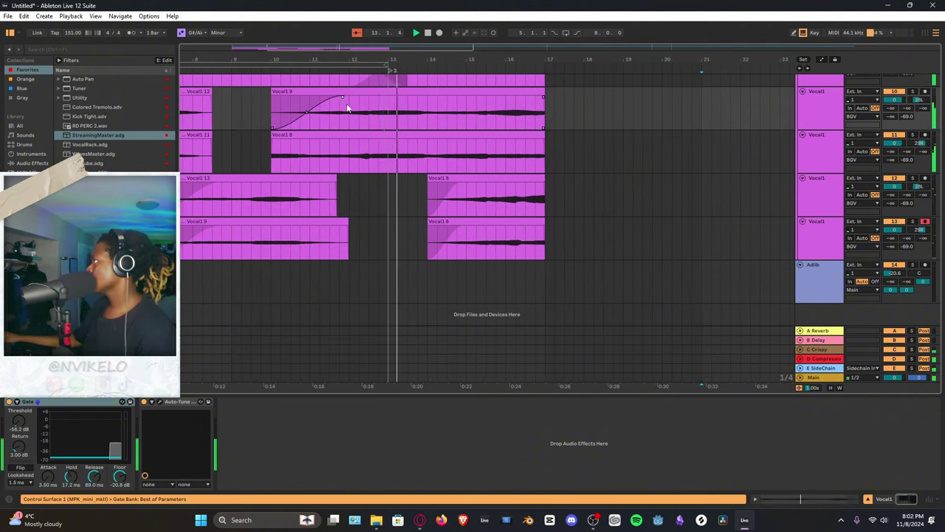
left_click_drag(283, 153, 348, 148)
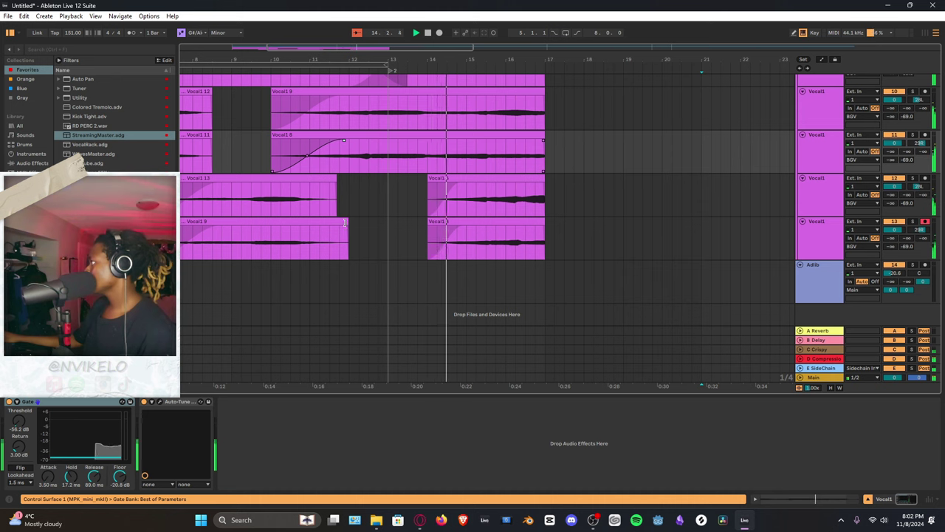
Shorten the first clips on the fifth and sixth background Vocal1 tracks to end at about 11.2.4 and add matching fade-outs of about one and a half bars
mouse_move(349, 223)
left_mouse_down()
mouse_move(330, 224)
mouse_move(339, 224)
left_mouse_up()
left_click_drag(337, 190, 329, 189)
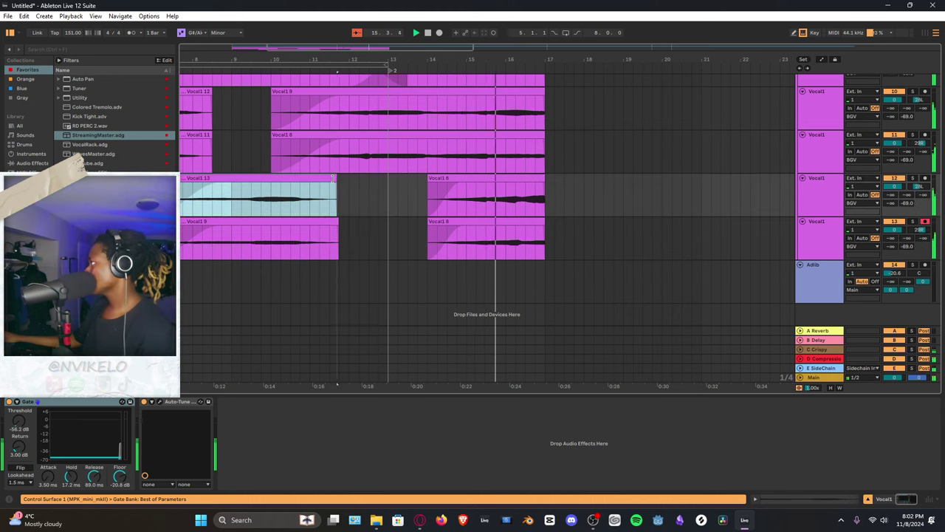
left_click_drag(219, 182, 319, 183)
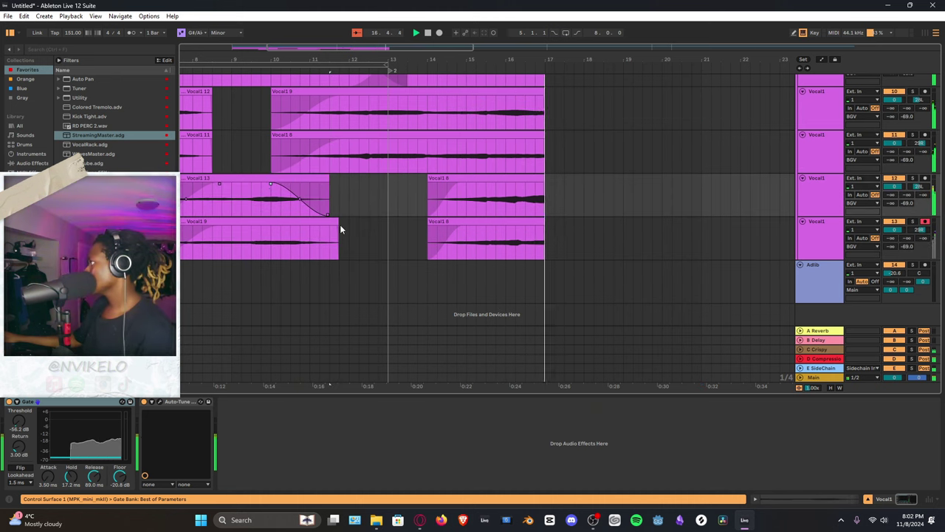
left_click_drag(337, 225, 272, 224)
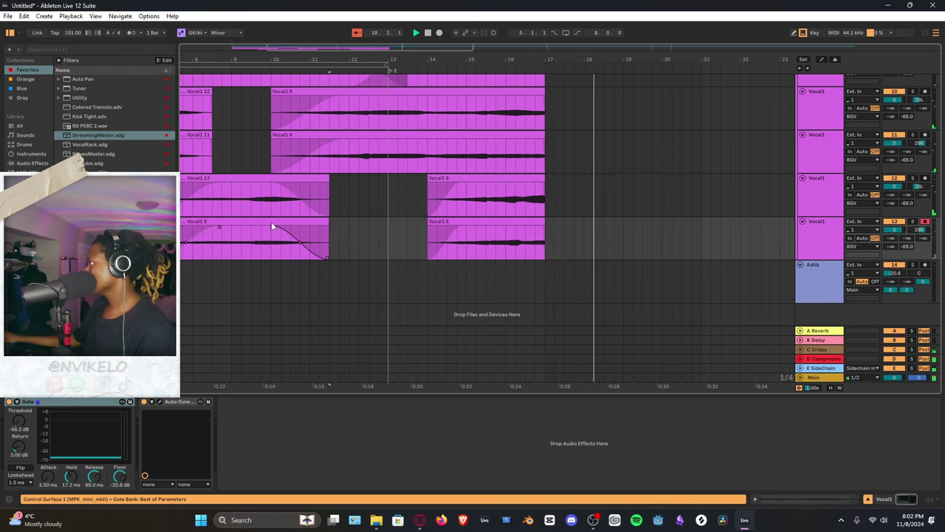
Insert a new audio track directly below the Drums track, with the insert mark at bar 16
scroll(325, 81, "down", 6)
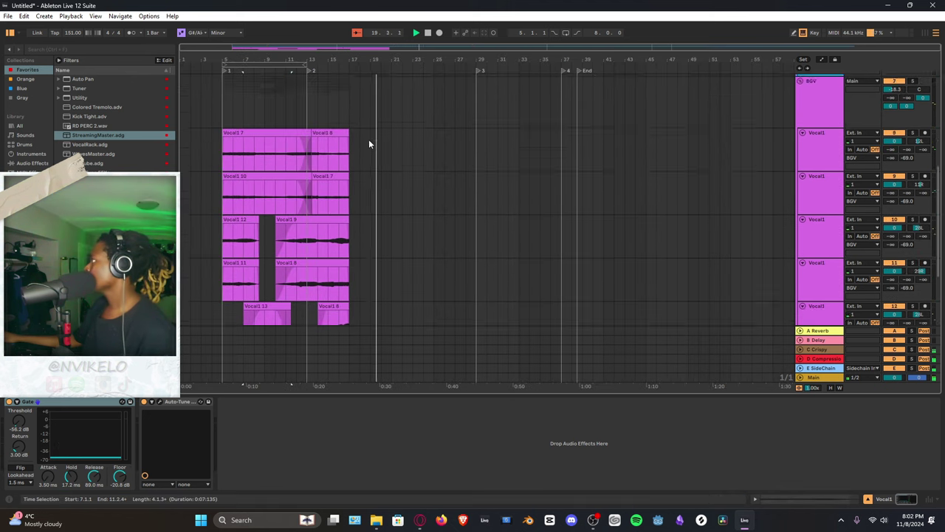
scroll(362, 137, "up", 4)
left_click(340, 143)
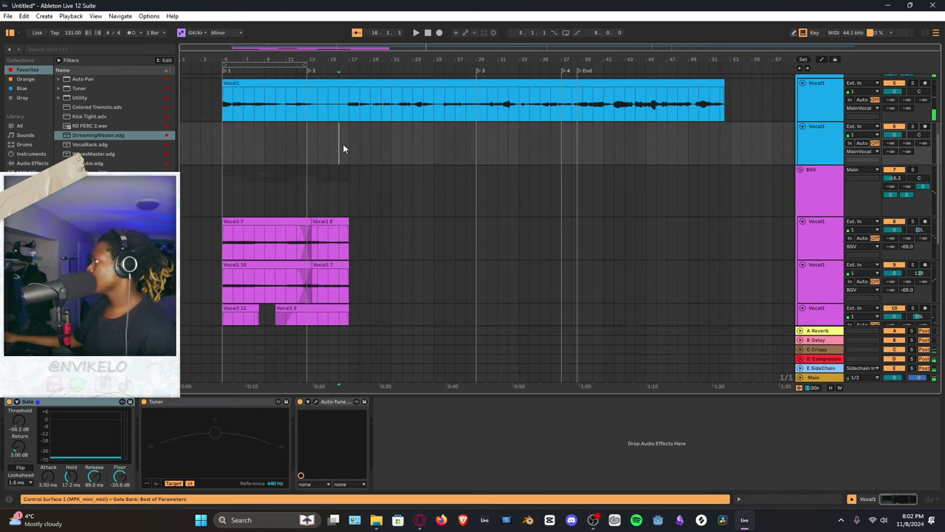
scroll(828, 166, "up", 5)
left_click(817, 145)
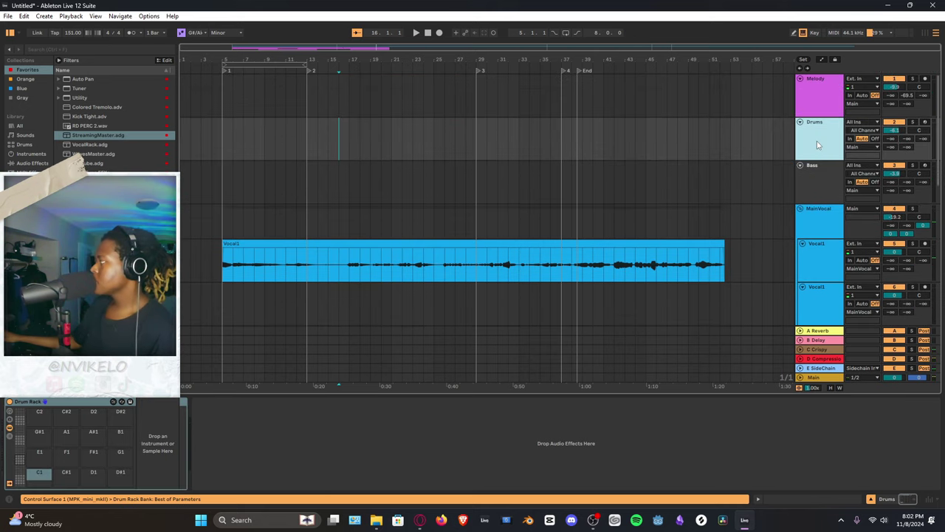
key("ctrl+t")
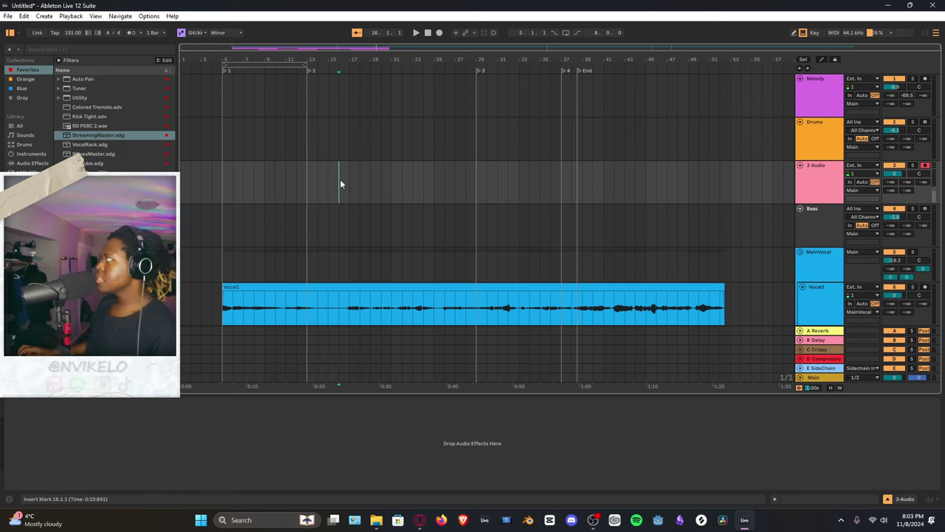
Record a take from bar 16 on the new audio track, play it back, and delete the clip
key("F9")
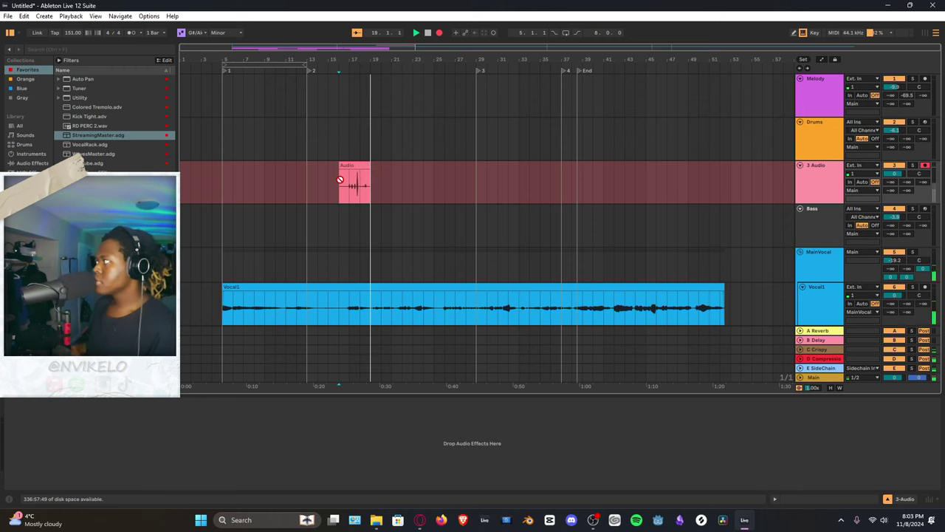
key("space")
left_click(348, 183)
left_click(358, 166)
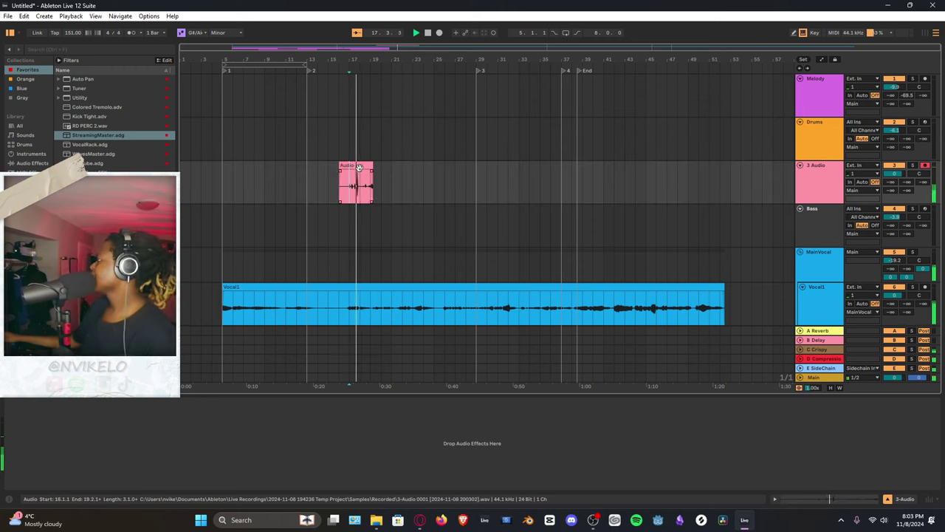
left_click(360, 165)
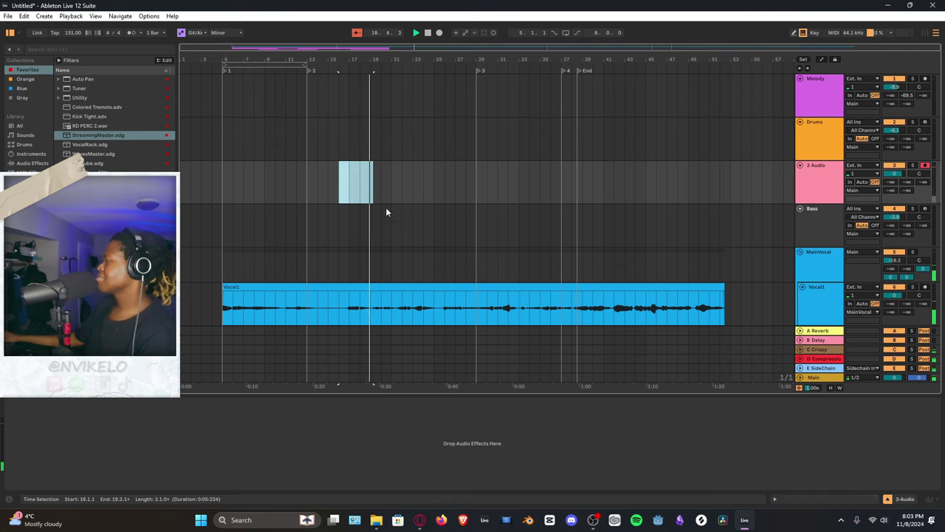
Deactivate the section of the first main Vocal1 clip between bars 15 and 26
scroll(386, 207, "down", 2)
left_click(362, 216)
left_click(362, 216)
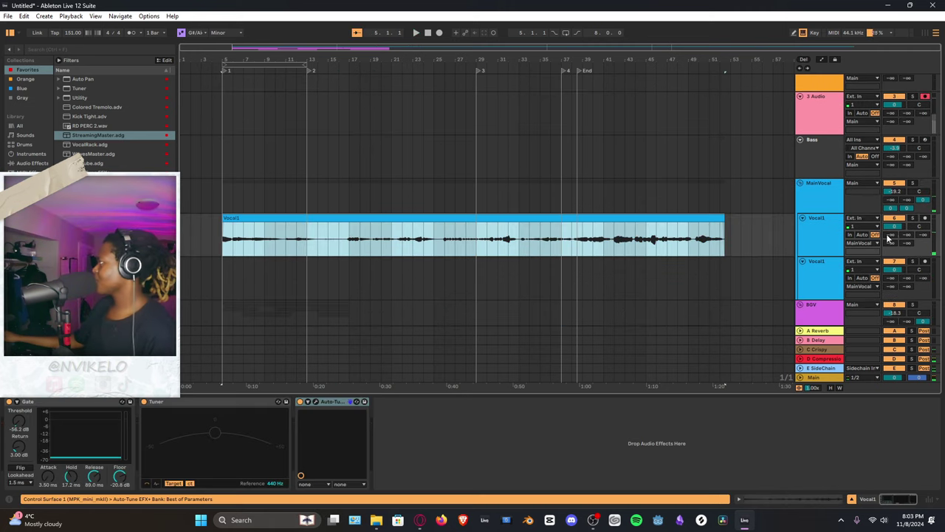
left_click_drag(328, 244, 444, 245)
key("Delete")
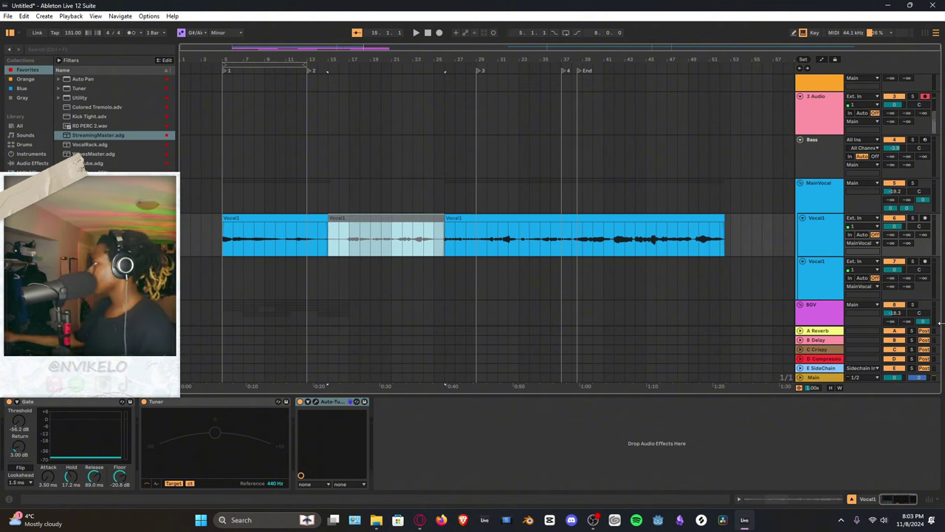
Record a take from bar 15 on the second main Vocal1 track with the metronome on, and trim its start to bar 16
left_click(404, 279)
left_click(131, 34)
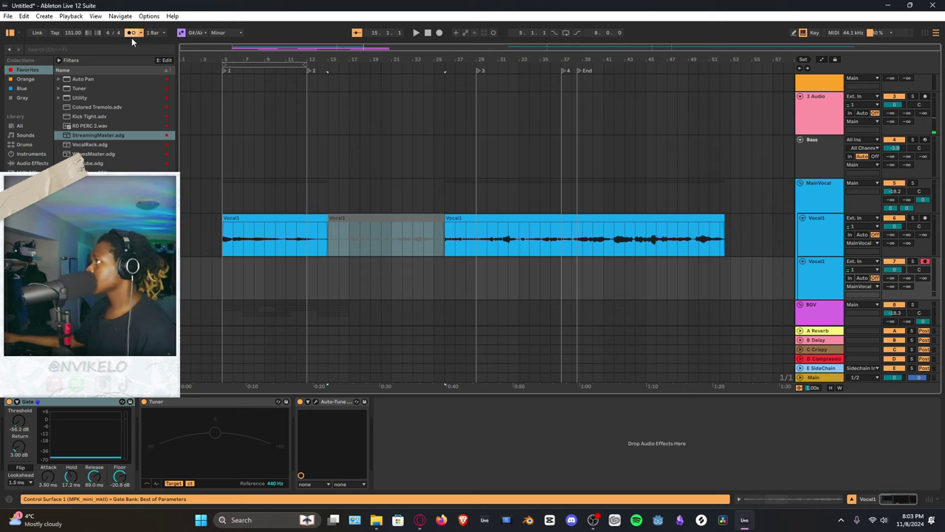
left_click(322, 281)
key("space")
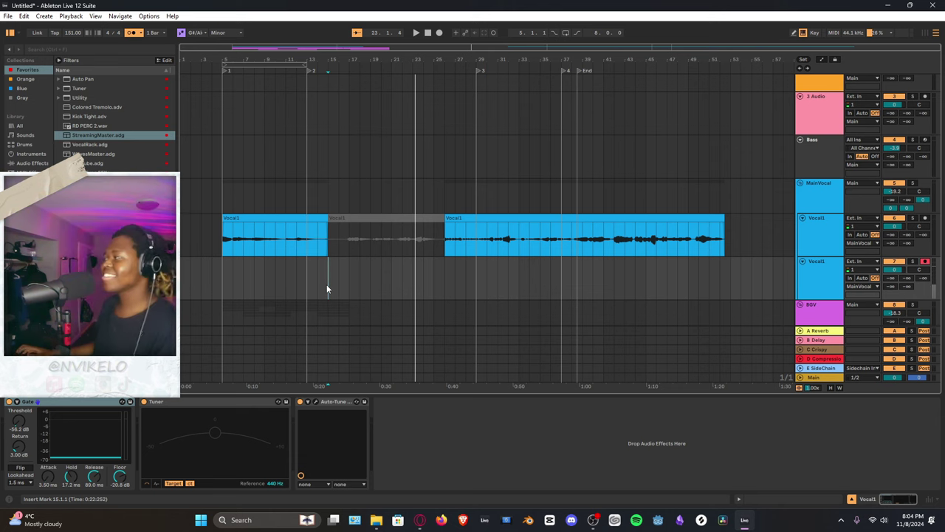
key("F9")
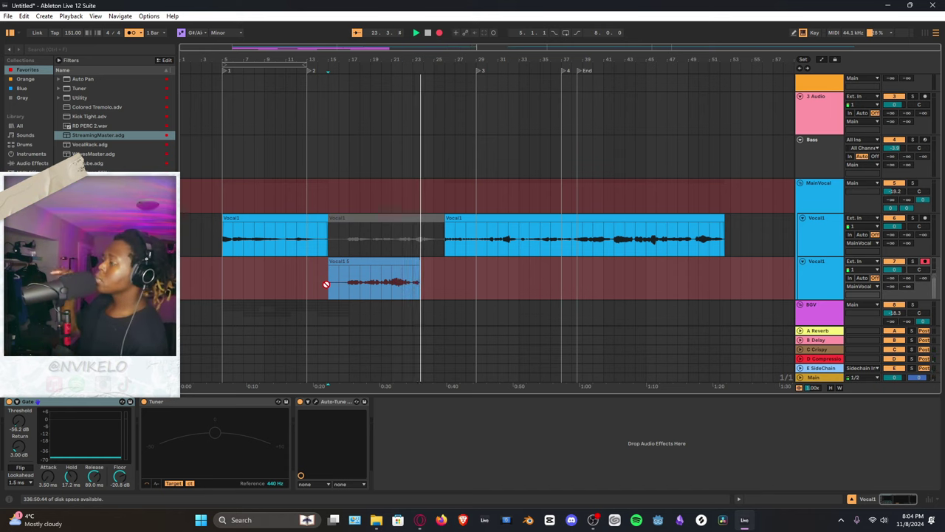
key("space")
left_click(347, 282)
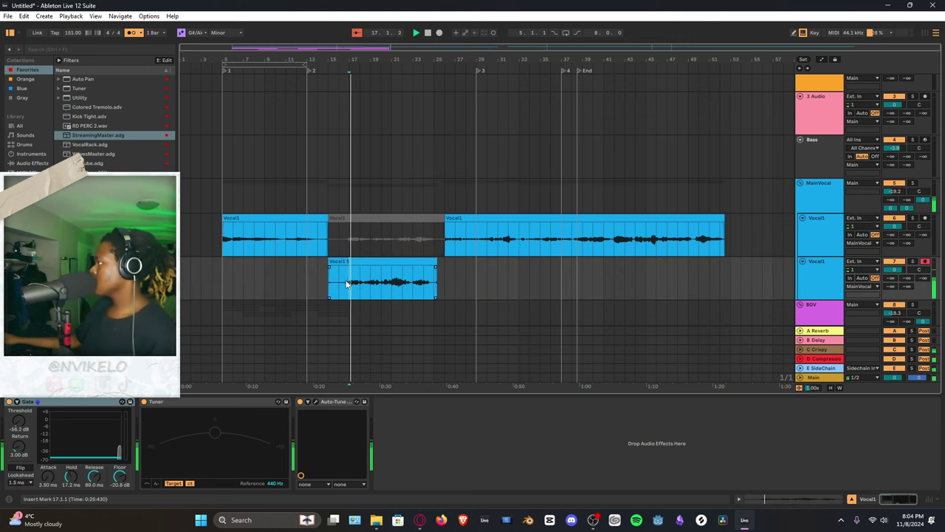
key("space")
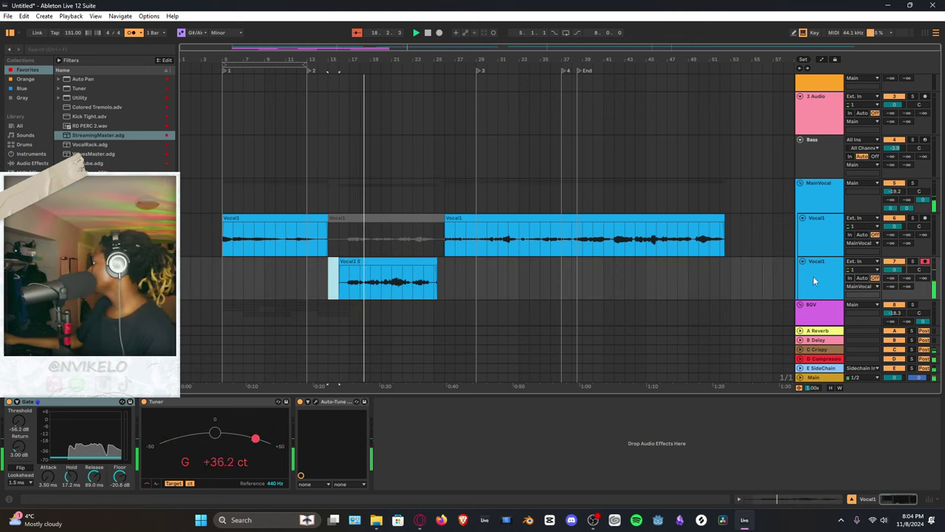
Duplicate the second main Vocal1 track and delete the copied clip, leaving an empty, armed third main vocal track
left_click(467, 283)
key("ctrl+d")
left_click(372, 288)
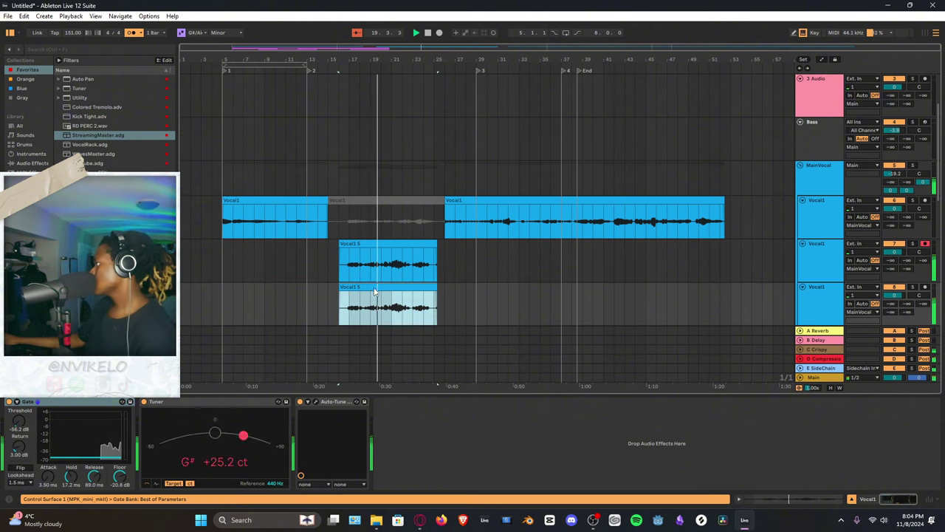
key("Delete")
scroll(864, 281, "down", 1)
scroll(863, 281, "down", 1)
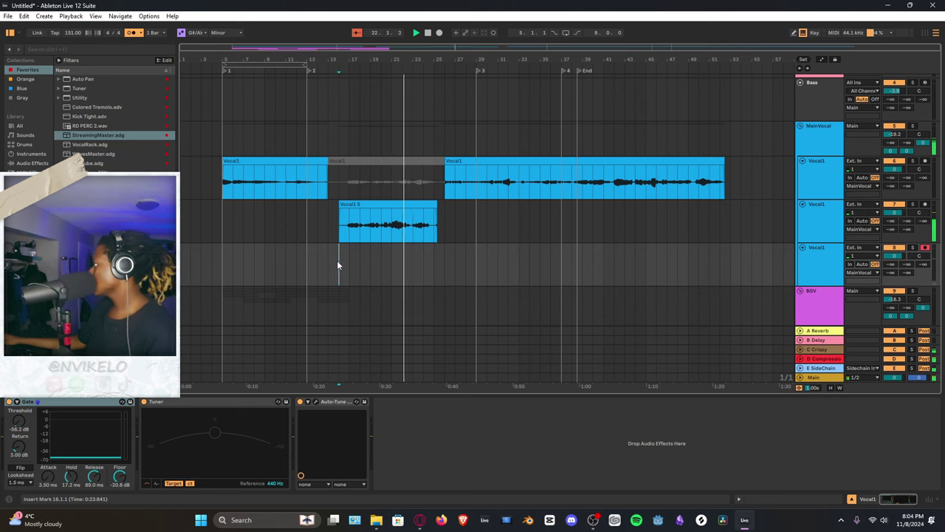
Trim the end of the second main Vocal1 track's take to about bar 25, and place the insert mark at bar 18 on the first background track
left_click(451, 232, "shift")
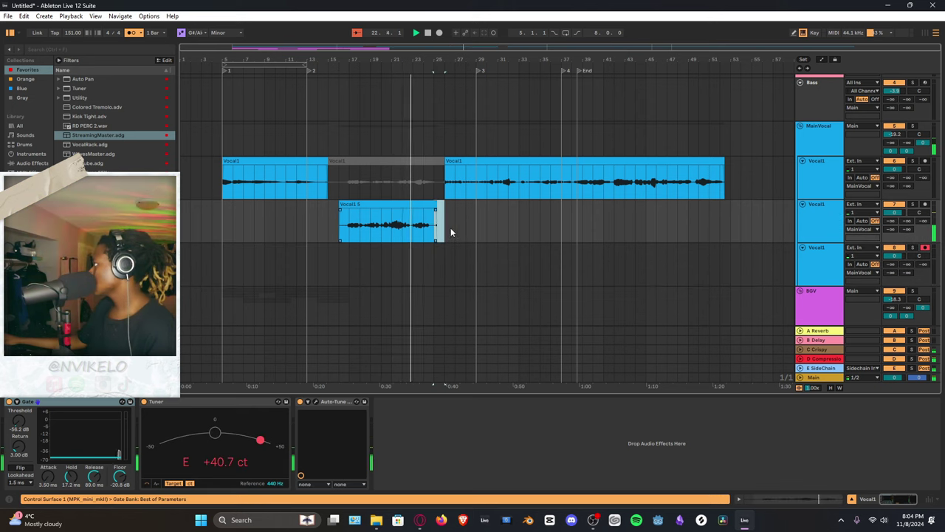
left_click(341, 262)
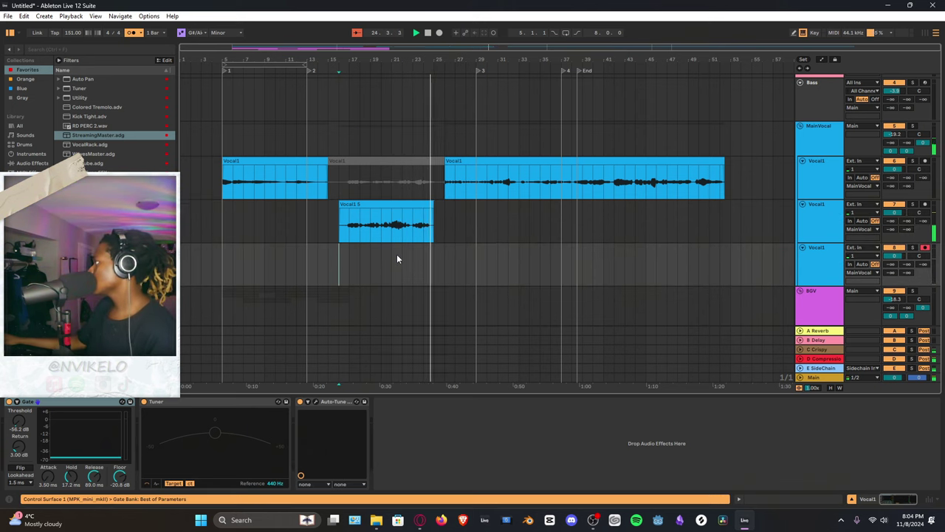
scroll(440, 251, "down", 4)
left_click(361, 222)
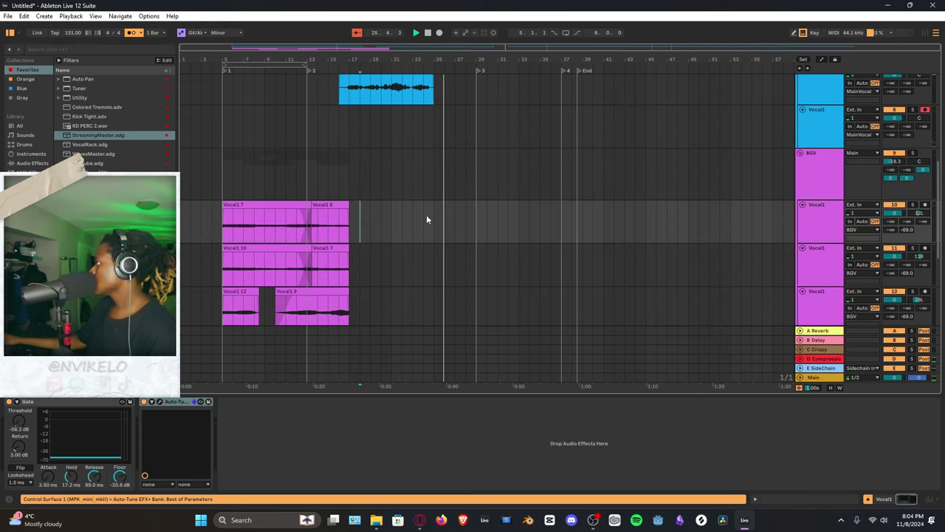
Audition the section around bars 17 to 18, and record a take from bar 17 to about bar 29 on the third background Vocal1 track
key("space")
key("space")
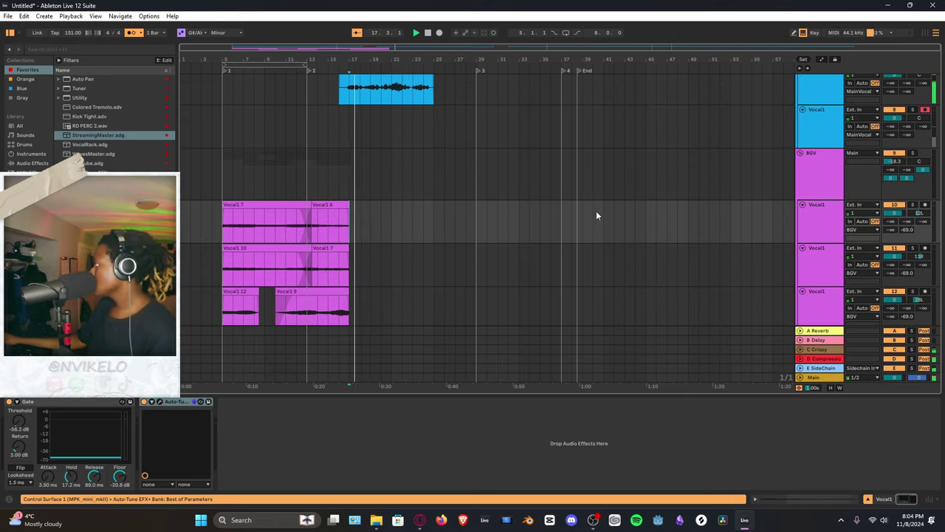
scroll(658, 248, "down", 1)
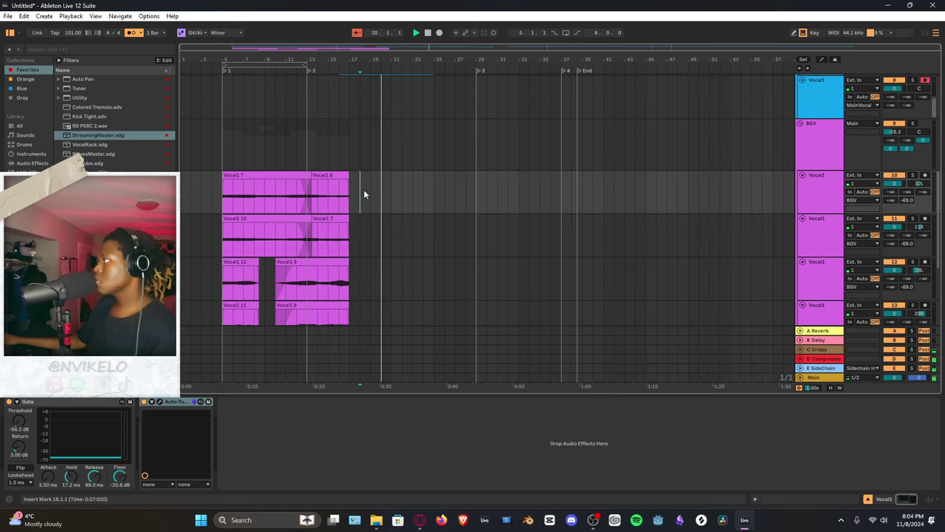
scroll(390, 178, "down", 4)
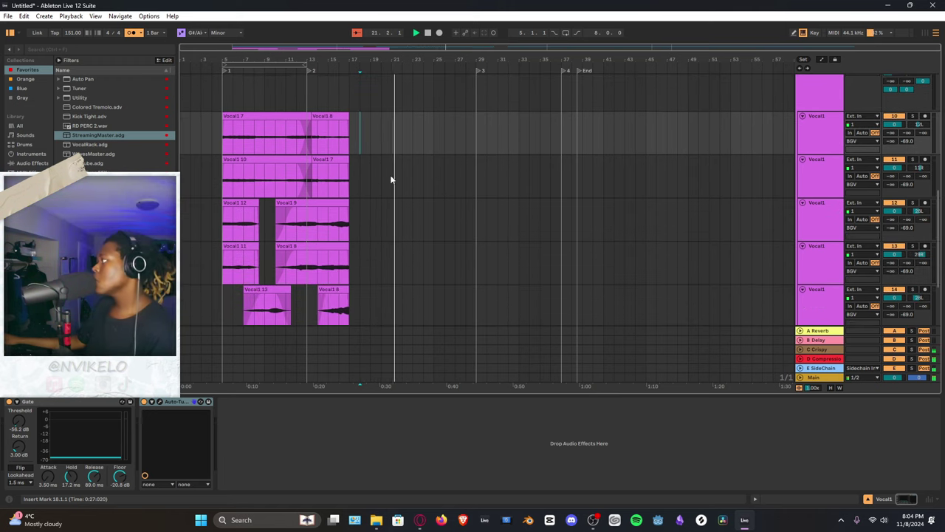
left_click(360, 170)
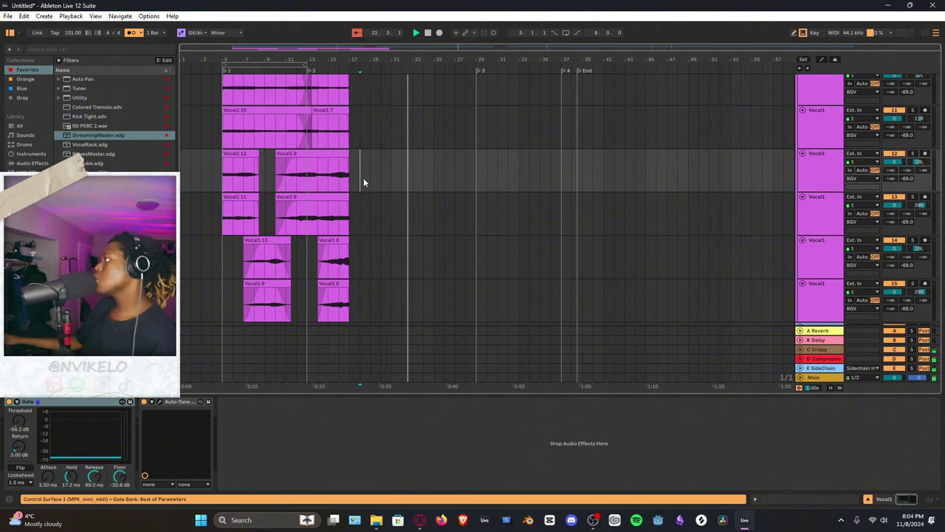
left_click(353, 160)
key("space")
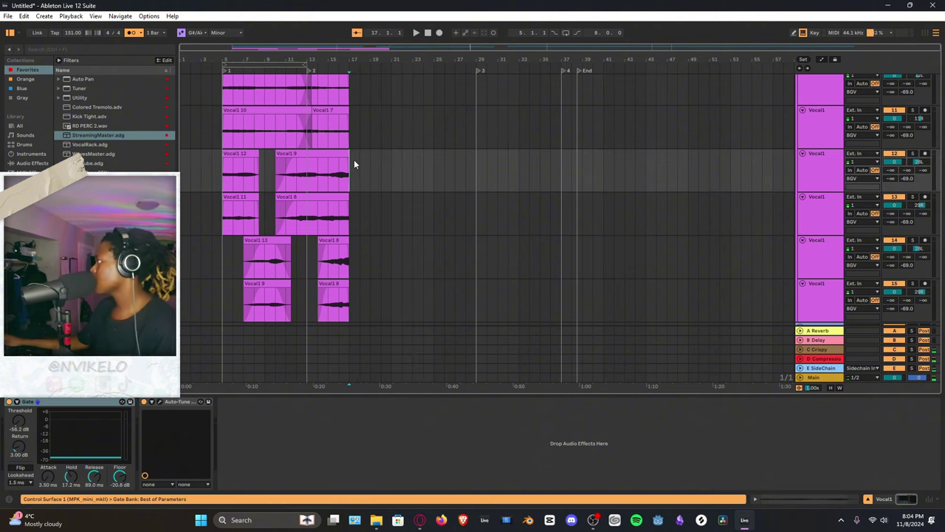
key("space")
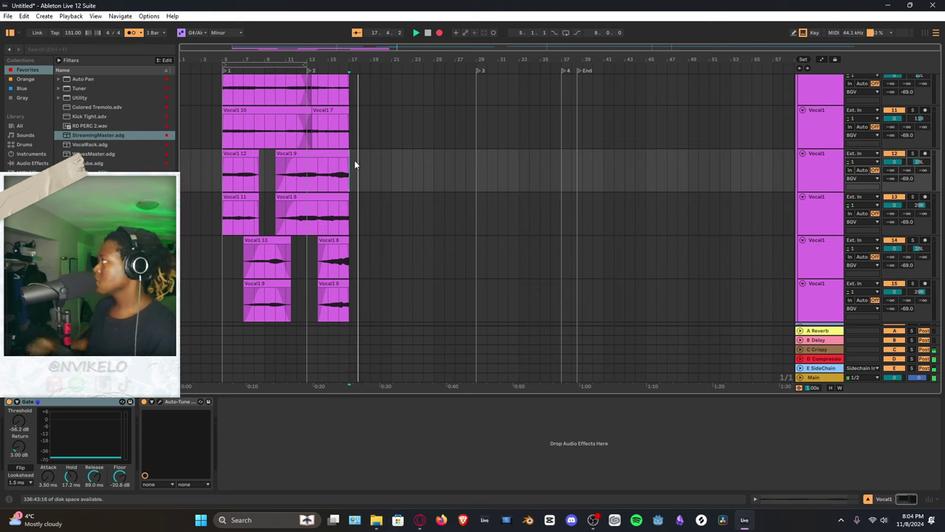
scroll(582, 147, "up", 5)
scroll(920, 270, "down", 6)
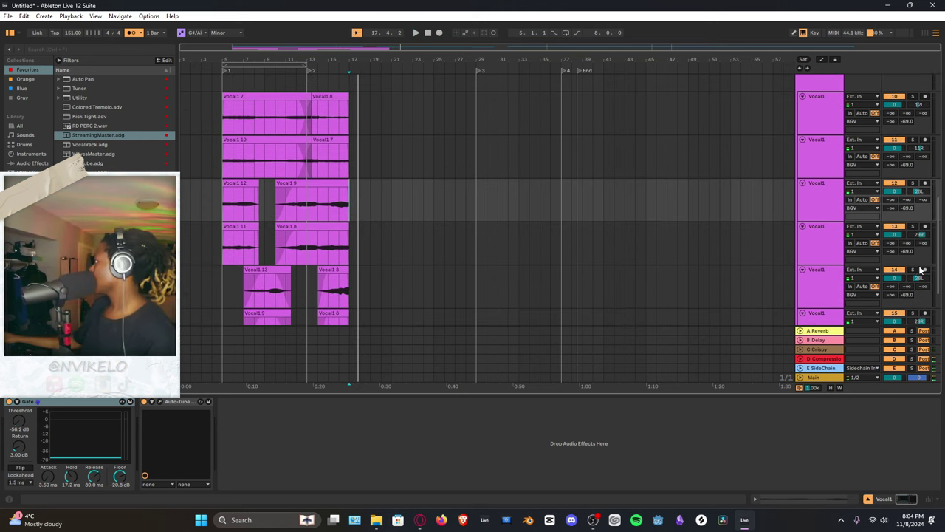
key("F9")
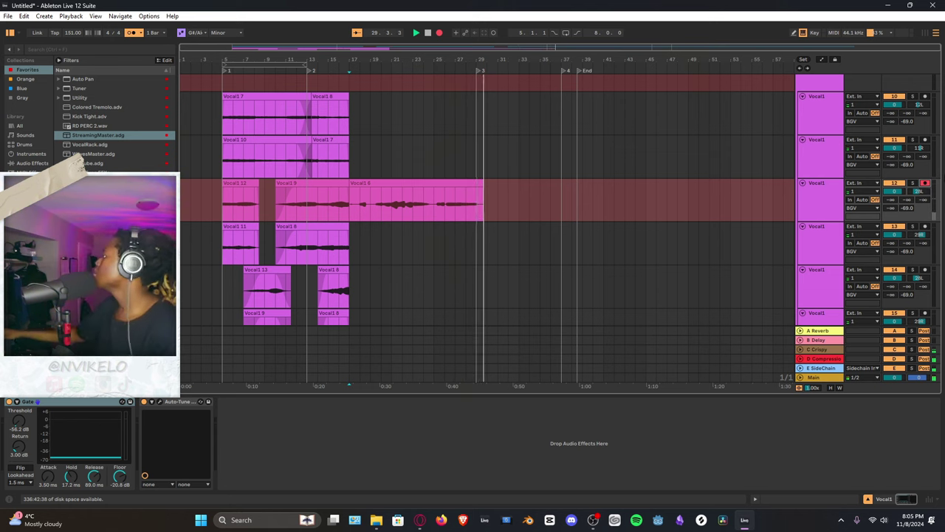
key("space")
Trim the start of the new take on the third background Vocal1 track to about the middle of bar 17
left_click(356, 209)
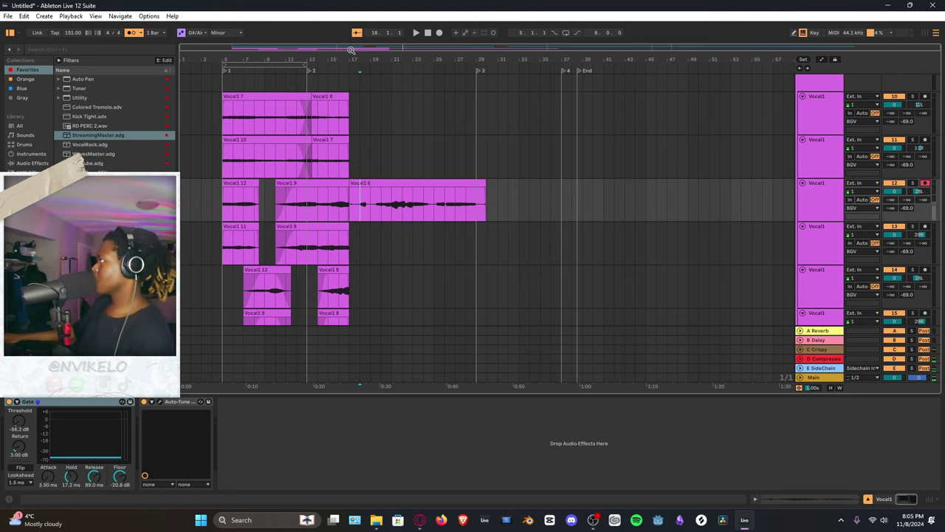
scroll(358, 212, "up", 3, "ctrl")
key("Delete")
Record a take from bar 17 to about bar 24 on the fourth background Vocal1 track
left_click(353, 250)
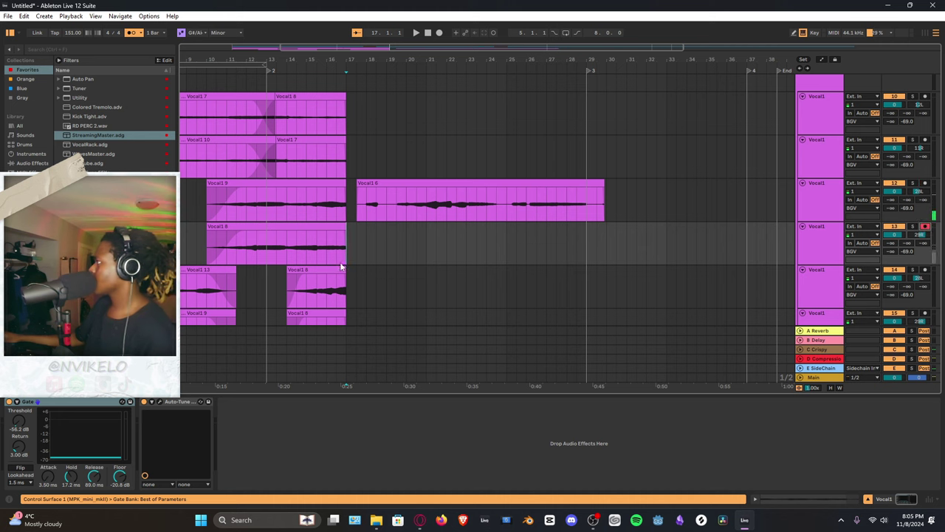
key("space")
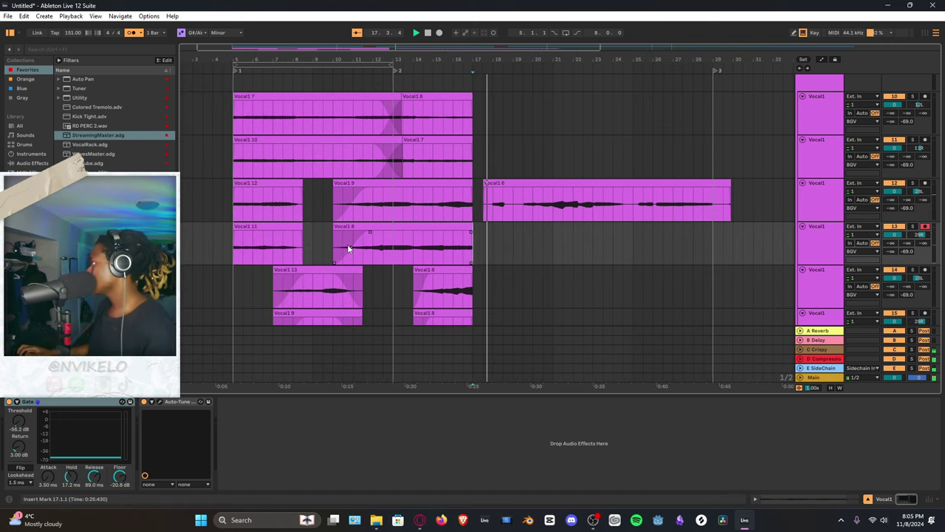
key("F9")
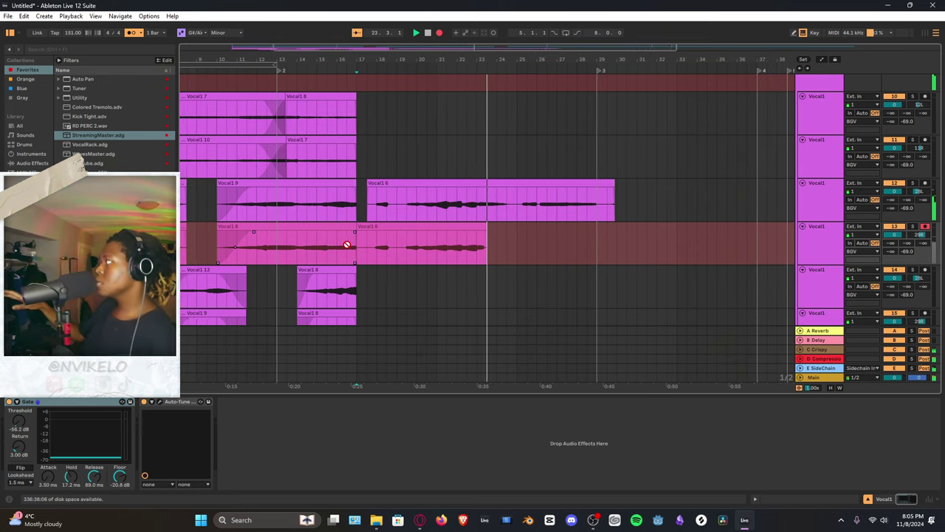
key("space")
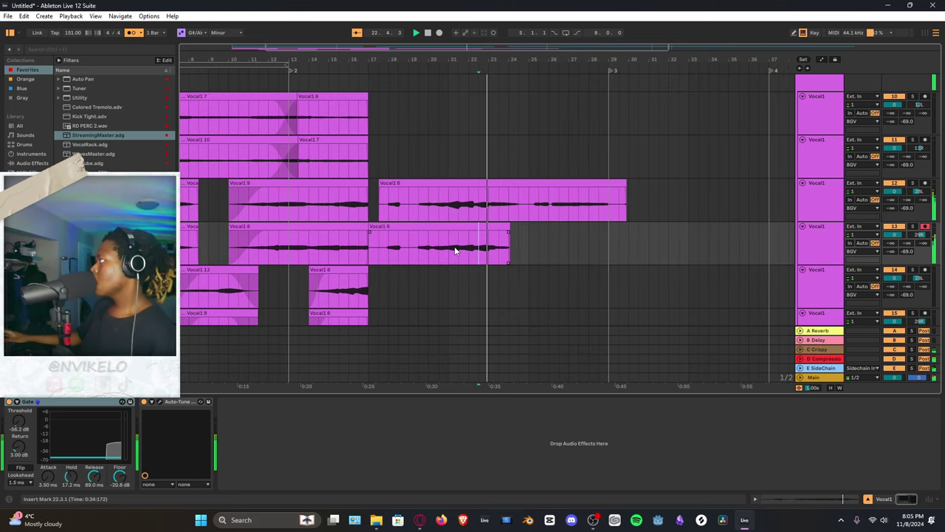
Re-record the fourth background track from bar 22.3 to about bar 25, crossfade the two clips just before bar 23, and audition the transition
key("F9")
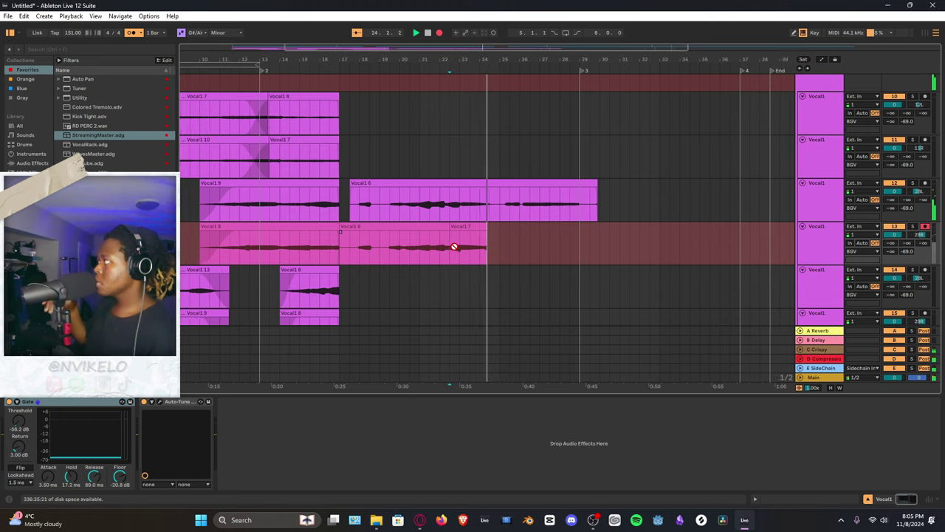
key("space")
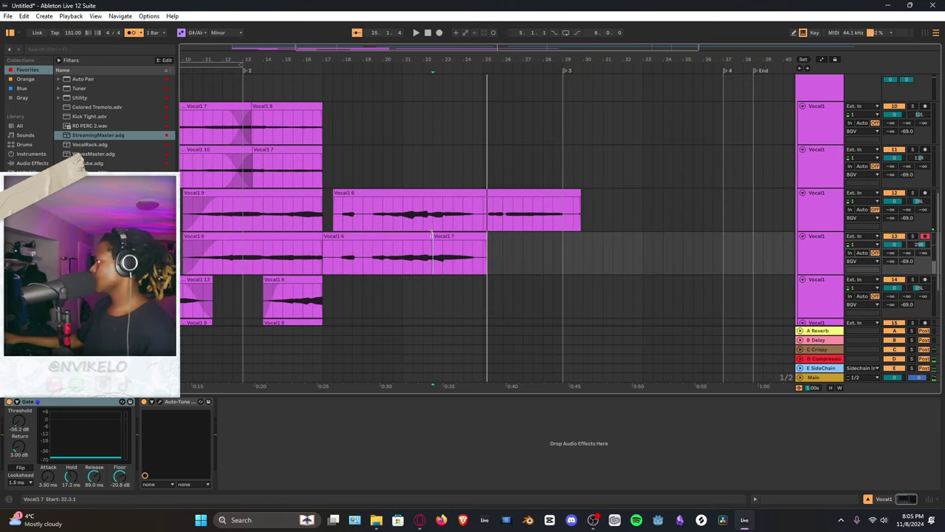
left_click_drag(432, 235, 443, 236)
left_click(451, 242)
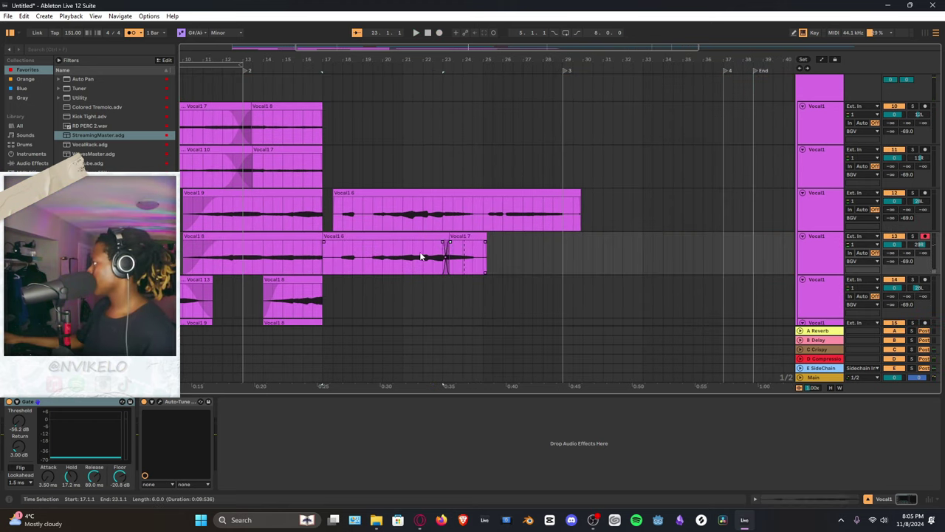
left_click(421, 256)
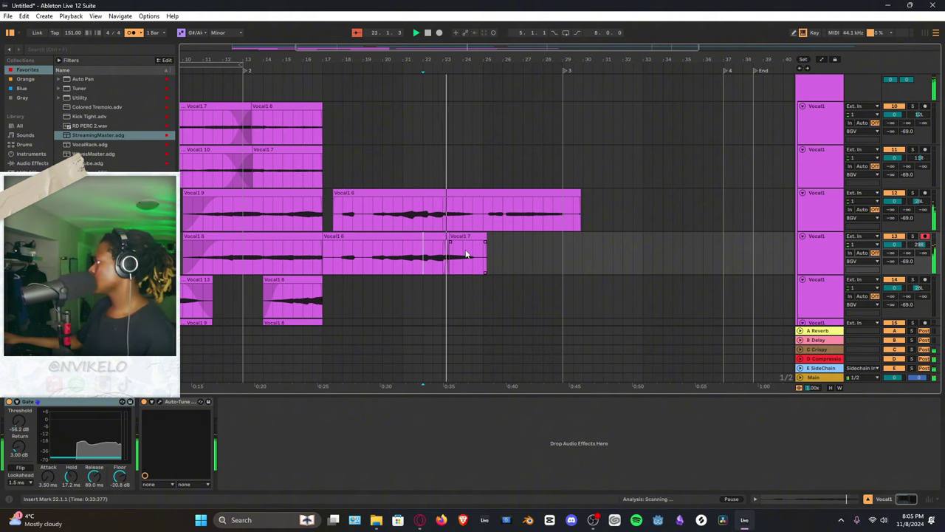
scroll(451, 173, "up", 3)
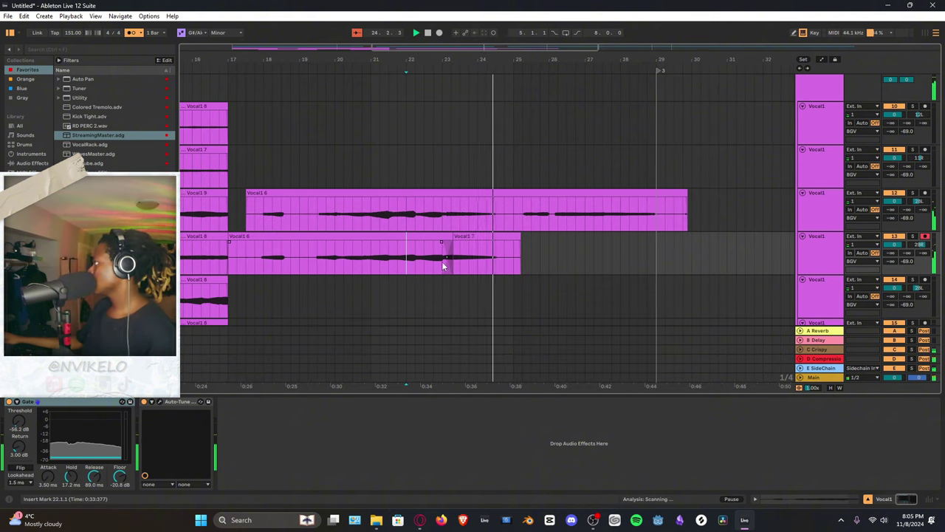
key("space")
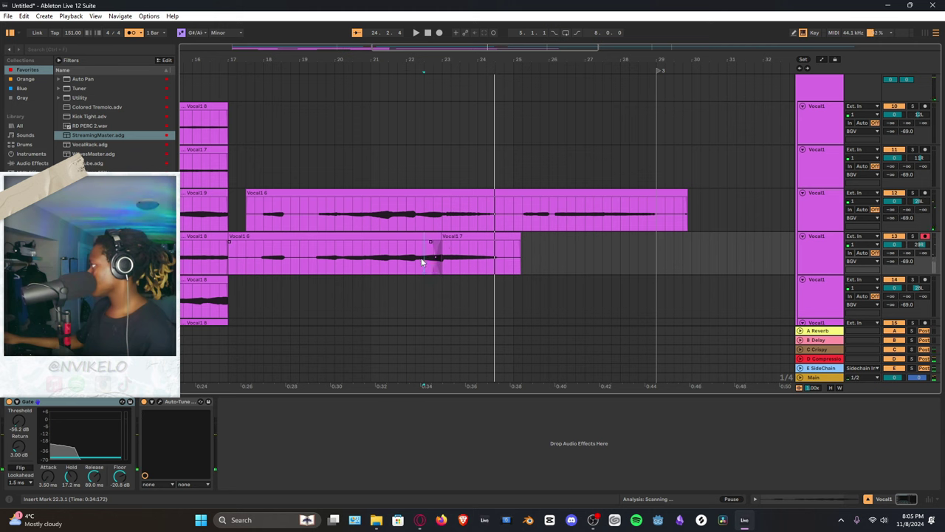
key("space")
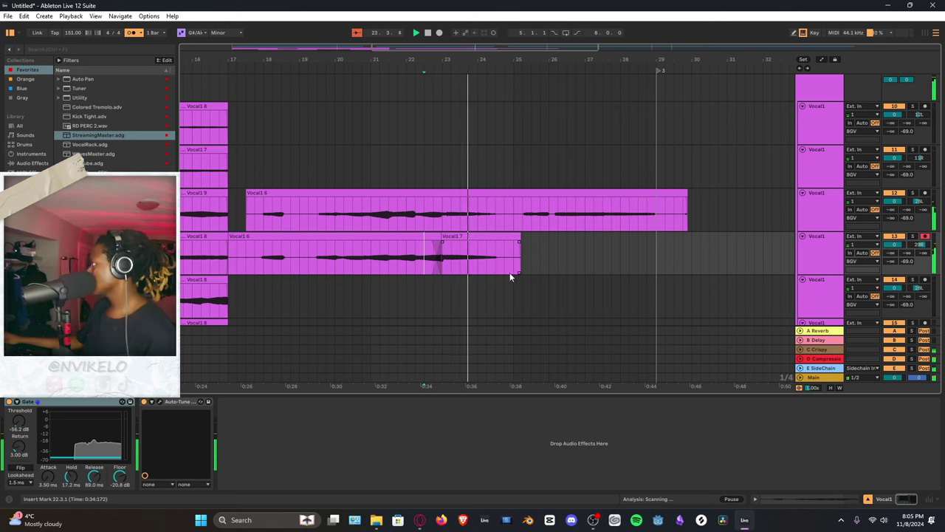
Trim the ends of the new takes on the fourth and third background Vocal1 tracks to bar 24.4
left_click_drag(519, 259, 577, 254)
mouse_move(518, 260)
left_mouse_down()
mouse_move(511, 264)
mouse_move(528, 259)
mouse_move(512, 257)
left_mouse_up()
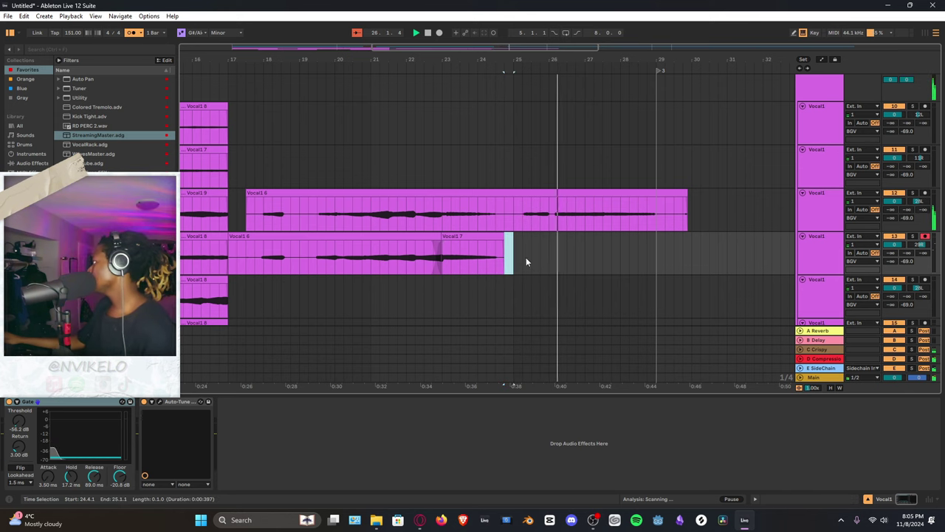
key("Delete")
left_click(504, 215)
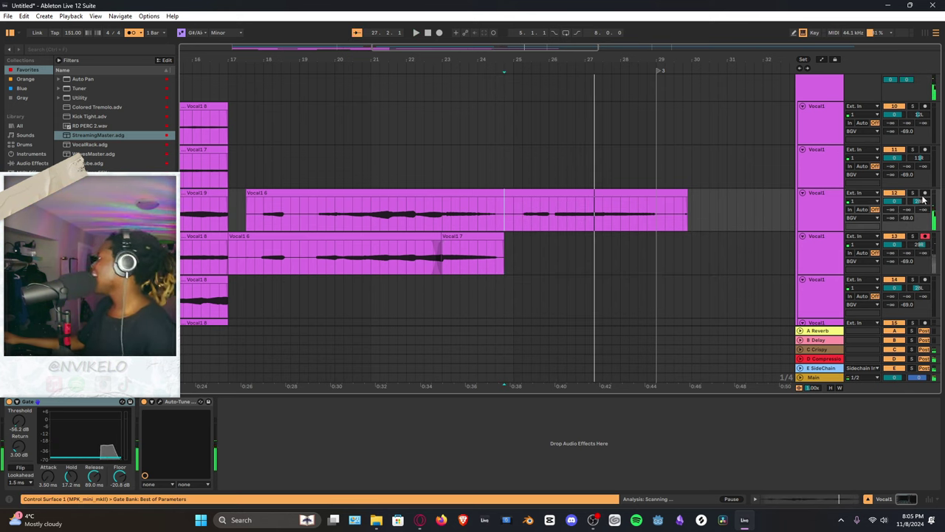
left_click_drag(514, 214, 760, 210)
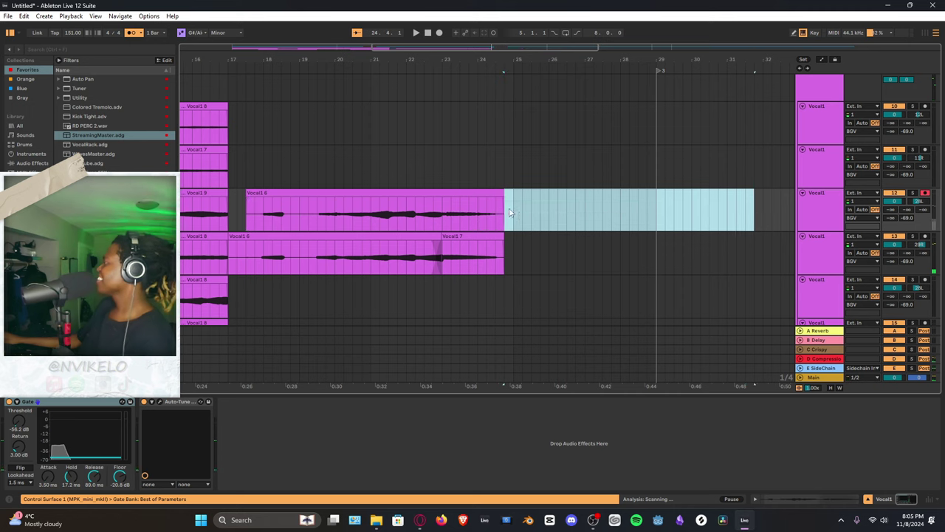
key("Delete")
Play back the trimmed background takes and the empty bars after them repeatedly, starting from bars 24.1 and 24.4
key("space")
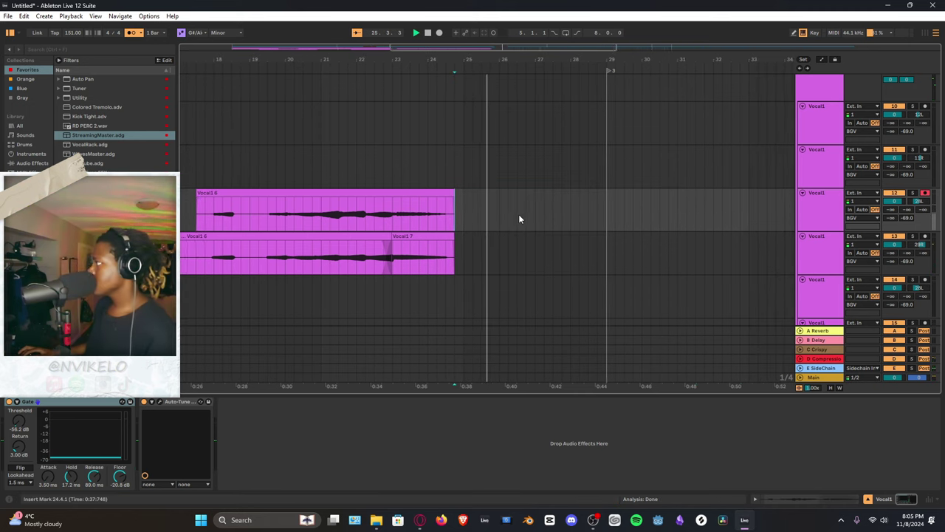
left_click(350, 212)
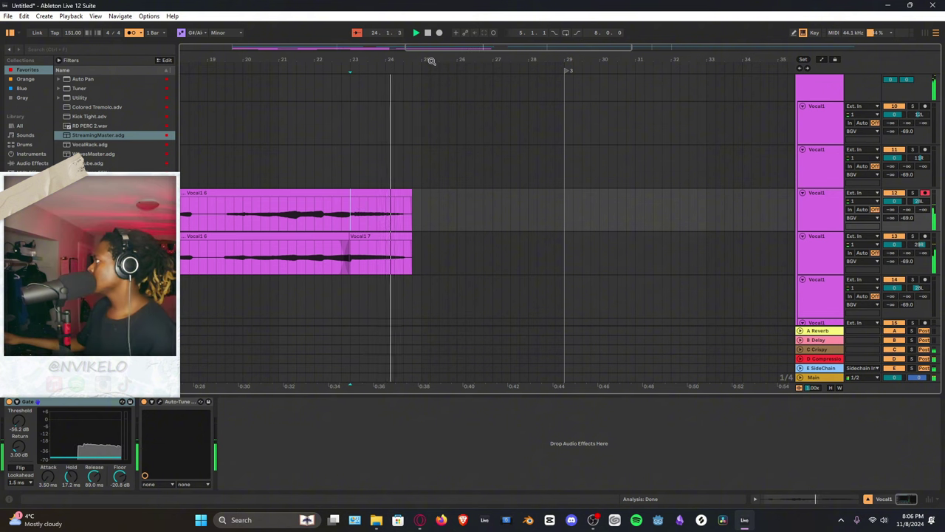
left_click_drag(431, 61, 428, 44)
left_click(365, 211)
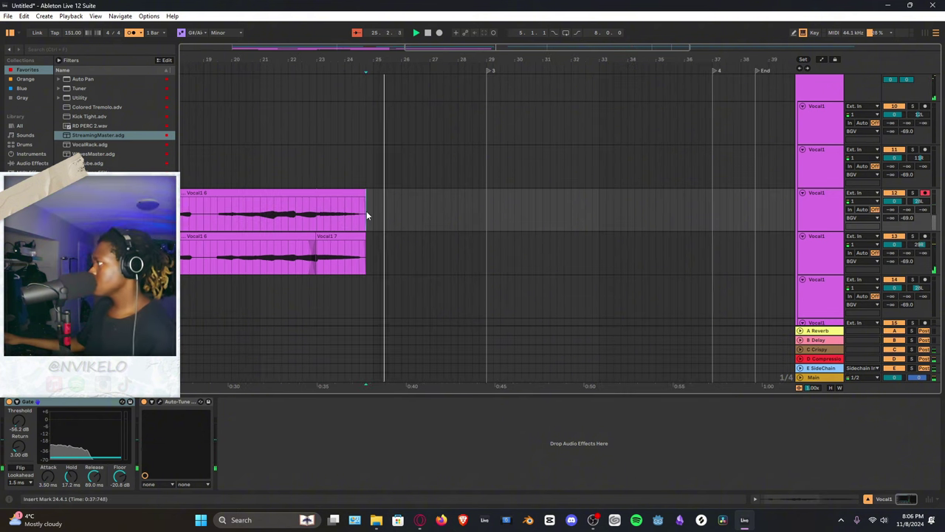
scroll(366, 211, "down", 2)
scroll(379, 170, "up", 2, "ctrl")
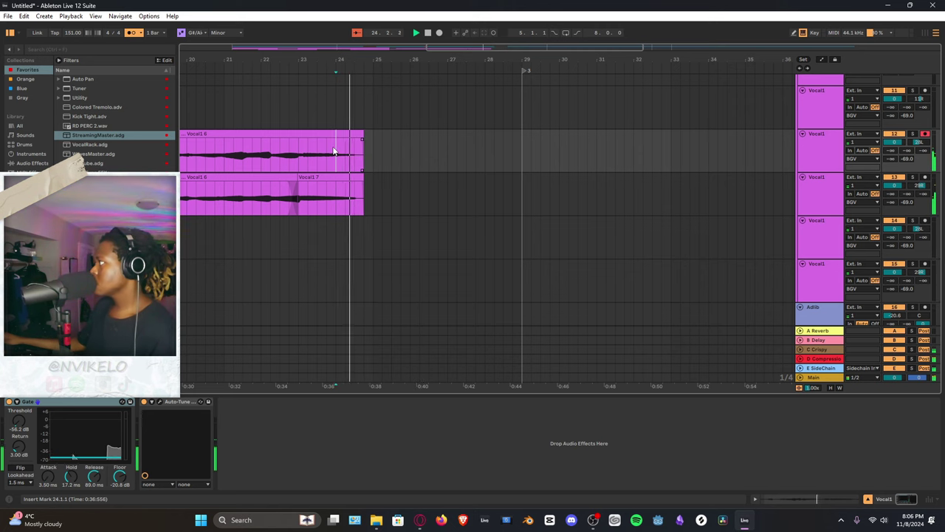
left_click(366, 148)
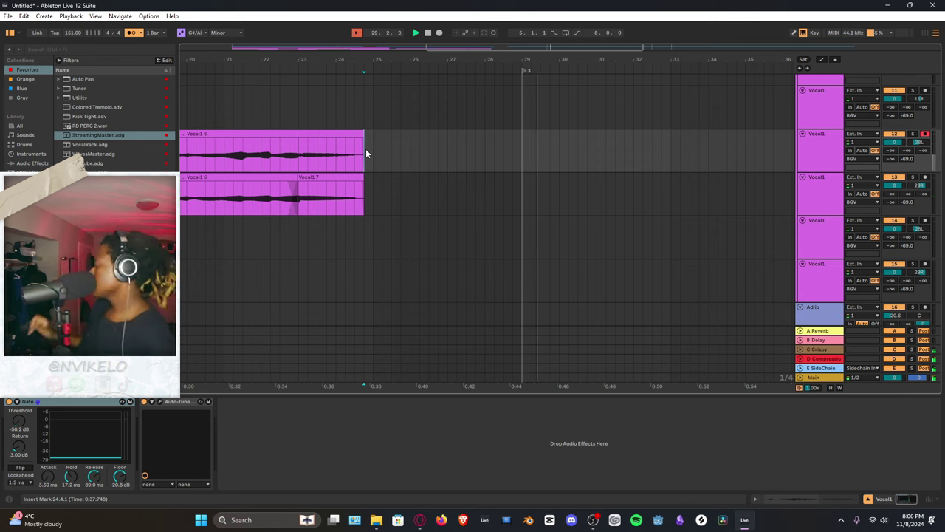
key("space")
key("space")
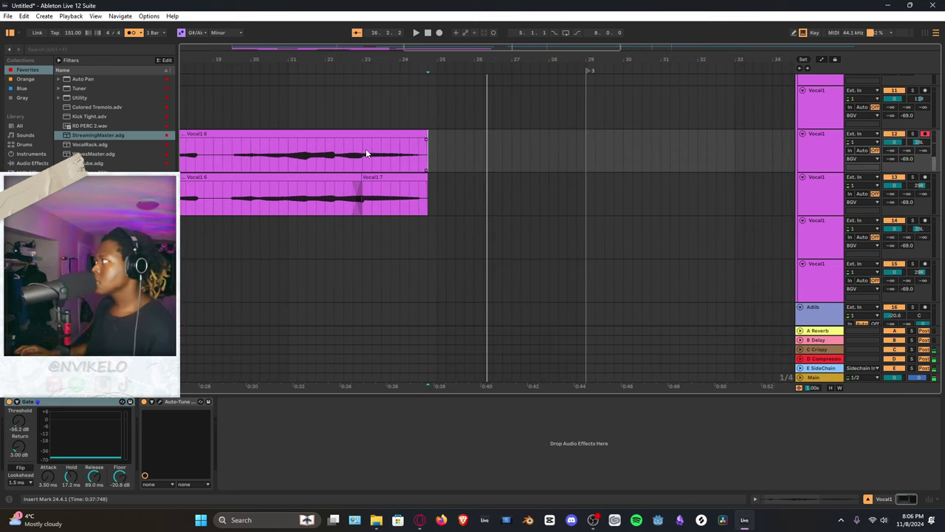
key("space")
key("space")
Start playback at bar 24 and punch in a second take on the third background Vocal1 track, from about bar 24.3 to bar 29
left_click(453, 144)
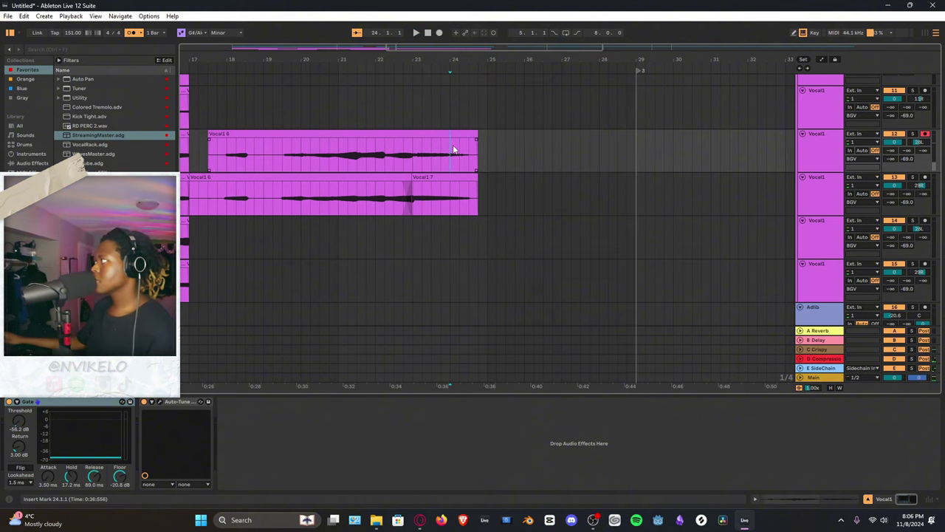
key("space")
key("space")
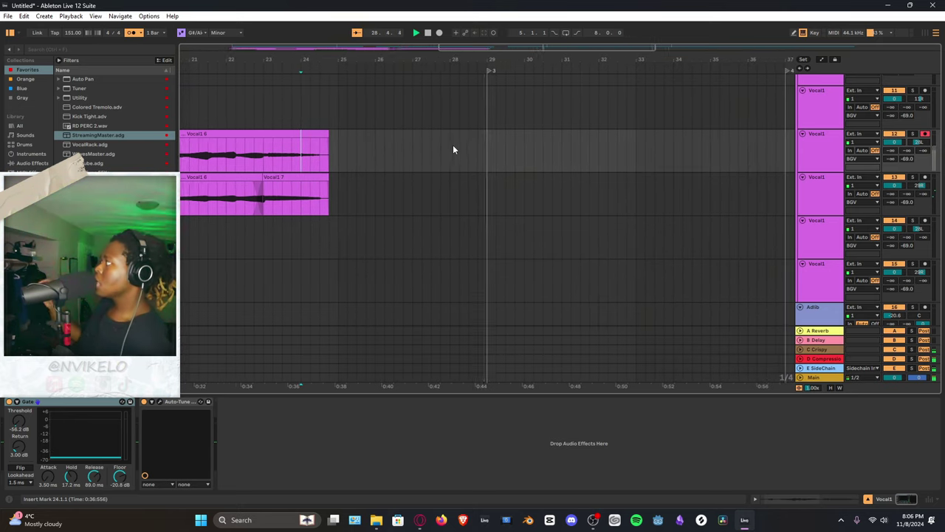
key("F9")
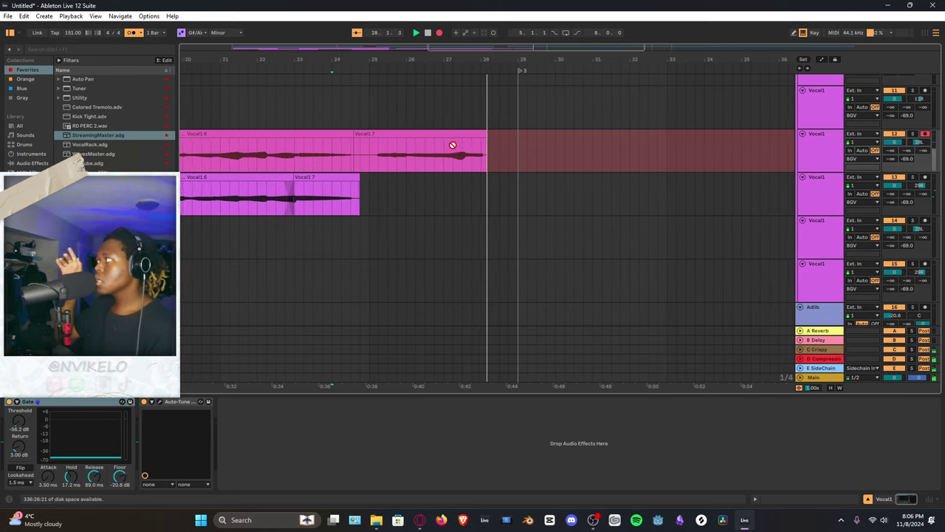
key("space")
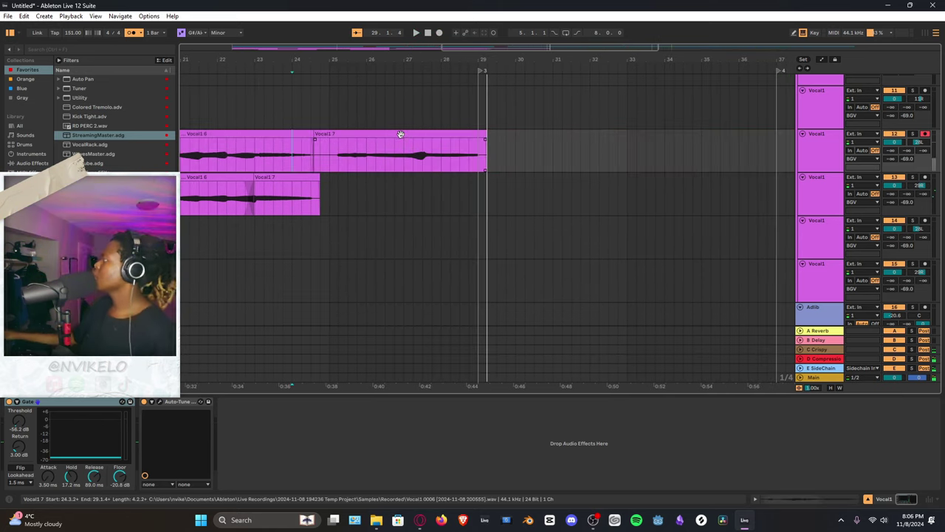
Play back the new take on the third background track from bar 27.4, and return the insert mark to bar 24
left_click(432, 158)
key("space")
key("space")
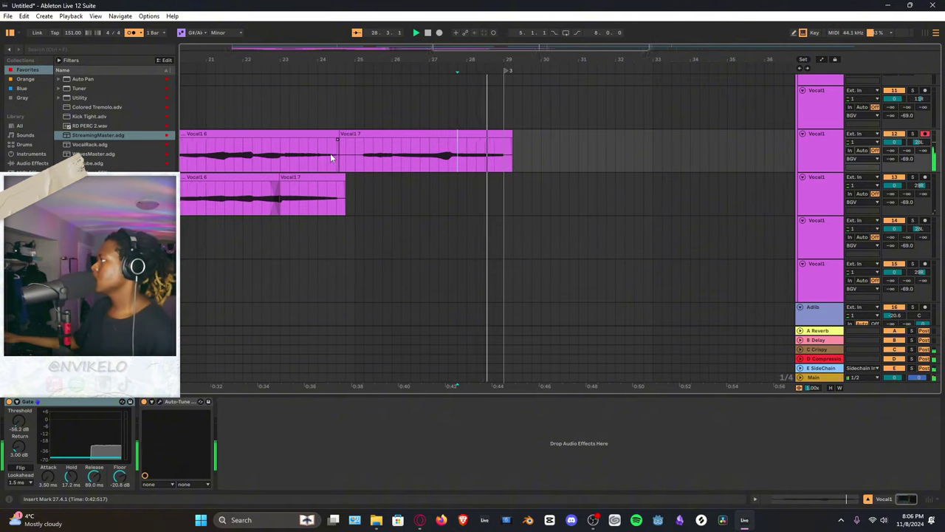
left_click(316, 154)
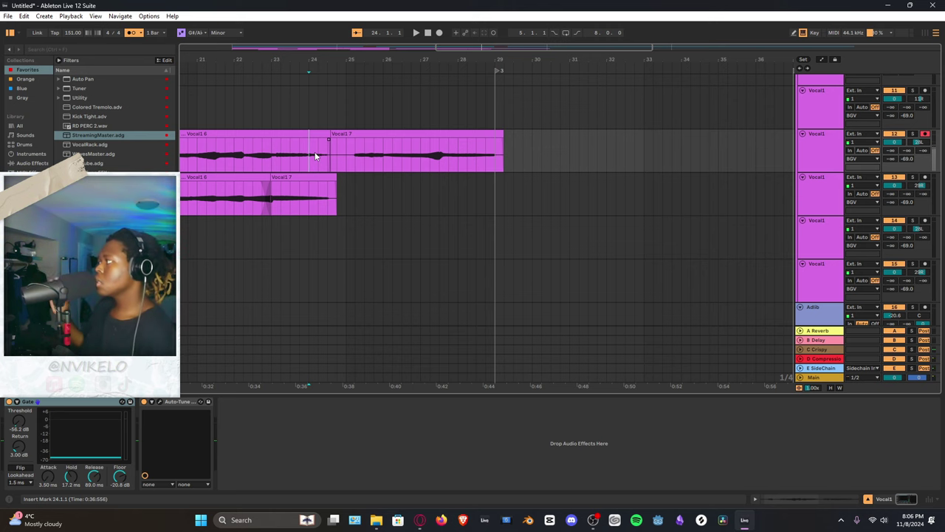
Record new takes to about bar 29.3, from bar 24.3 on the third background Vocal1 track and from bar 24 on the fourth
key("F9")
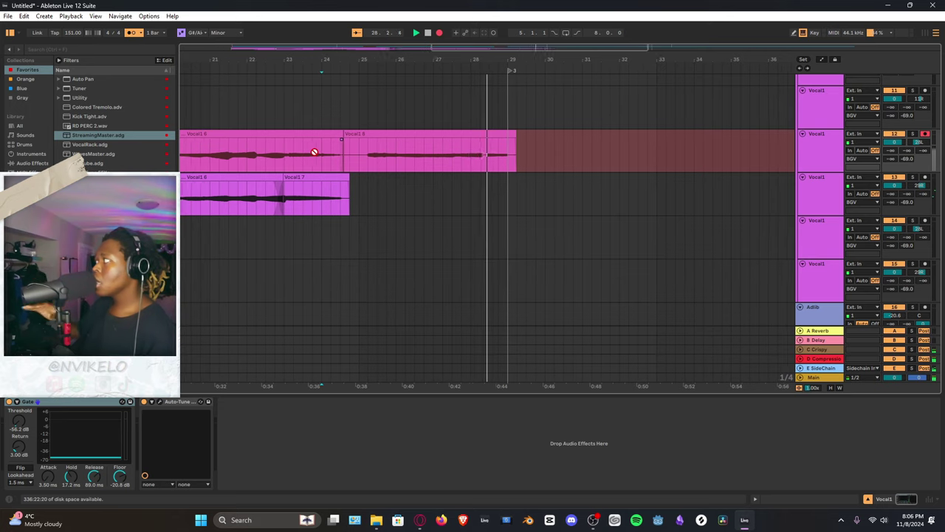
key("space")
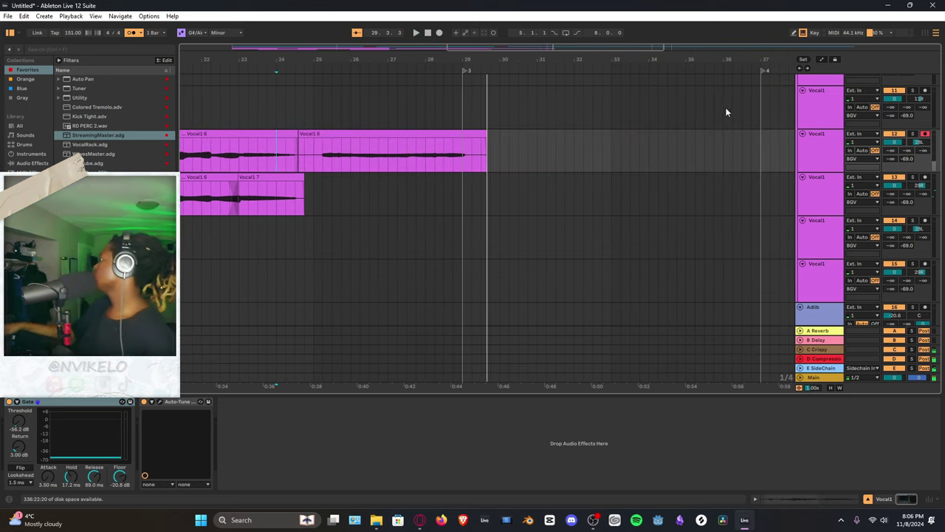
left_click(926, 178)
key("F9")
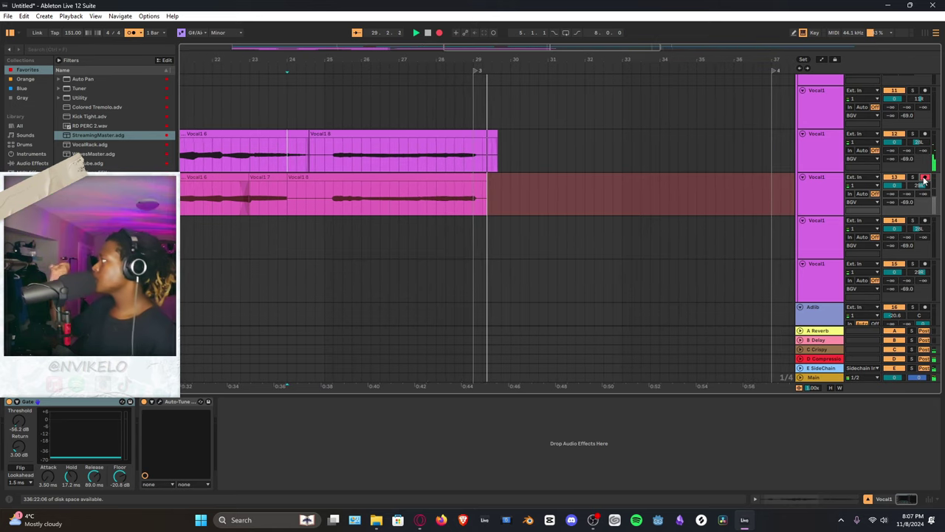
key("space")
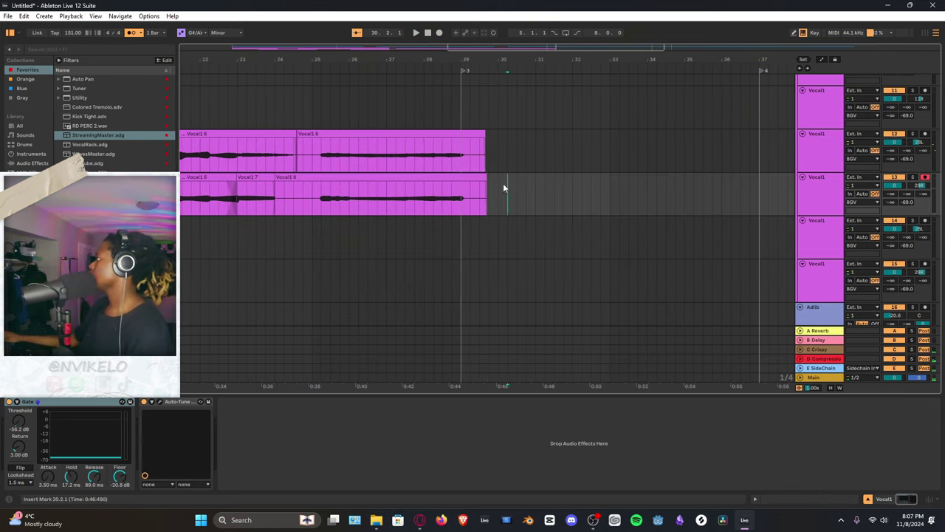
Trim the ends of both new takes to bar 29.2, and extend the fourth track's preceding clip to bar 24.4
left_click_drag(507, 181, 470, 147)
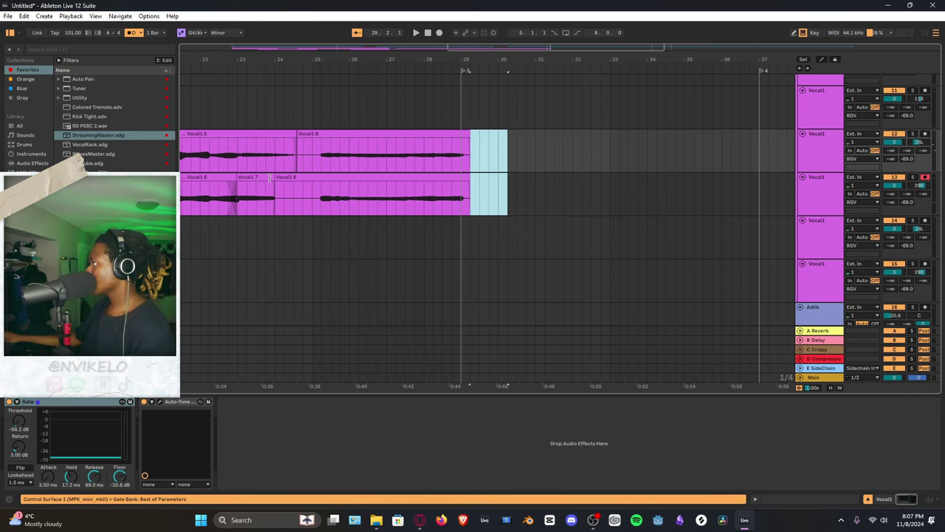
left_click_drag(271, 177, 301, 178)
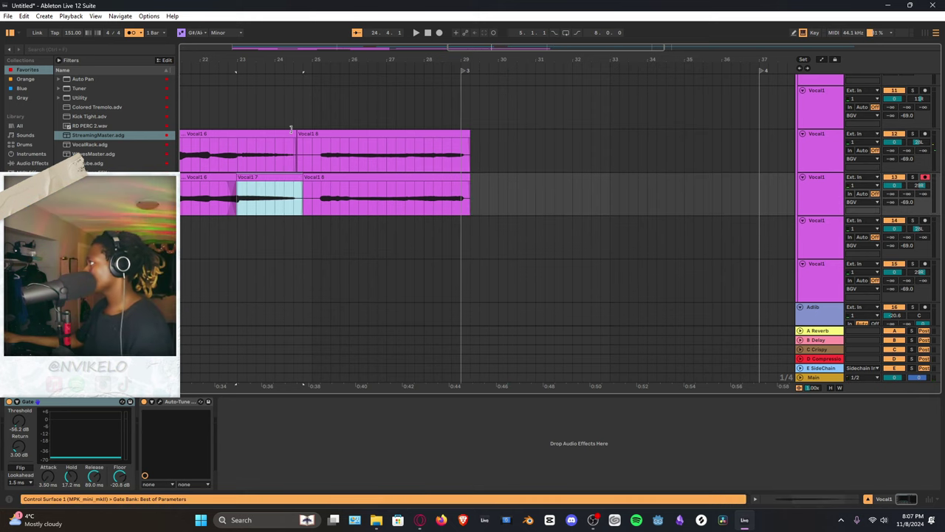
Play back the joins between the background takes around bar 24.3 through the end of the new takes
left_click(287, 152)
key("space")
left_click(490, 181)
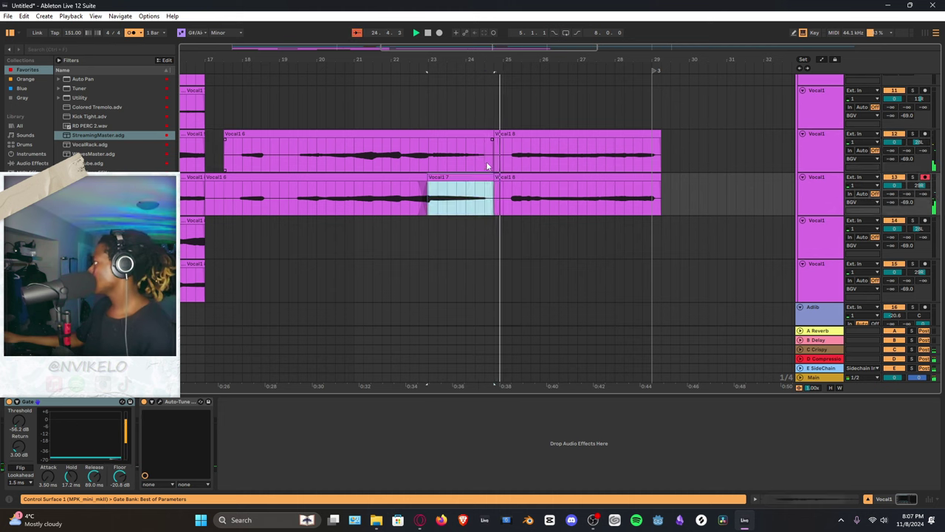
left_click(483, 161)
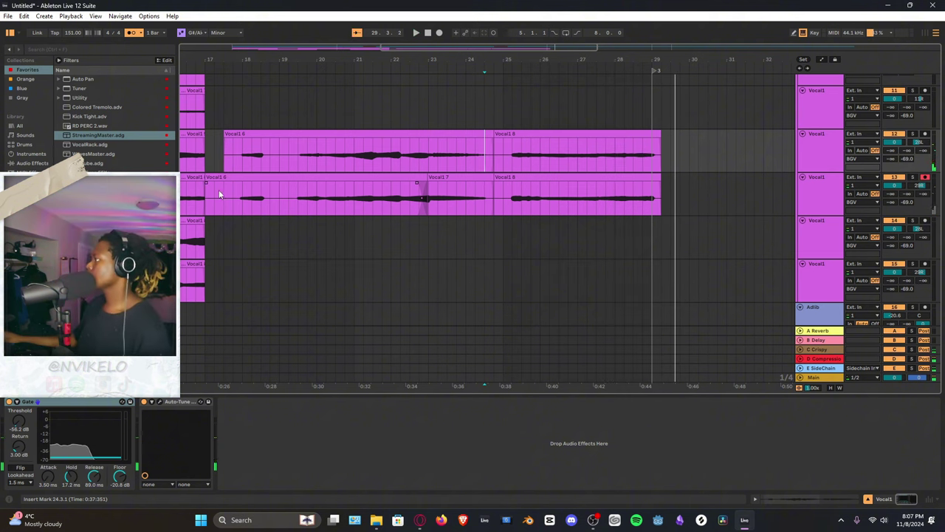
key("space")
Delete the fourth background track's clip start between bars 17 and 17.3, and play back from there
left_click_drag(218, 189, 207, 196)
key("space")
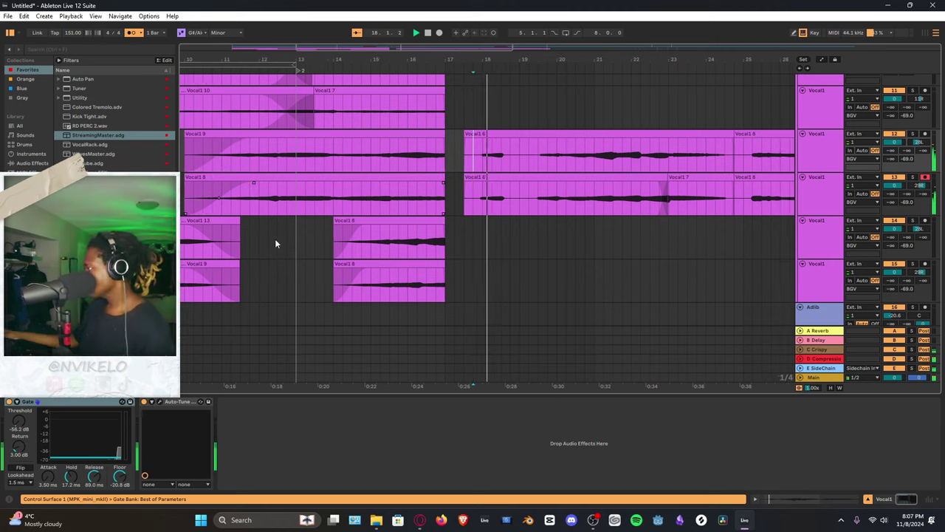
left_click_drag(540, 57, 417, 108)
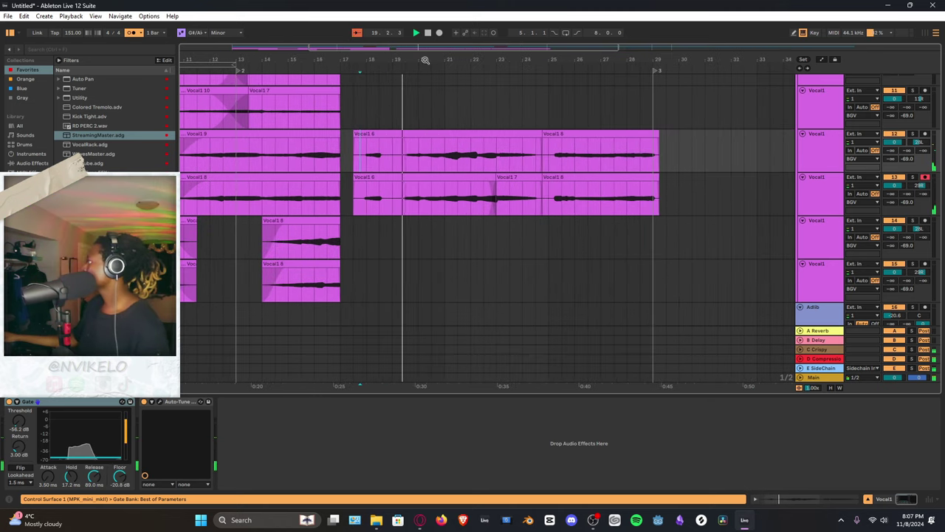
In the BGV group's effect rack, set the Reverb chain to -13.4 dB, Delay to -18.8 dB and the delay filter to 3.15 kHz with width 0.50
scroll(829, 188, "up", 1)
scroll(829, 188, "up", 3)
left_click(826, 142)
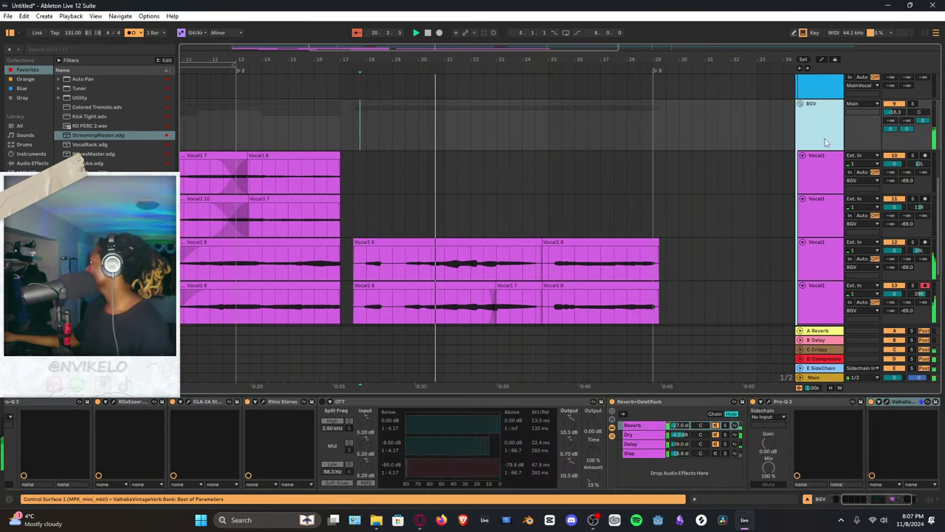
left_click(649, 425)
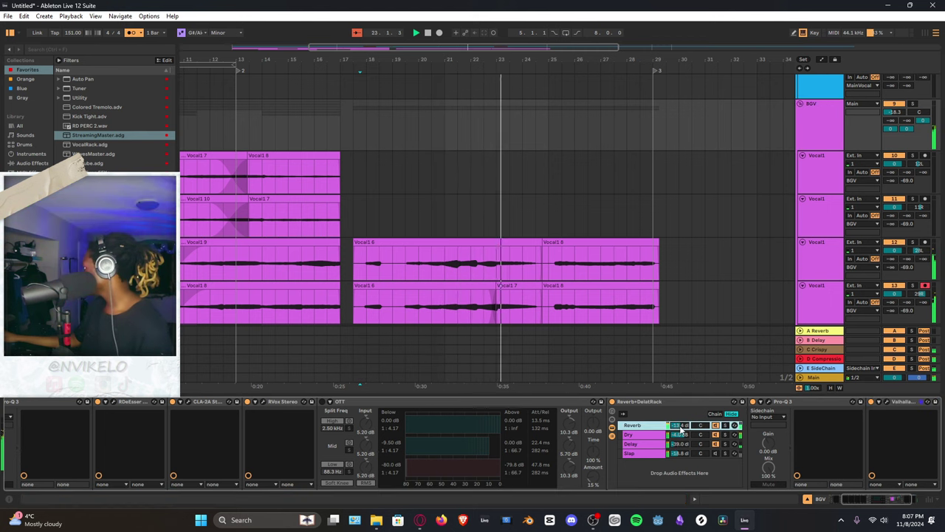
left_click(680, 446)
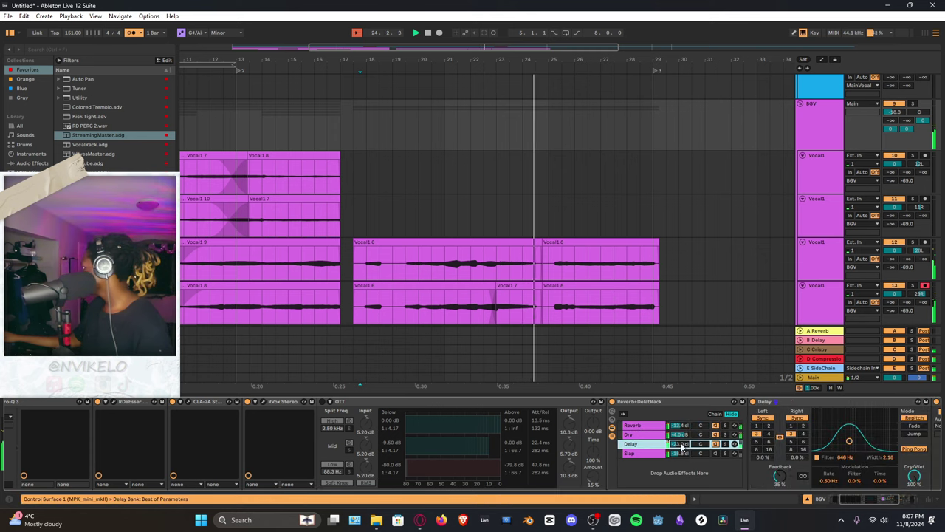
left_click(803, 434)
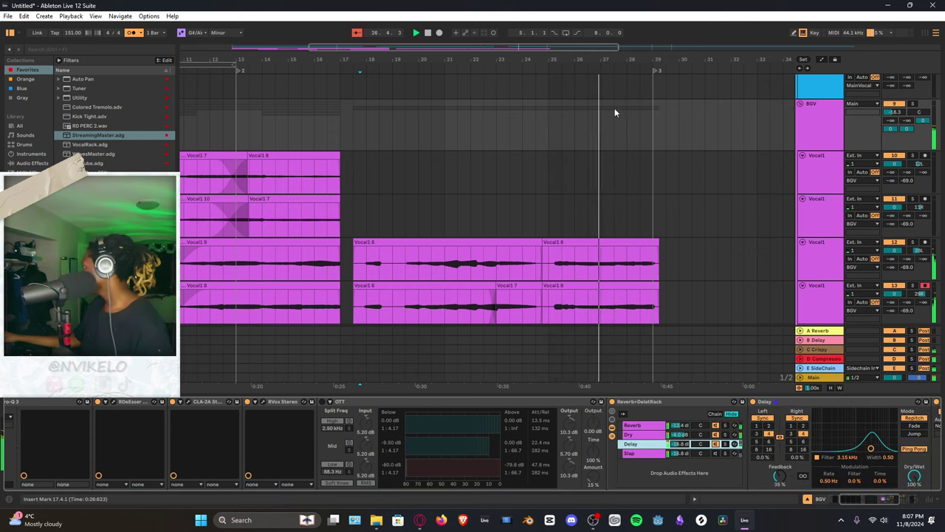
Play back the whole arrangement of background vocals from bar 5
scroll(612, 63, "down", 3)
scroll(543, 180, "down", 2)
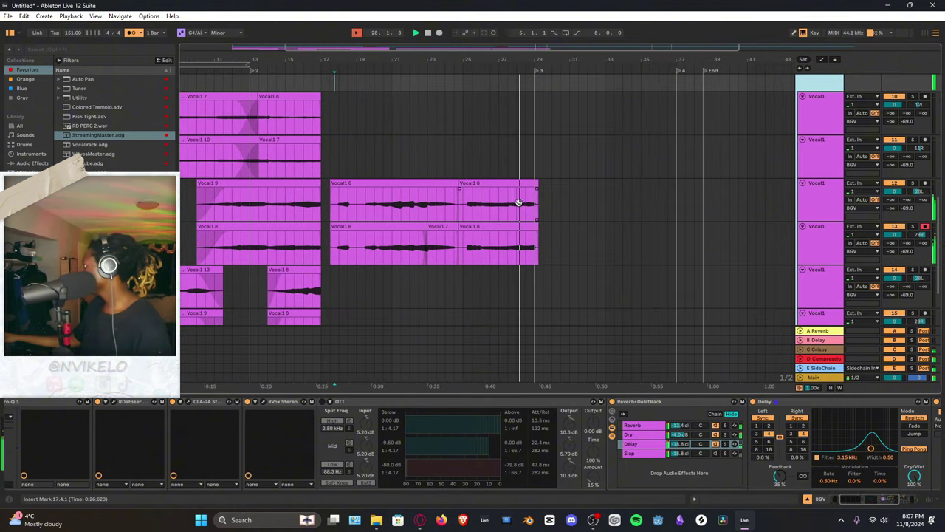
scroll(333, 72, "down", 3)
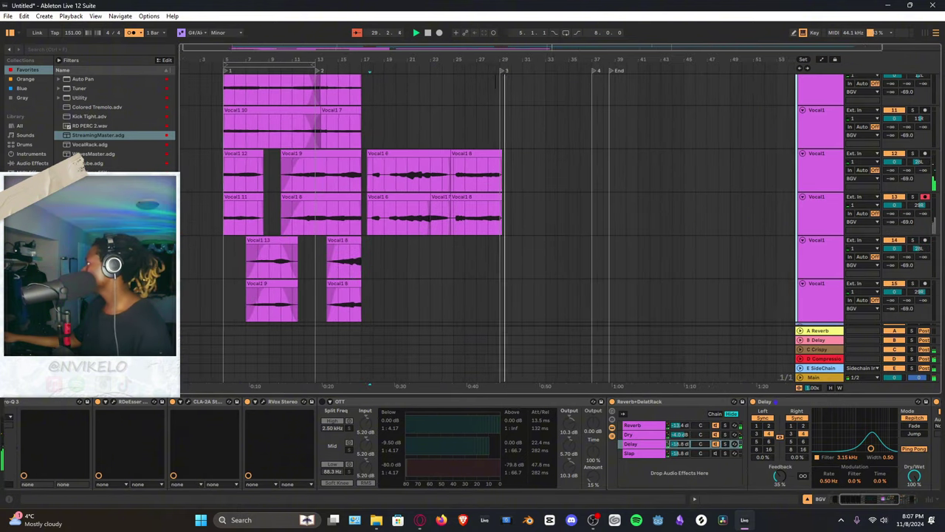
left_click(222, 175)
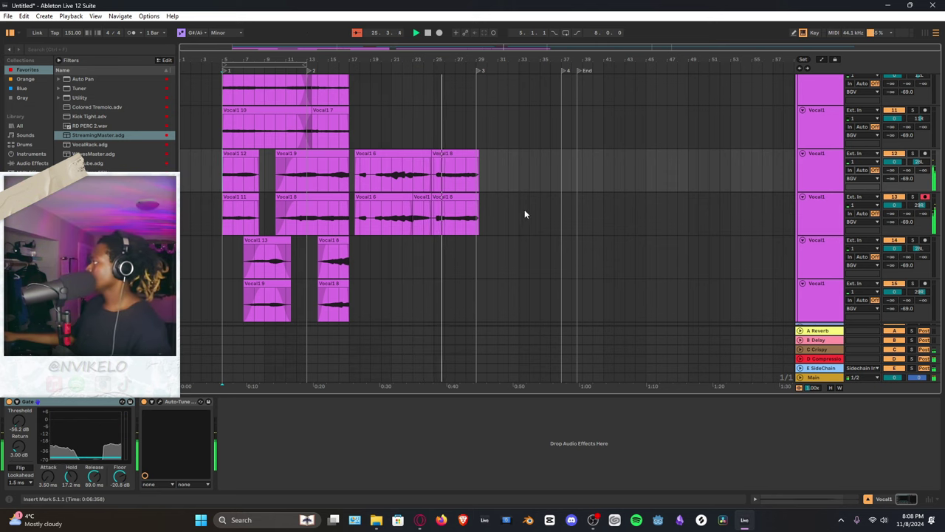
Arm the fifth background Vocal1 track for recording and play back the vocals from bar 17
left_click(353, 247)
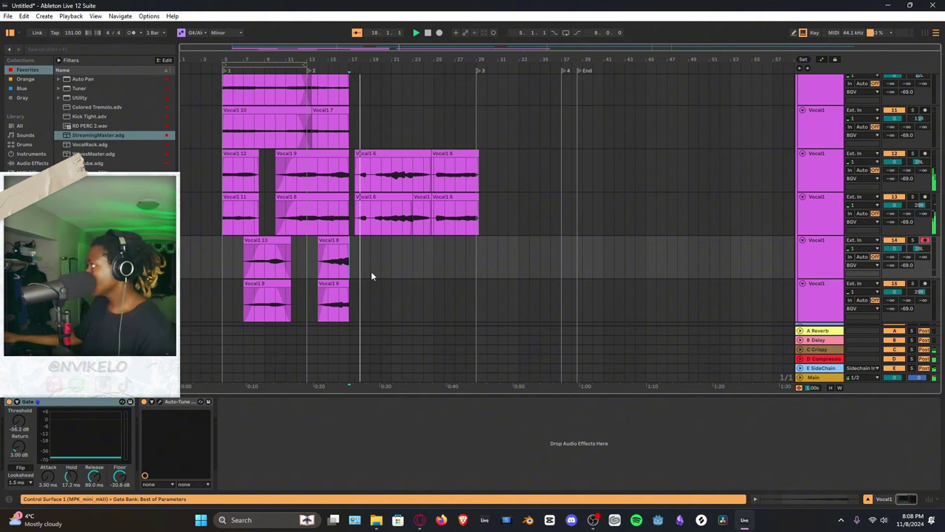
scroll(383, 262, "up", 2)
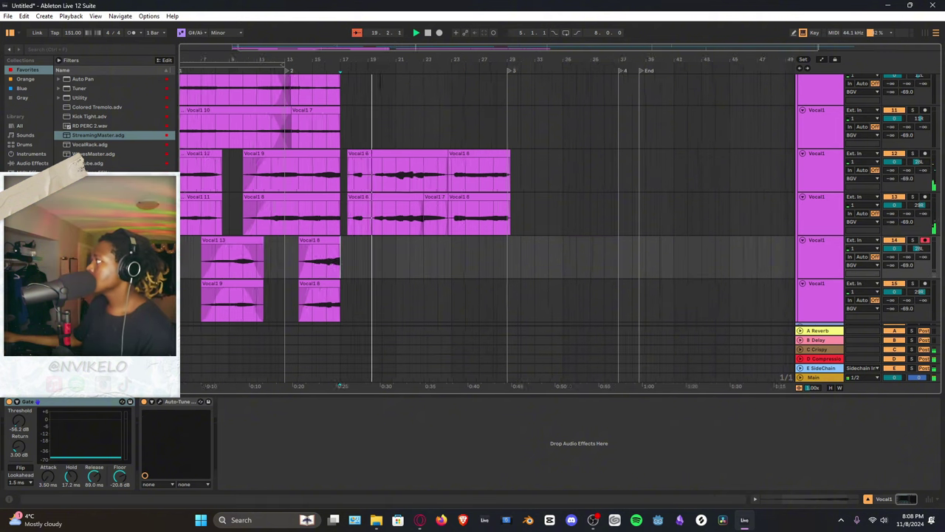
scroll(383, 262, "up", 2)
key("space")
Record a take on the fifth background Vocal1 track from bar 18 to about bar 20.3
left_click(328, 247)
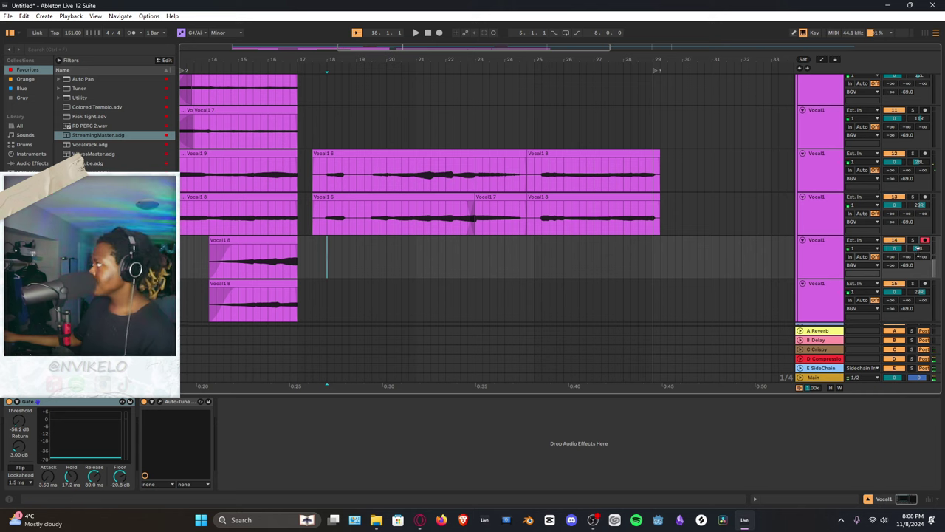
left_click(328, 259)
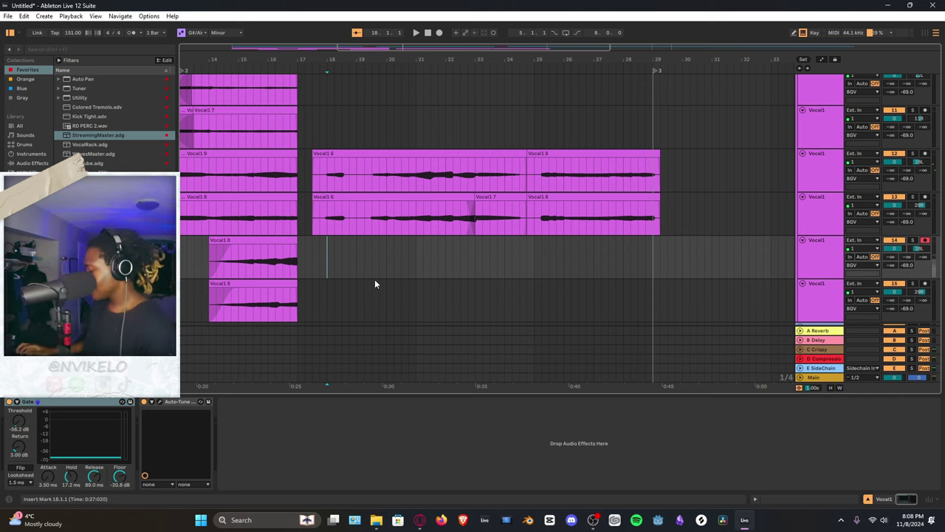
key("F9")
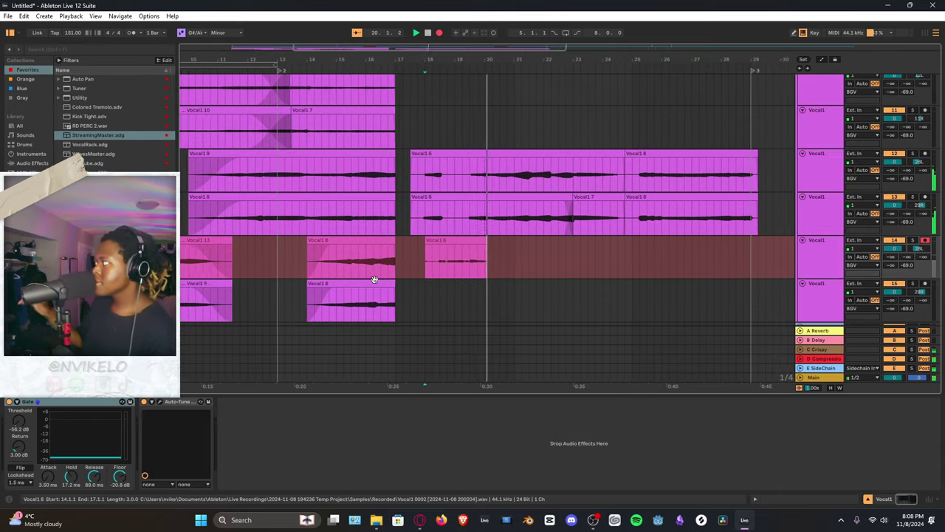
key("space")
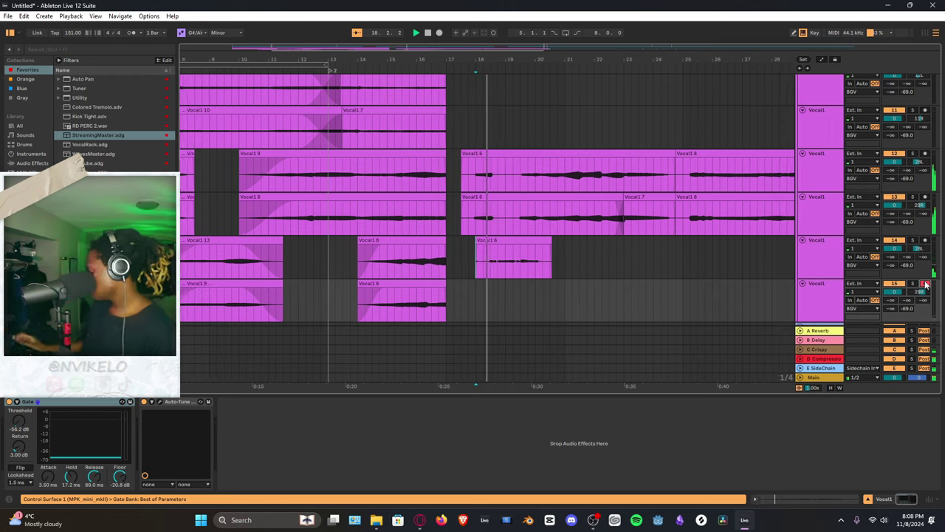
Arm the sixth background Vocal1 track, record a take from bar 18, and replace it with a second take from the same bar
left_click(925, 284)
key("F9")
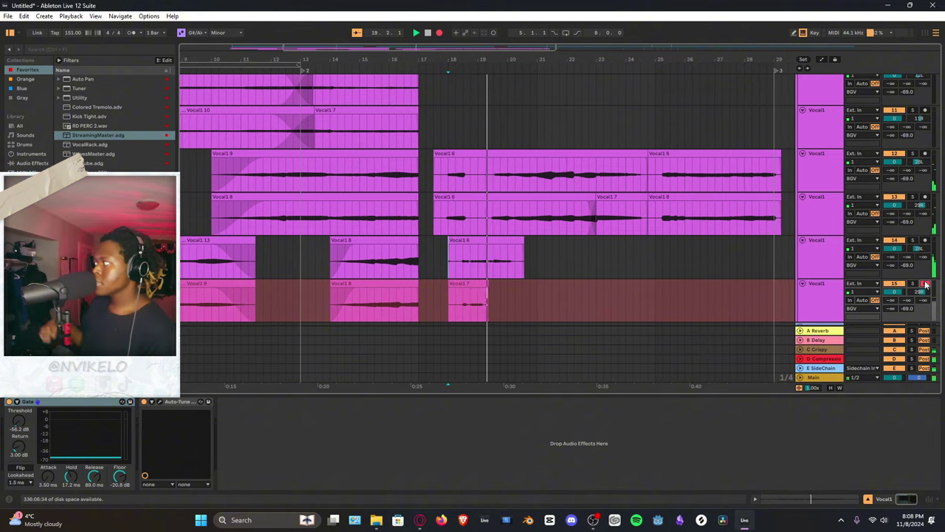
key("space")
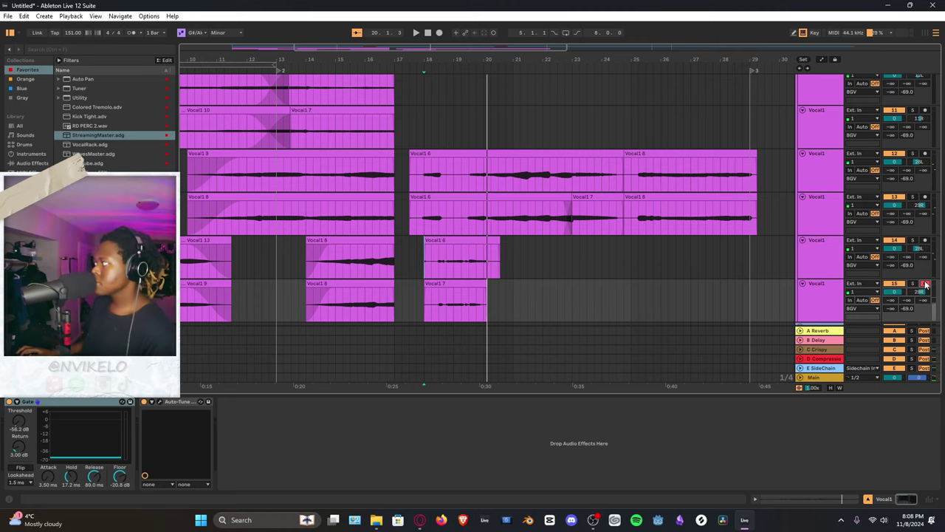
key("F9")
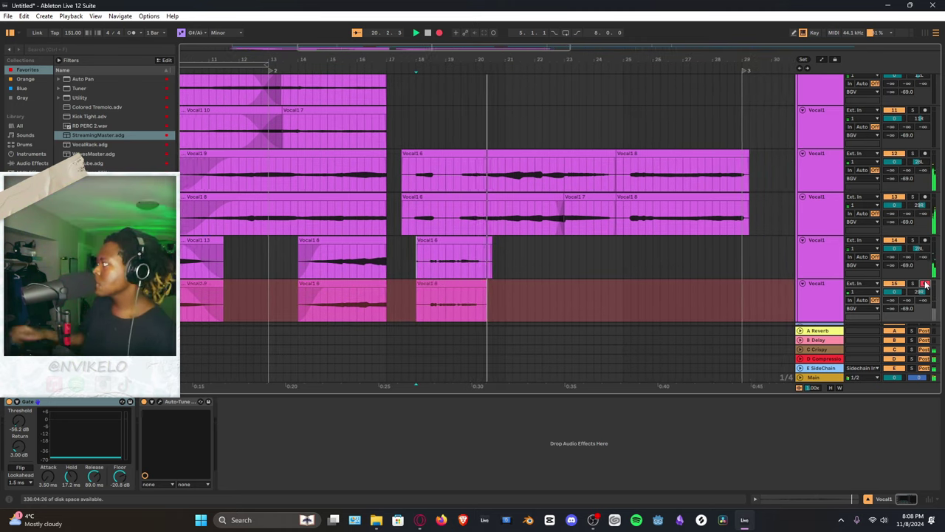
key("space")
Trim the new takes on the fifth and sixth background Vocal1 tracks to span bars 18.3 to 20
left_click_drag(562, 314, 467, 268)
key("Delete")
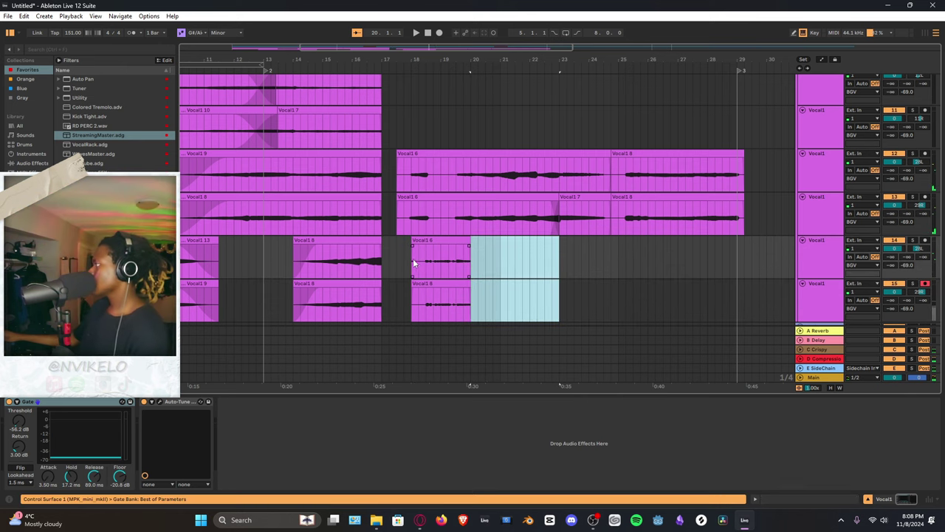
left_click_drag(404, 263, 425, 279)
key("Delete")
Play back the trimmed fifth and sixth background takes from bar 18.3, and the bars after them from bar 20.3
key("space")
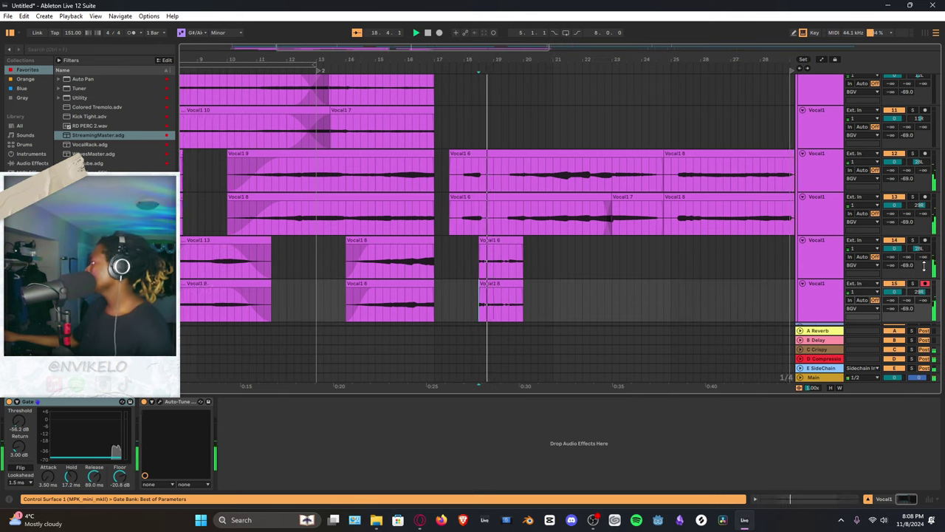
left_click(824, 292)
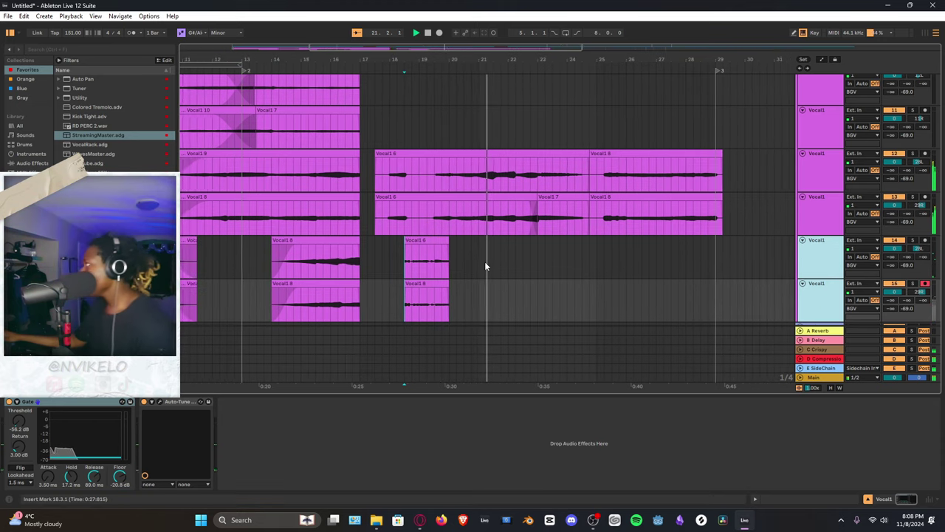
left_click(449, 258)
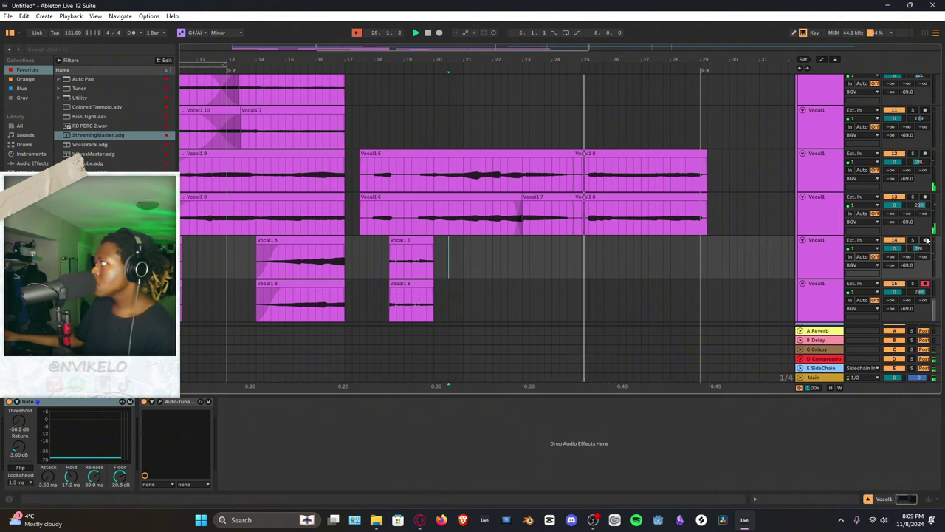
Record a take on the fifth background Vocal1 track from bar 22.4 to just past bar 29, and play it back from bar 25.4
left_click(522, 254)
key("space")
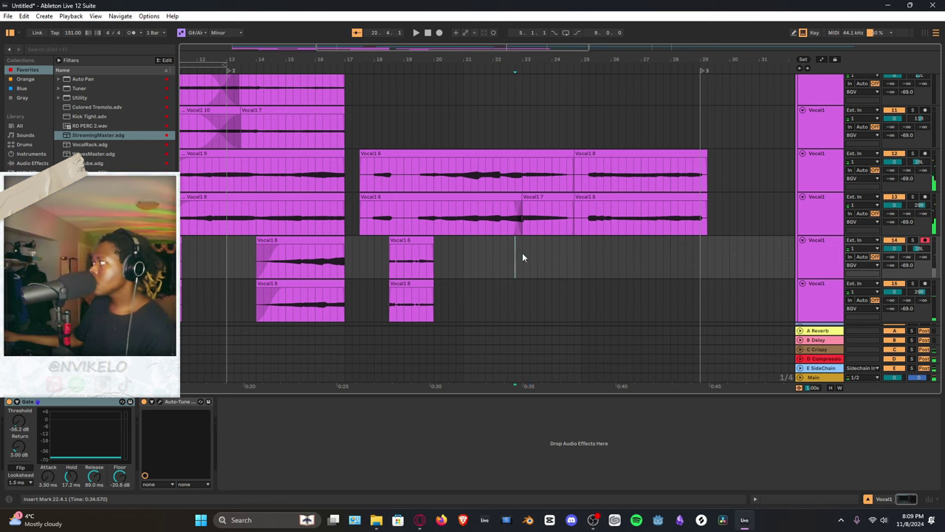
key("F9")
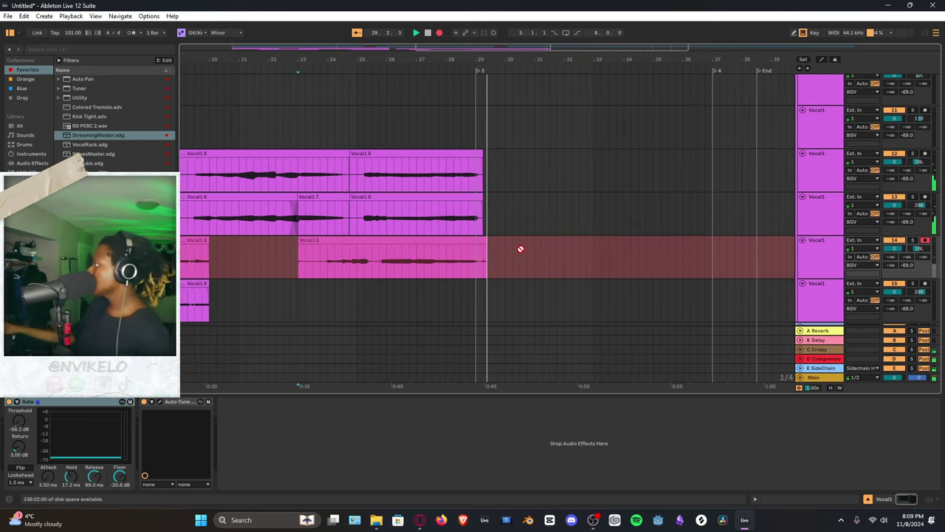
key("space")
left_click(374, 270)
key("space")
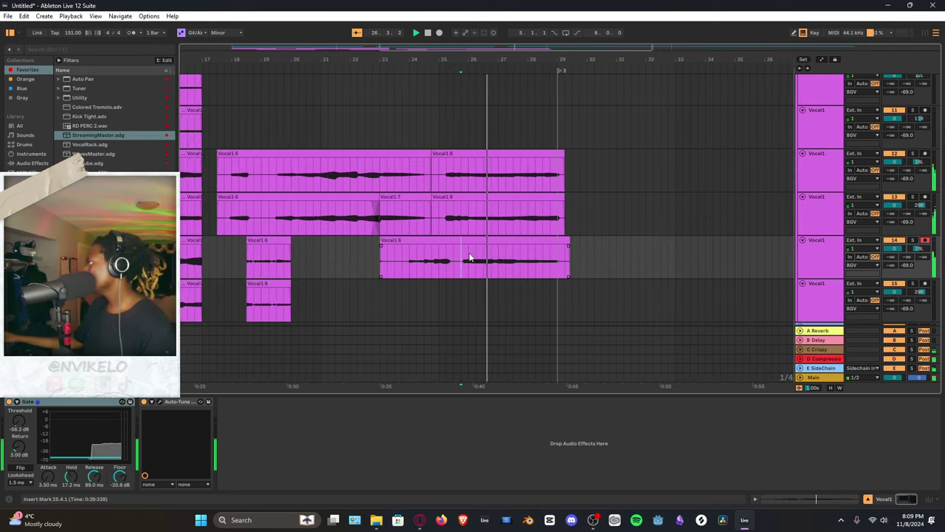
Record a new take on the fifth background Vocal1 track from bar 25.3 to just past bar 29
left_click(443, 260)
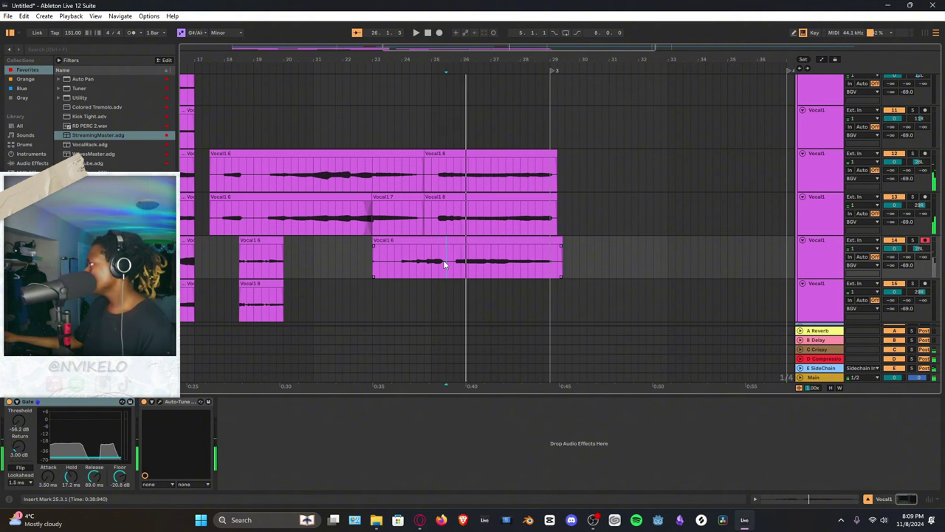
key("space")
key("F9")
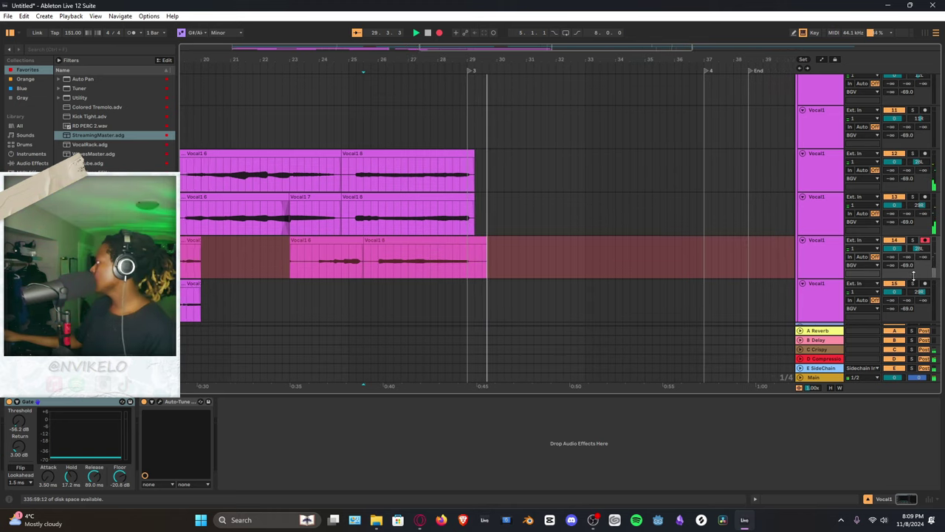
key("space")
Arm the sixth background Vocal1 track and record a take from bar 25.3 to just past bar 29
left_click(925, 284)
key("F9")
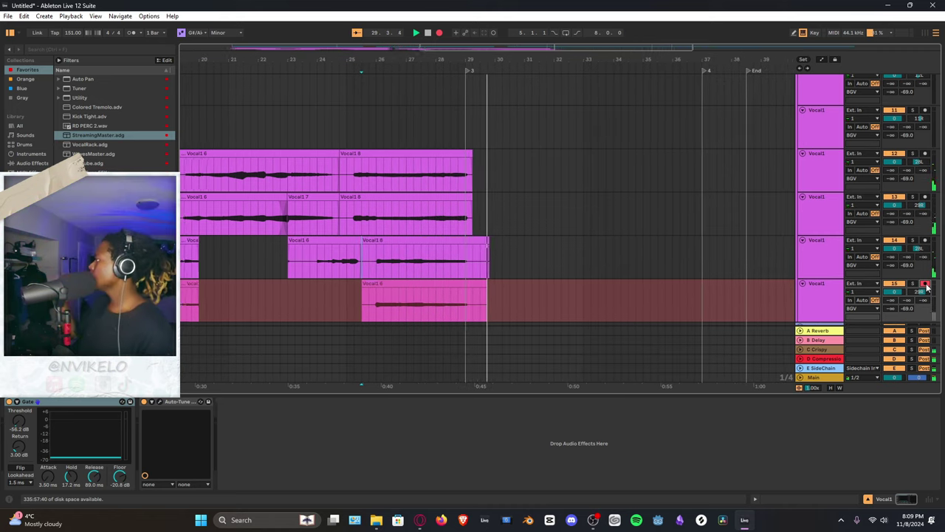
key("space")
Trim the fifth and sixth background takes to end at bar 29.2 and cut the fifth track's opening back to bar 23.4
left_click_drag(573, 292, 472, 251)
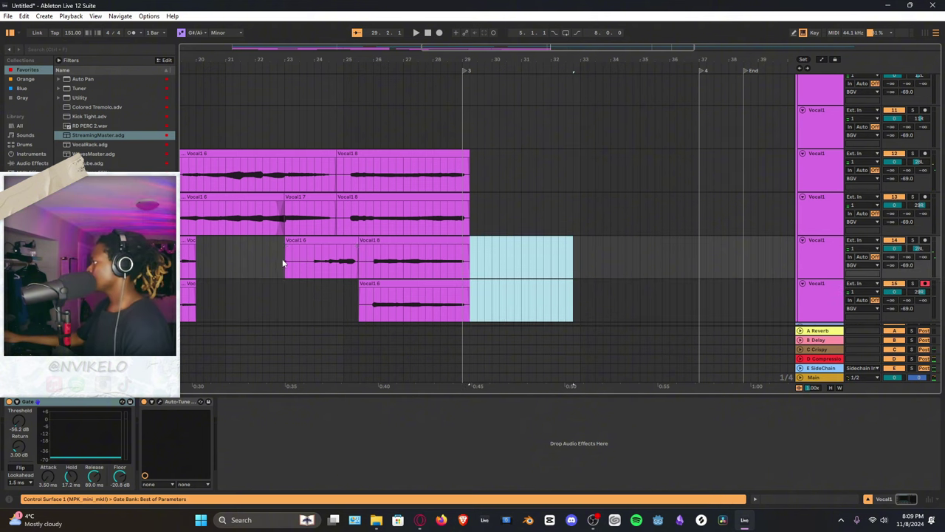
left_click_drag(304, 270, 262, 263)
key("space")
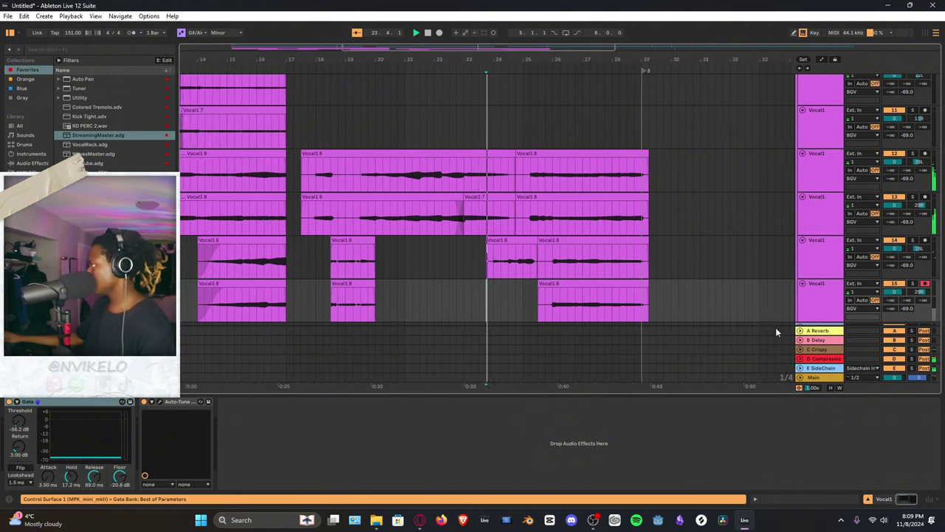
Record the sixth background Vocal1 track from bar 23.4 to 25.4, and move the fifth track's clip join to bar 25.4
left_click(456, 297)
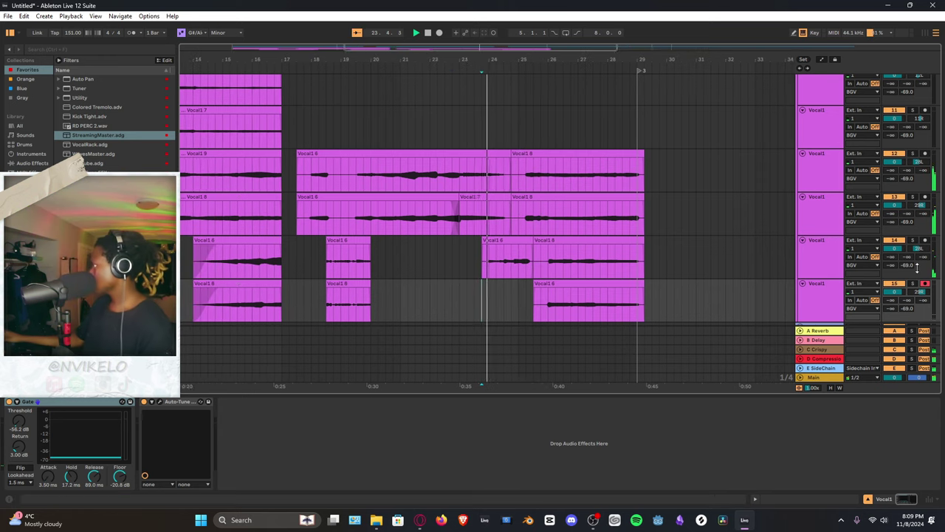
key("F9")
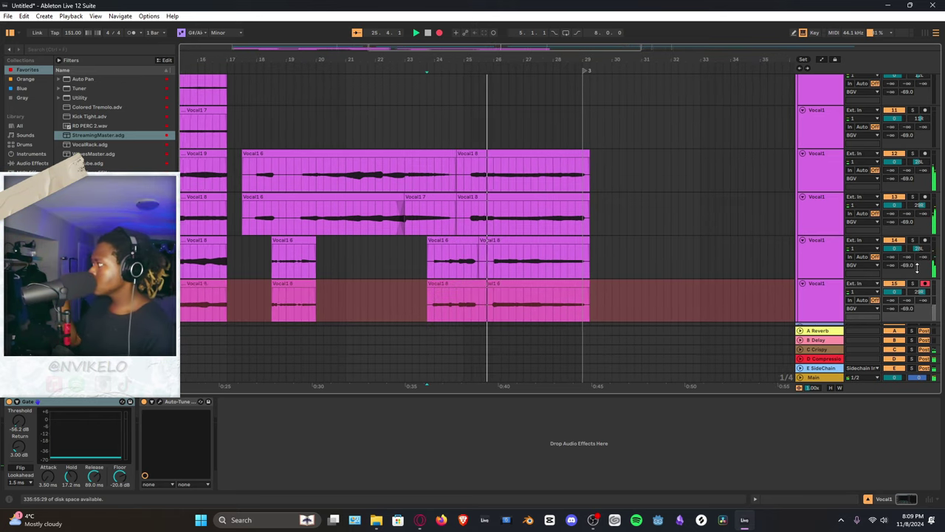
key("space")
left_click(488, 285)
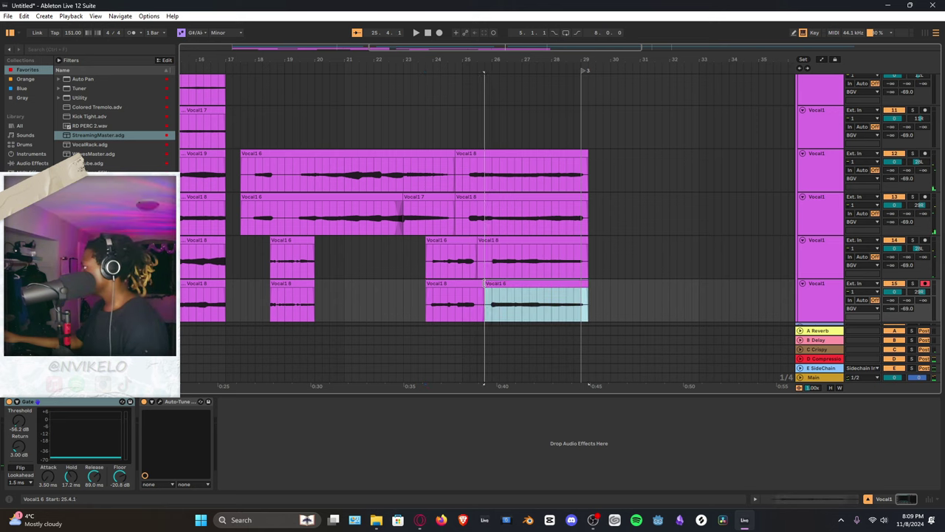
left_click(462, 251)
Add fade-ins to the fifth and sixth background clips that start at bar 23.4 while listening from bar 24
left_click(442, 267)
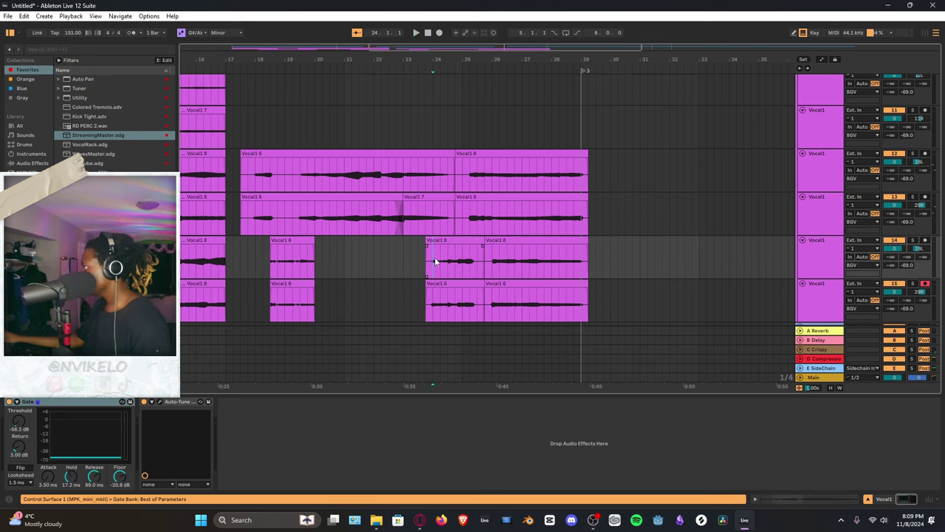
key("space")
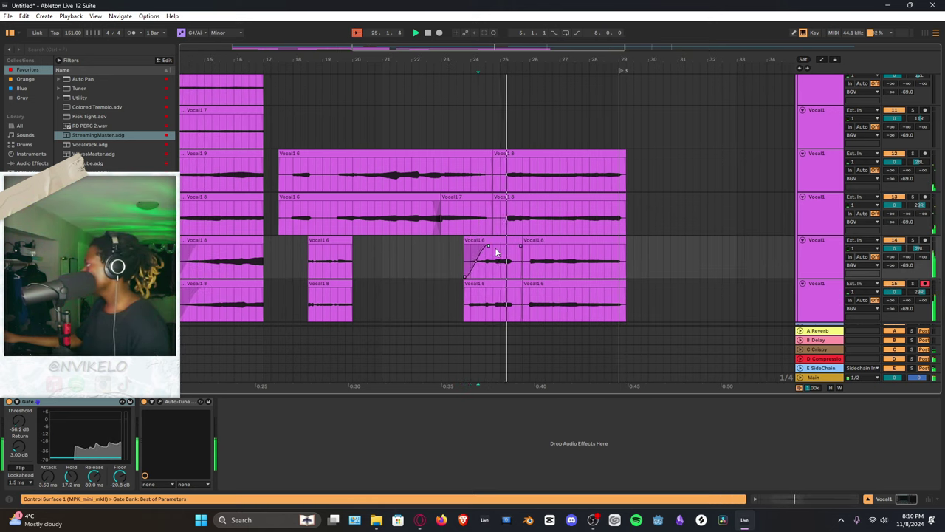
left_click_drag(488, 246, 478, 310)
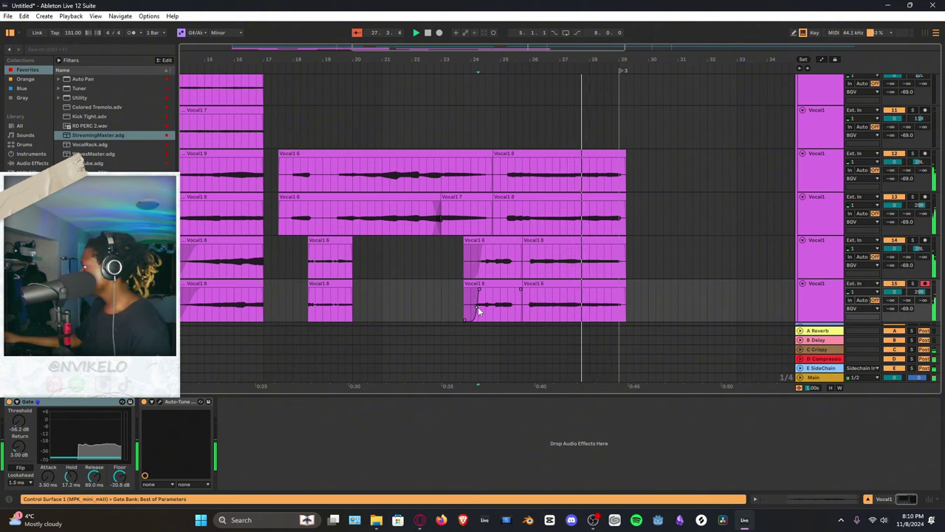
key("space")
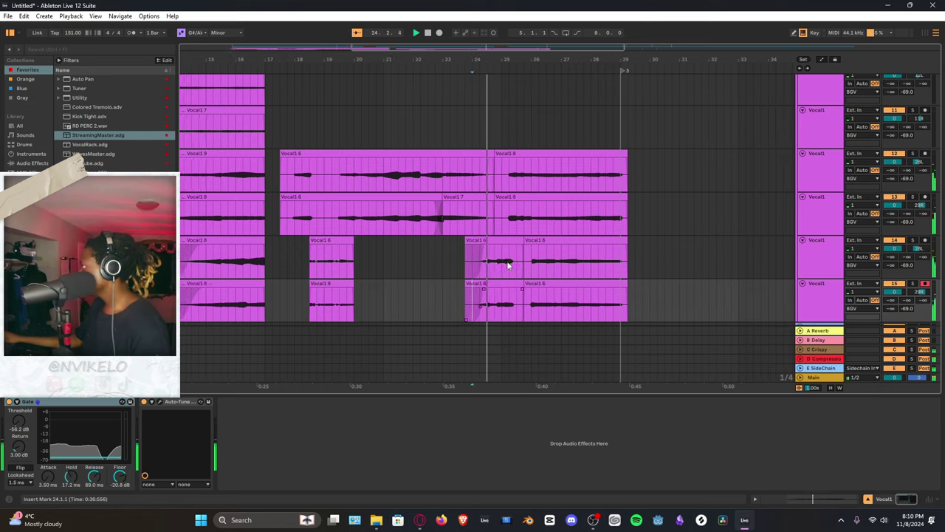
Play back the layered background vocals from bars 18.3 and 21 and look over the main vocal tracks above them
left_click_drag(496, 65, 494, 58)
left_click(392, 260)
scroll(406, 270, "left", 3)
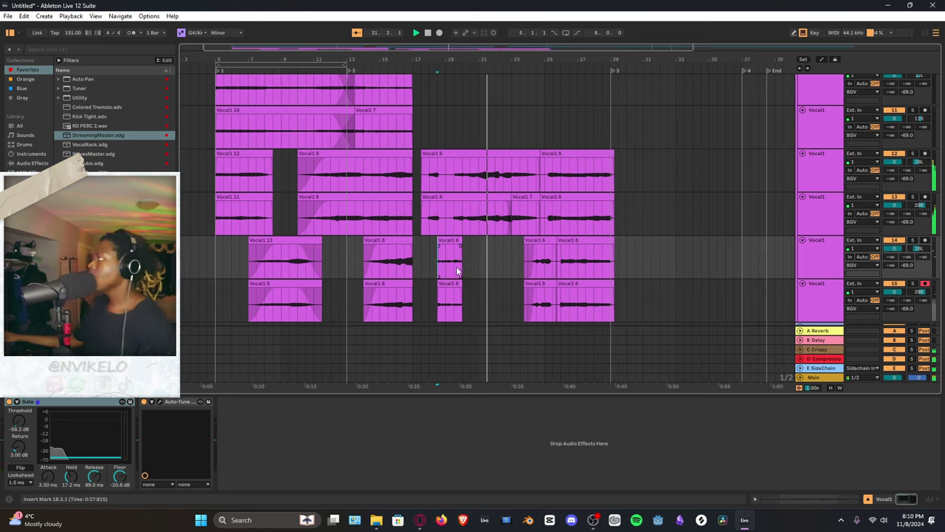
left_click(472, 265)
scroll(691, 154, "up", 1)
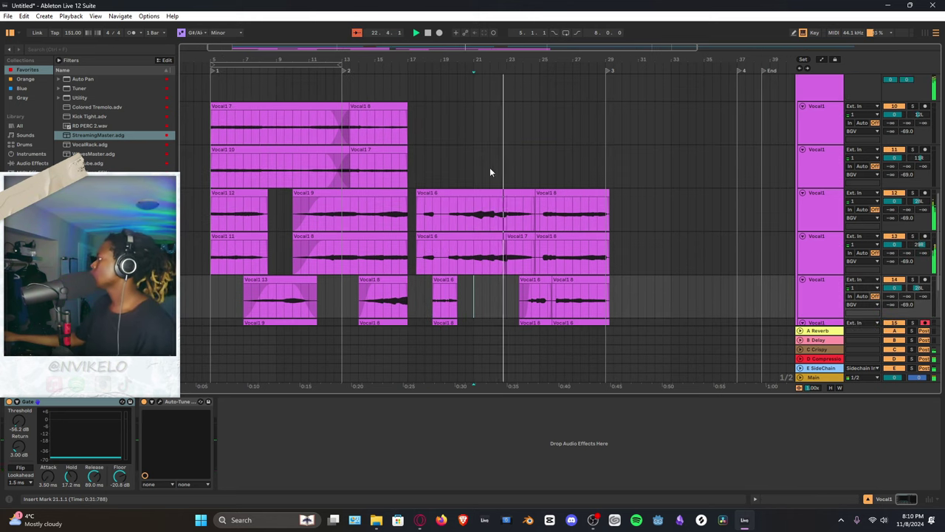
scroll(489, 172, "up", 2)
key("minus")
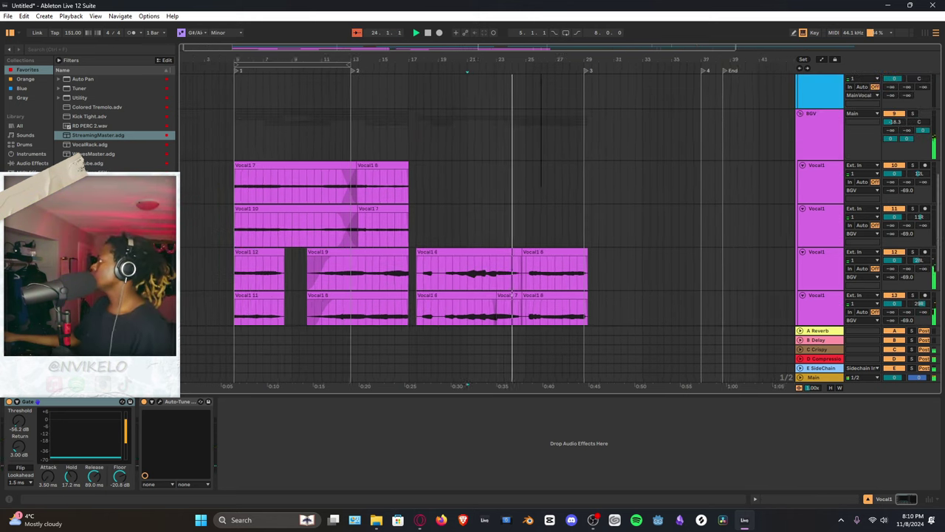
scroll(480, 143, "up", 2)
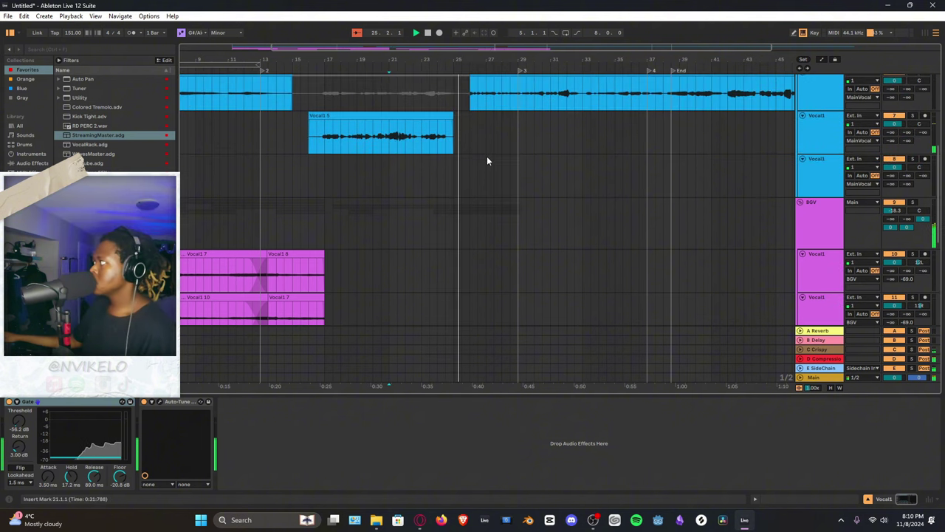
scroll(487, 161, "up", 5)
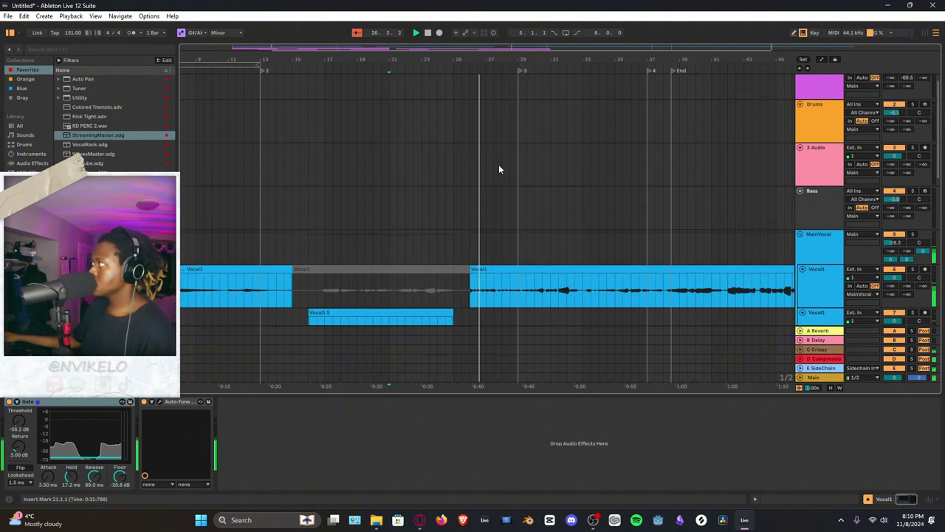
scroll(517, 206, "down", 4)
Mute the first main Vocal1 track, arm the second one, and play the song from bar 25.3
left_click(452, 178)
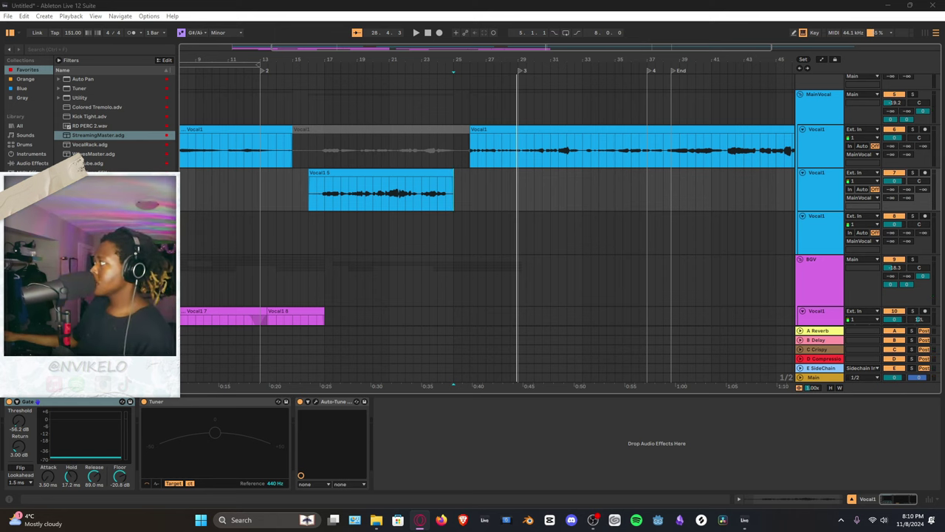
key("space")
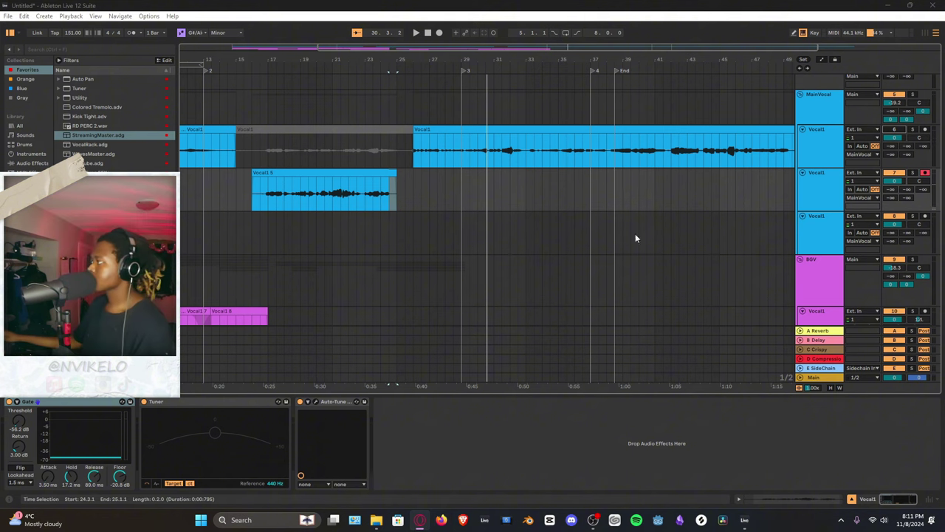
left_click(405, 197)
scroll(405, 197, "left", 3)
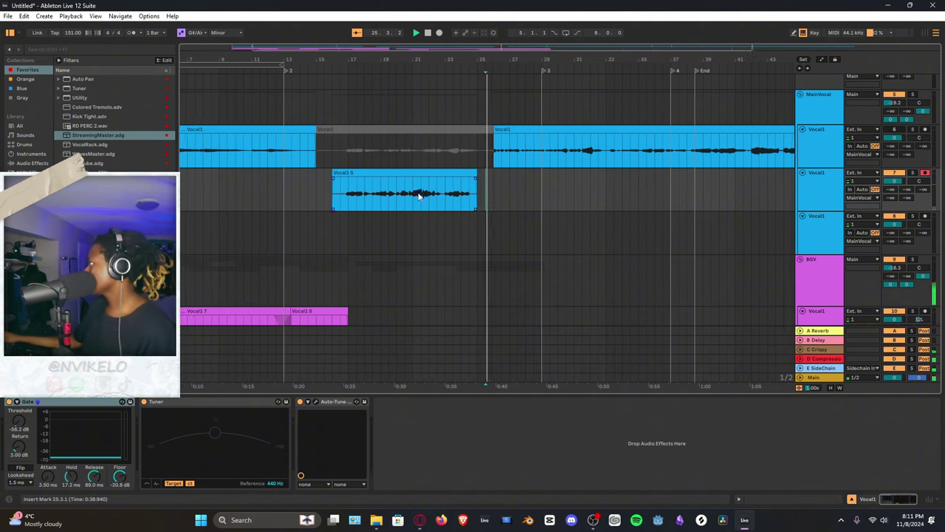
Record a take on the second main Vocal1 track from bar 25 and trim its end at bar 32
left_click(468, 195)
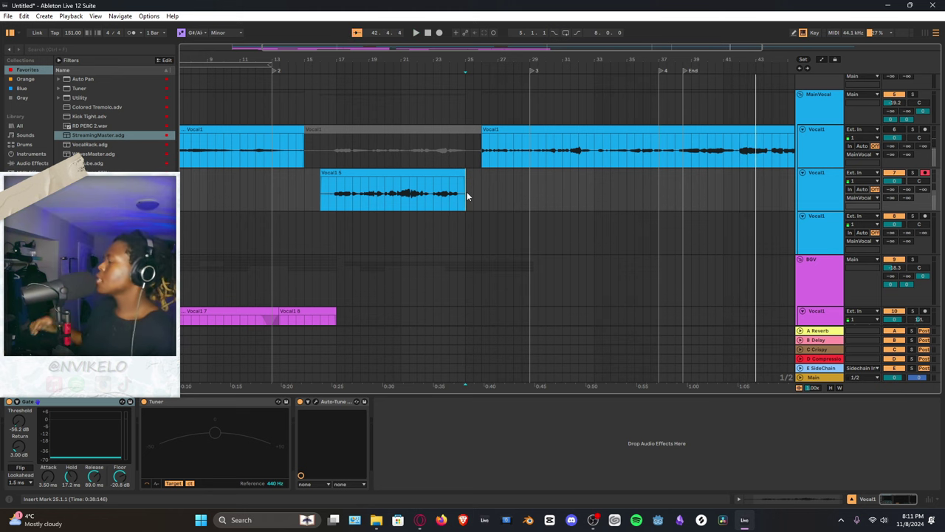
key("F9")
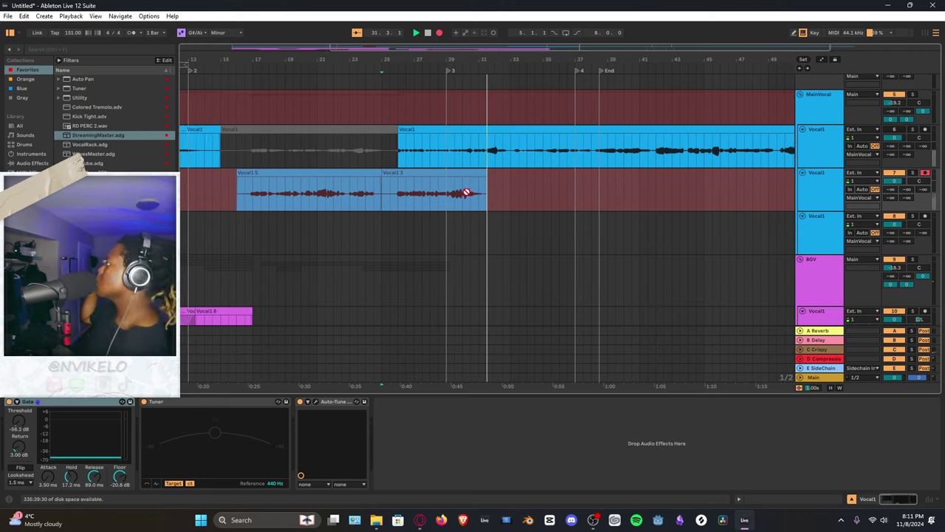
key("space")
left_click(466, 192)
key("space")
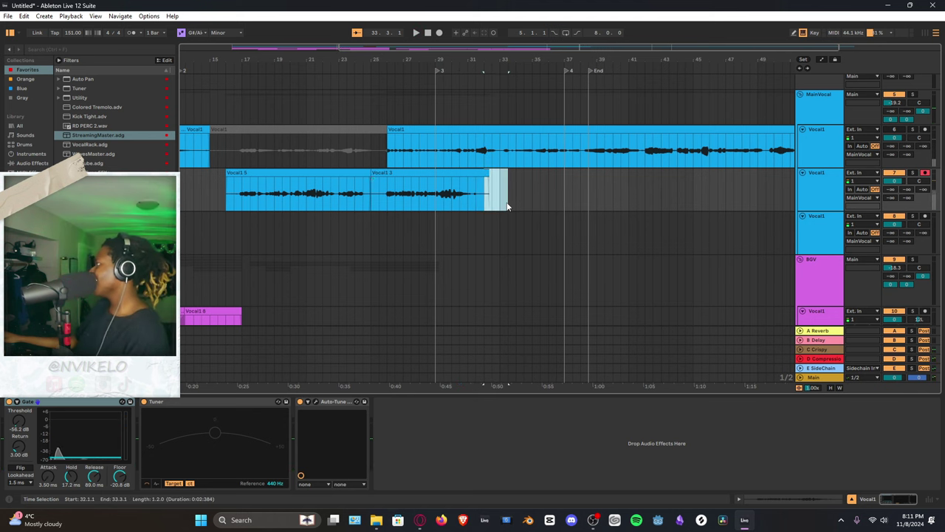
Play back the new main take from bar 30.3, arm the third main Vocal1 track, and rehearse from bar 31.3
key("space")
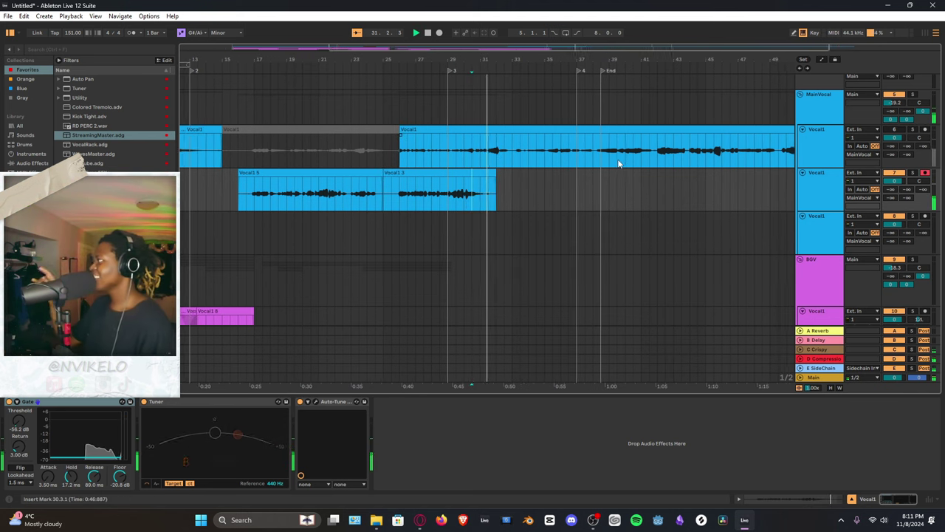
key("space")
left_click(818, 233)
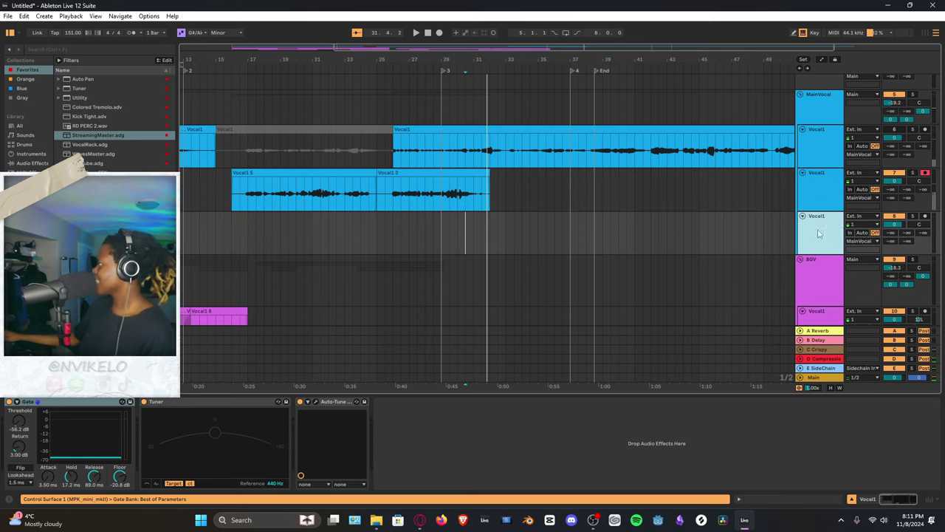
left_click(925, 216)
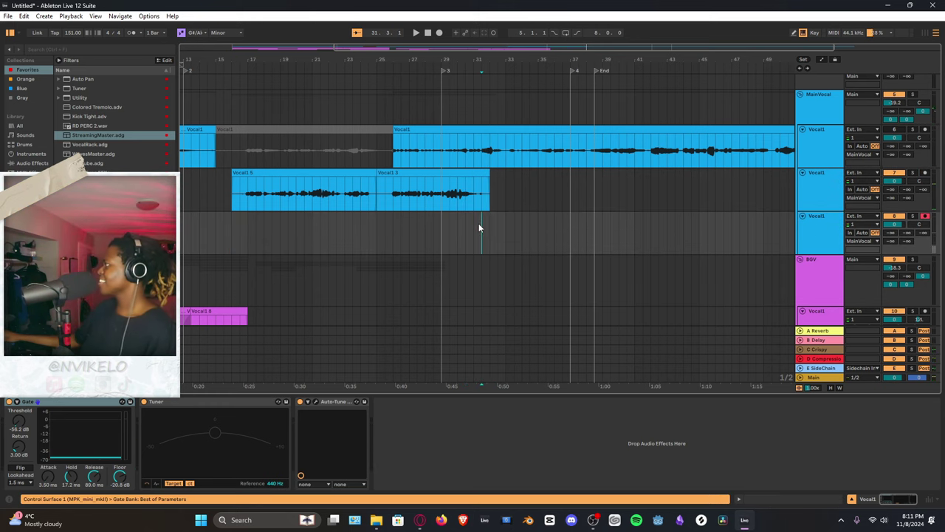
key("space")
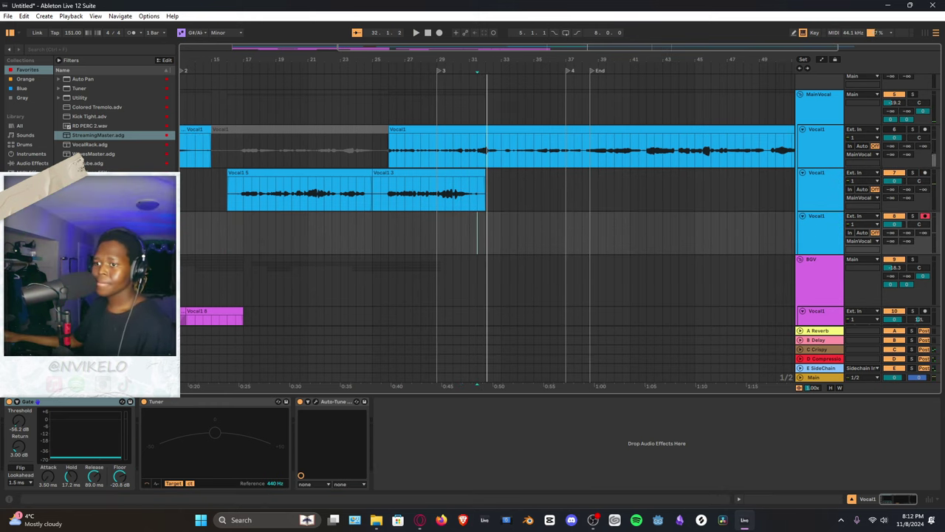
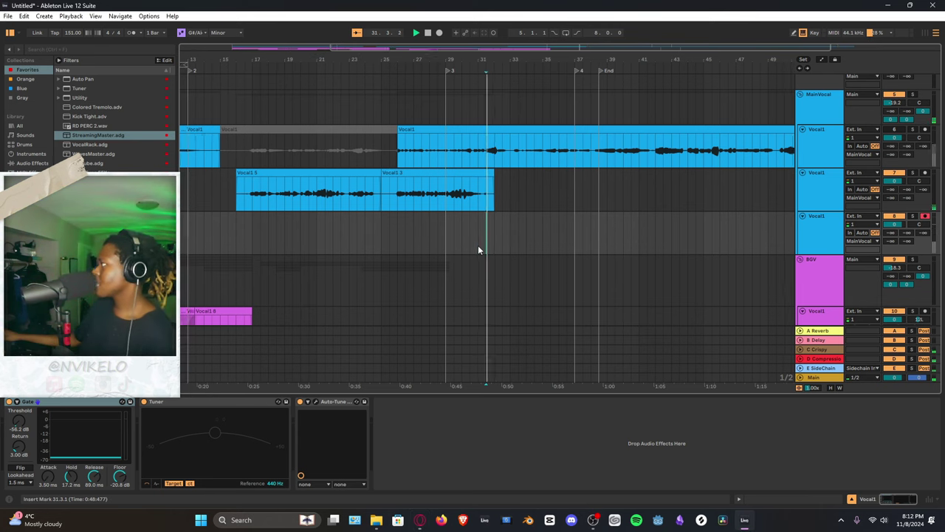
key("space")
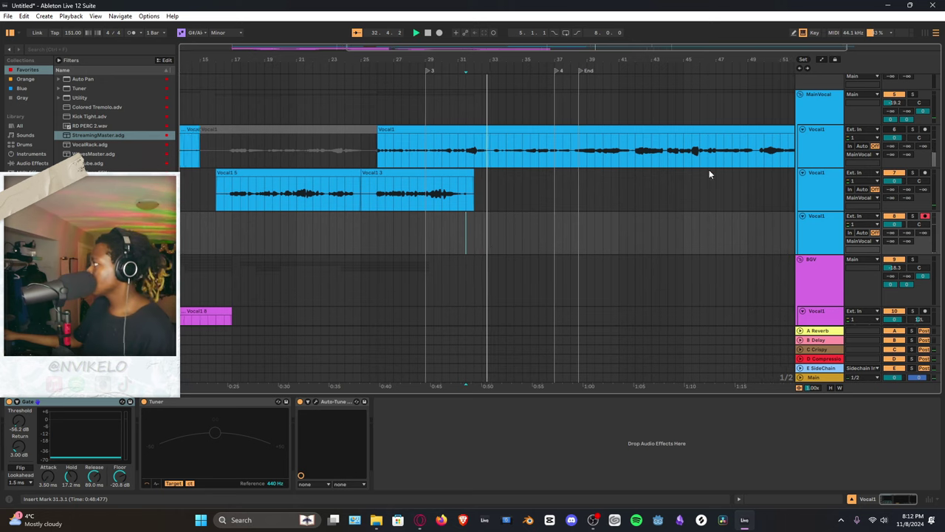
Try recording short takes on the third main Vocal1 track around bar 30.3 with the metronome on, and delete them
left_click(448, 229)
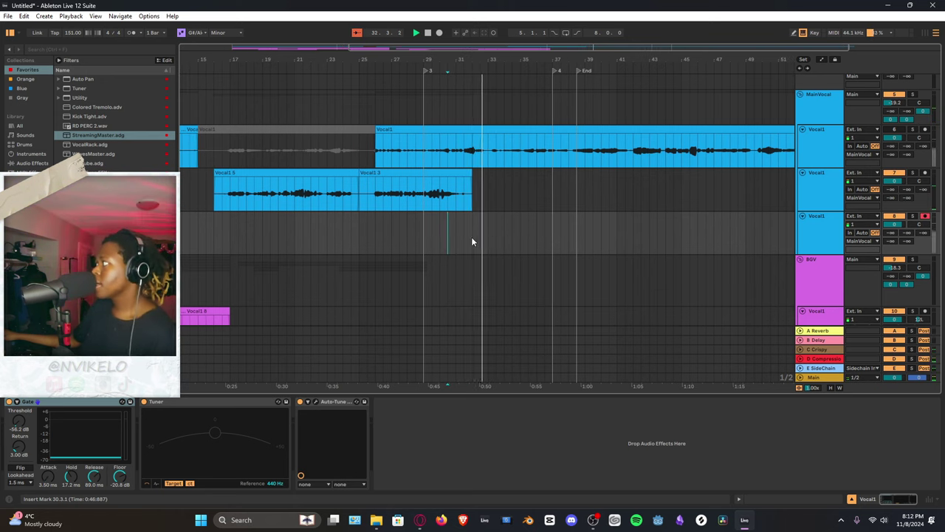
key("F9")
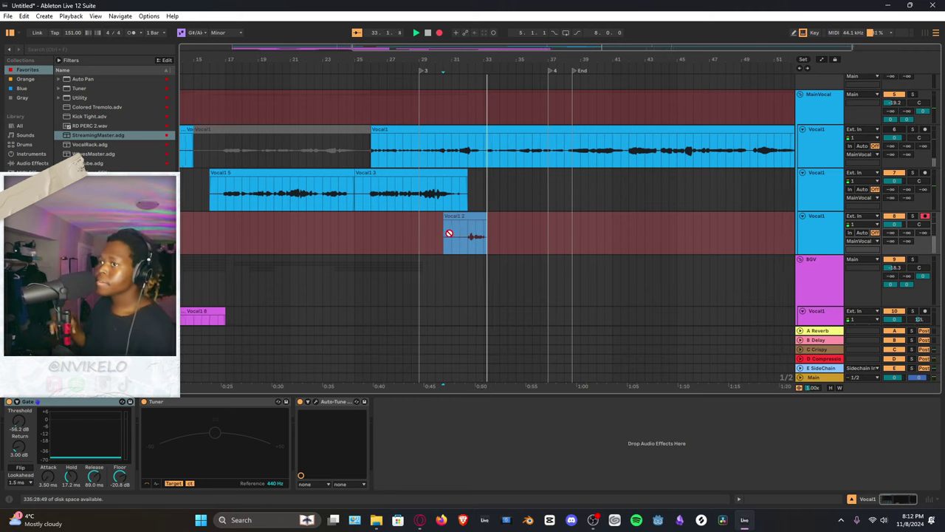
key("space")
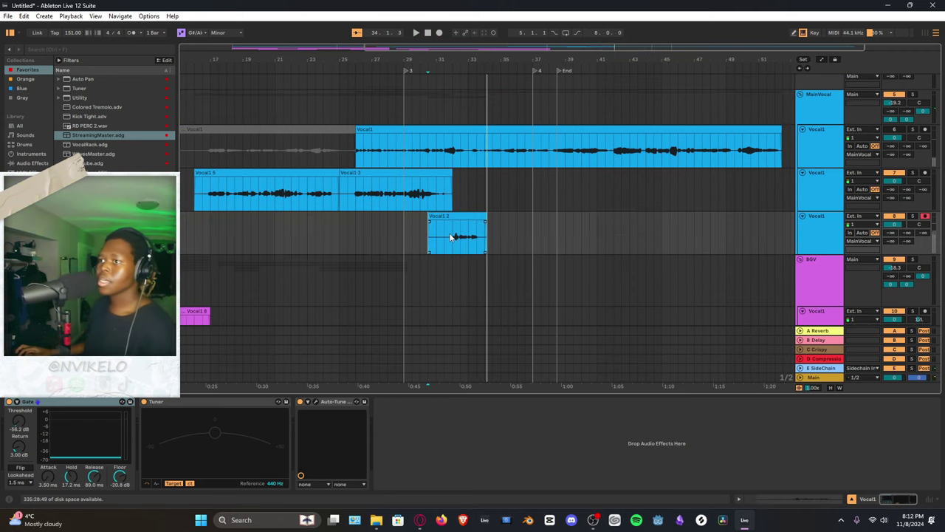
key("F9")
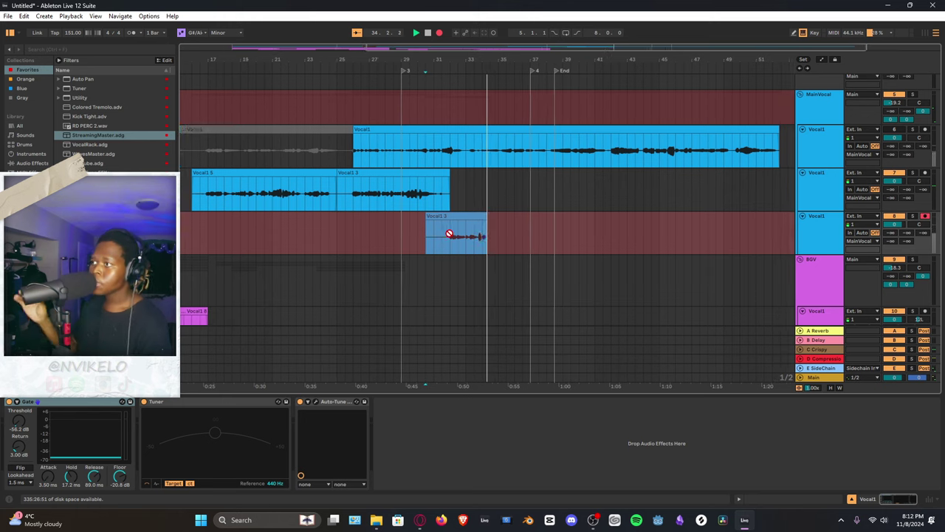
key("space")
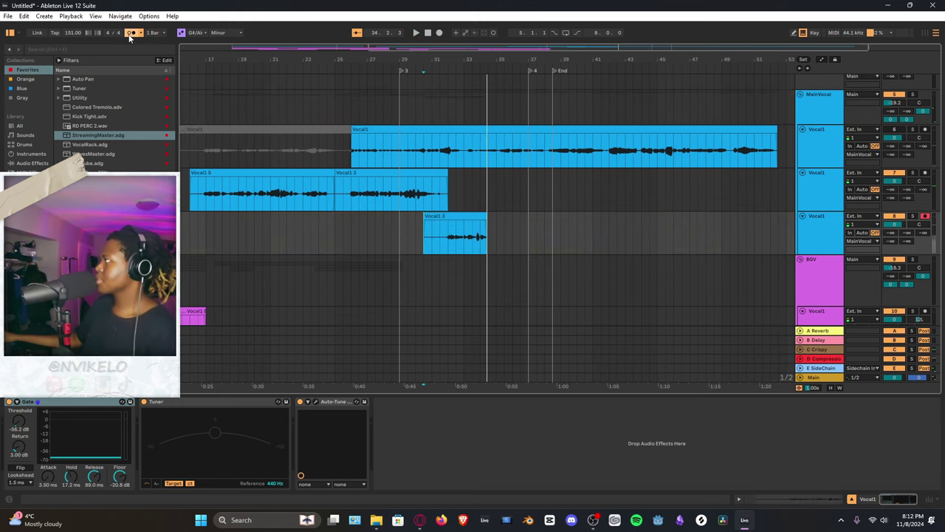
key("F9")
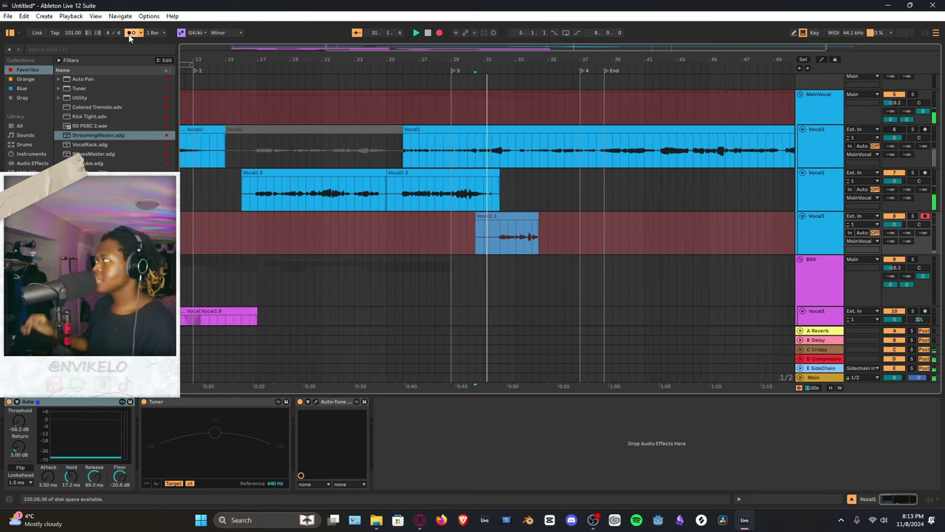
key("space")
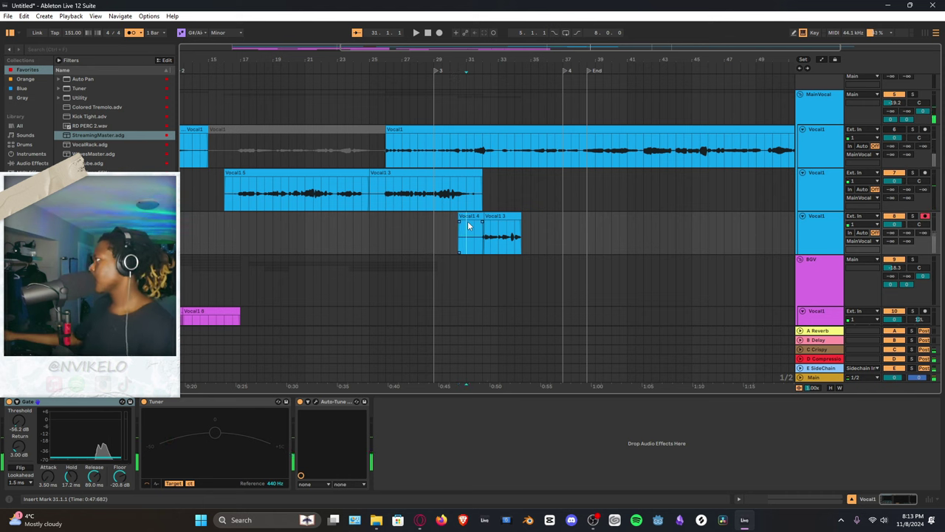
left_click_drag(455, 232, 549, 225)
key("Delete")
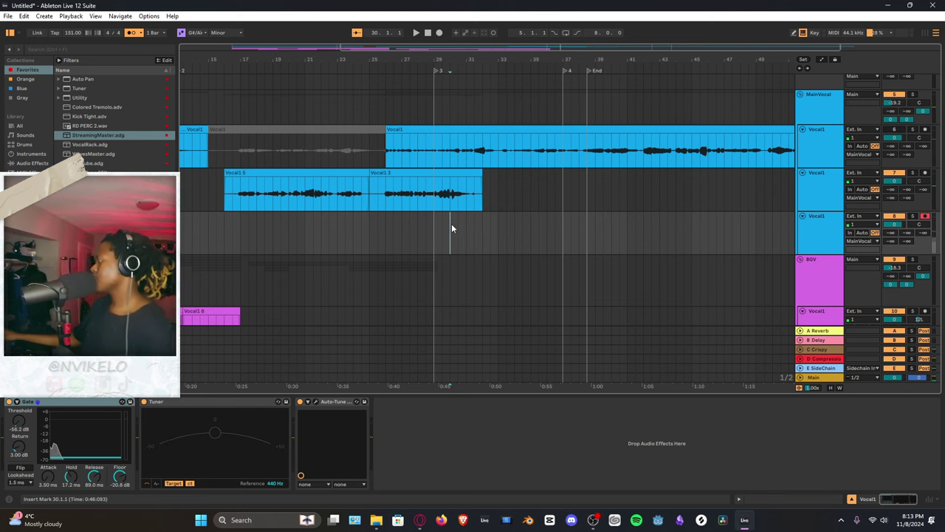
Record a take on the third main Vocal1 track from bar 30 to about bar 38 and play back from bars 36 and 32
key("F9")
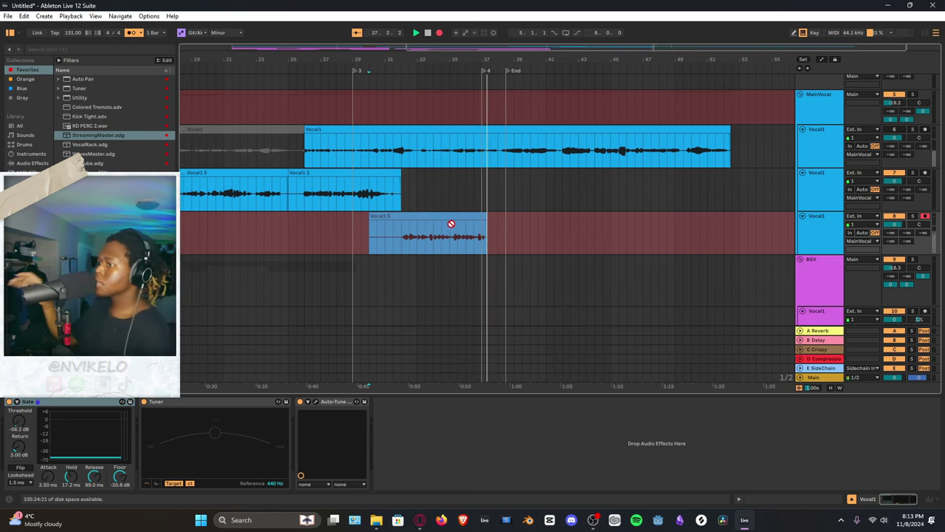
key("space")
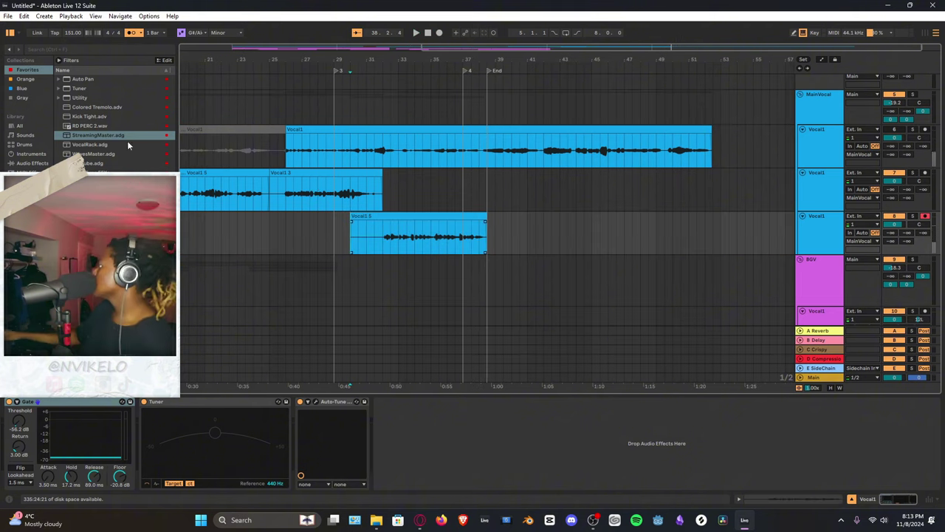
left_click(420, 520)
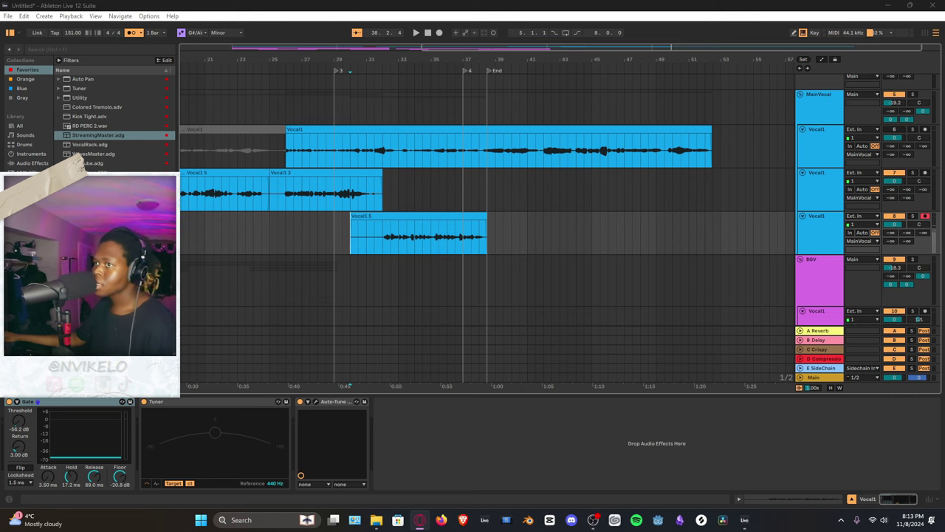
left_click(446, 198)
key("space")
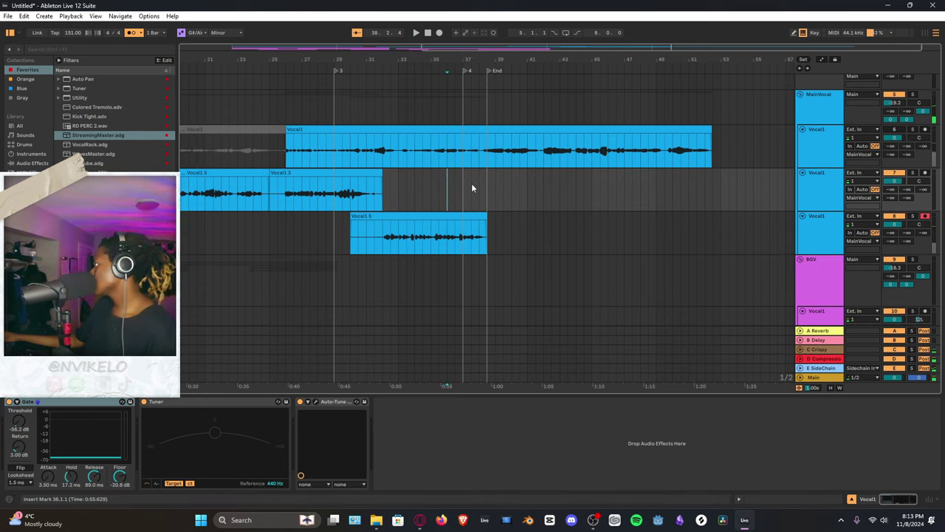
scroll(384, 189, "left", 6)
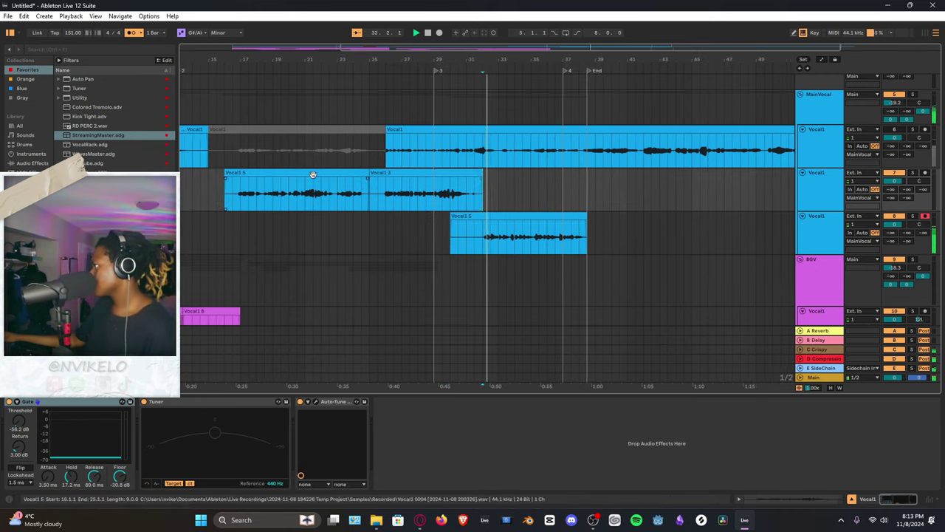
Play the song from bar 17, look over the BGV tracks, and listen to the background vocals from bar 5
left_click(234, 196)
scroll(347, 229, "left", 10)
key("space")
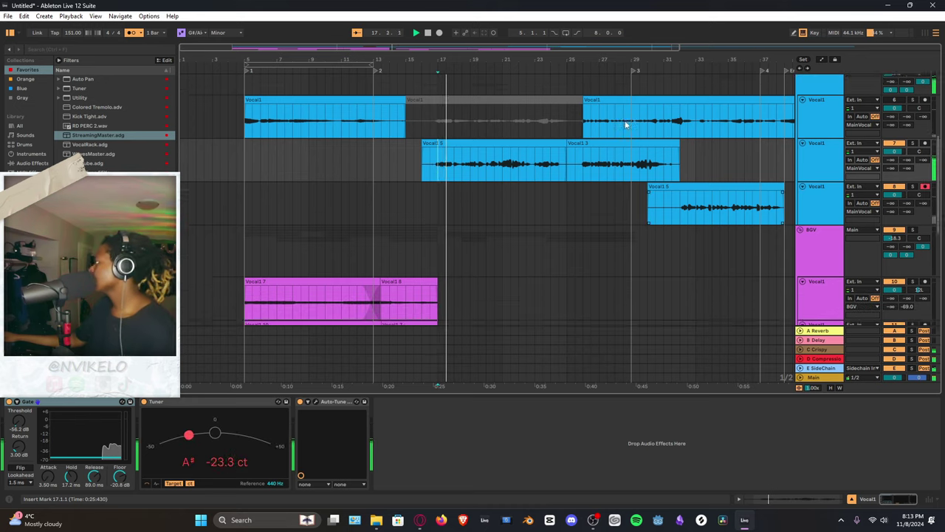
scroll(577, 253, "down", 5)
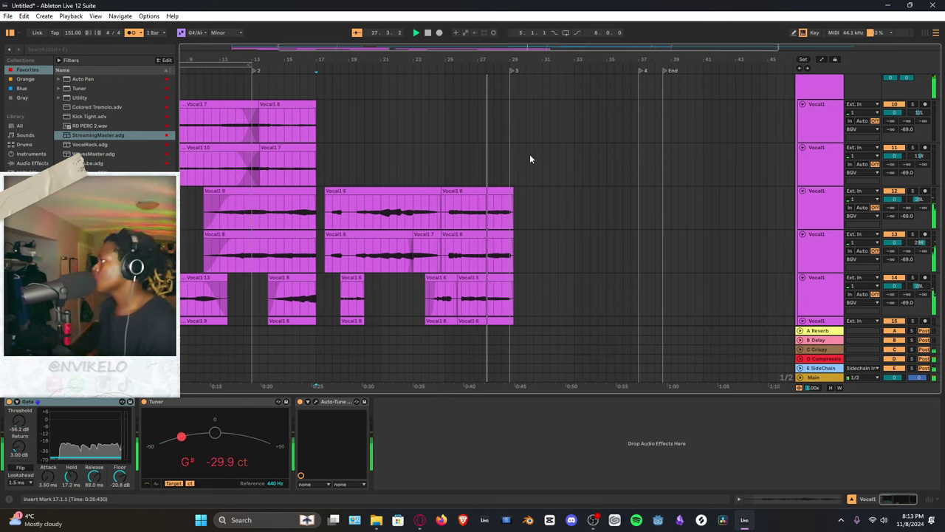
left_click_drag(445, 46, 442, 70)
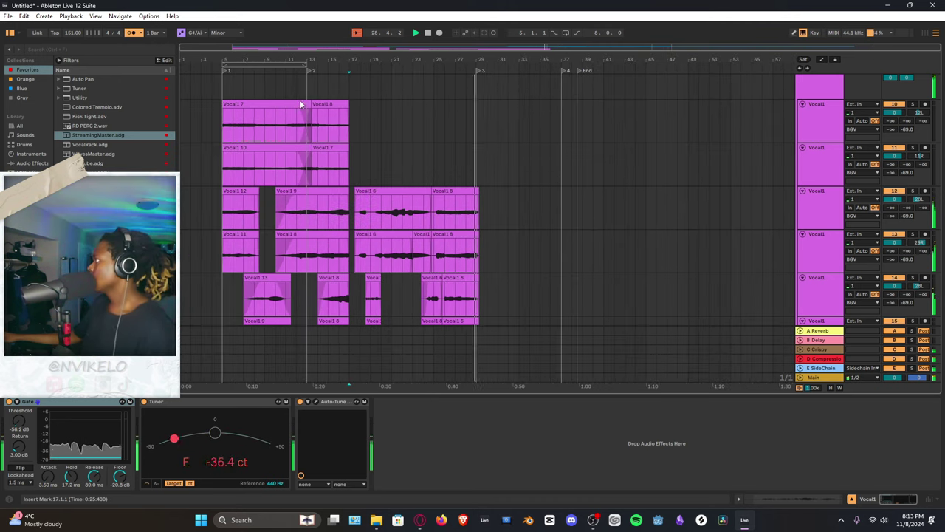
key("space")
left_click(225, 124)
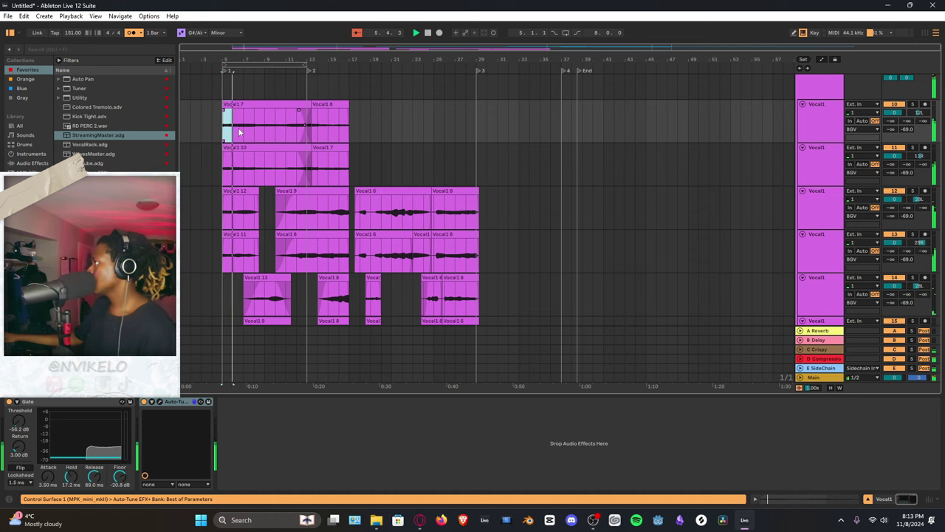
Try copying the clips at bars 5 to 17 on the first two BGV Vocal1 tracks to bar 29
left_click_drag(238, 131, 348, 169)
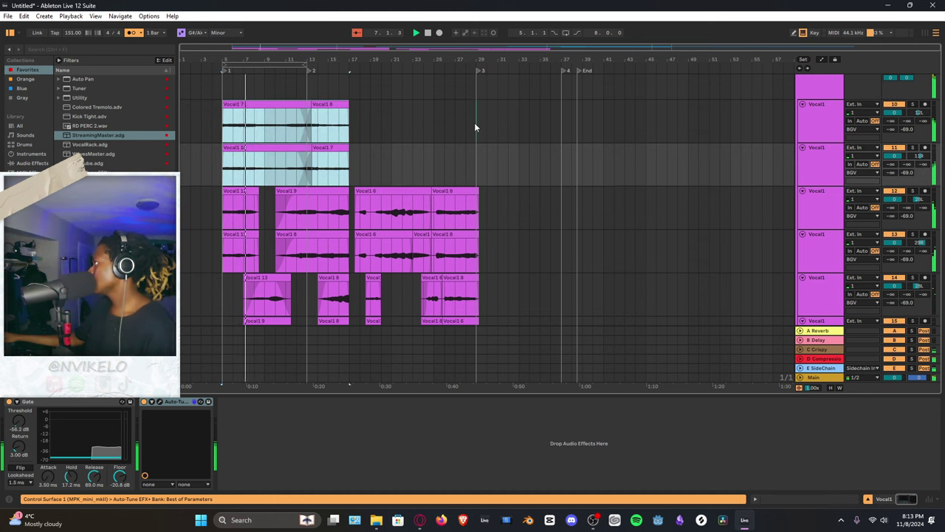
left_click(475, 126)
key("ctrl+v")
scroll(513, 141, "up", 1)
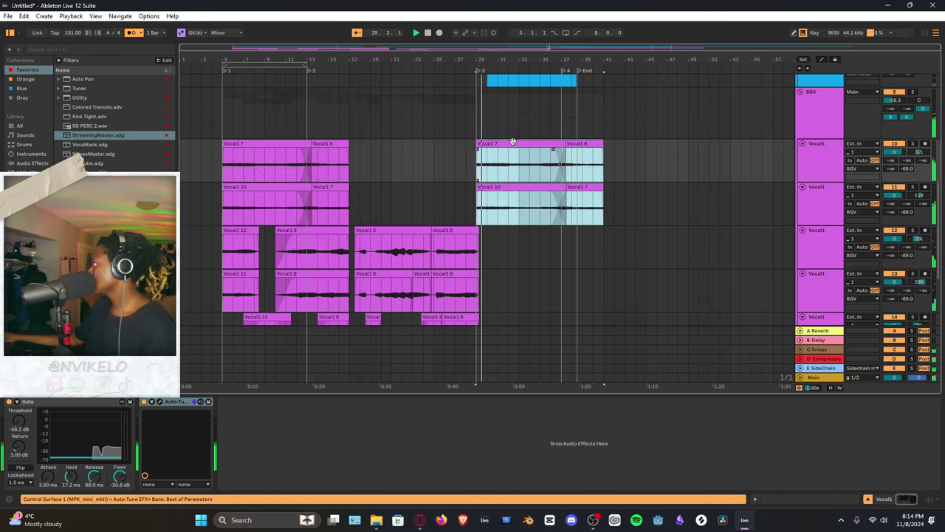
key("Delete")
Play back the existing background vocals from bars 25 and 26 to find where a new layer fits
left_click(477, 168)
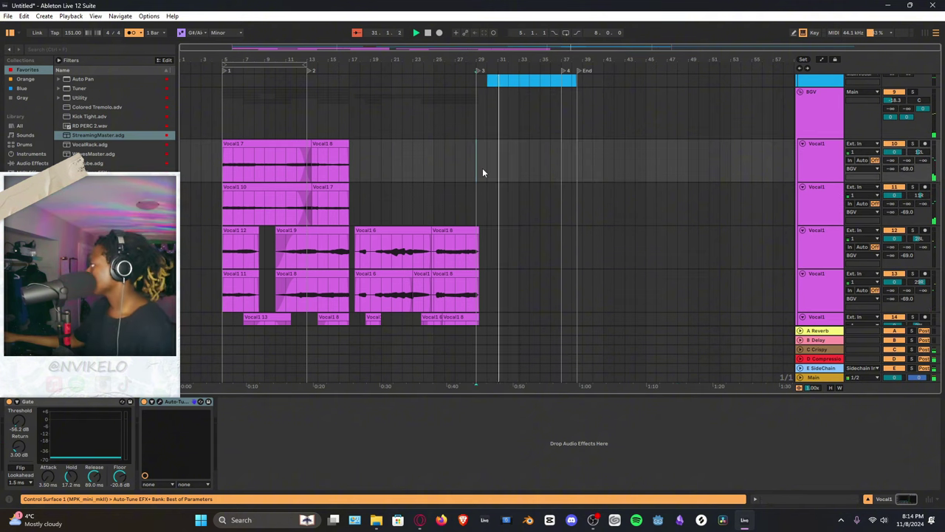
left_click(466, 168)
left_click(425, 163)
key("space")
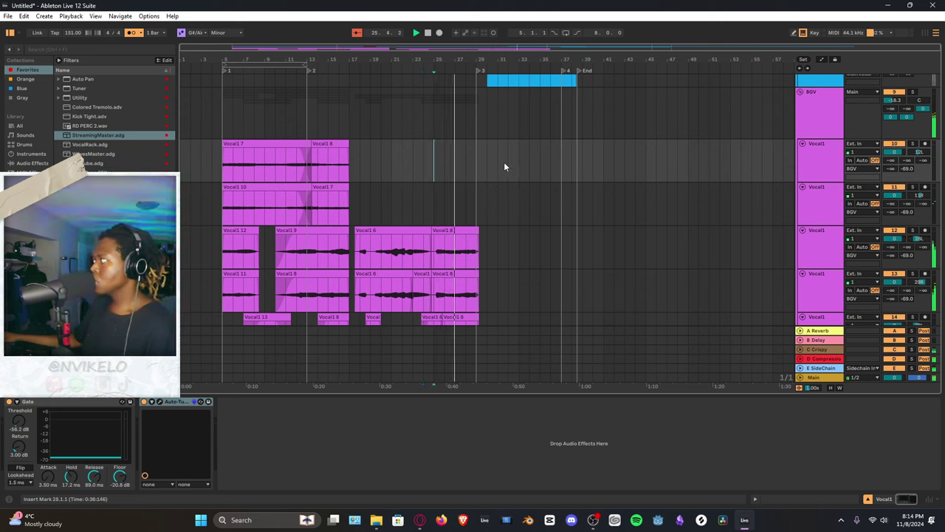
left_click(444, 158)
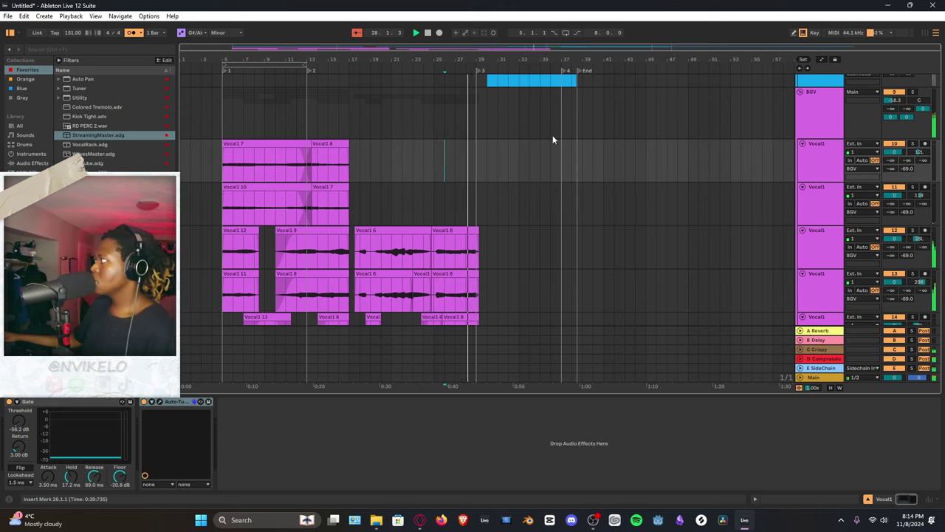
Arm the first BGV Vocal1 track and record a layer from bar 25 past bar 29, replacing the first take with a second
left_click_drag(500, 64, 366, 155)
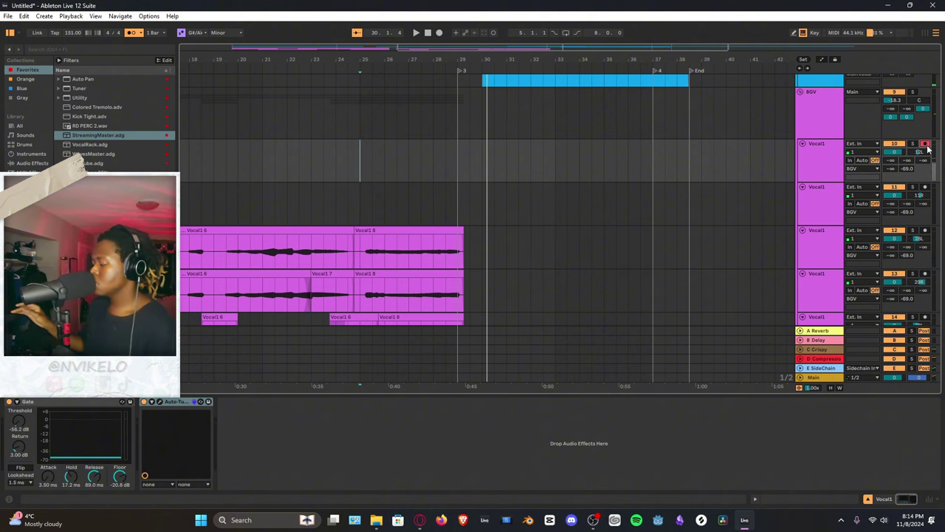
key("F9")
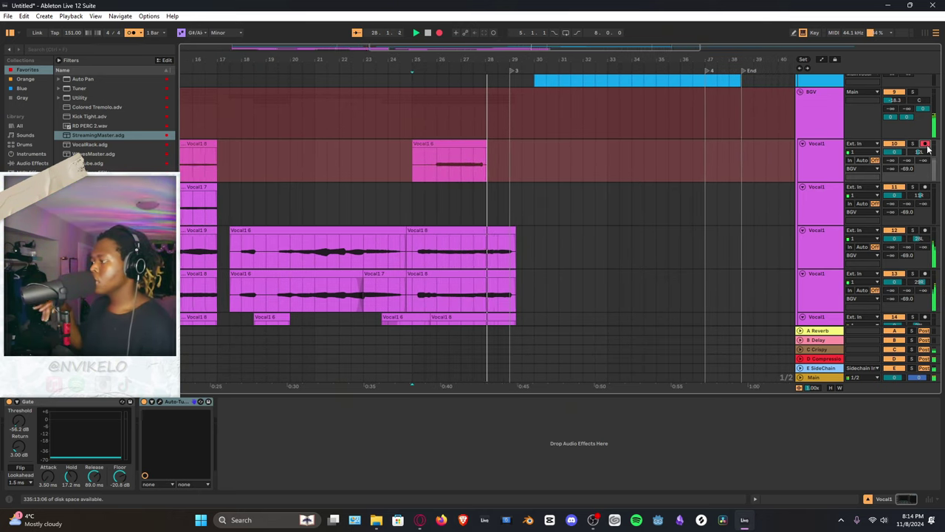
key("space")
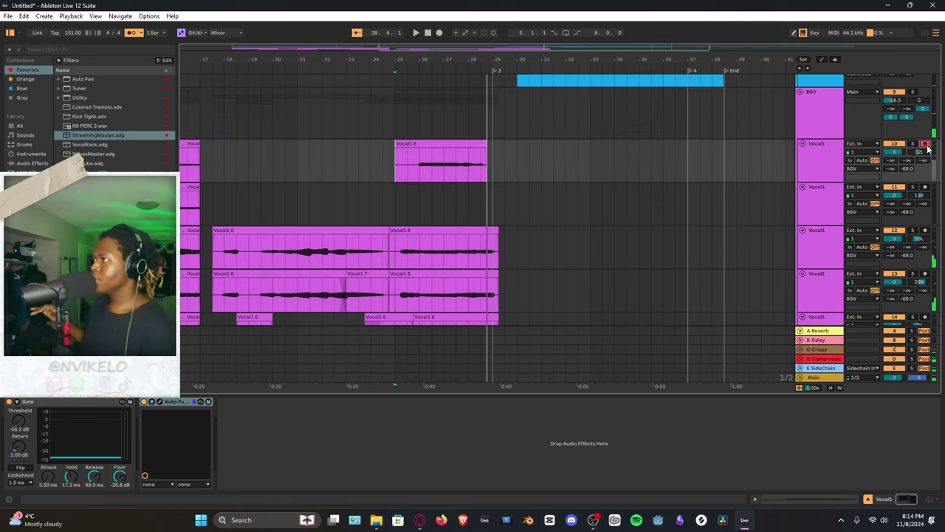
key("F9")
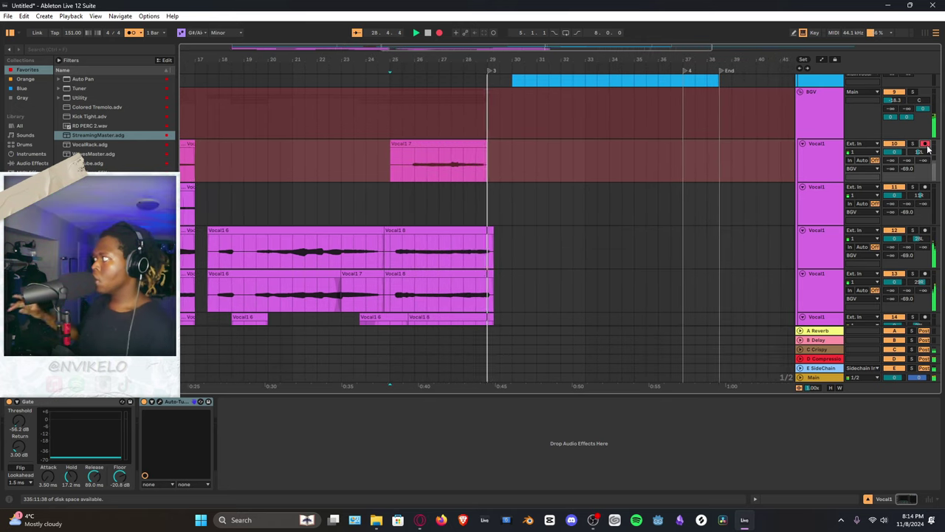
key("space")
Record a matching layer on the second BGV Vocal1 track from bar 25, trim both takes' ends at bar 29, and play them
left_click(926, 189)
key("F9")
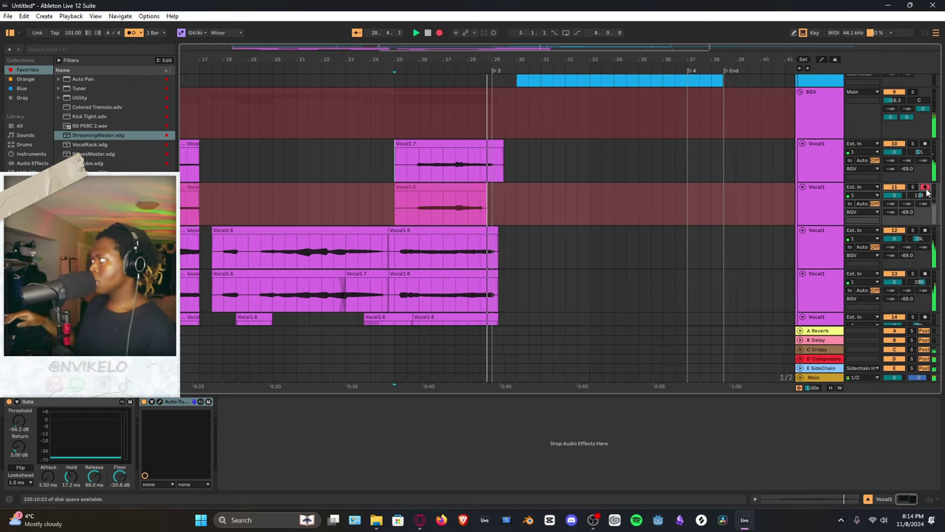
key("space")
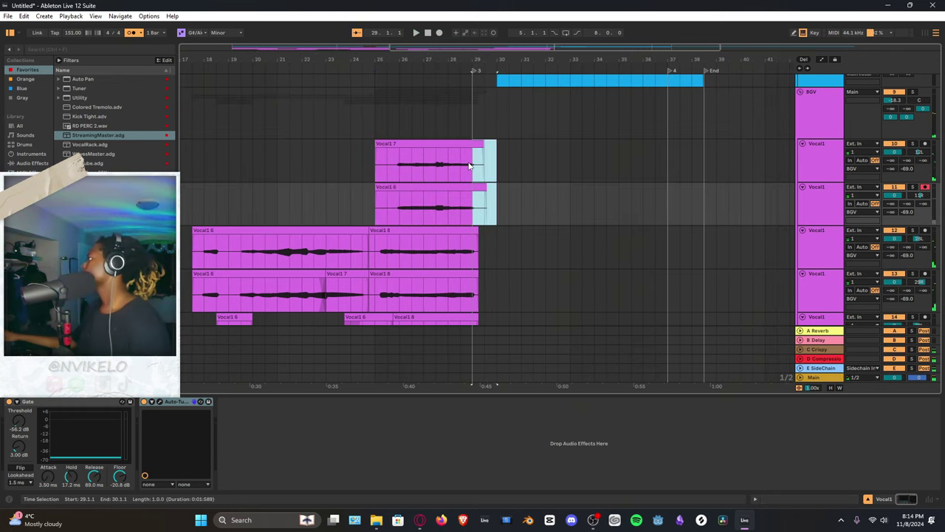
left_click(458, 156)
key("space")
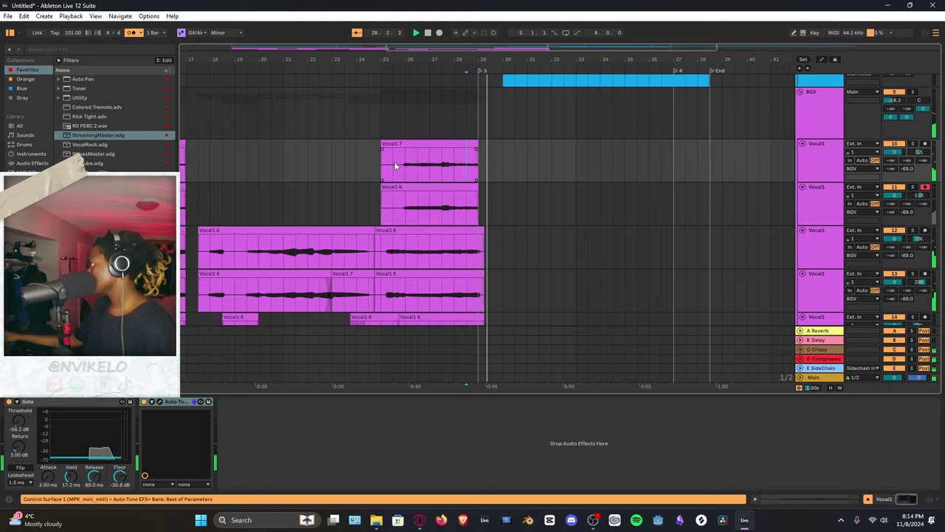
Trim the starts of the two new BGV takes to bar 25.3 and the third main take's start to bar 32
left_click_drag(395, 166, 380, 210)
scroll(523, 144, "up", 3)
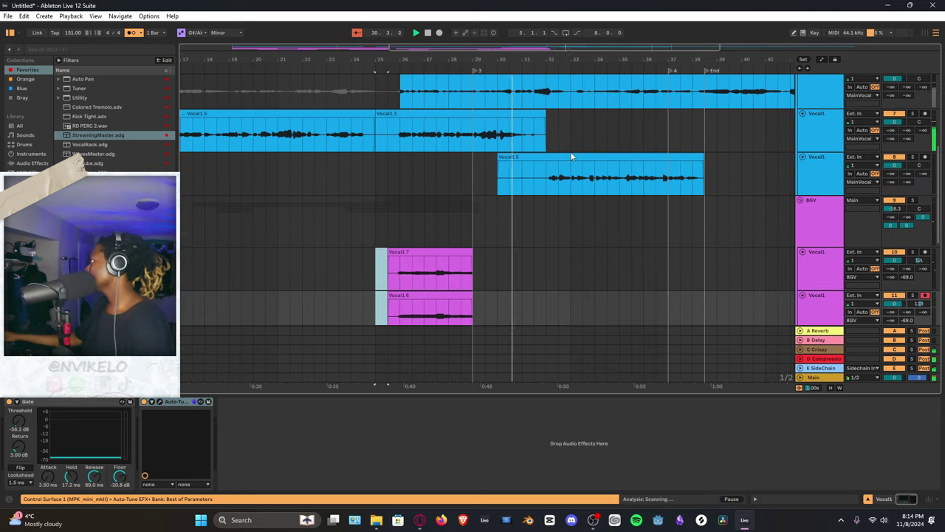
left_click_drag(542, 187, 488, 180)
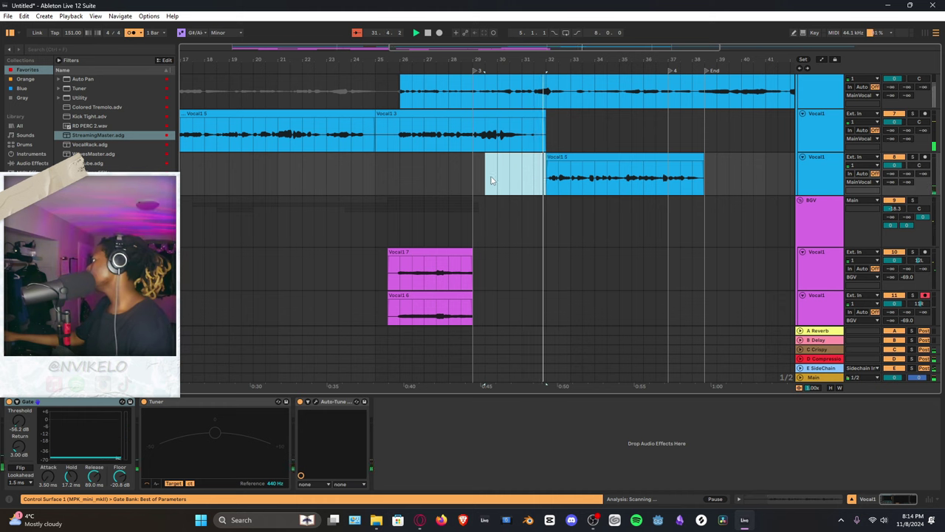
left_click_drag(563, 58, 558, 103)
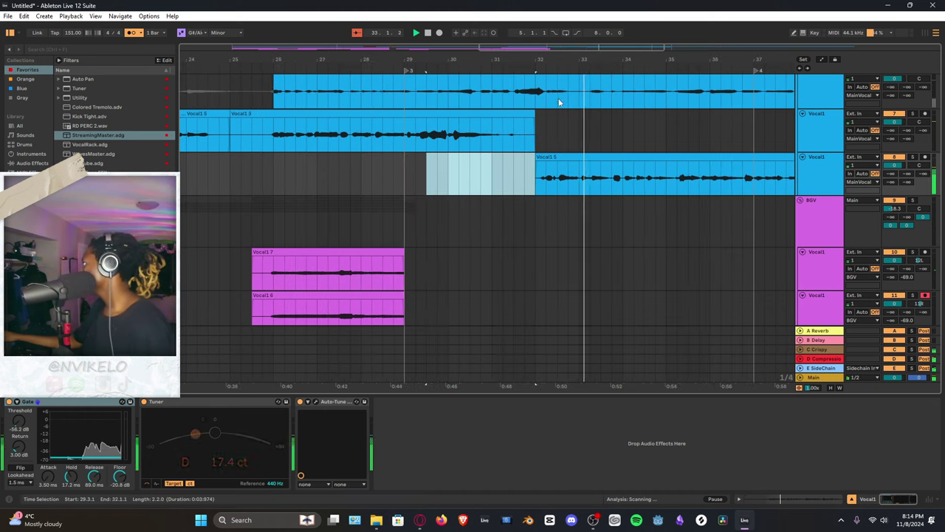
key("minus")
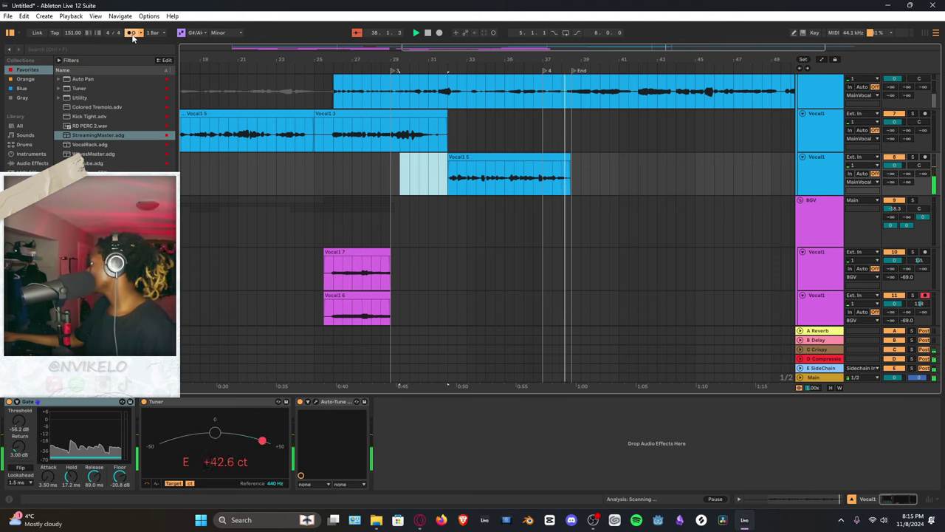
Select the take on the third main Vocal1 track and play it back from bar 32
left_click(450, 157)
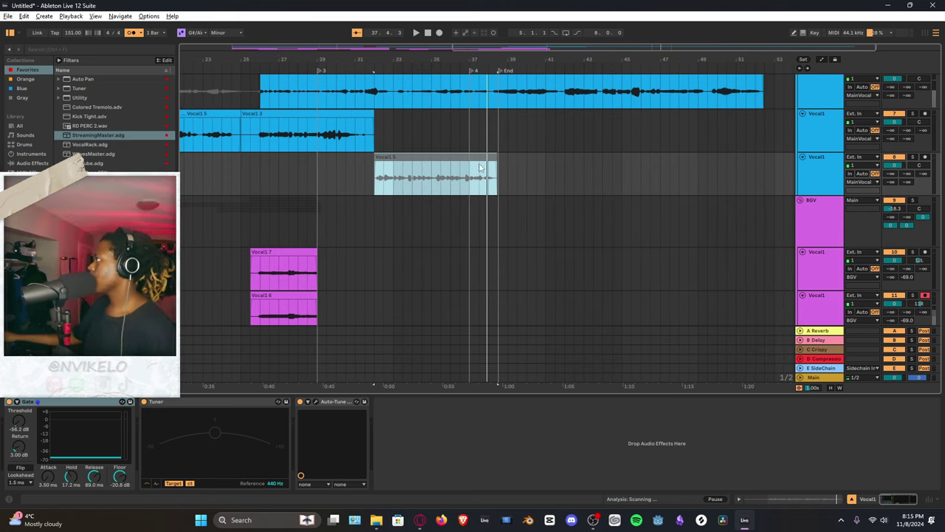
left_click(471, 160)
left_click(472, 160)
scroll(463, 155, "left", 5)
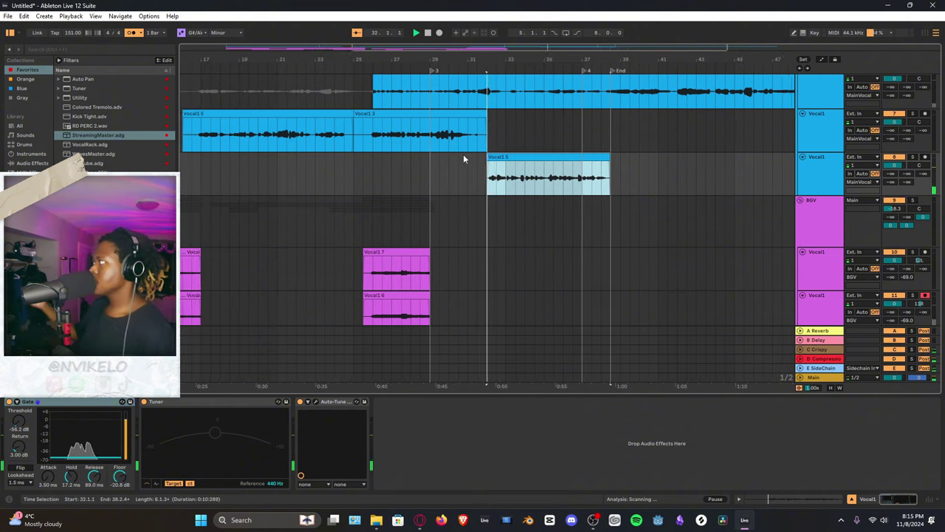
Delete the take starting at bar 32 on the third main Vocal1 track and play the arrangement from bar 29.3
left_click(478, 166)
key("Delete")
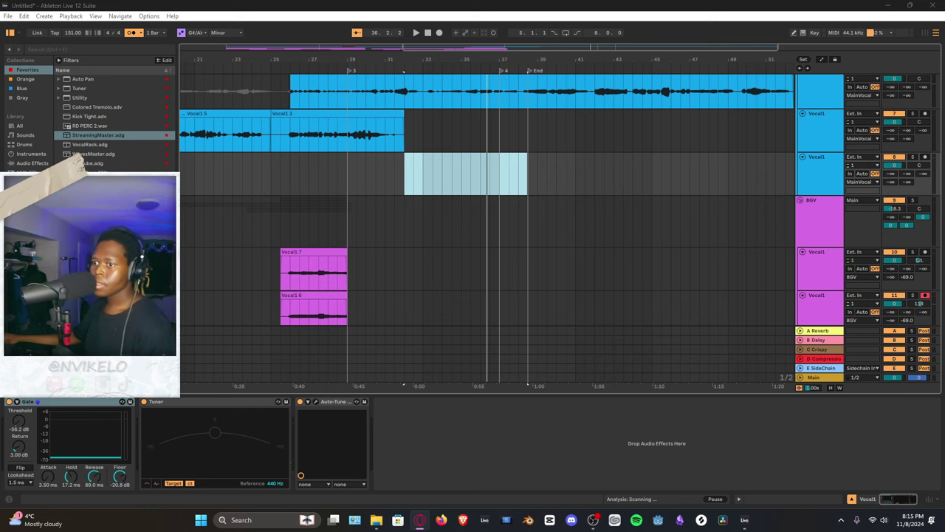
left_click(397, 167)
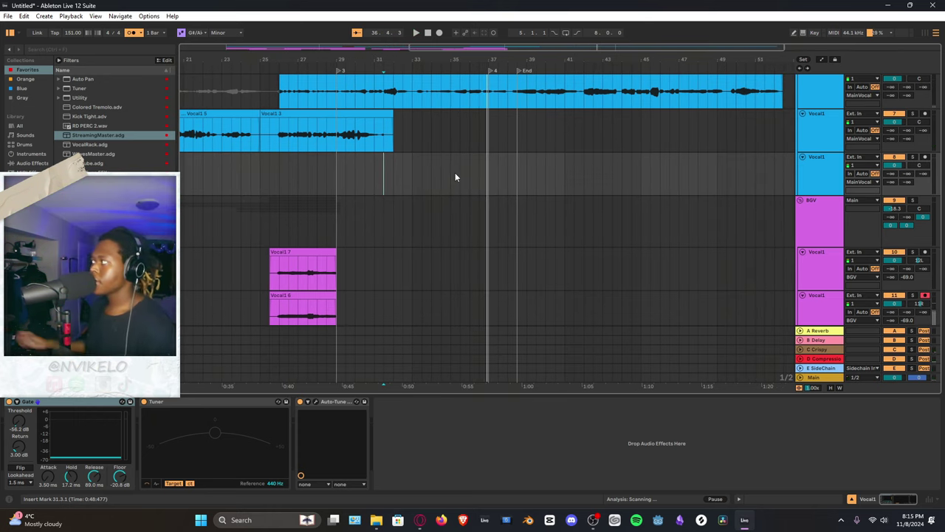
scroll(389, 107, "down", 2)
scroll(339, 93, "up", 2)
scroll(340, 92, "left", 3)
left_click(487, 162)
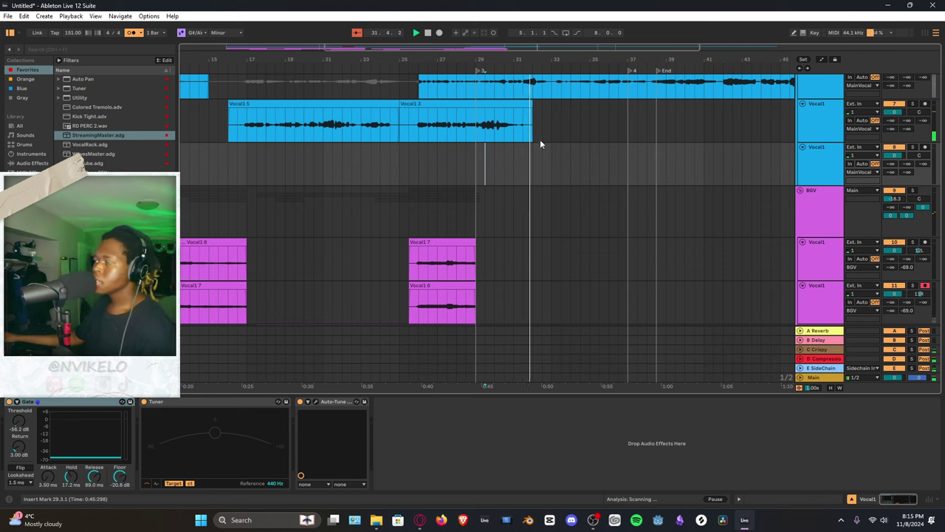
key("space")
key("space")
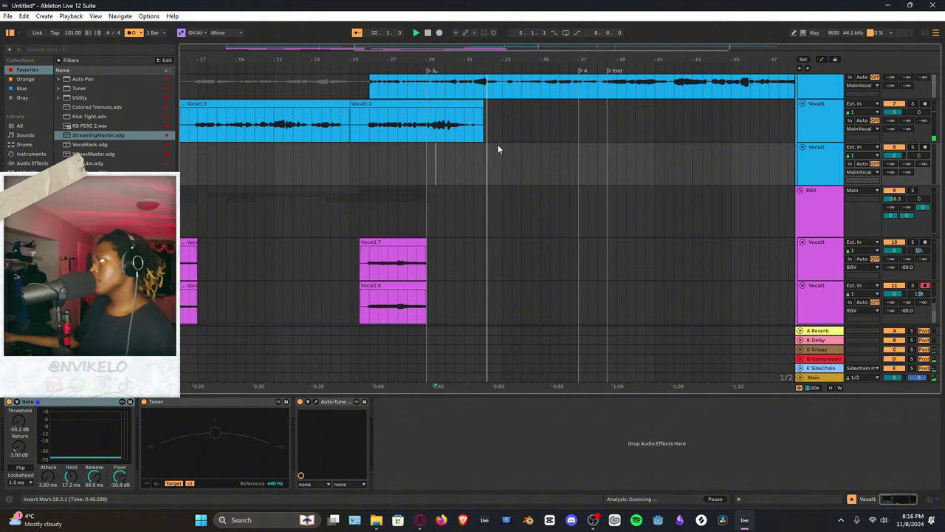
Play back the passage from bar 31 several times to examine where the next main vocal line should enter
left_click(463, 152)
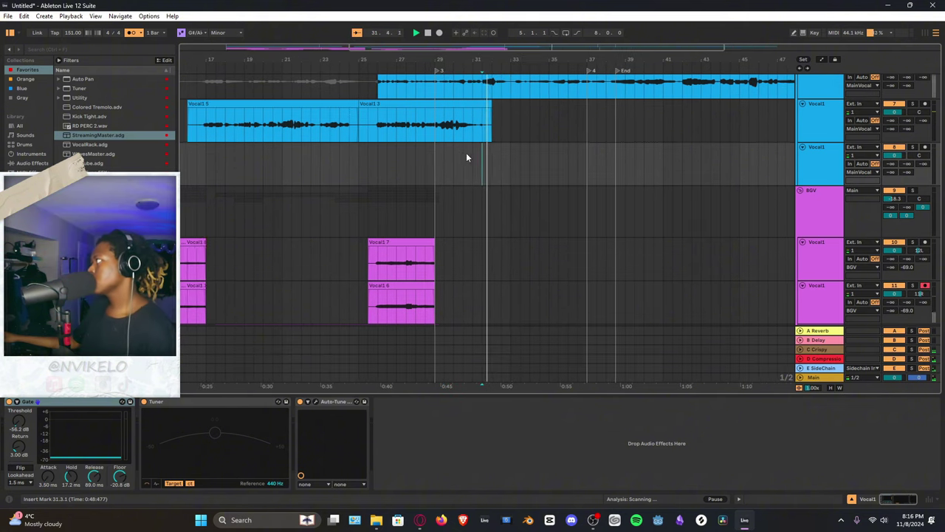
key("space")
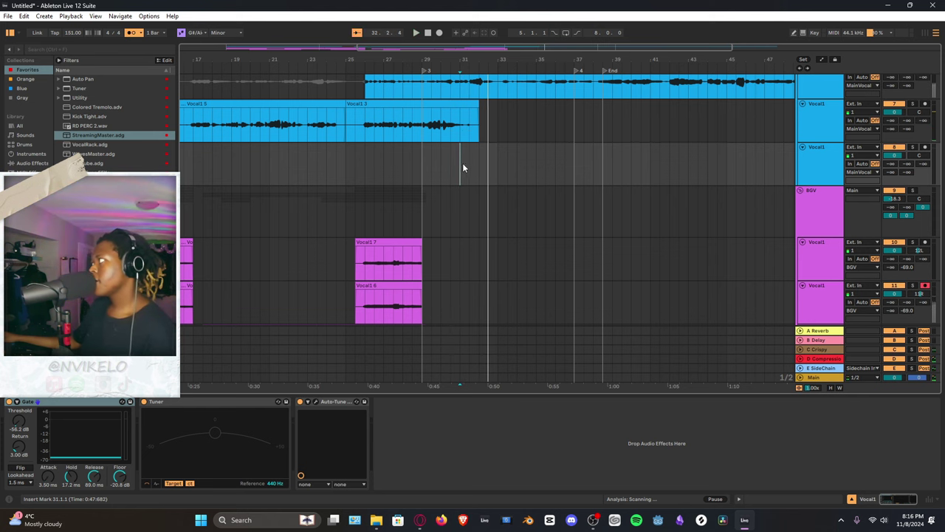
key("space")
key("space")
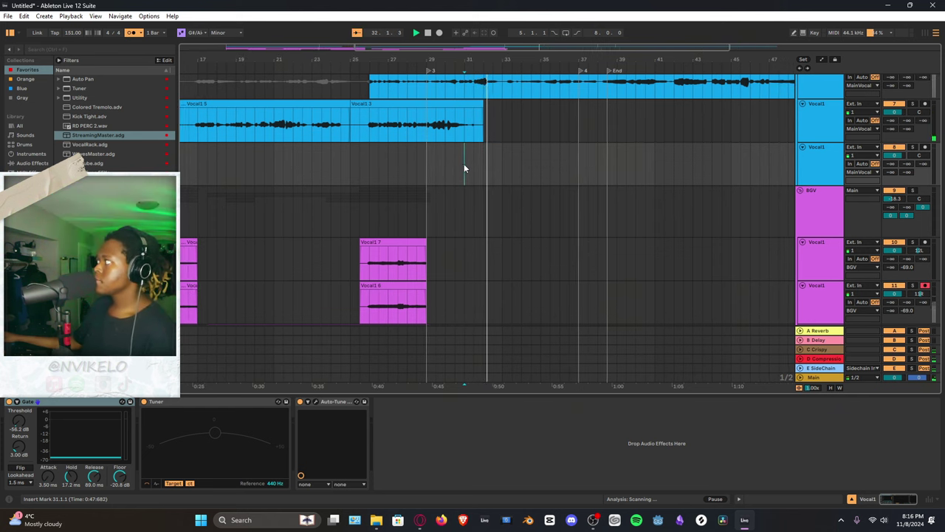
key("space")
key("space")
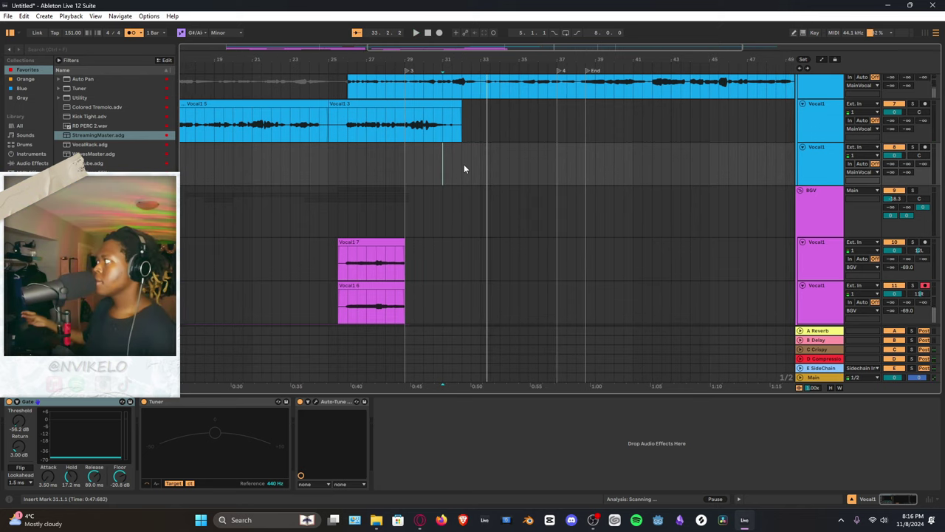
left_click(464, 164)
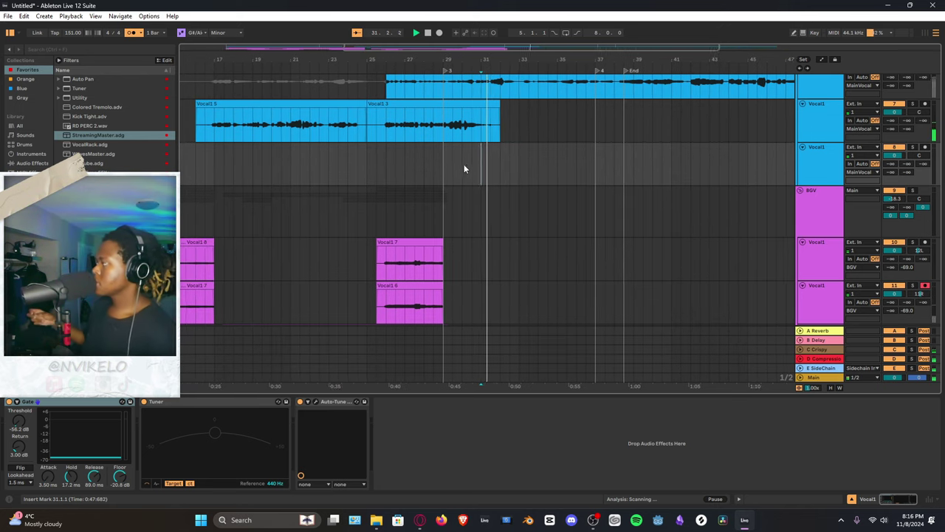
key("space")
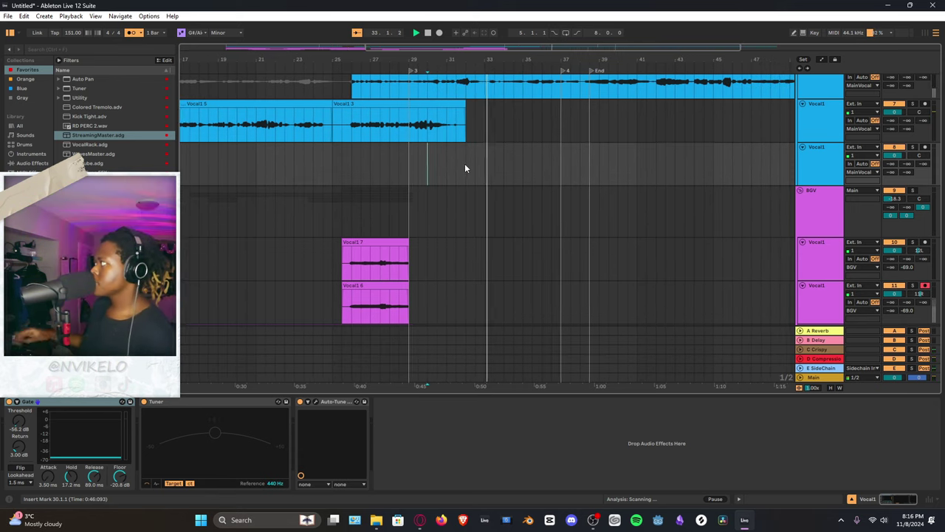
Deactivate the end of the second main Vocal1 track's take from bar 31 to 32 and play from bar 30.3
left_click(431, 152)
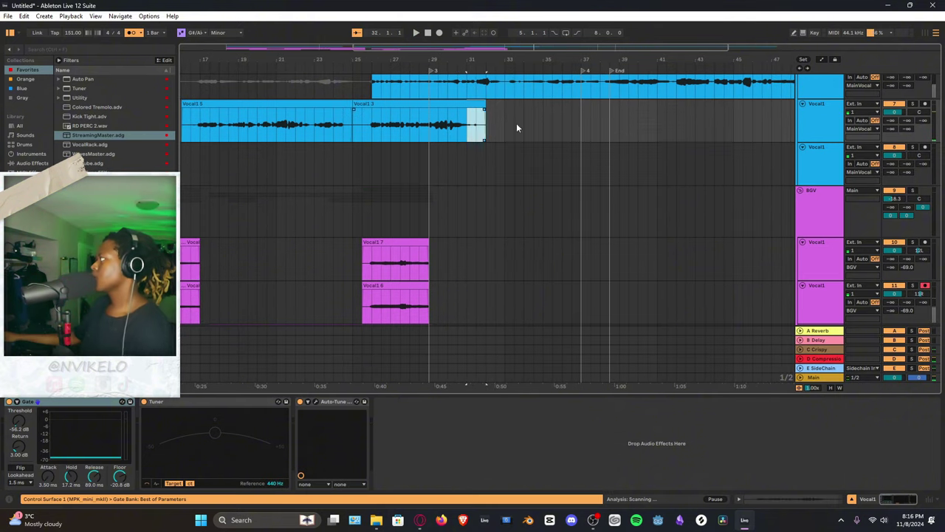
left_click(458, 157)
key("space")
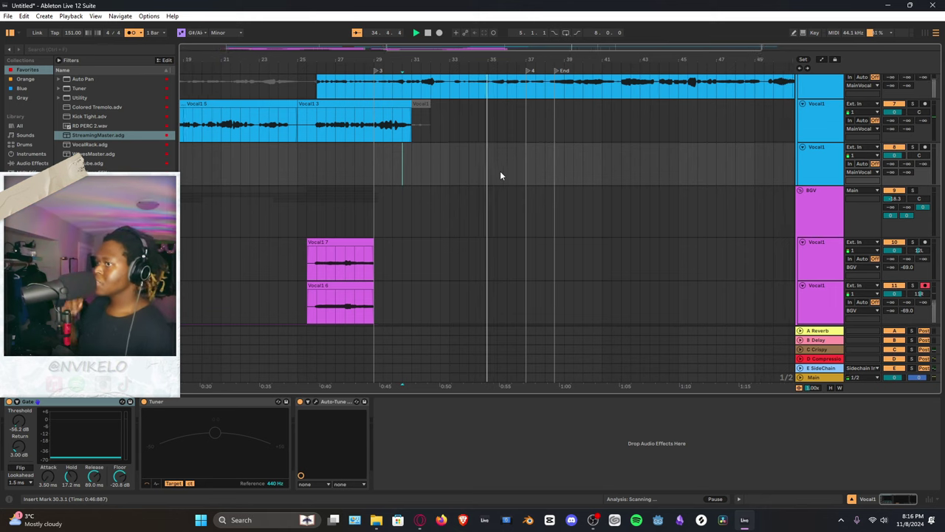
key("space")
key("F9")
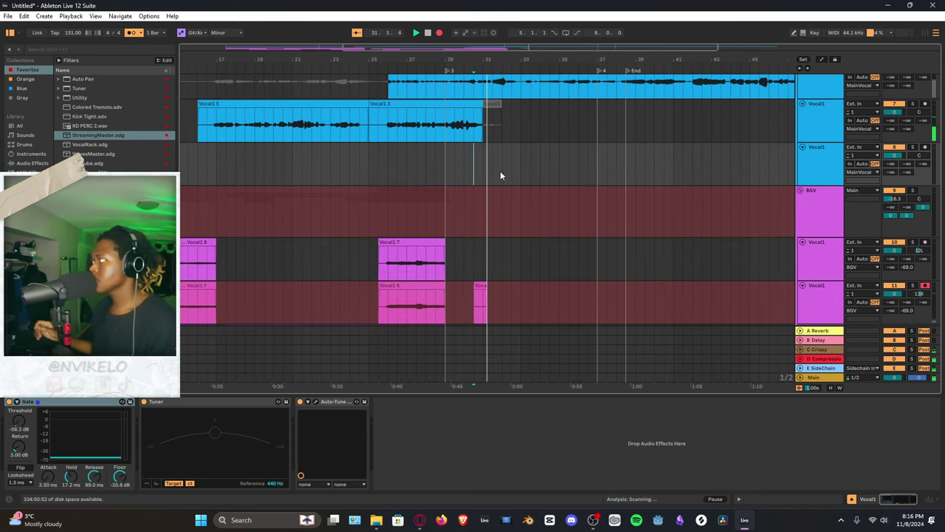
key("space")
key("ctrl+z")
Arm the third main Vocal1 track and record a take from bar 30.3 to about bar 38, redoing it twice
left_click(925, 146)
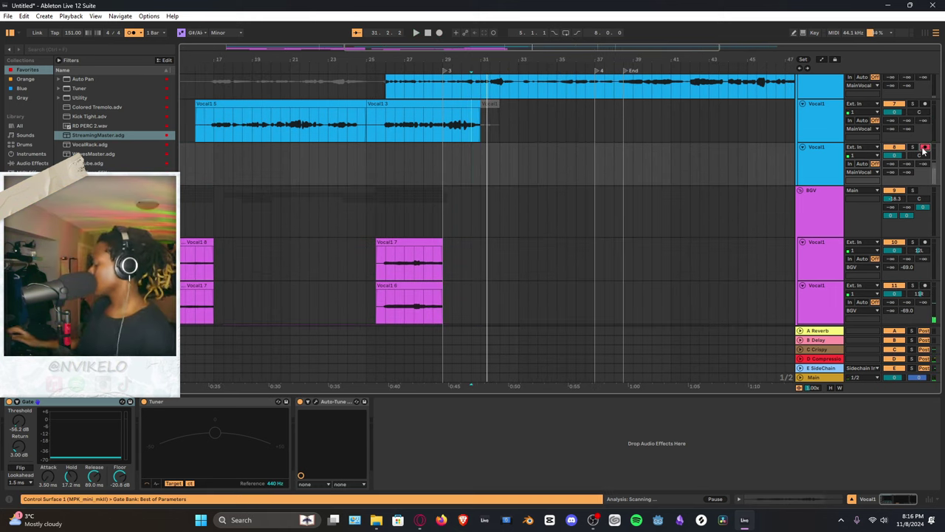
key("F9")
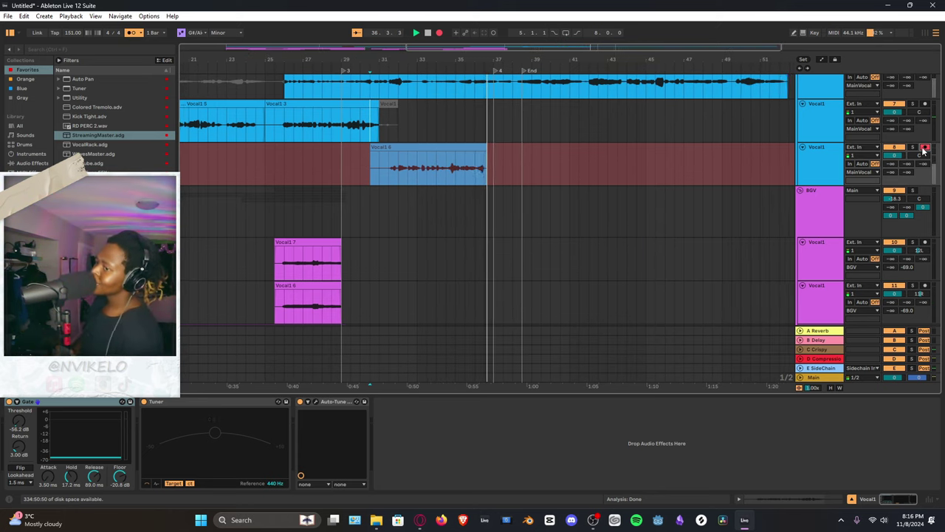
key("space")
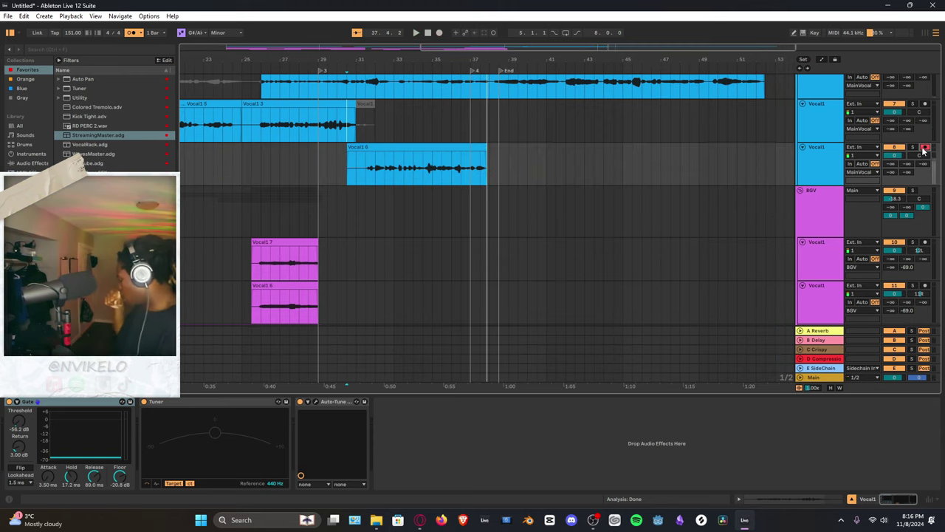
key("F9")
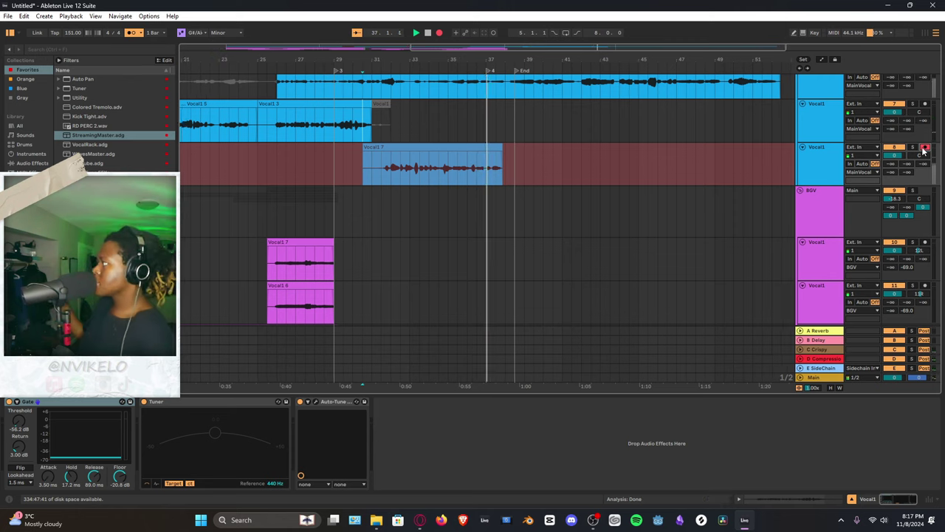
key("space")
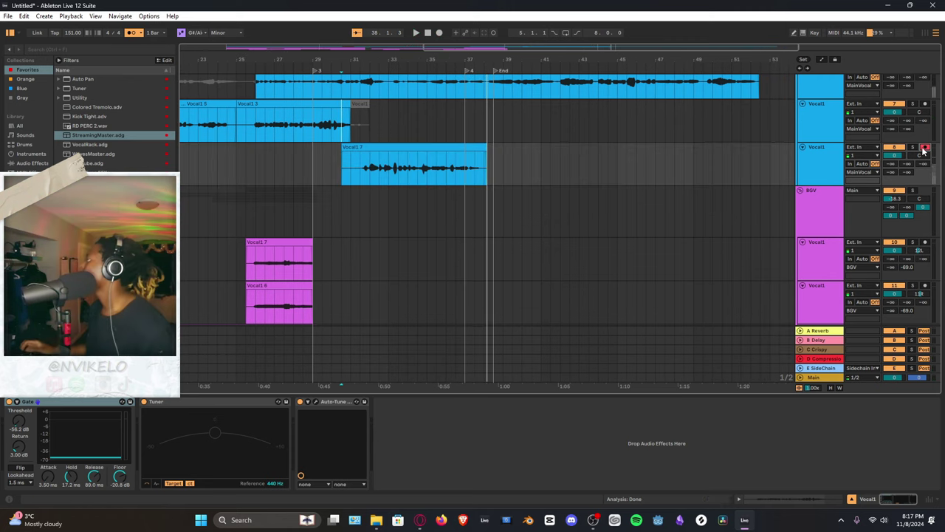
key("space")
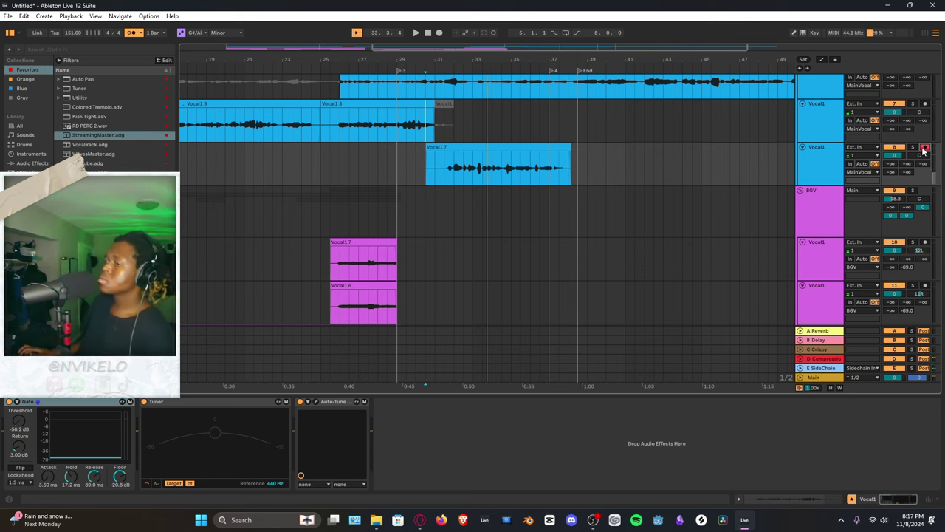
key("F9")
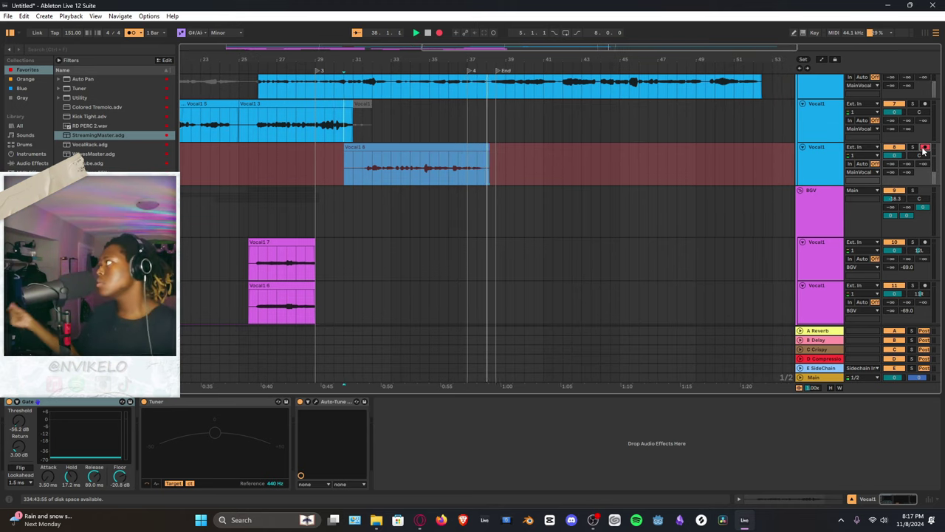
key("space")
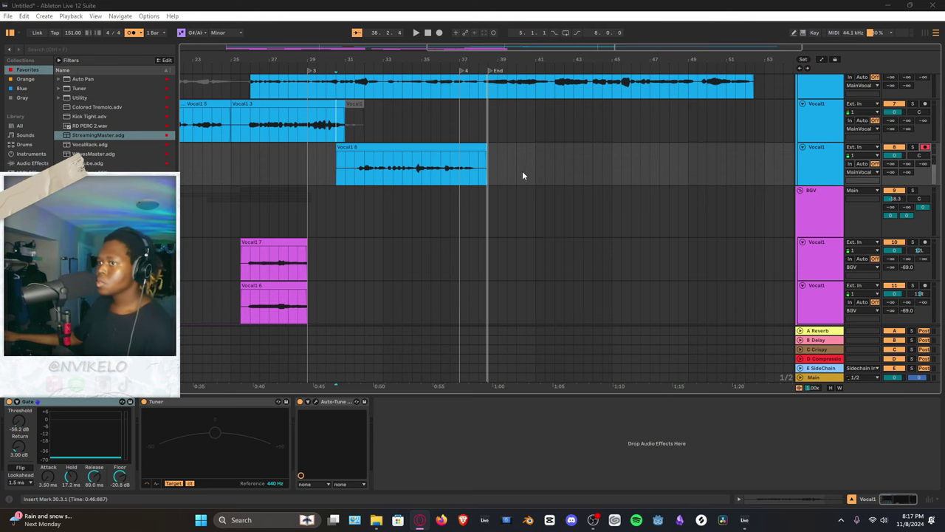
Record a take on the second main Vocal1 track from bar 36.3 to bar 41 and play it from bar 37
left_click(435, 127)
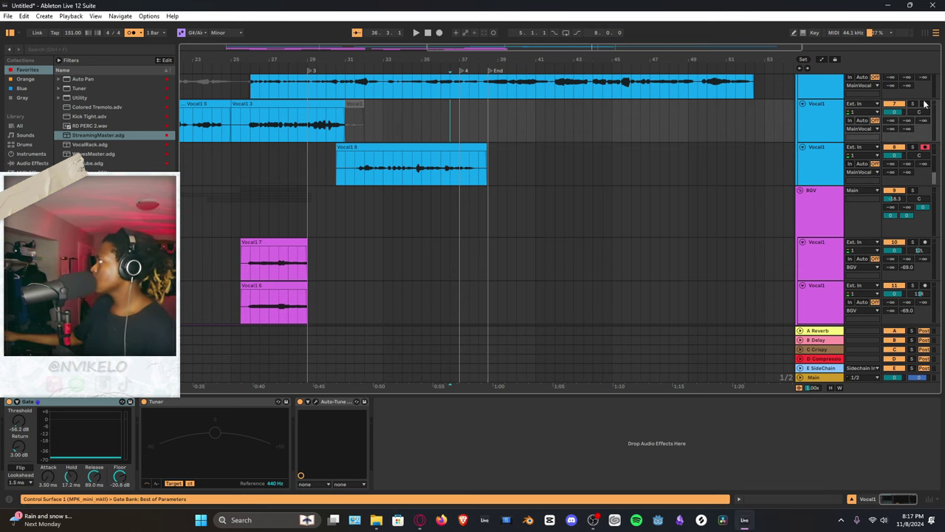
key("F9")
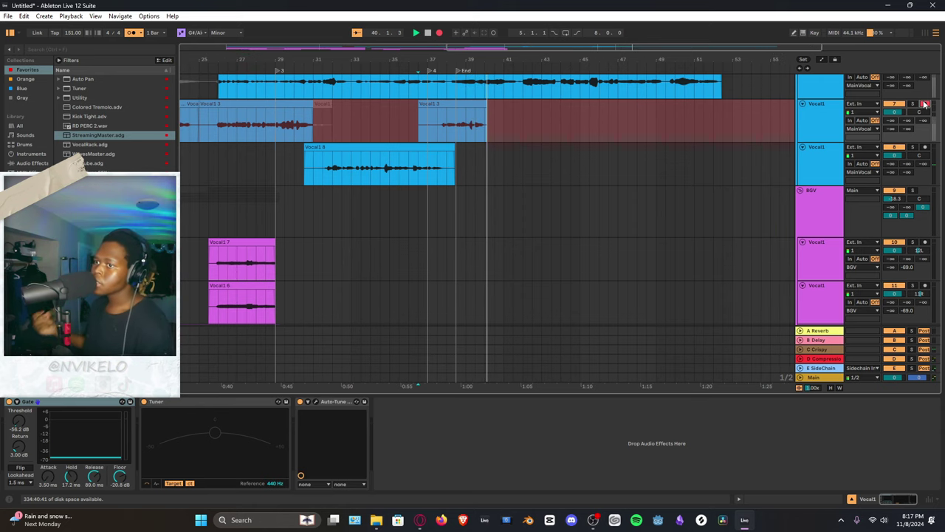
key("space")
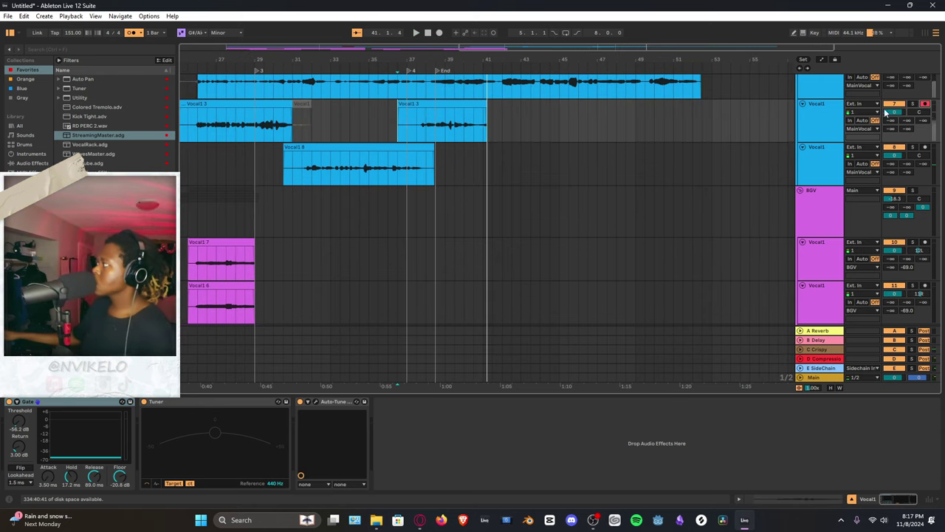
left_click(409, 118)
key("space")
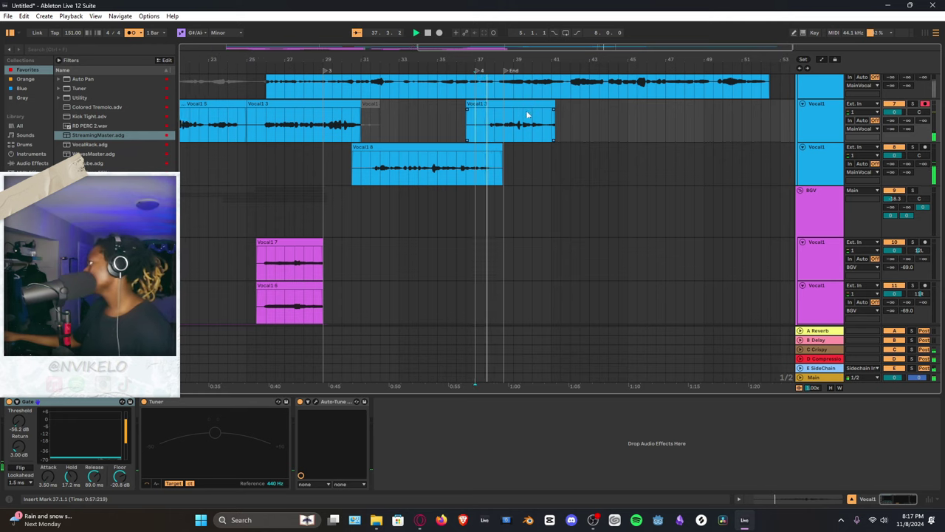
Trim the new take's start on the second main Vocal1 track to bar 37.3, then delete the whole take
left_click_drag(485, 115, 464, 117)
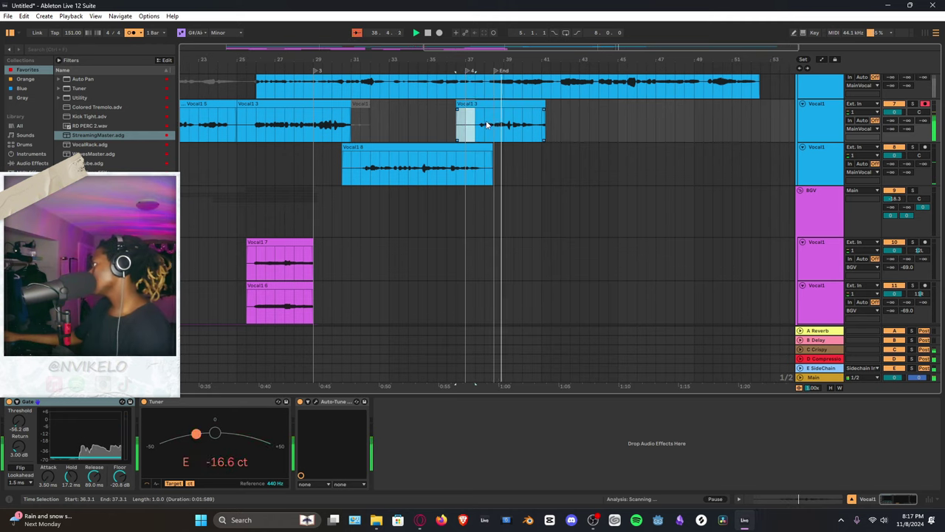
key("Delete")
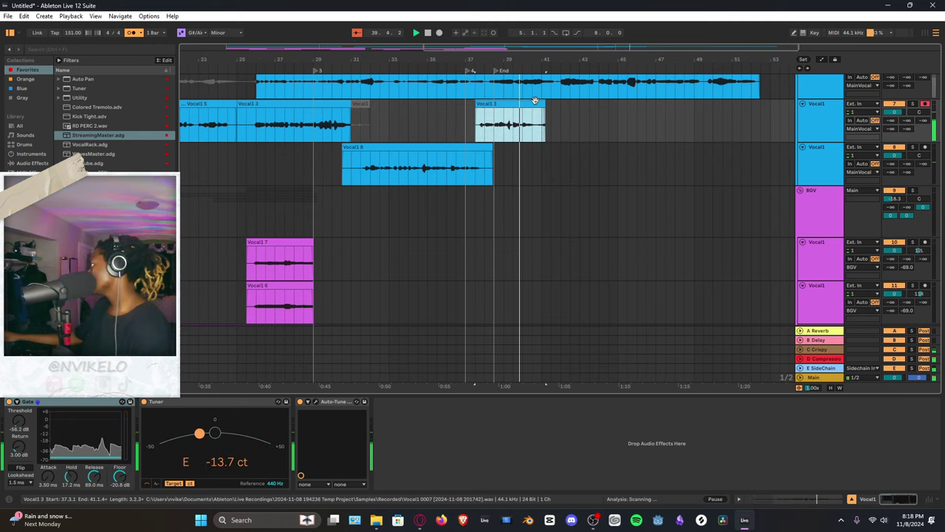
left_click(453, 121)
left_click(491, 112)
key("space")
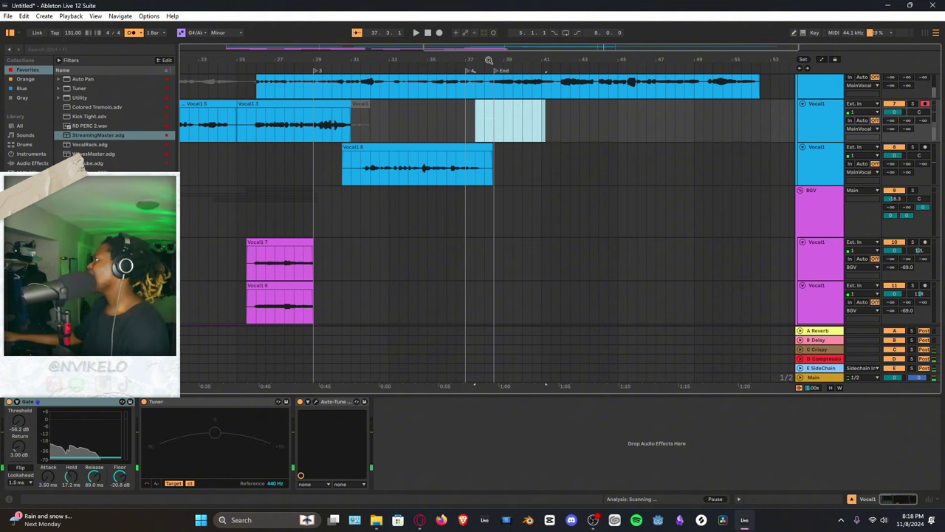
Play the arrangement from bar 17 and delete the take starting at bar 30.3 on the third main Vocal1 track
key("minus")
left_click(287, 124)
key("space")
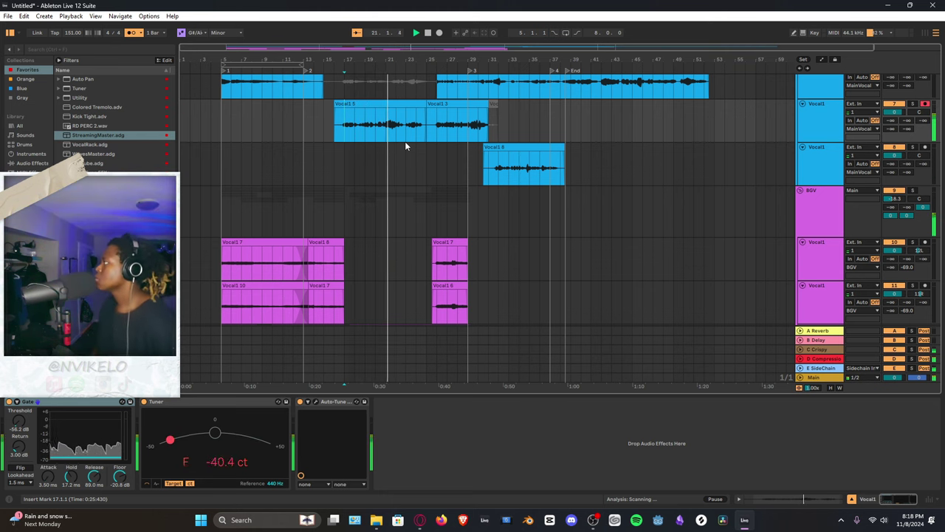
left_click(516, 149)
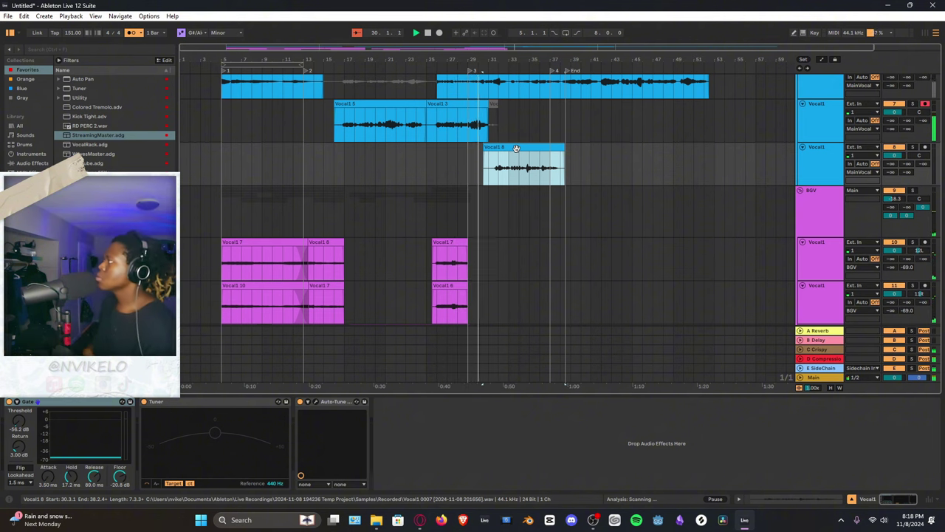
key("Delete")
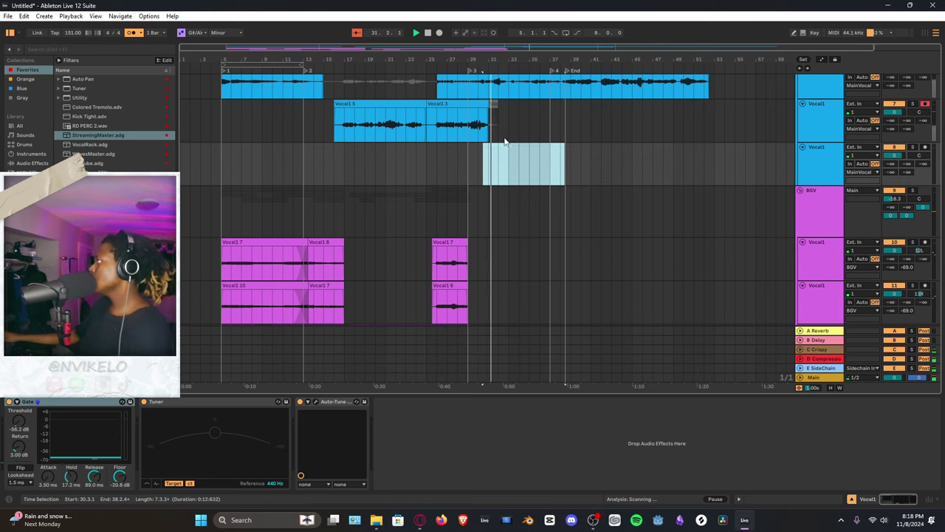
Arm the third main Vocal1 track and record a take from bar 29 to bar 32
left_click(470, 151)
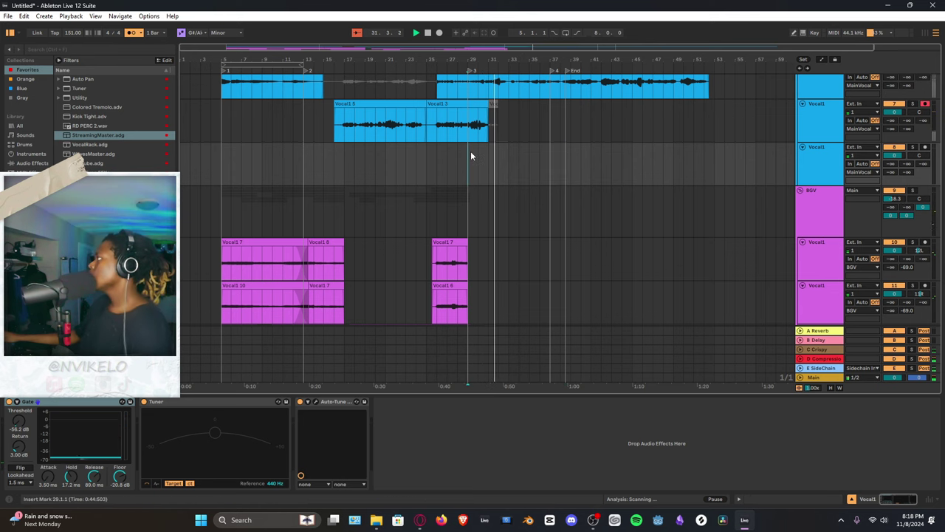
left_click(927, 148)
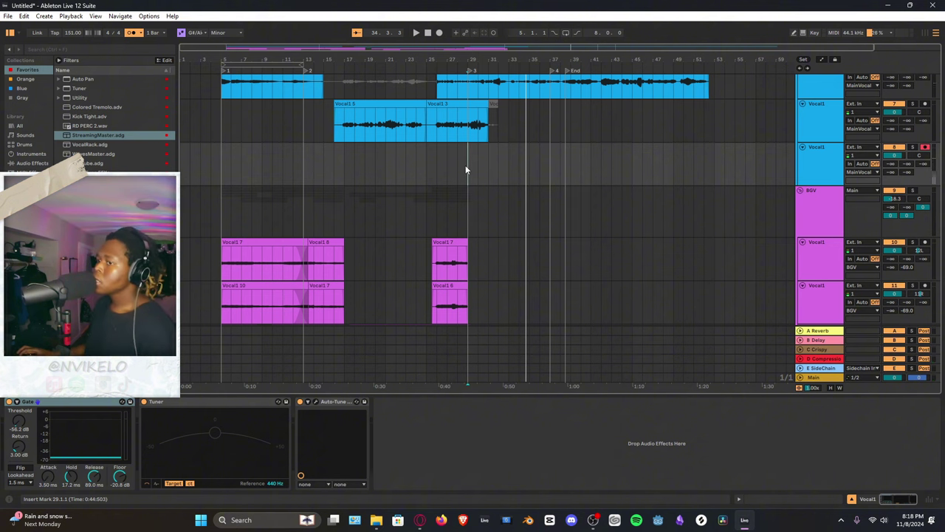
key("F9")
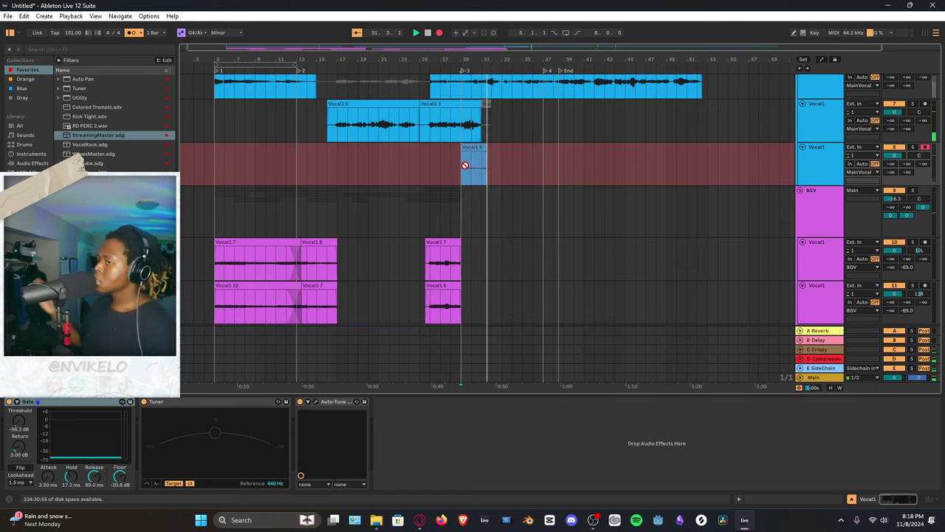
key("space")
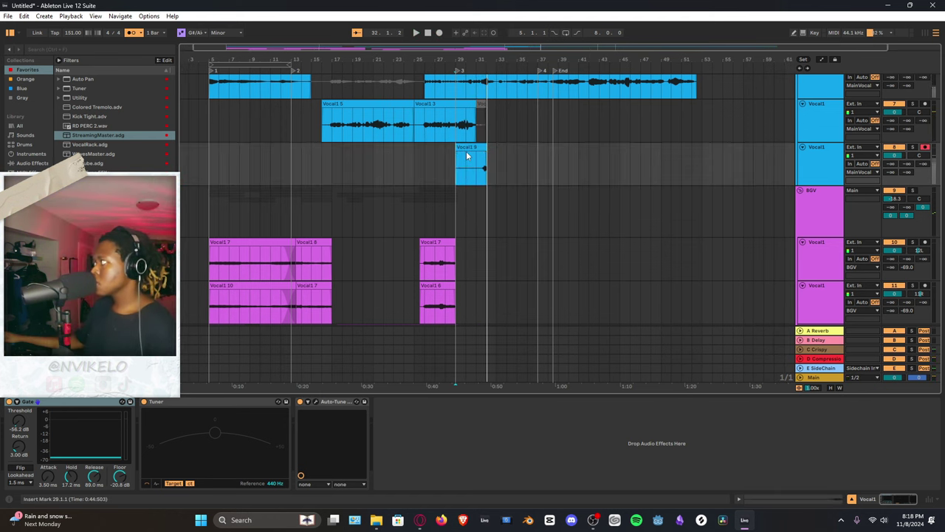
Record a replacement take from bar 29 to bar 32 on the third main Vocal1 track
key("F9")
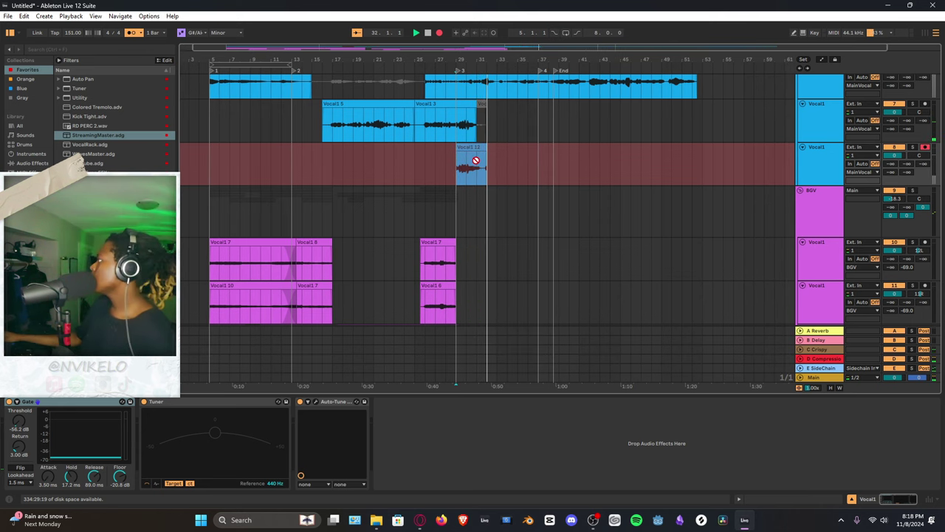
key("space")
Duplicate the third main Vocal1 track, delete the copied clip and arm the new track for recording during playback
left_click(816, 173)
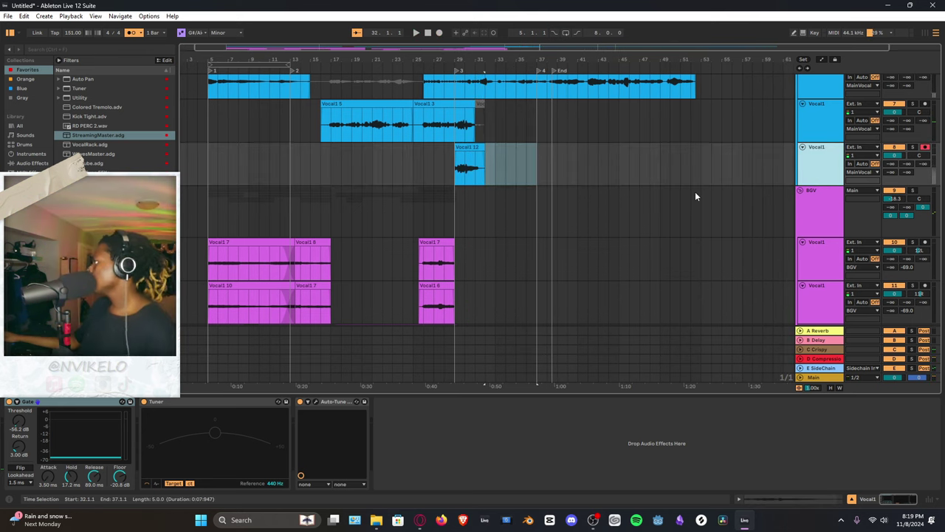
key("ctrl+d")
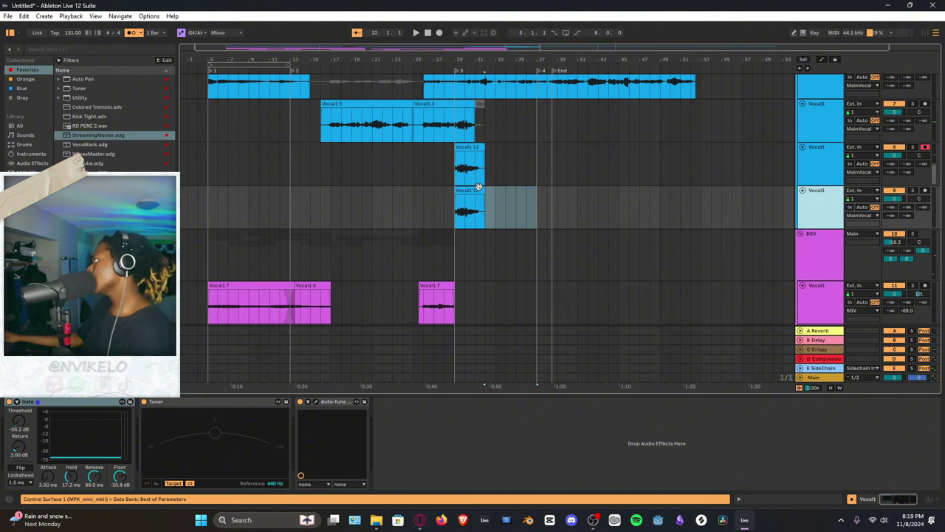
key("Delete")
key("space")
left_click(925, 191)
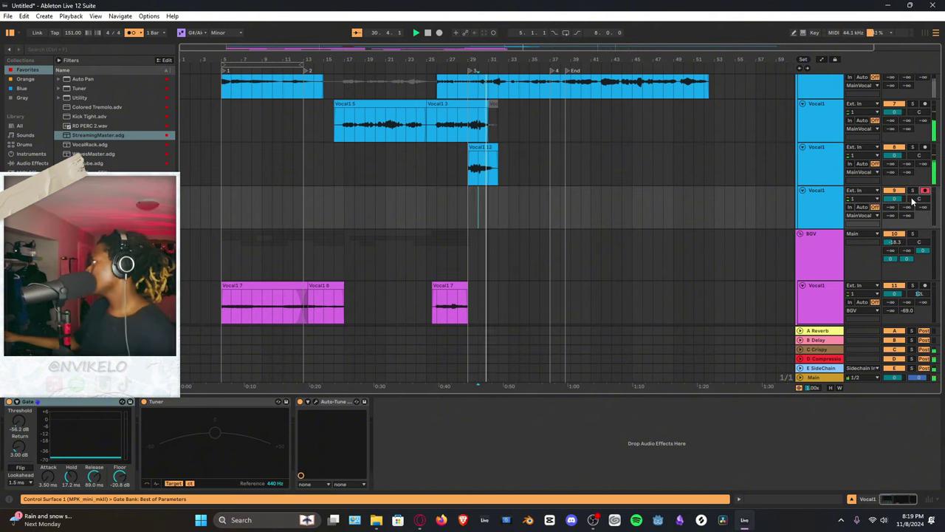
Play from bar 29, record a take there on the fourth main Vocal1 track and trim its end to bar 38
left_click(445, 201)
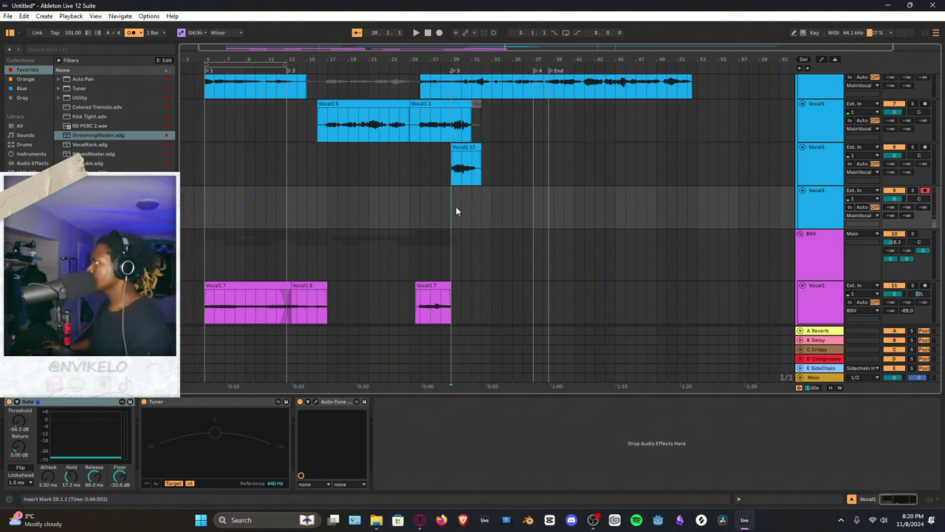
key("space")
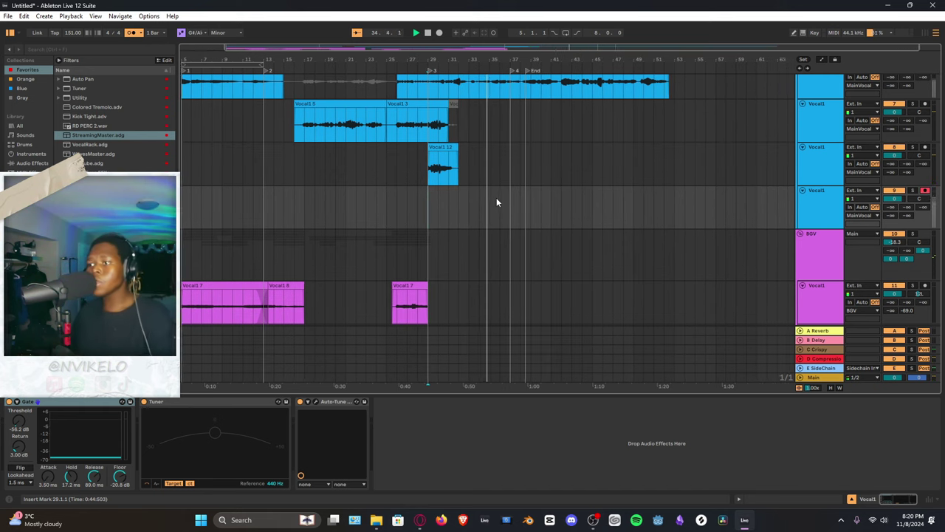
key("alt+space")
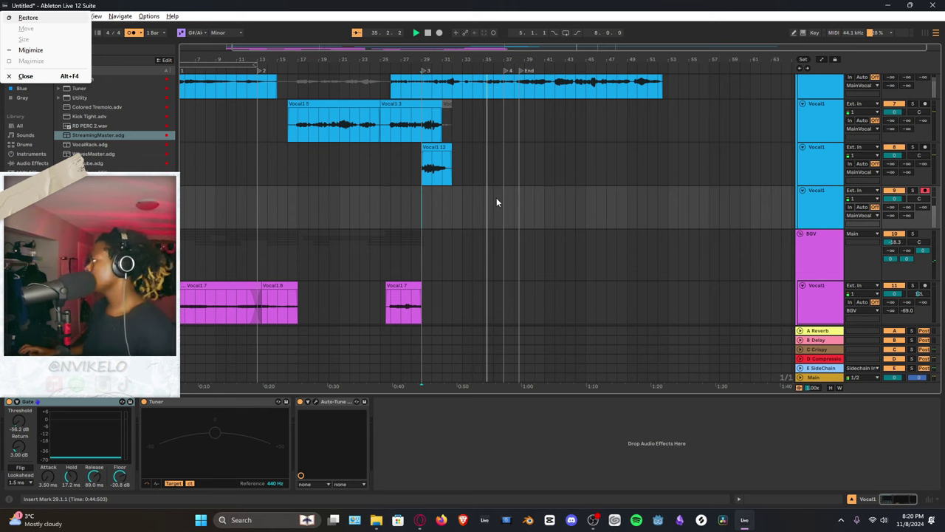
key("Escape")
key("space")
key("F9")
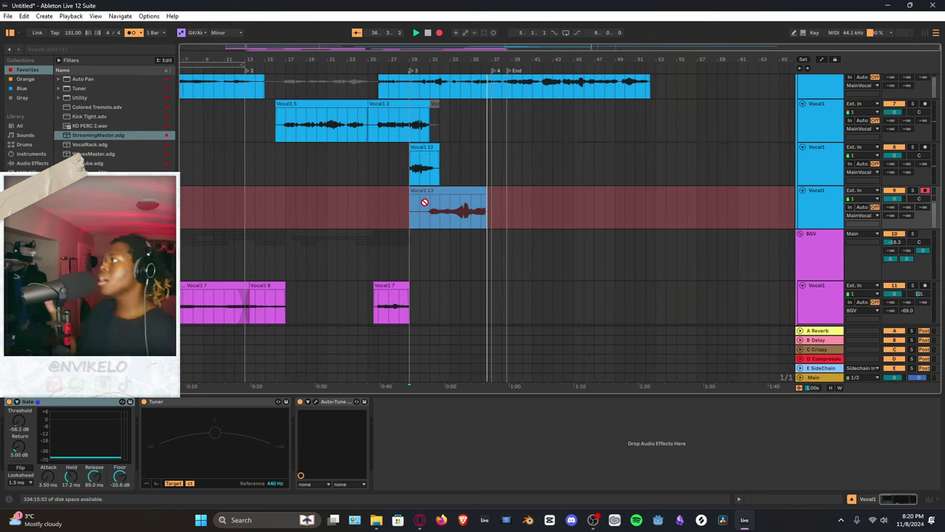
key("space")
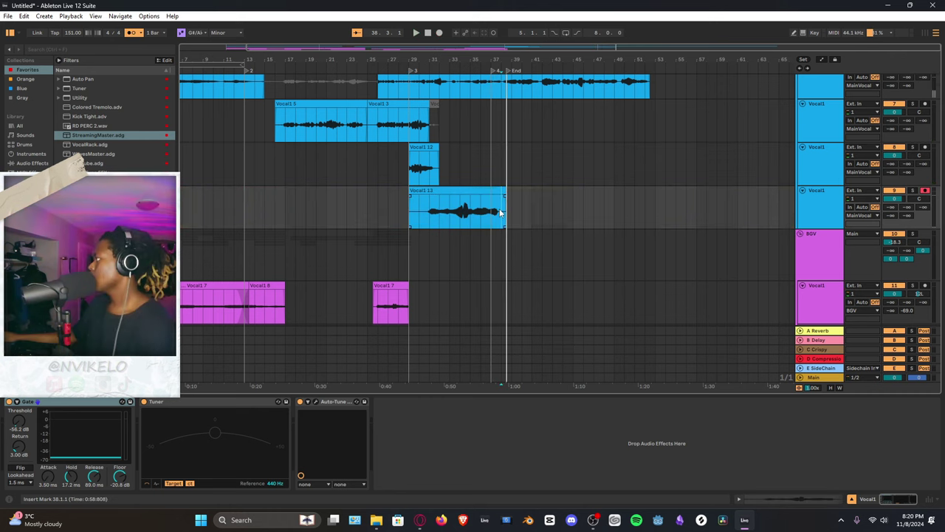
Arm the third main Vocal1 track, play from bar 36 and record a take from there to about bar 41
left_click(481, 153)
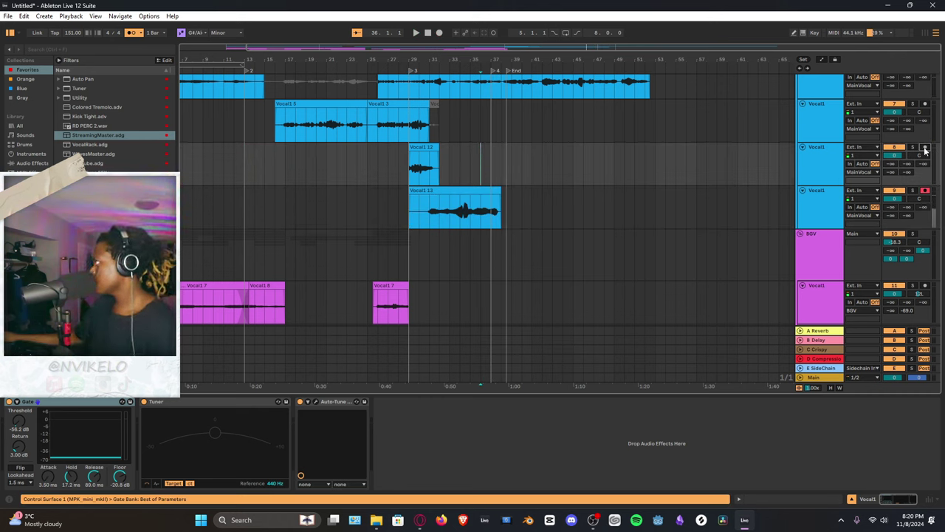
key("space")
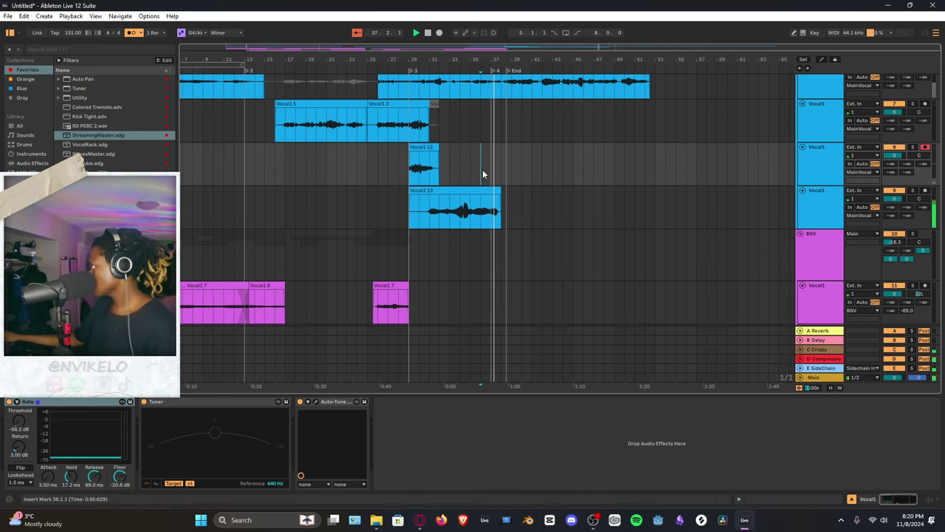
key("F9")
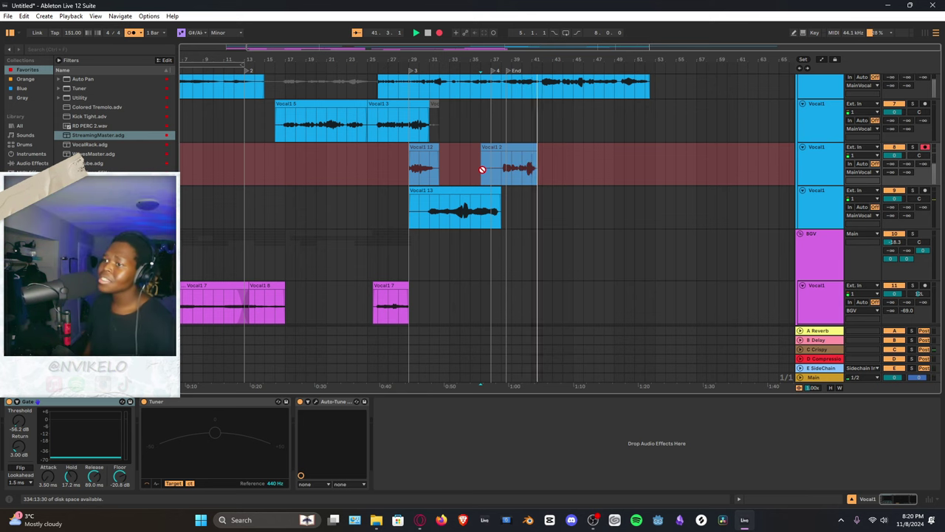
key("space")
Delete the take starting at bar 36 on the third main Vocal1 track and record a new one from the same bar
left_click(481, 170)
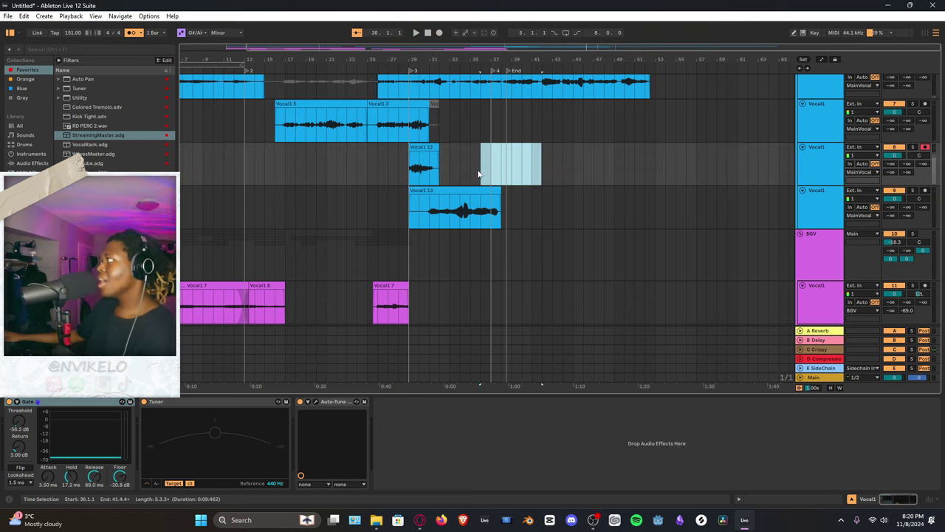
key("Delete")
key("F9")
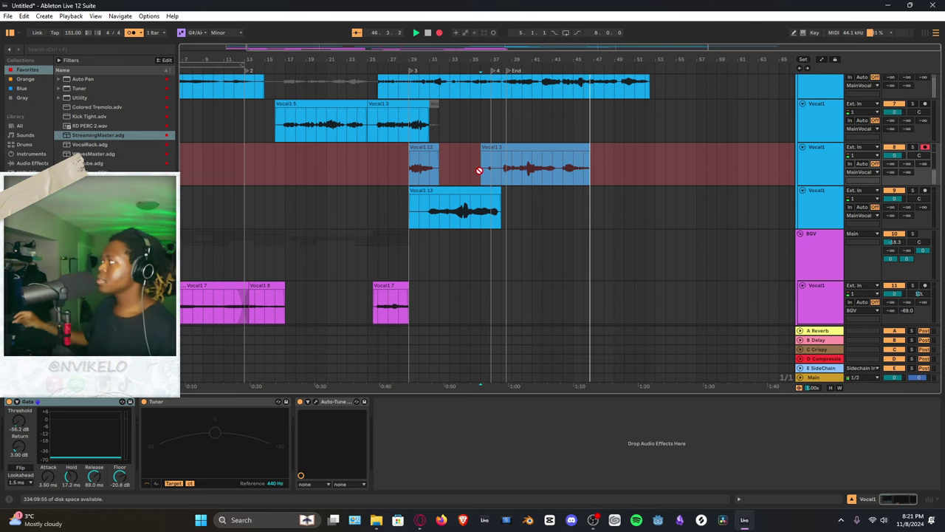
Stop recording on track 8 and trim the new vocal take to span bars 38 to 47
key("space")
left_click(617, 193)
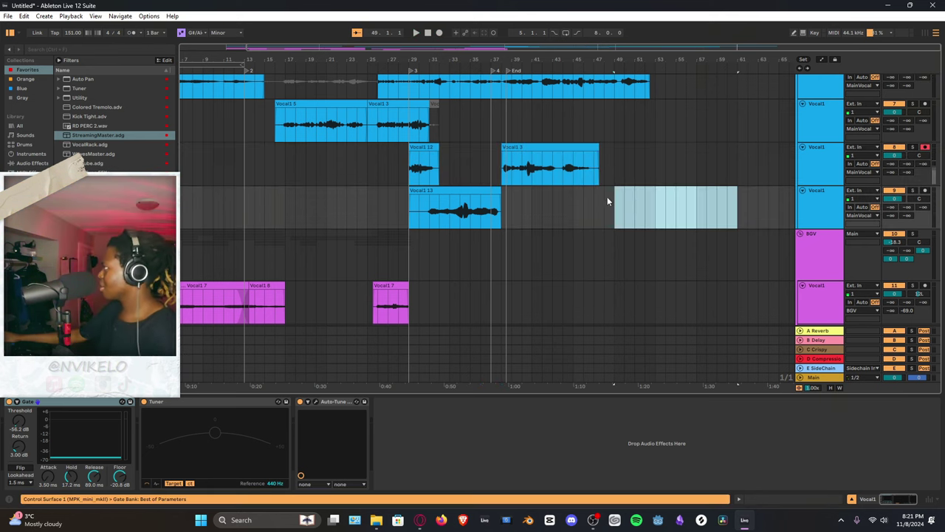
left_click(607, 196)
left_click_drag(595, 181, 620, 180)
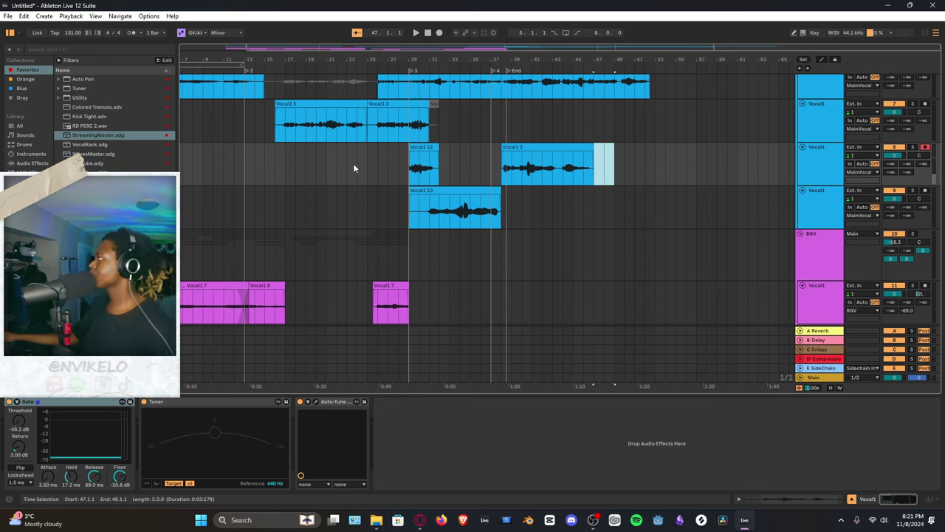
Play back the vocals around bar 29 and add a short fade-in to the track 8 clip that starts there
left_click(407, 157)
key("space")
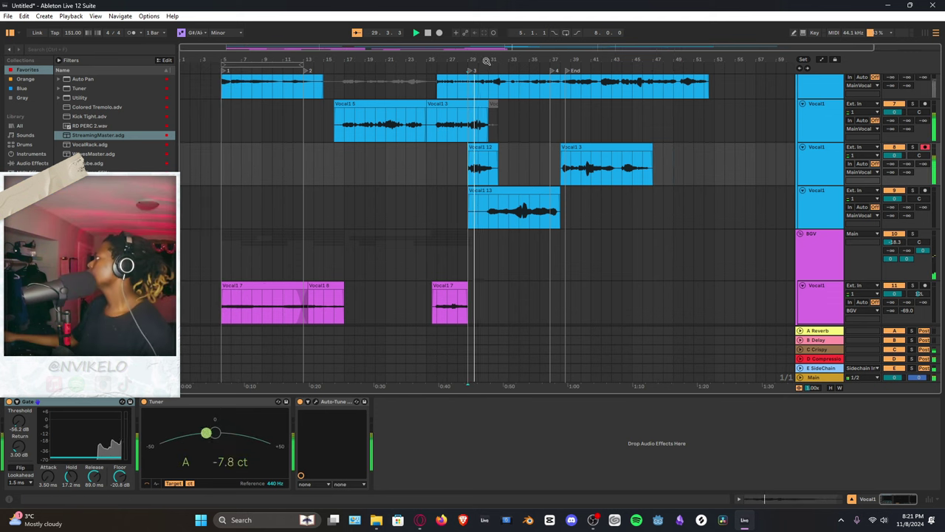
scroll(458, 148, "up", 2)
left_click(445, 152)
scroll(464, 155, "up", 3)
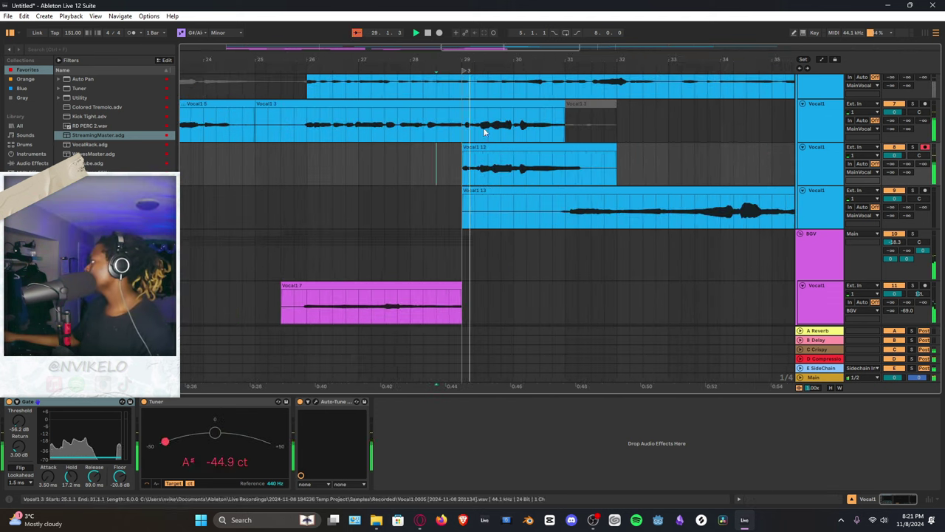
left_click(448, 156)
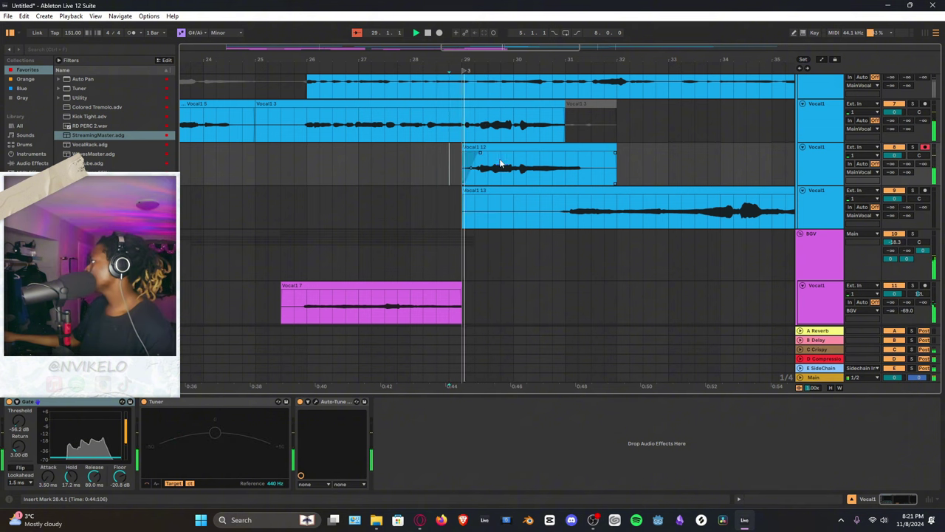
Extend the second clip on vocal track 7 over its muted tail to end at bar 32
left_click_drag(505, 63, 502, 59)
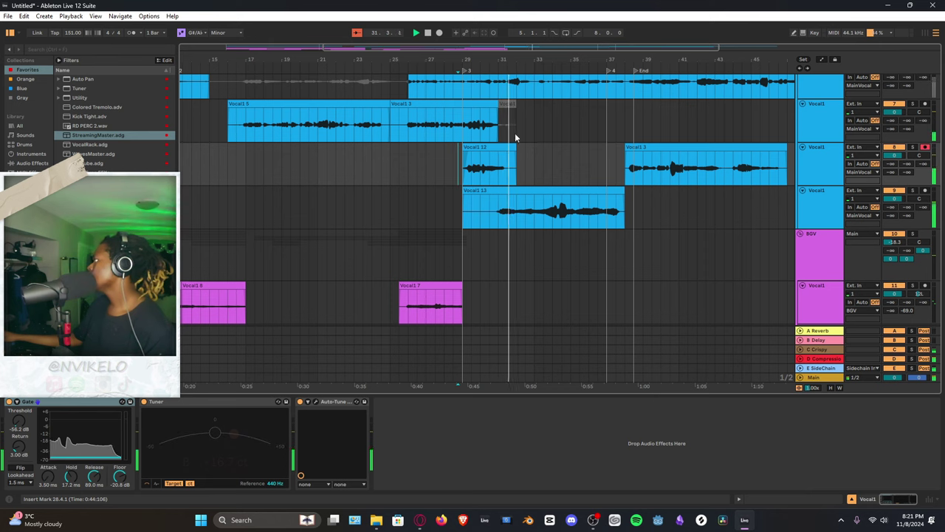
left_click_drag(500, 104, 517, 120)
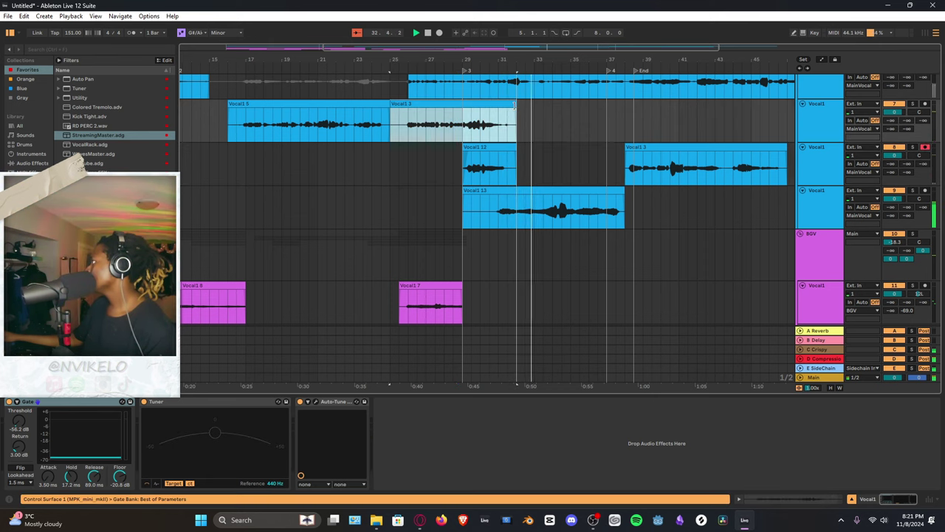
left_click(520, 124)
left_click(571, 123)
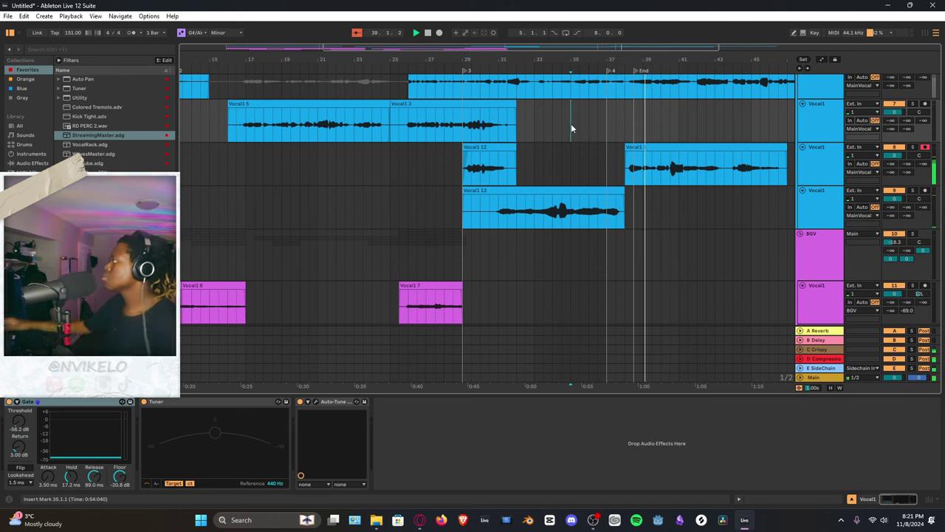
Collapse the BGV group track and duplicate it with its clips
scroll(739, 185, "down", 3)
left_click(809, 194)
scroll(742, 188, "down", 4)
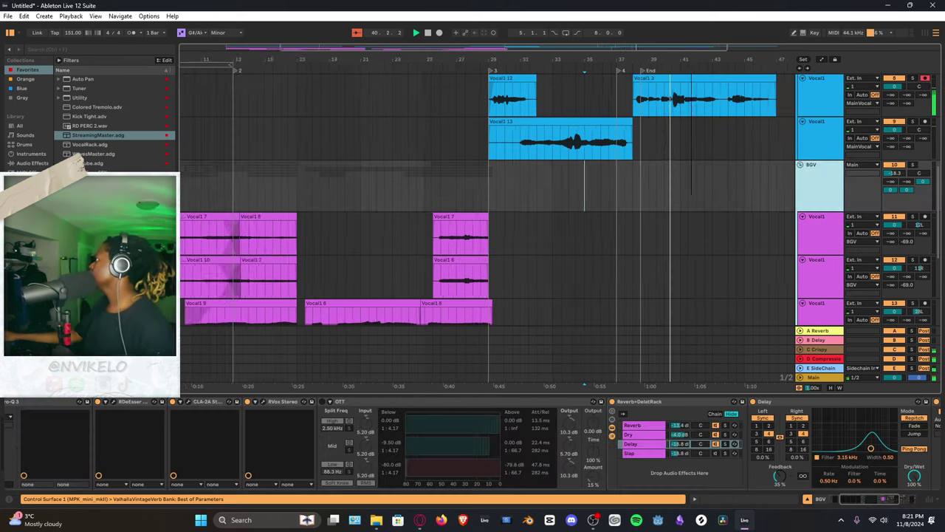
left_click(800, 165)
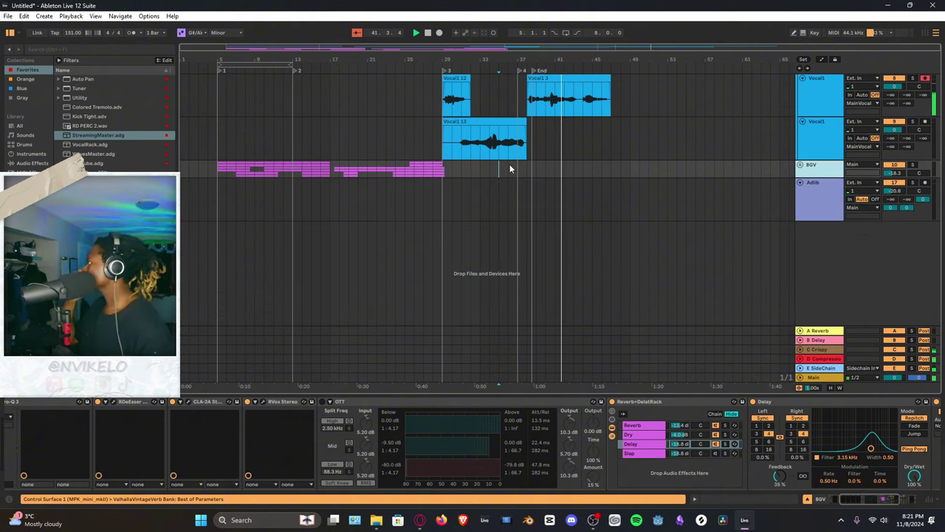
scroll(510, 169, "up", 5)
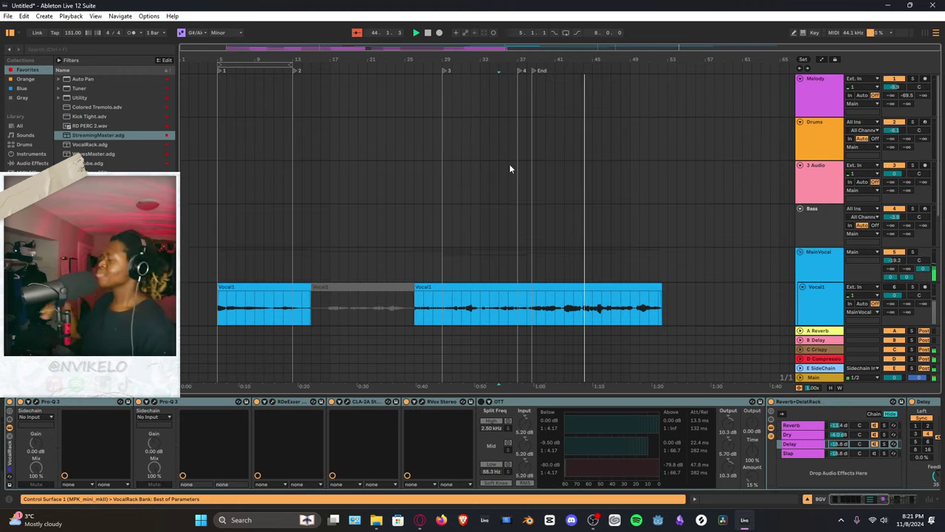
scroll(723, 185, "down", 5)
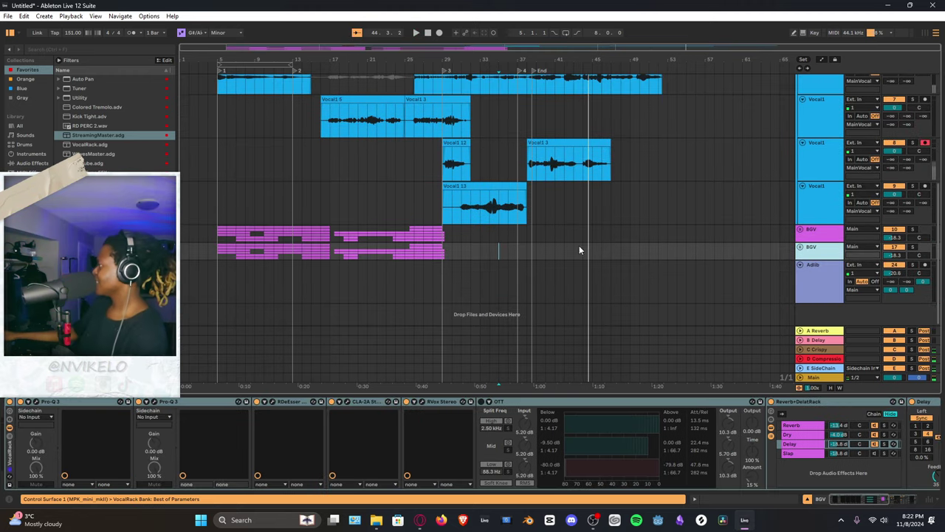
Clear the clips between bars 4 and 32 from the upper BGV group and expand its tracks
left_click_drag(469, 252, 209, 254)
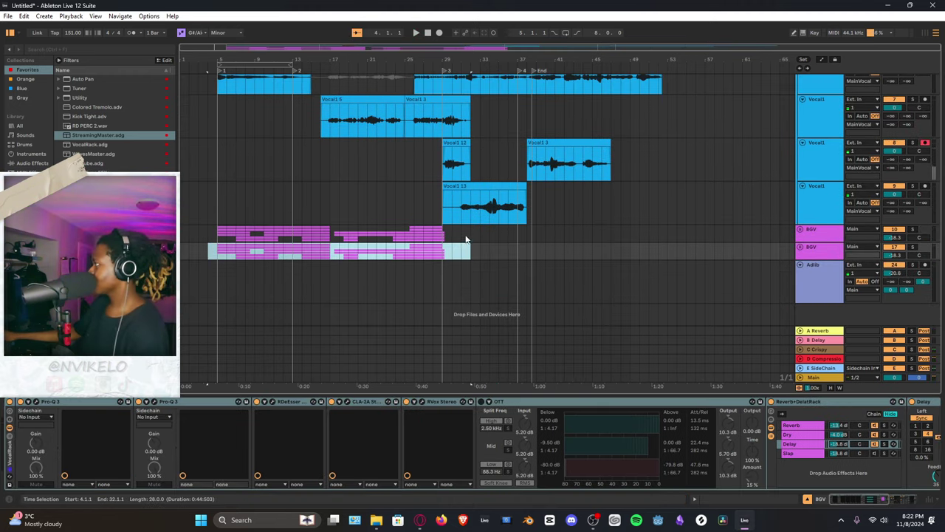
left_click_drag(466, 238, 208, 225)
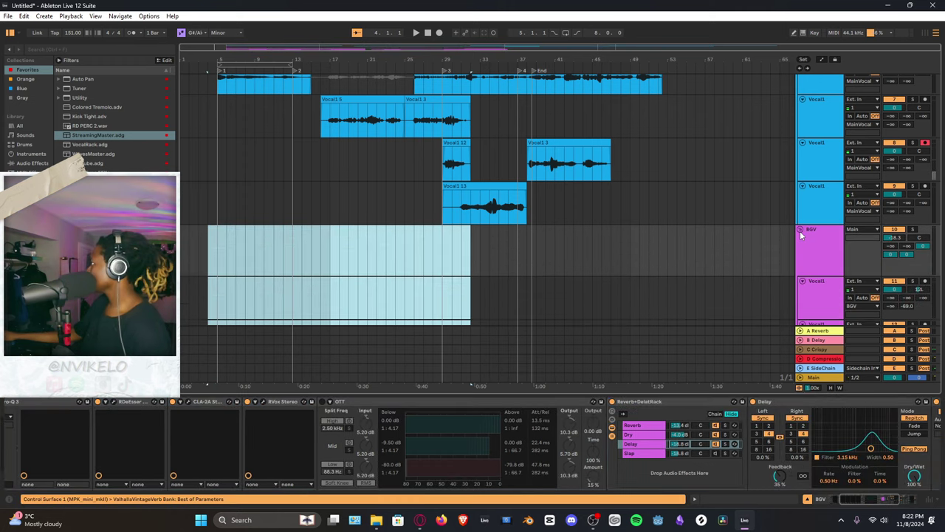
left_click(802, 229)
Move the End locator to about bar 54 and locator 4 to bar 48
left_click(523, 242)
mouse_move(509, 59)
left_mouse_down()
mouse_move(495, 64)
mouse_move(737, 94)
left_mouse_up()
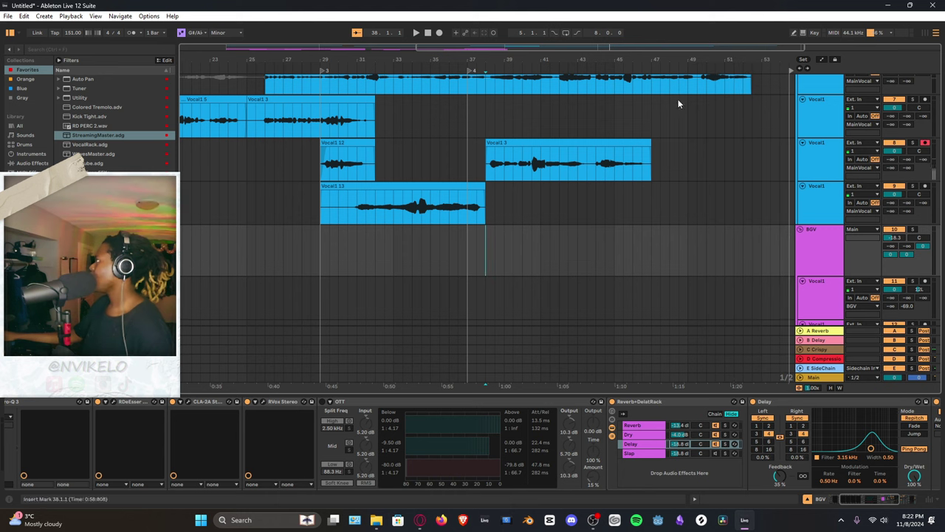
left_click(676, 121)
Arm the first vocal track in the upper BGV group and record a background take from bar 37 to about bar 44
left_click(453, 250)
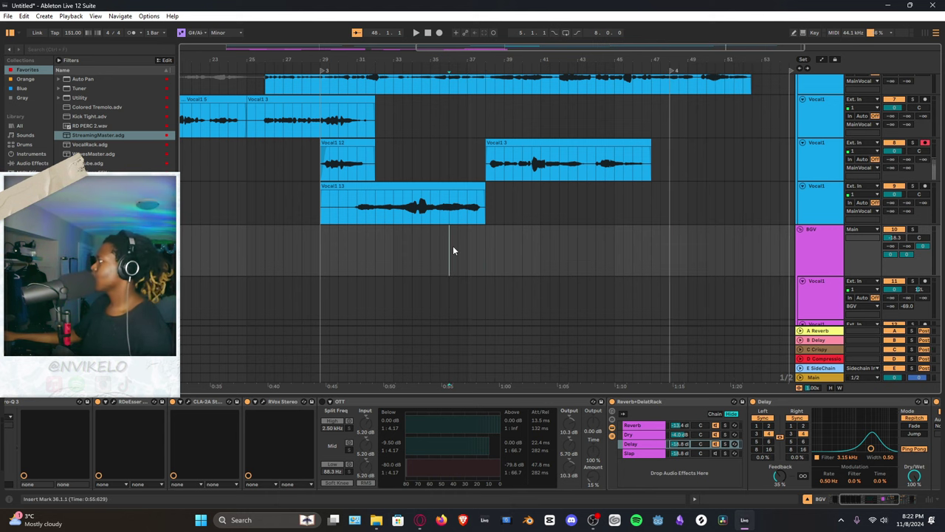
scroll(922, 255, "down", 1)
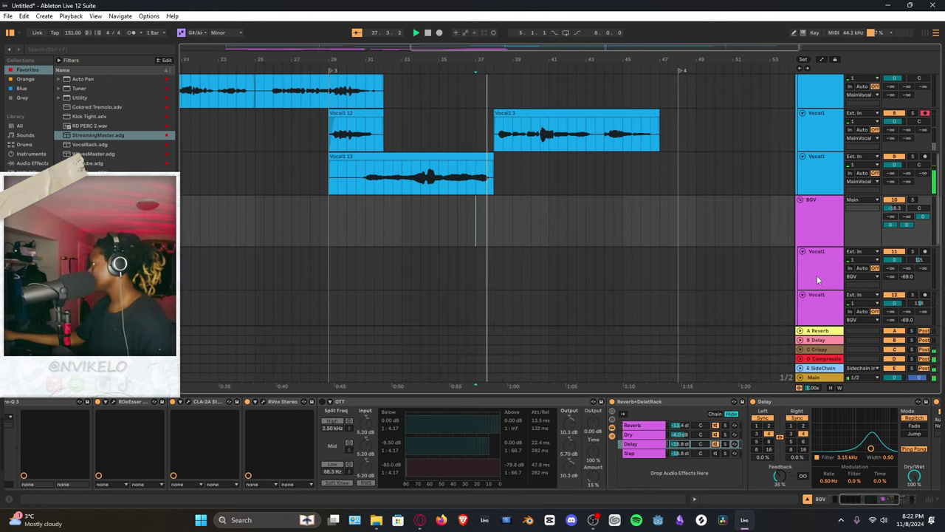
left_click(924, 253)
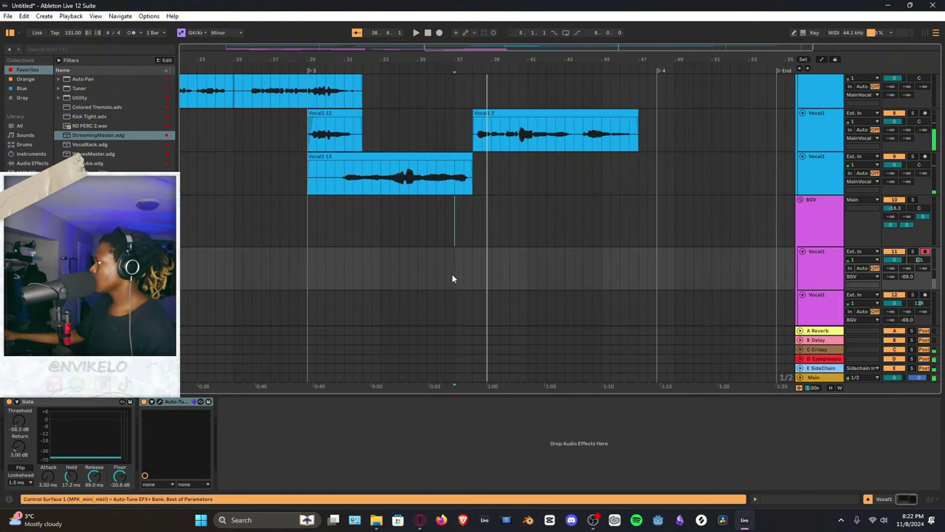
key("space")
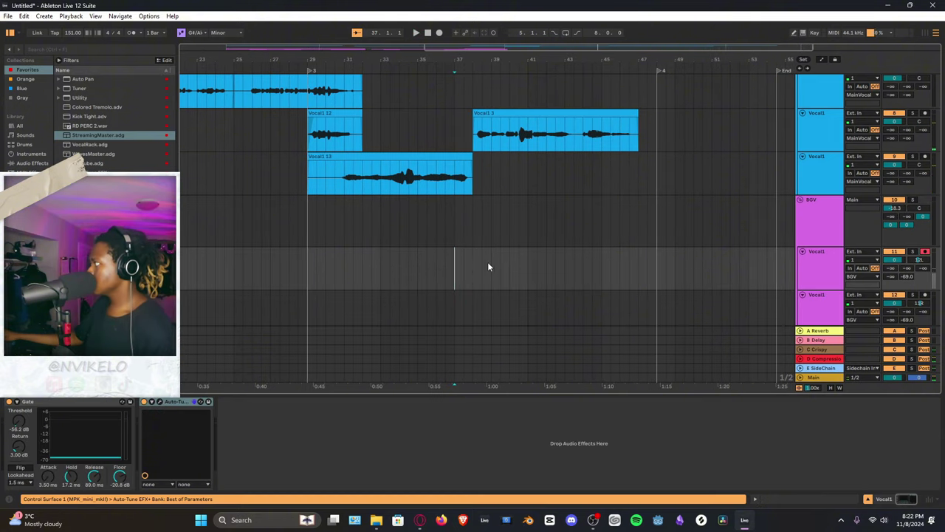
key("space")
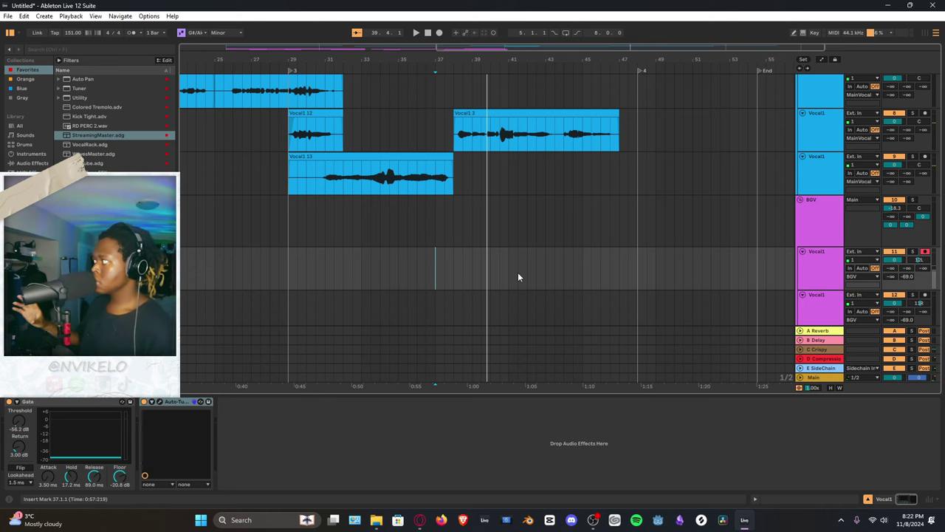
key("space")
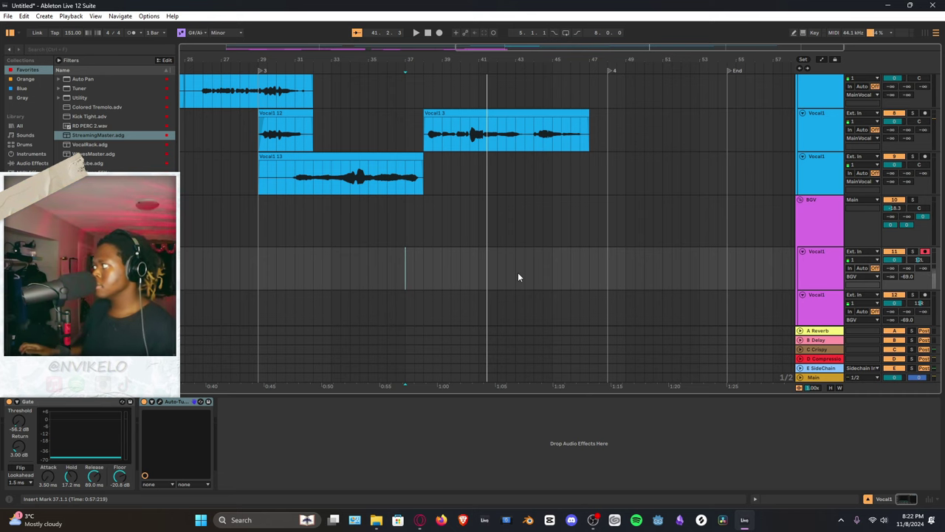
key("F9")
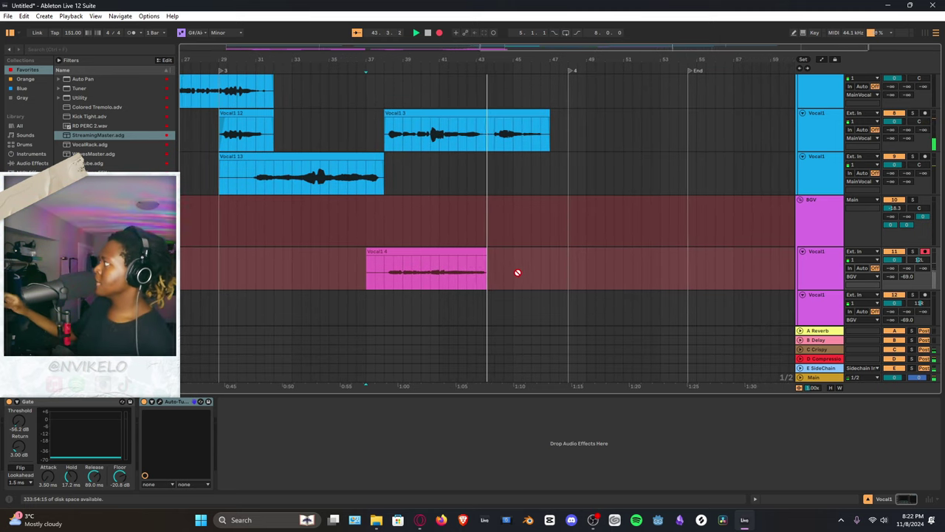
key("space")
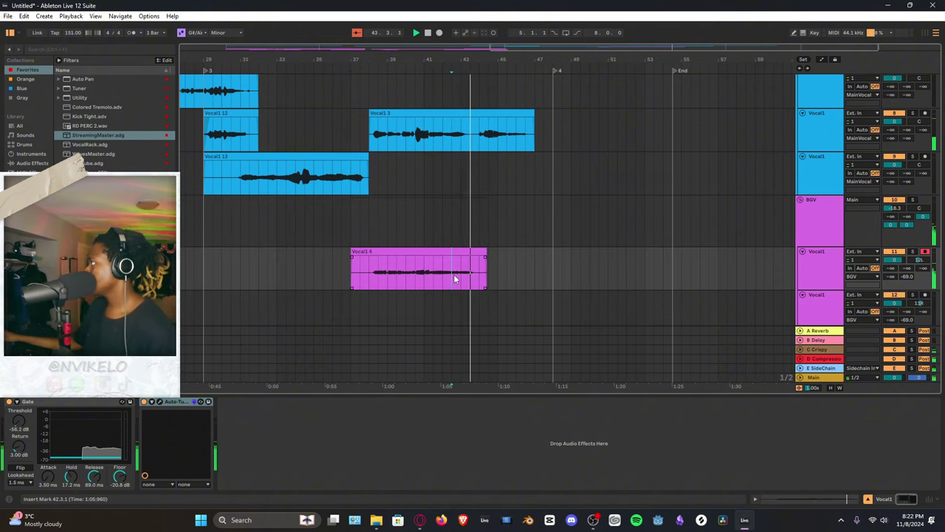
Arm the second vocal track in the upper BGV group and record a doubling take from bar 37 to about bar 41
left_click(369, 282)
key("space")
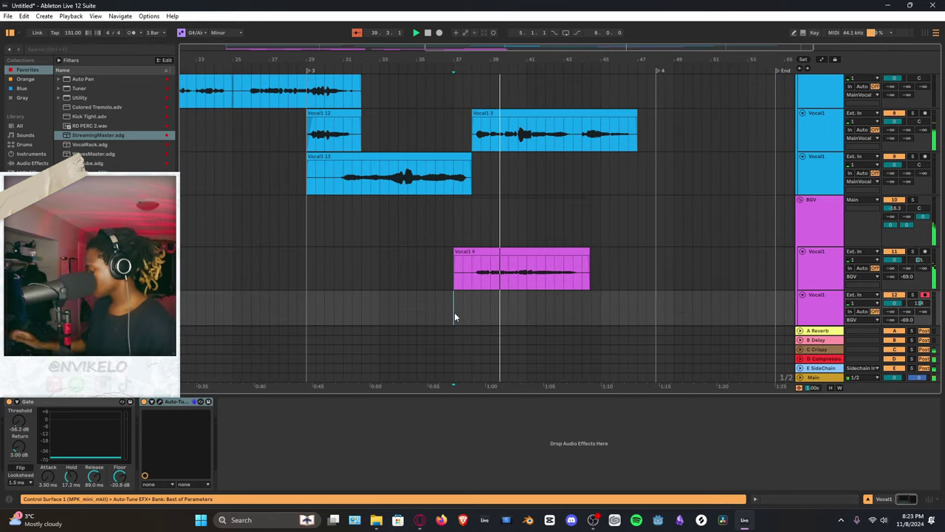
key("F9")
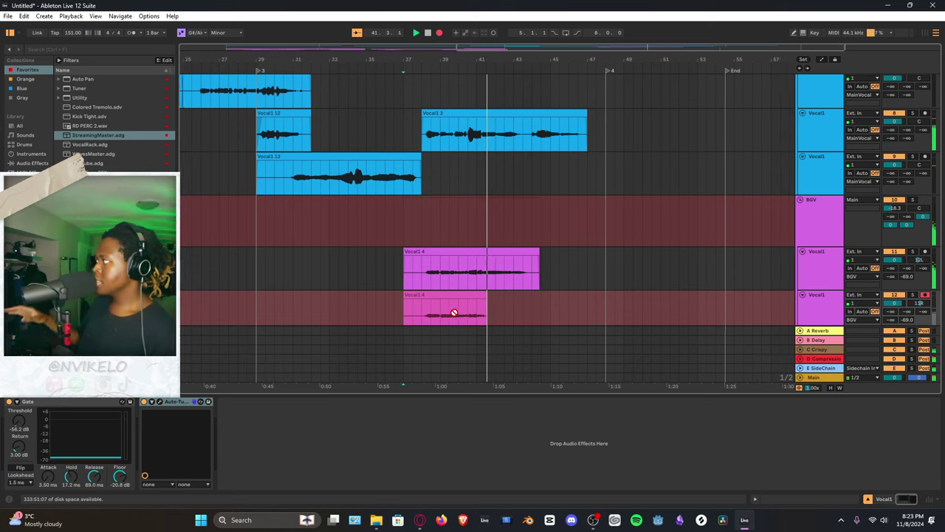
key("space")
Punch in on the second BGV vocal track from 40.3.1, redoing the take up to about bar 44
key("space")
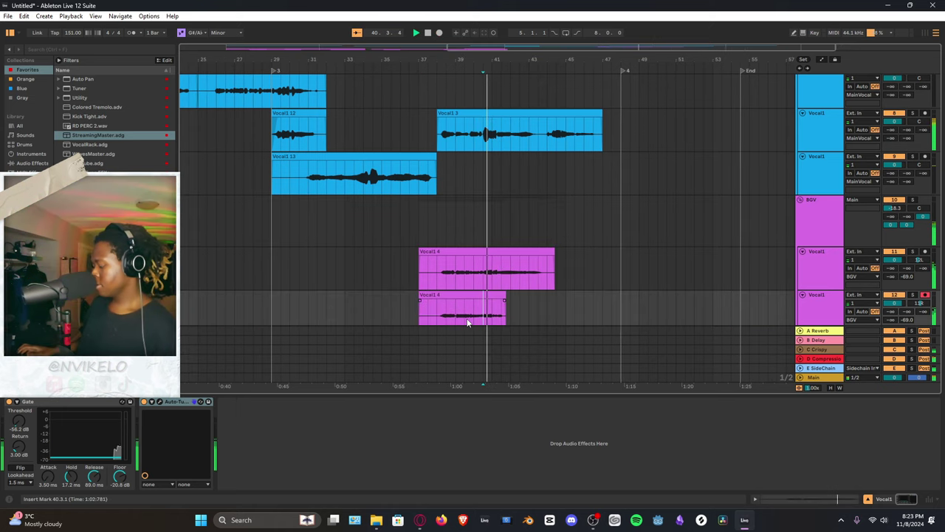
key("F9")
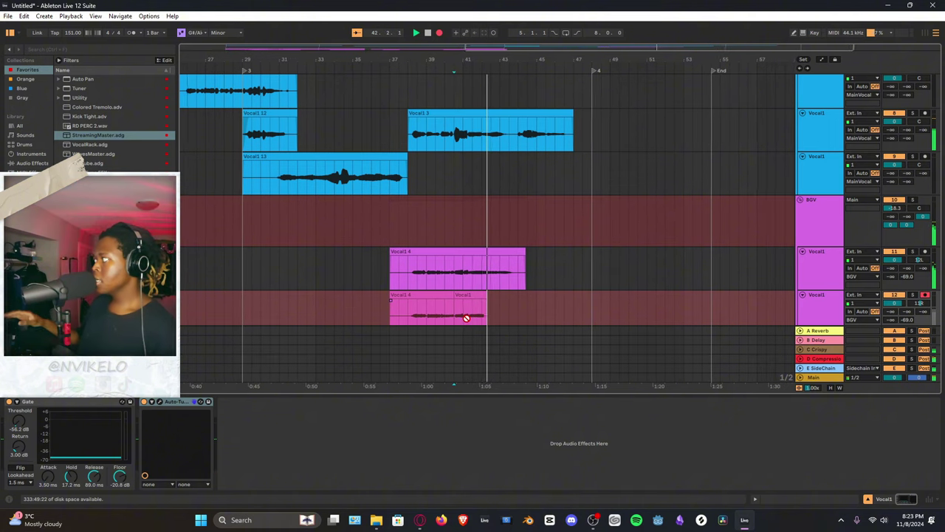
key("space")
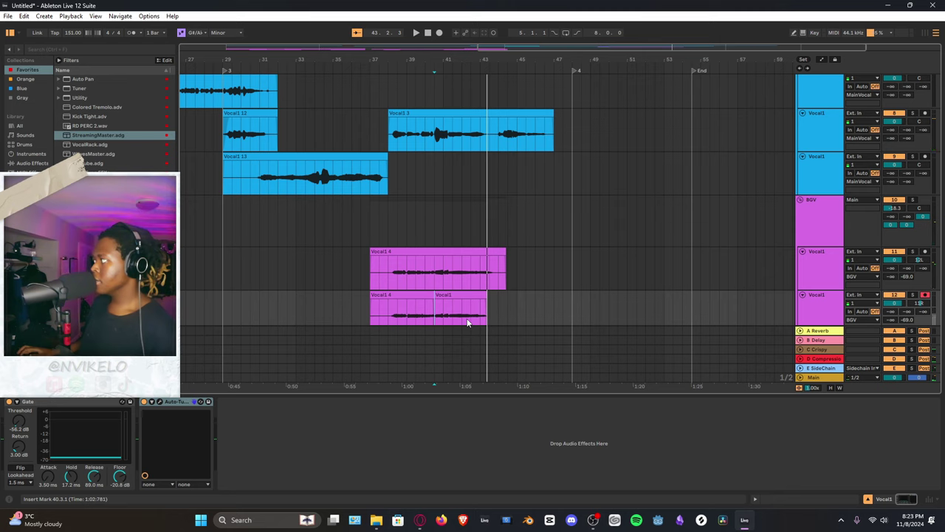
key("F9")
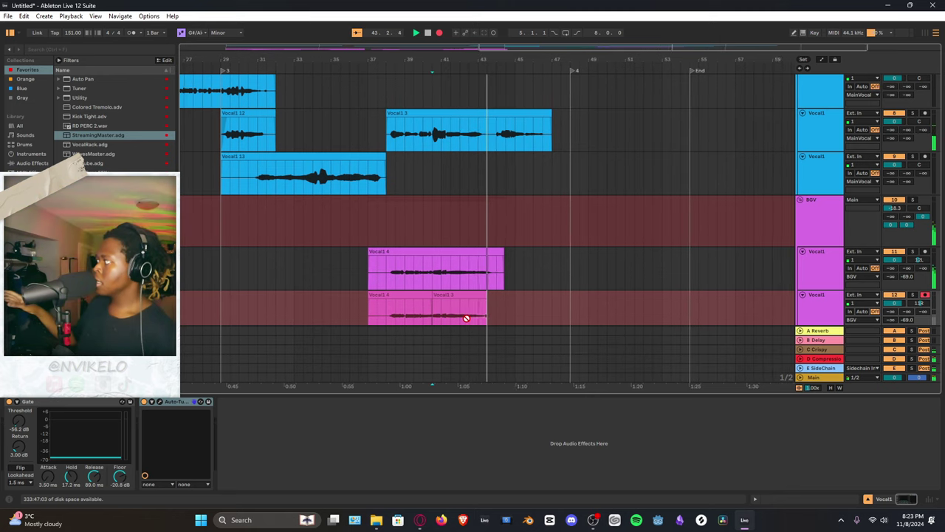
key("space")
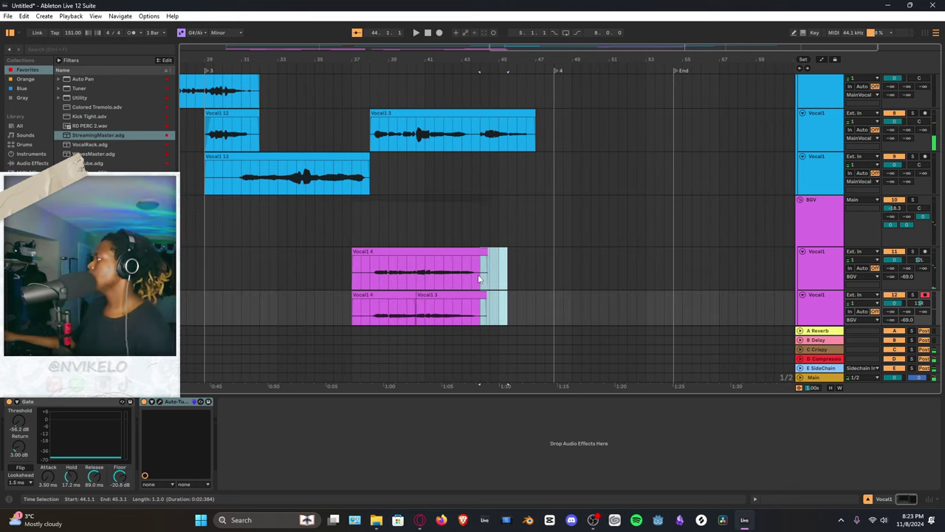
Trim the BGV takes on both tracks at bar 44 and crossfade the second track's two clips just before bar 41
left_click(479, 277)
left_click_drag(417, 64, 423, 164)
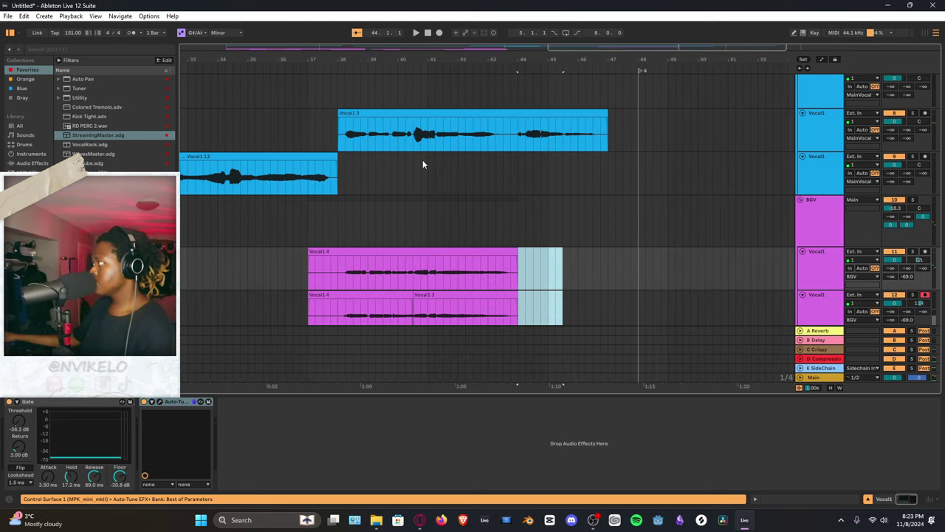
left_click(410, 294)
left_click(416, 294)
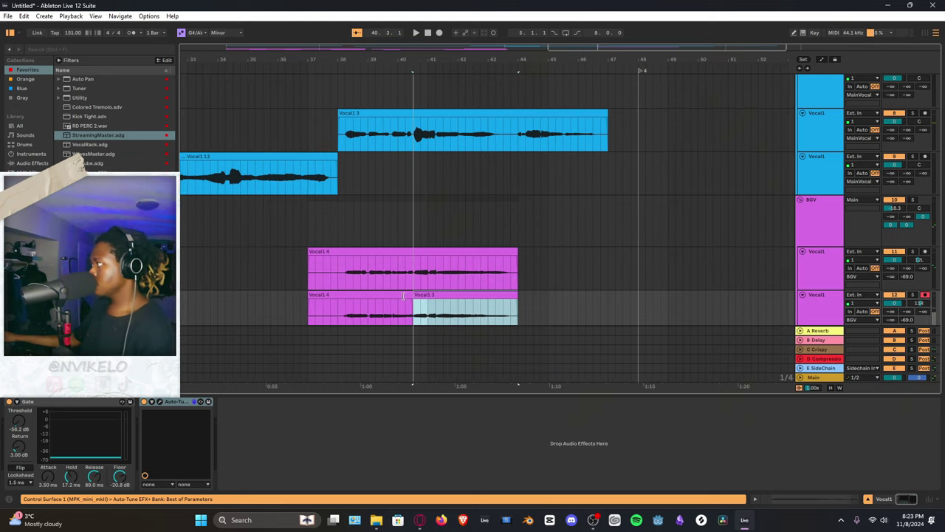
left_click_drag(417, 296, 420, 296)
left_click(423, 306)
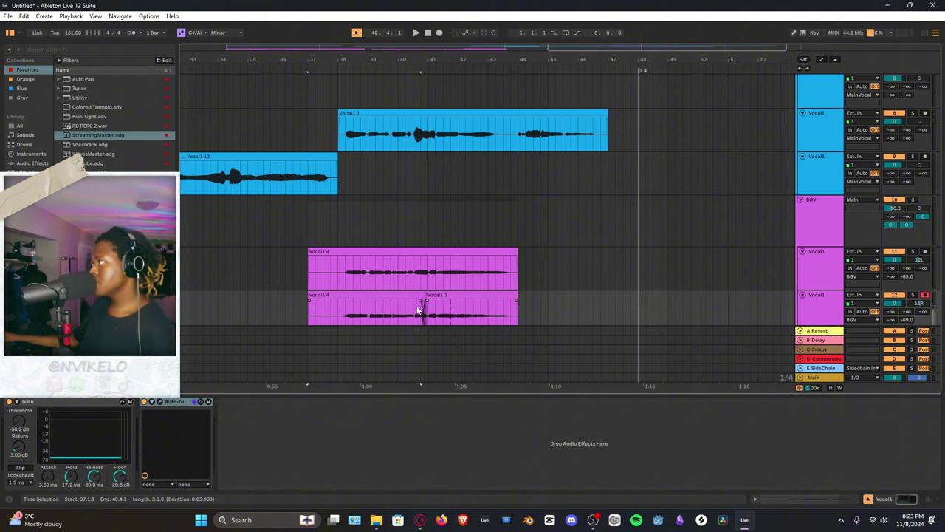
Play back the joined BGV takes, and place the insert mark at bar 44 on the first BGV vocal track
key("space")
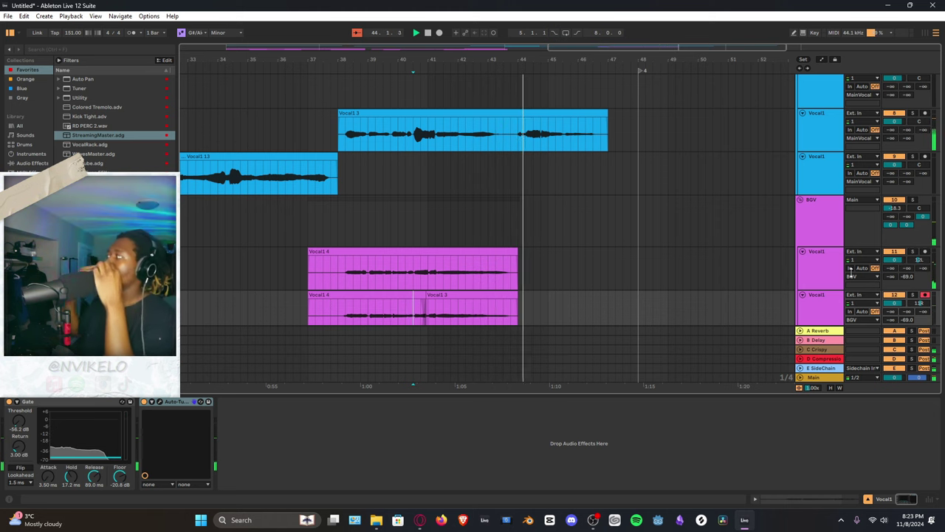
left_click(514, 274)
left_click(520, 273)
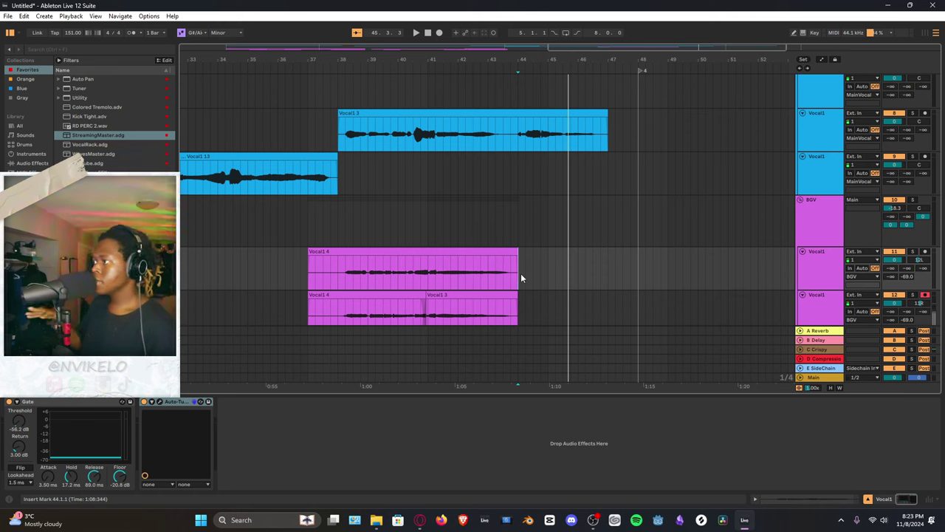
Preview the section and record a continuation take on the second BGV vocal track from bar 44 to about bar 47, redoing it once
key("space")
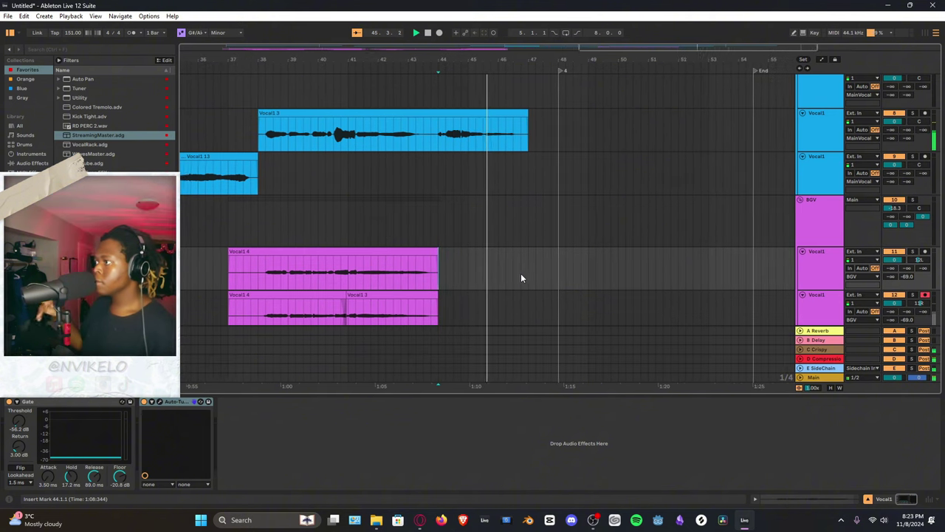
key("space")
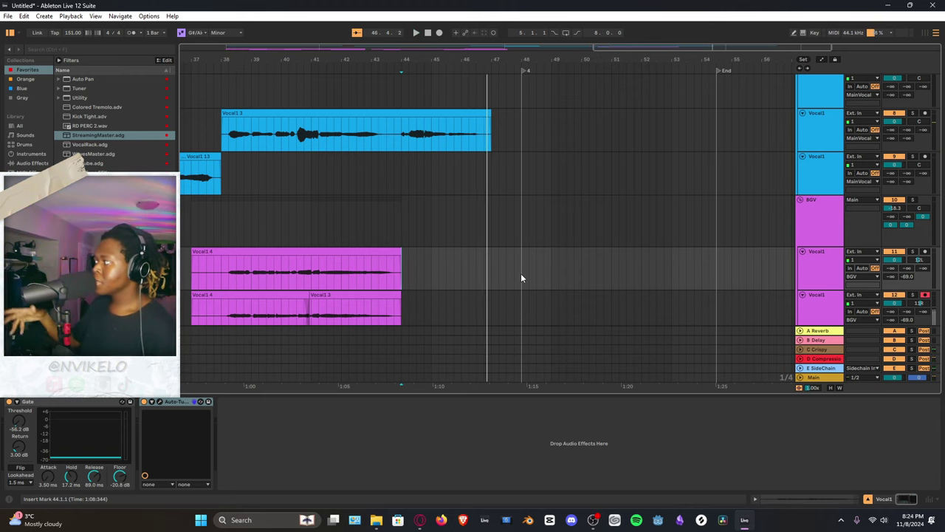
key("space")
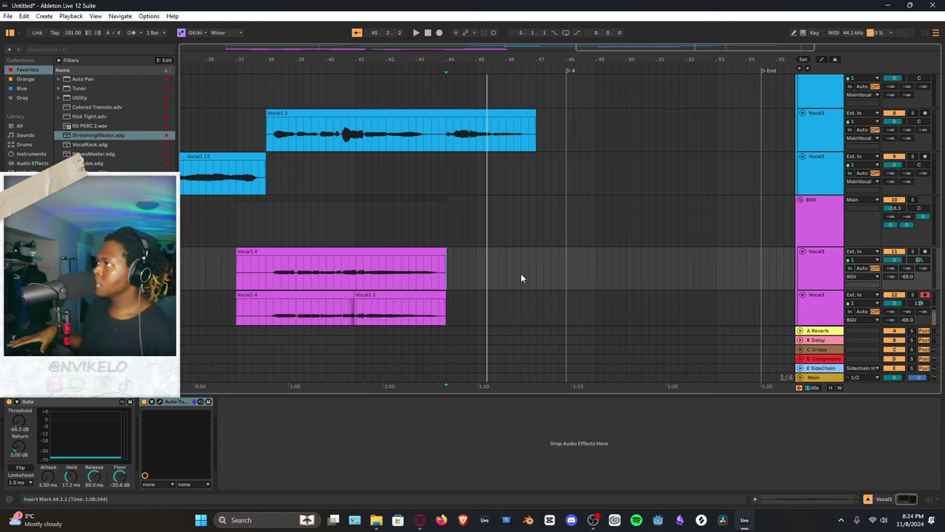
key("F9")
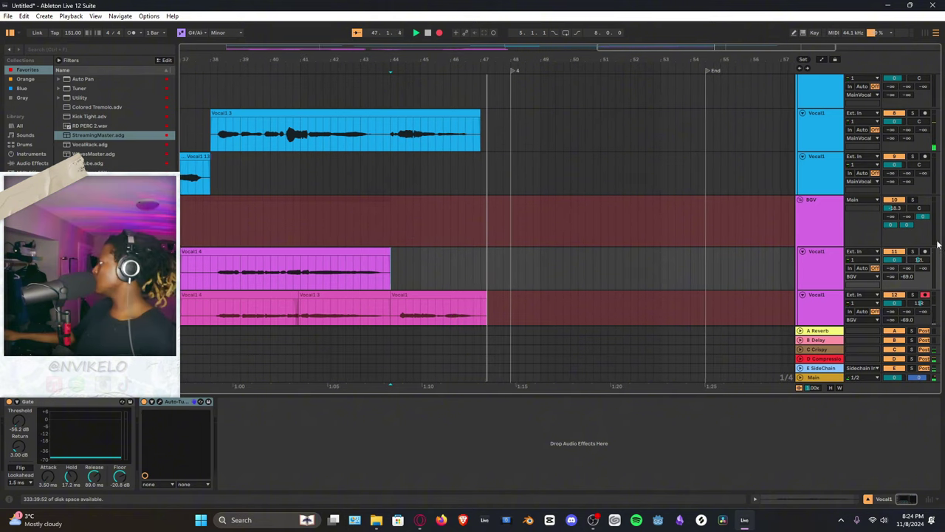
key("space")
key("F9")
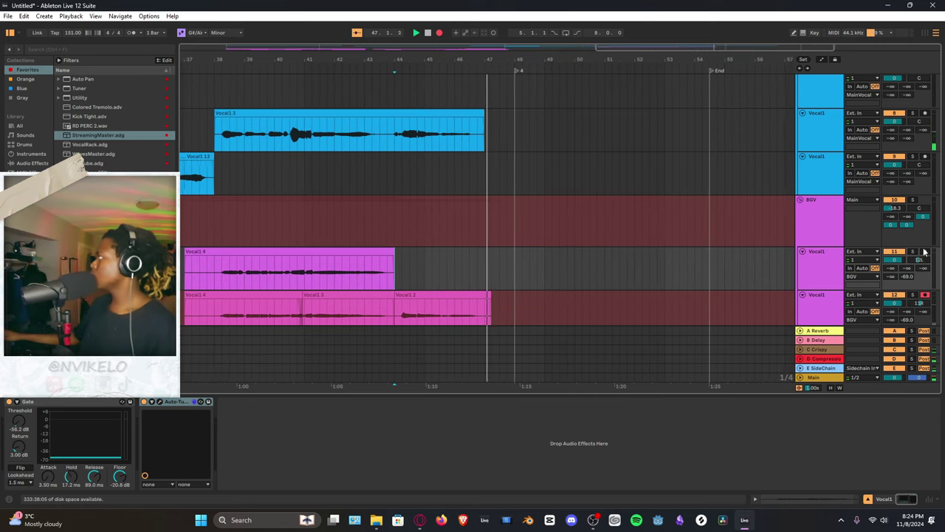
key("space")
Arm the first BGV vocal track and record a doubling take from bar 44 to about bar 47, restarting it once
key("F9")
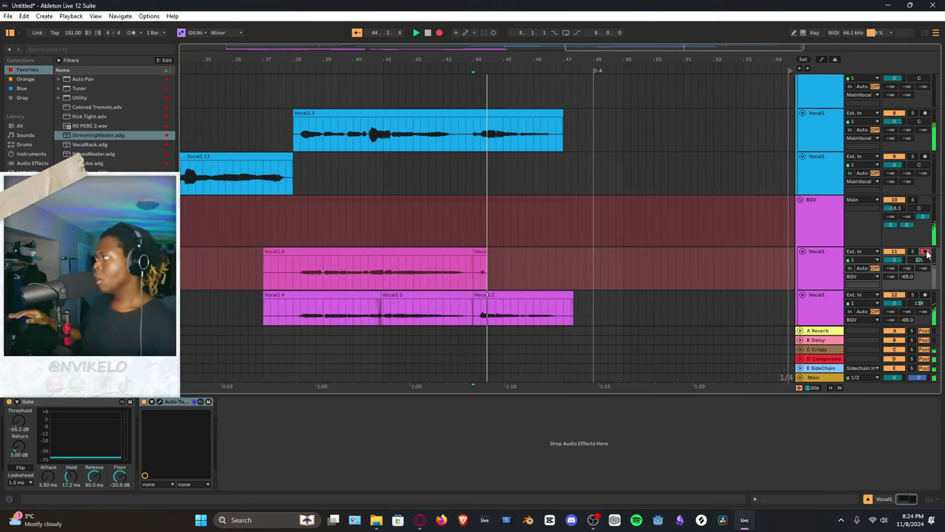
key("space")
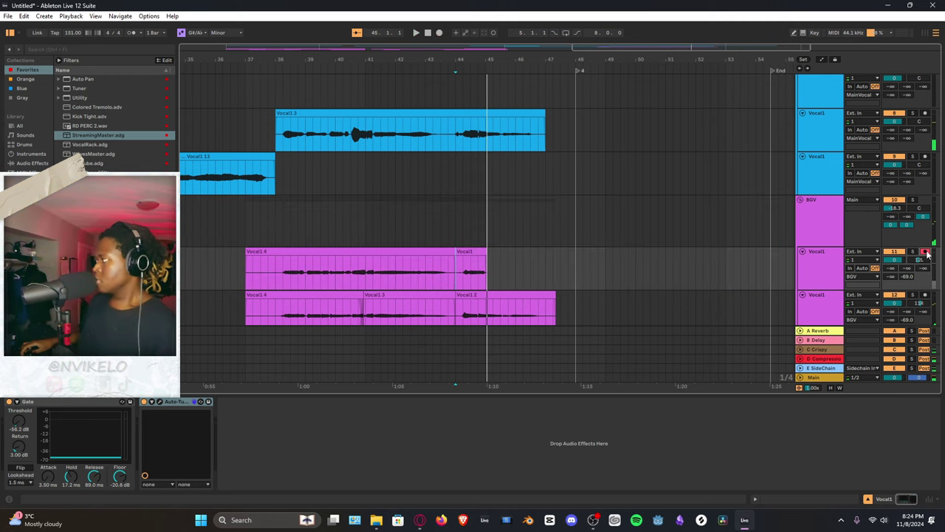
key("F9")
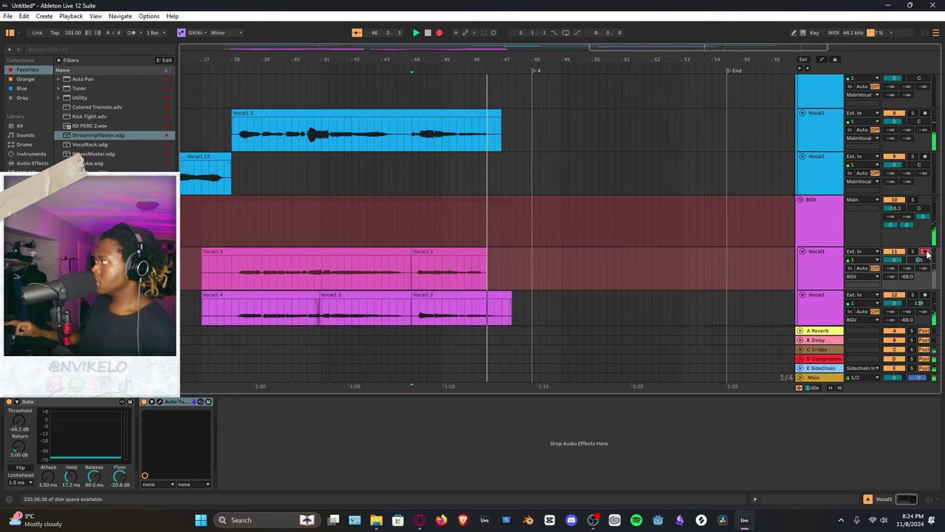
key("space")
Trim the takes on the first two BGV vocal tracks to start at bar 38 and end at bar 47
left_click_drag(506, 302, 484, 260)
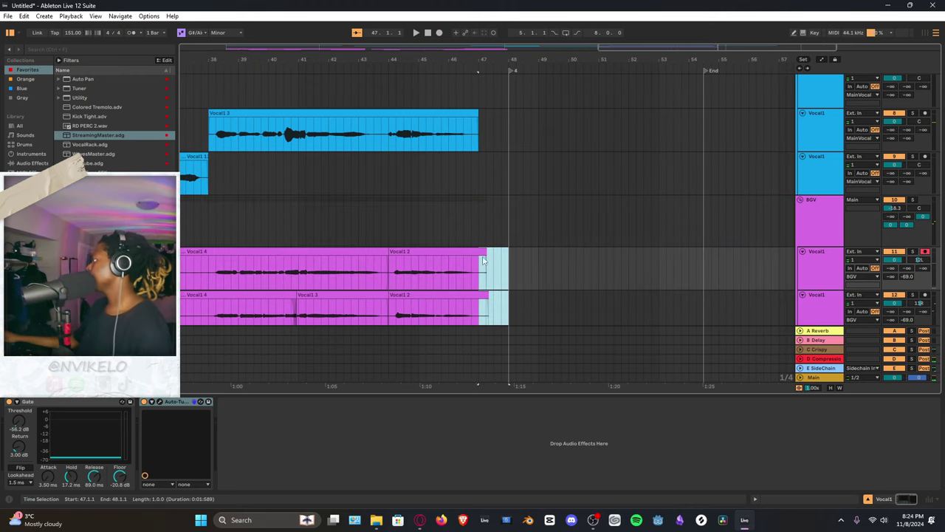
left_click_drag(486, 60, 449, 260)
scroll(467, 213, "down", 2)
scroll(476, 251, "down", 2)
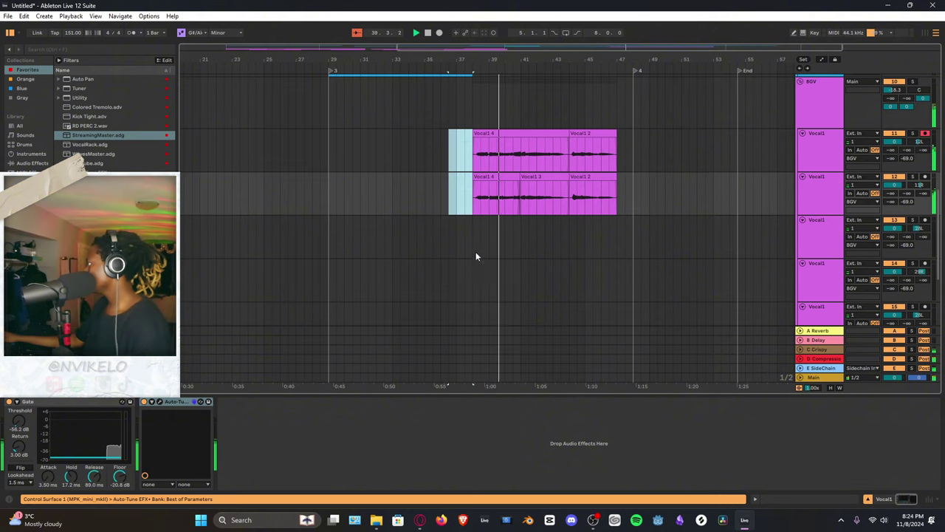
key("Delete")
Place the insert mark at bar 38 on the third BGV vocal track, arm that track and rehearse over playback
left_click(471, 233)
left_click(457, 233)
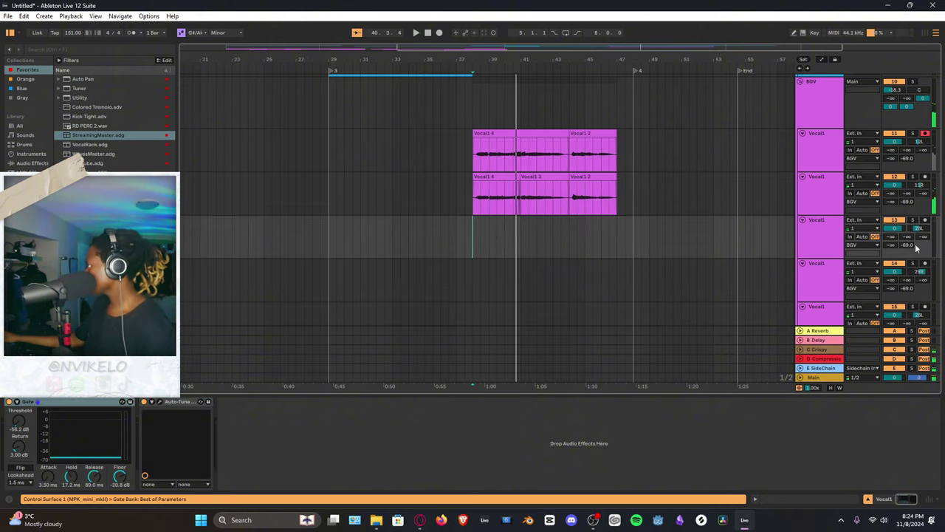
left_click(925, 220)
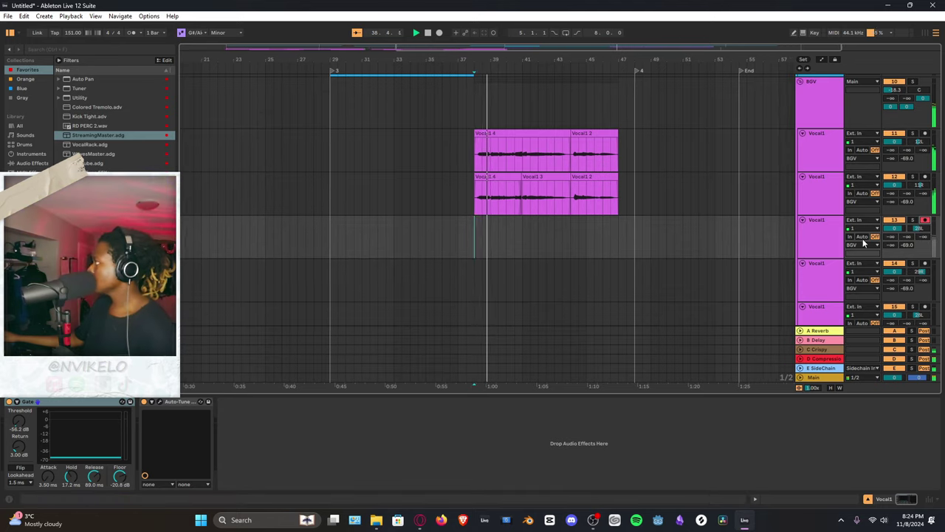
scroll(472, 233, "down", 2)
scroll(473, 232, "up", 2)
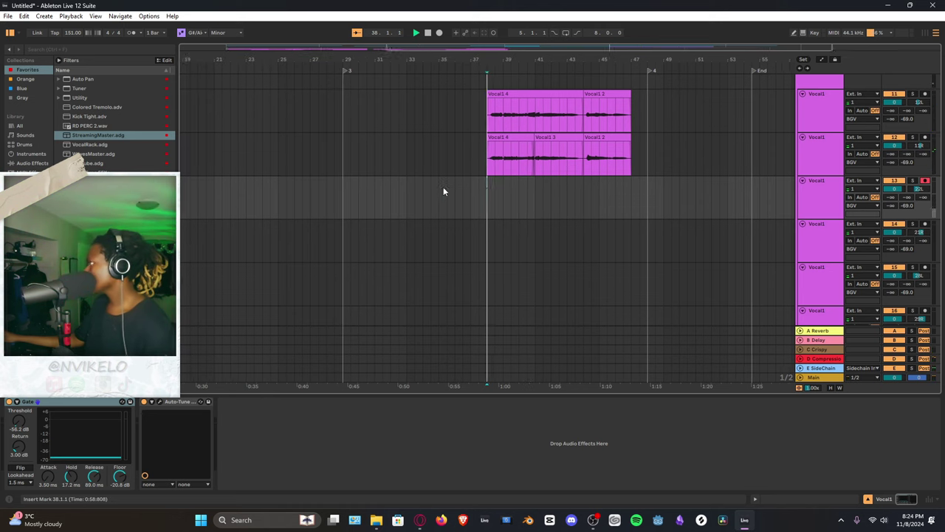
scroll(574, 194, "up", 2)
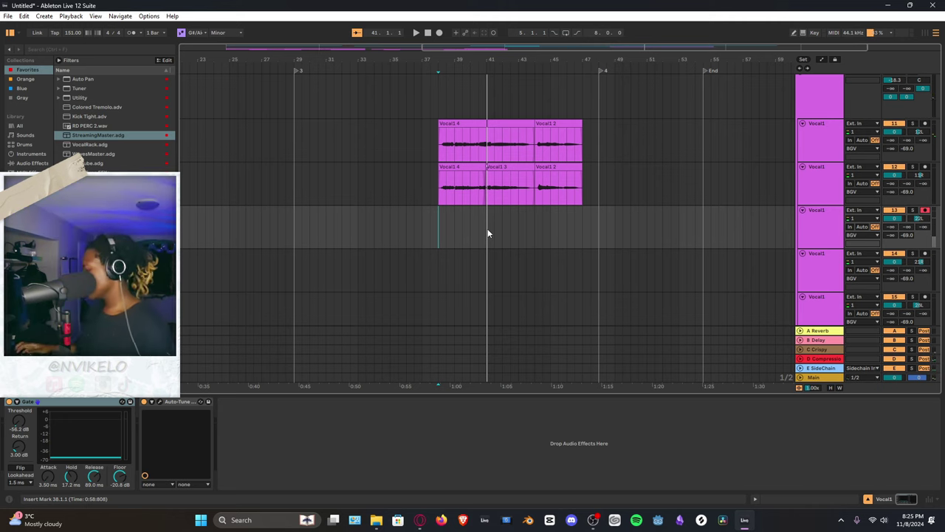
Try recording a harmony take on the third BGV vocal track from bar 38 to about bar 42, and play it back
key("F9")
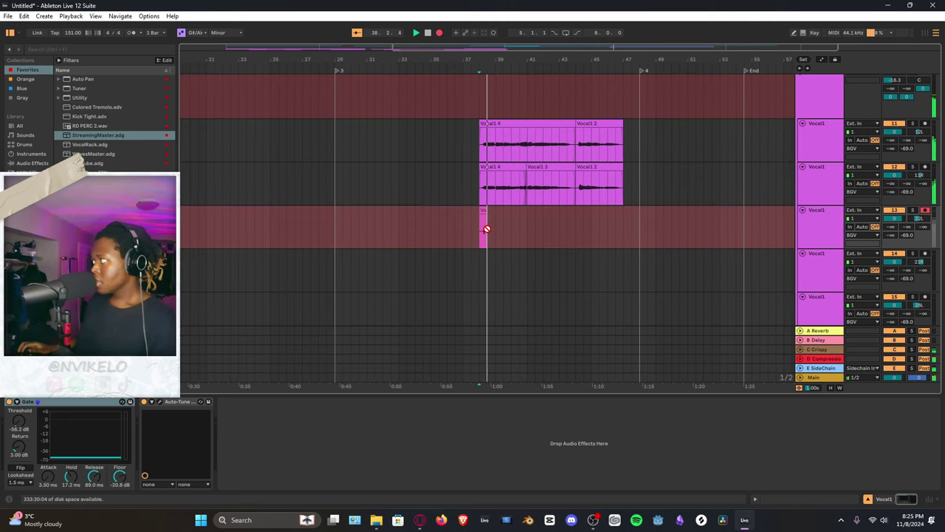
key("space")
key("F9")
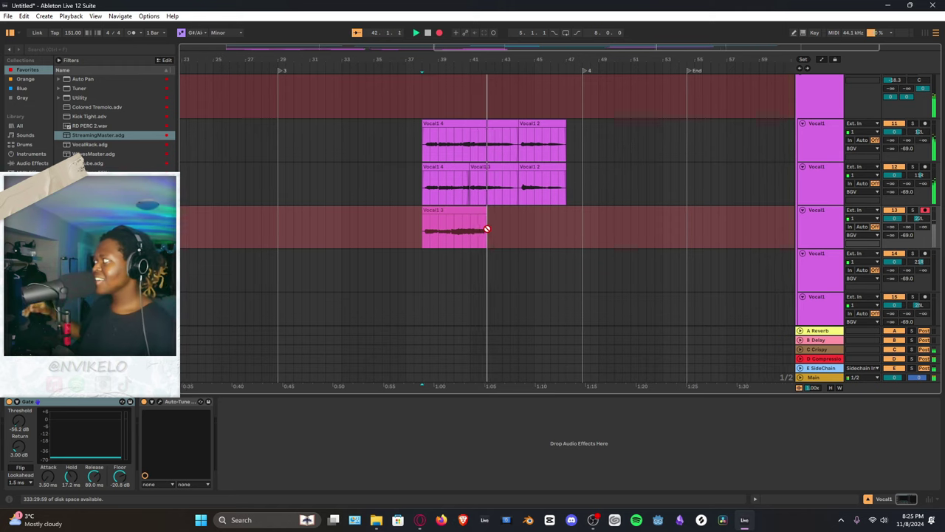
key("space")
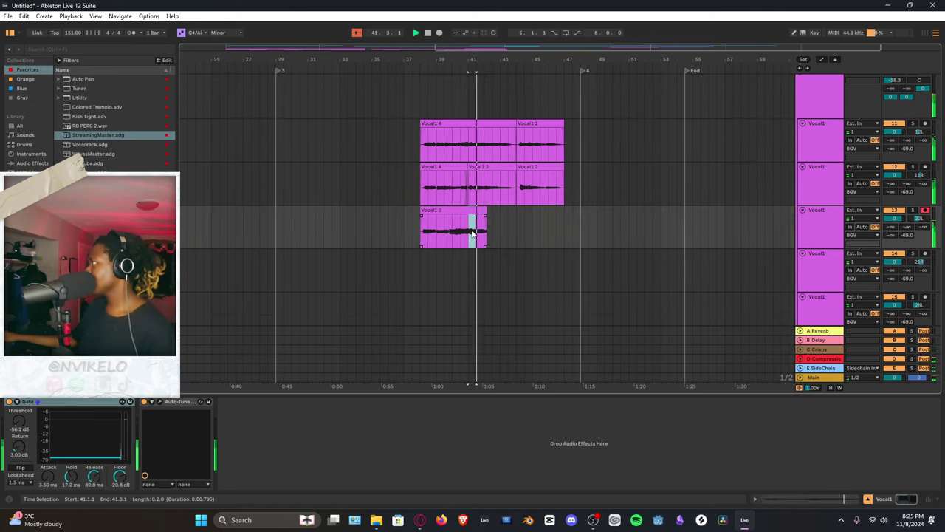
scroll(473, 229, "left", 3)
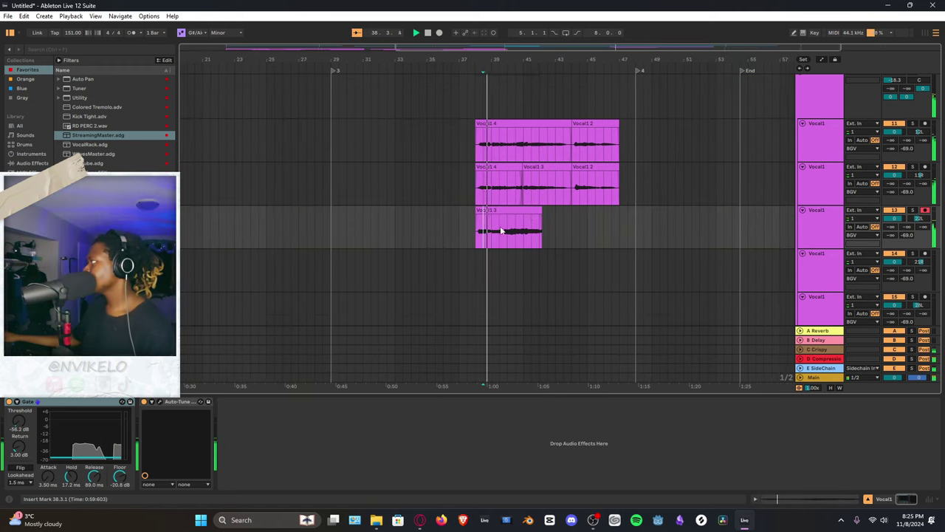
left_click(477, 228)
scroll(477, 228, "left", 1)
key("space")
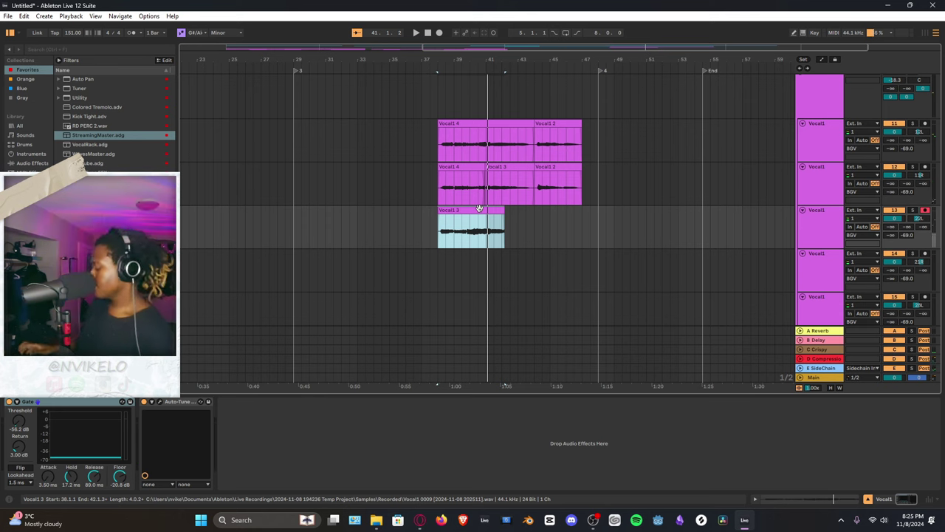
Re-record the third BGV vocal track's take from bar 38 to about bar 44, restarting it once
key("F9")
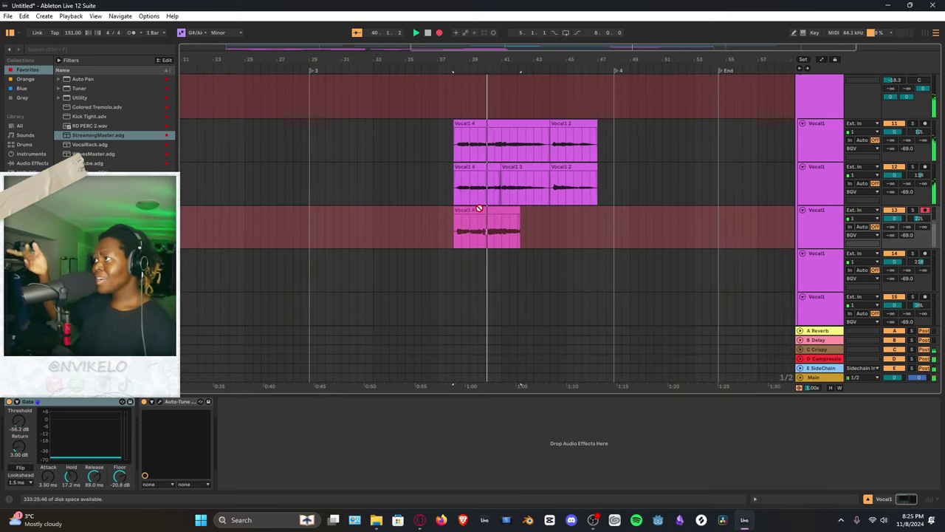
key("space")
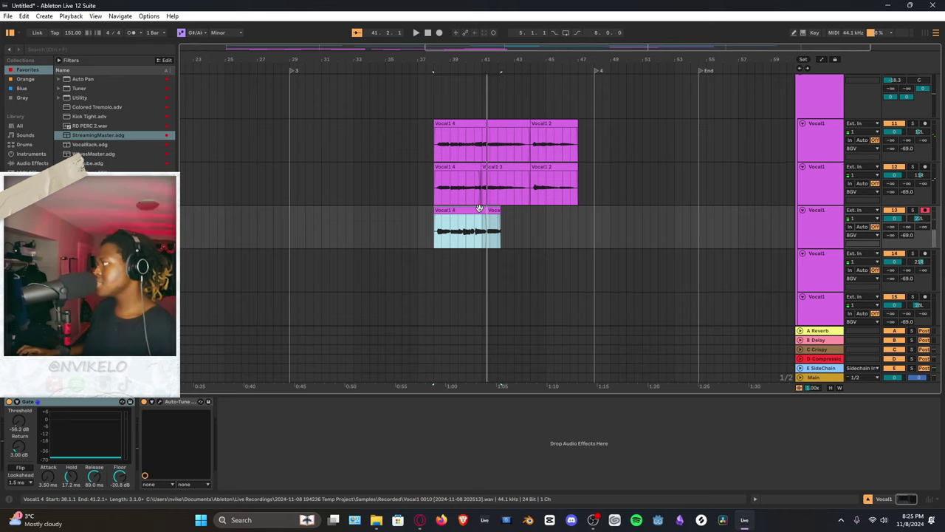
key("F9")
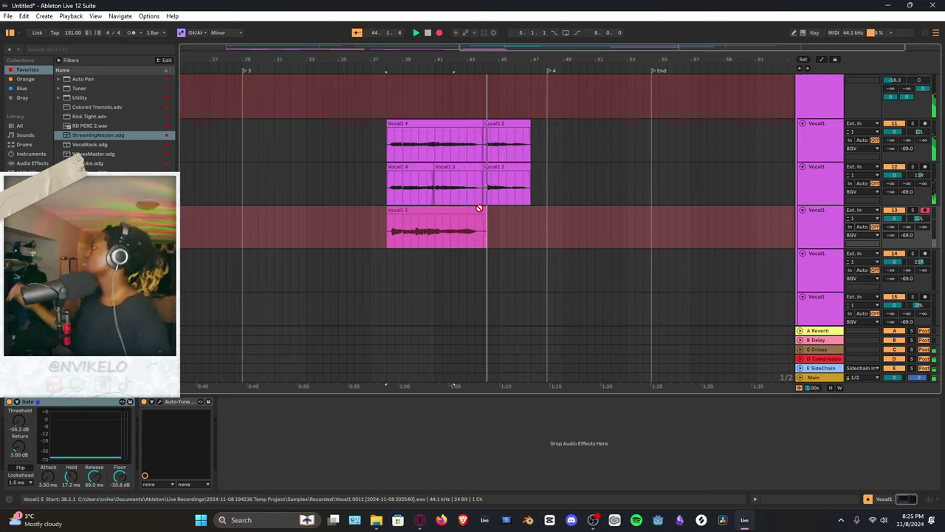
key("space")
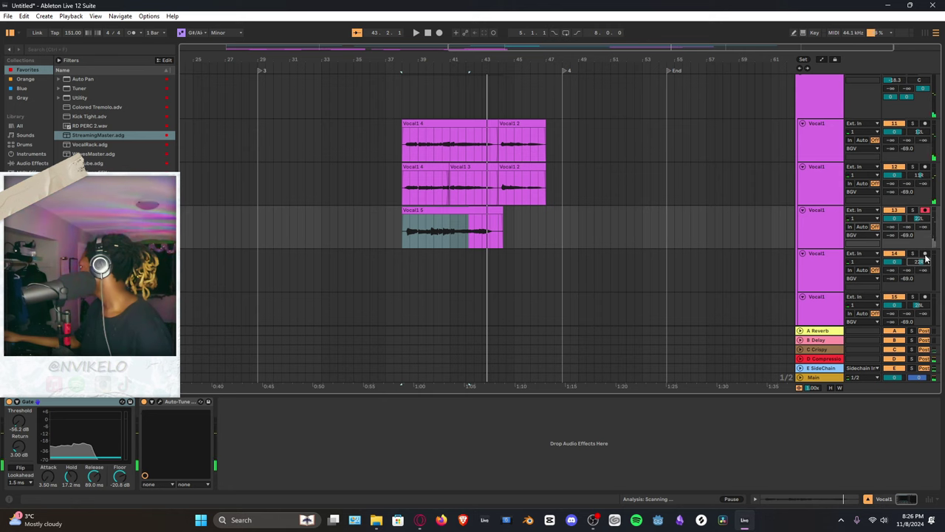
Record a doubling take on the fourth BGV vocal track from bar 38, and trim the third and fourth tracks' takes at bar 44
left_click(925, 254)
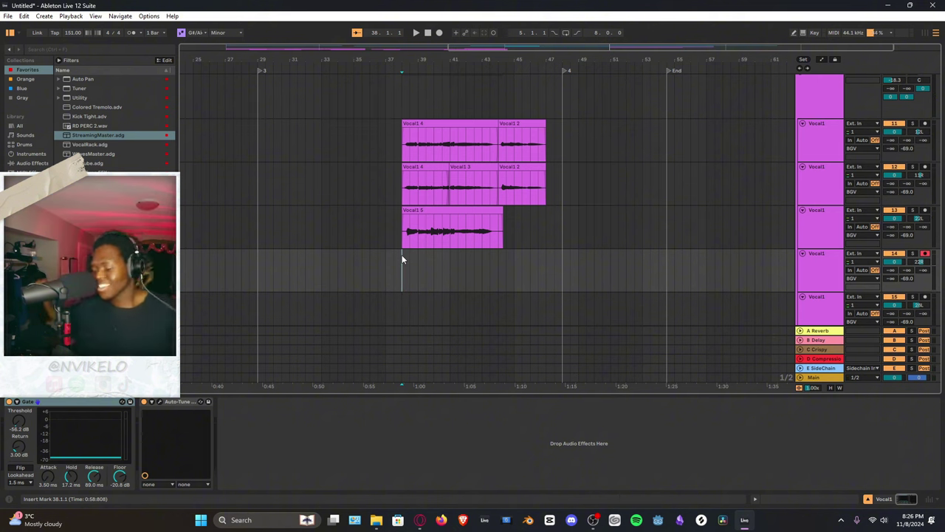
key("F9")
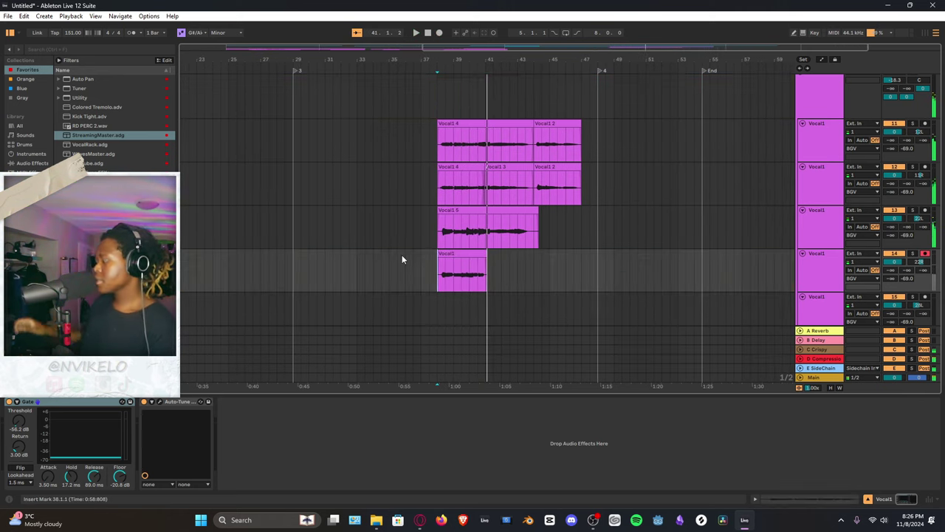
key("space")
key("F9")
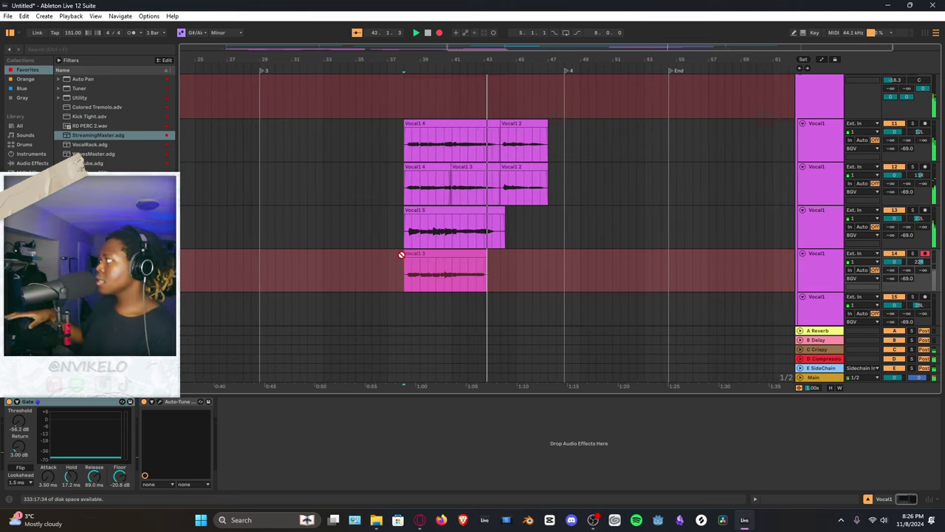
key("space")
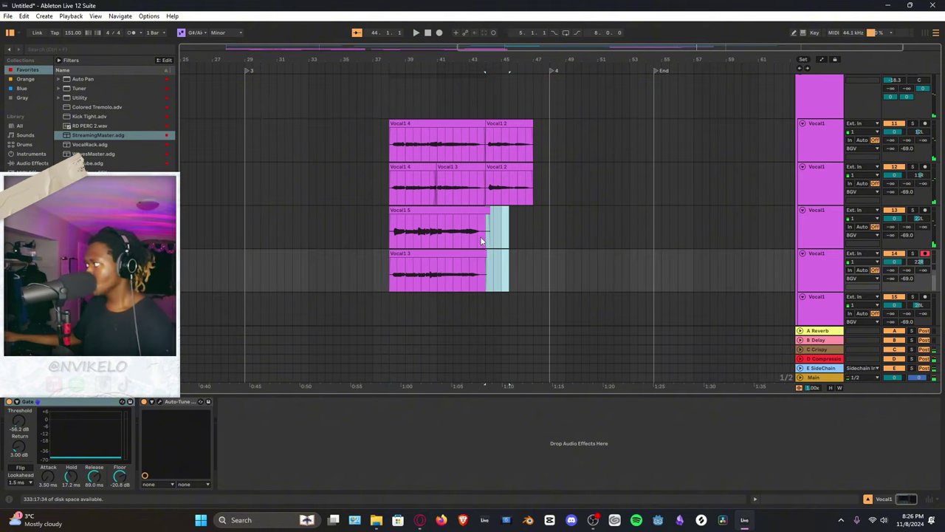
left_click(487, 242)
Duplicate the first BGV vocal track and delete the clips from the upper copy
left_click(812, 179)
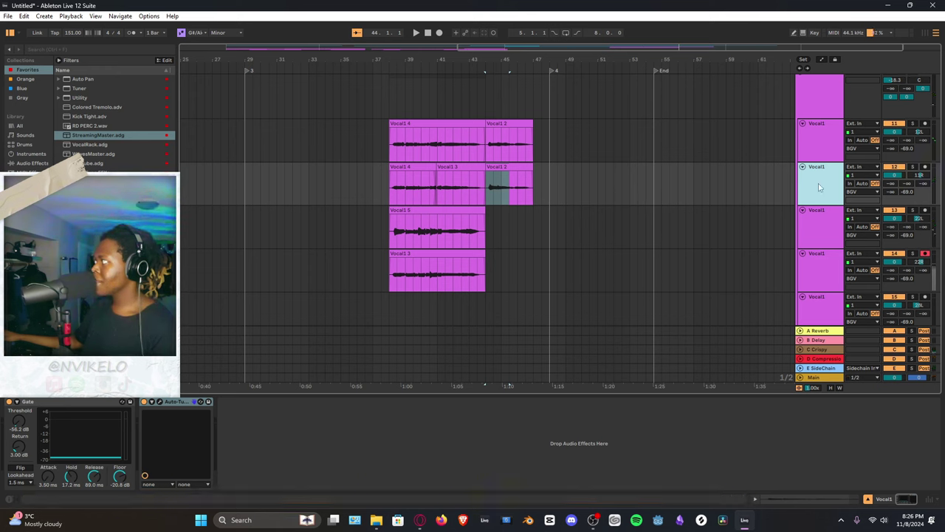
left_click(816, 141)
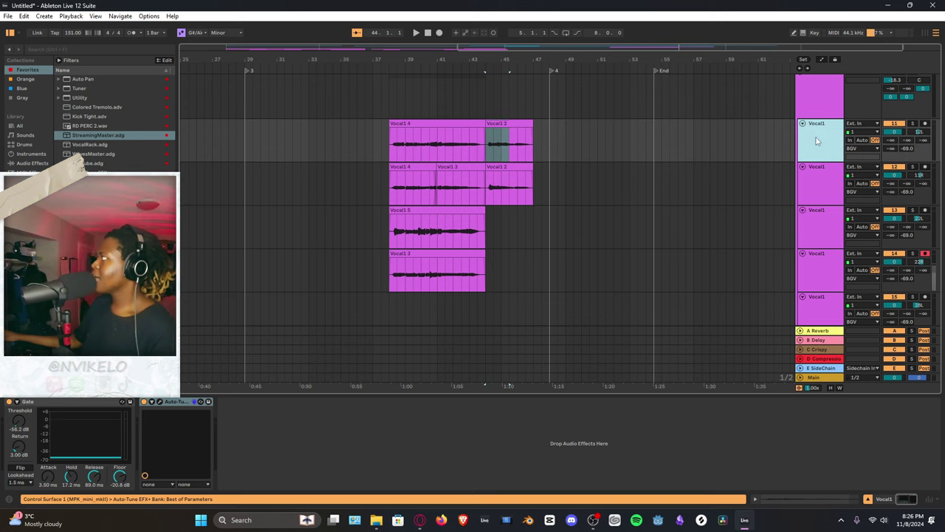
key("ctrl+d")
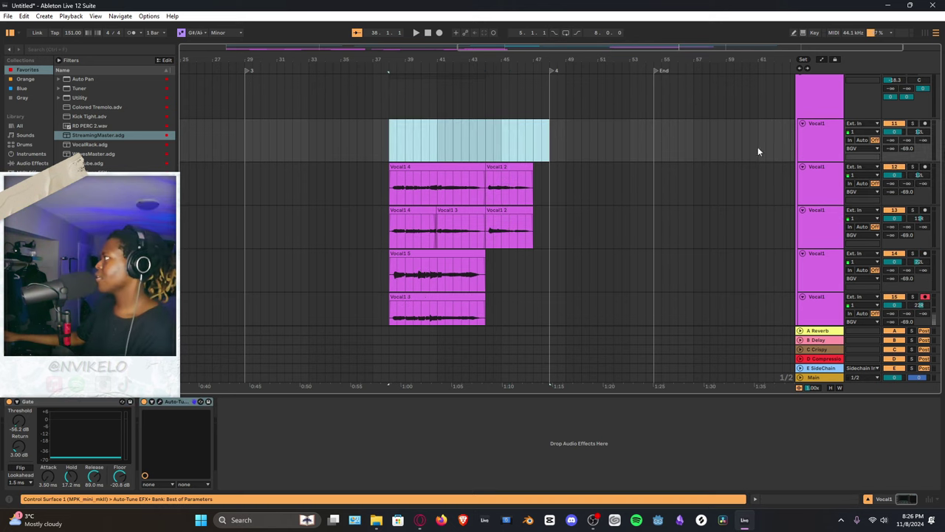
Arm the emptied top BGV vocal track, center its pan, and record a take from bar 37 to about bar 47
left_click(925, 124)
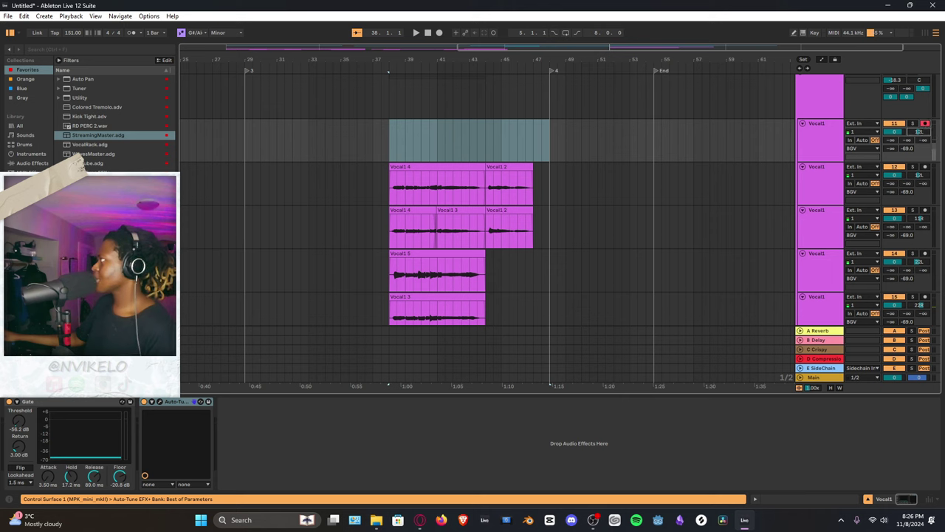
left_click(385, 146)
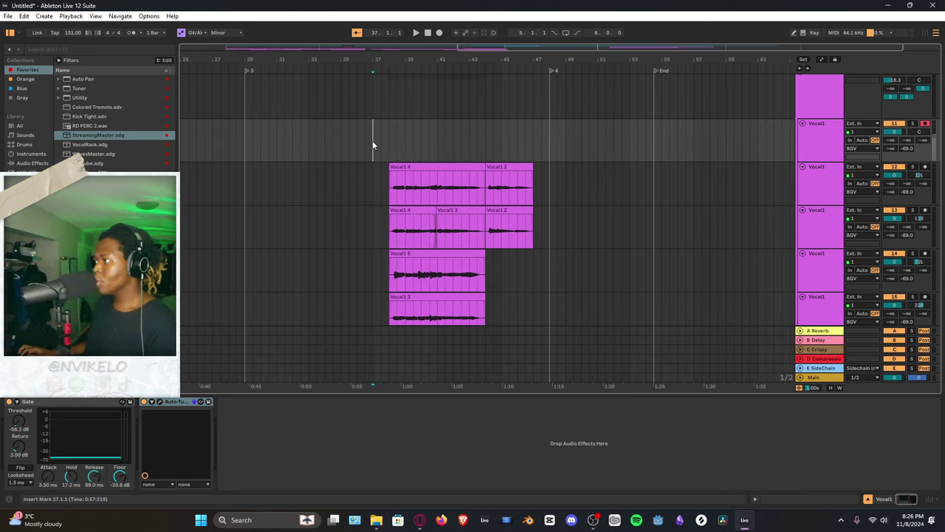
key("F9")
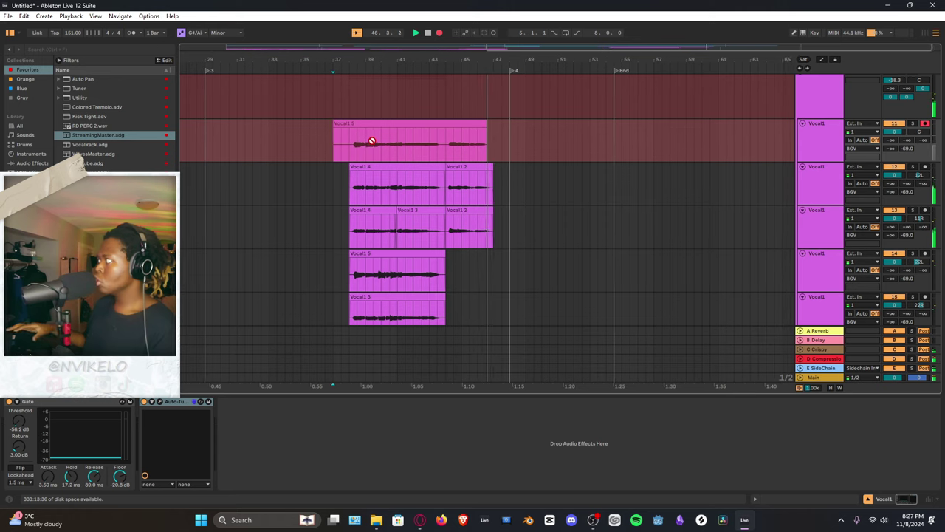
key("space")
Trim the start of the top BGV track's new take to bar 38 and play it back with its waveform open
left_click(447, 124)
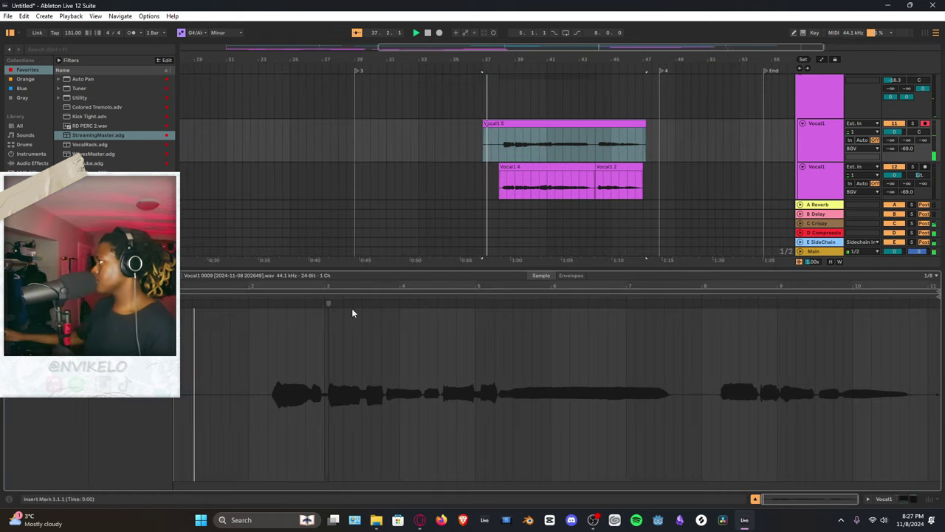
left_click_drag(454, 147, 491, 151)
left_click(491, 151)
key("space")
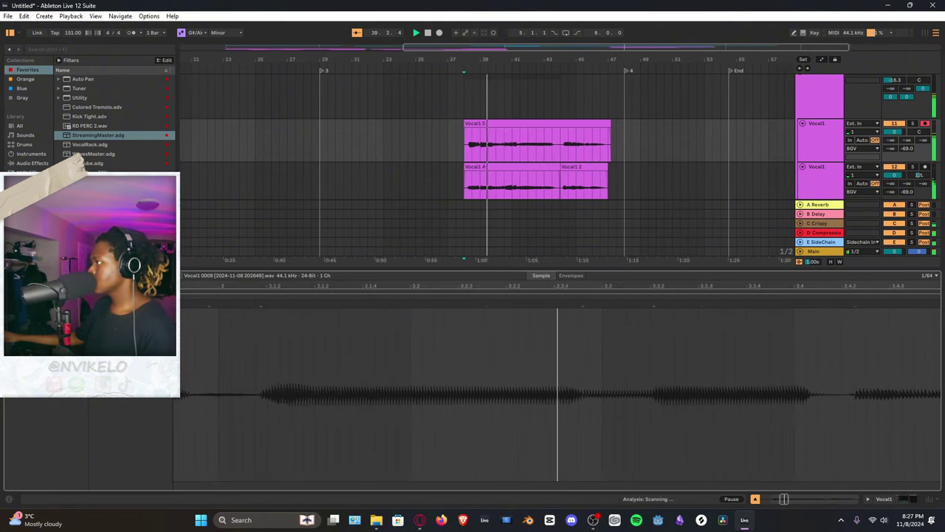
Lower the volume of the top BGV vocal track (track 11) to -7.7 and trim the end of its take to bar 47
left_click(899, 499)
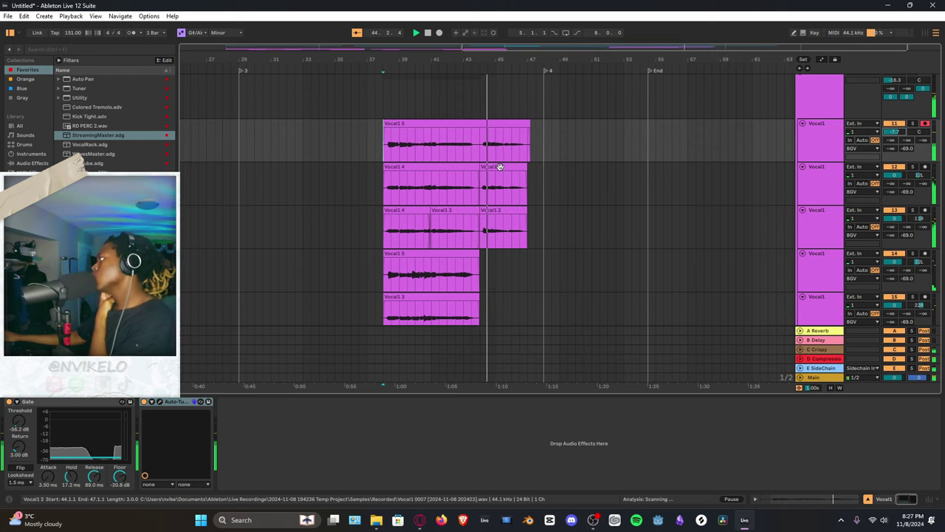
left_click_drag(521, 153, 548, 156)
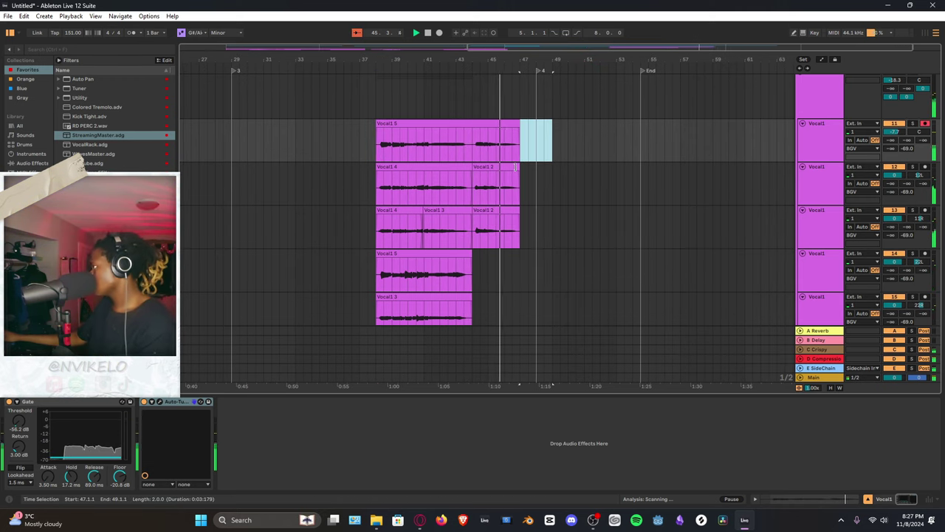
scroll(380, 225, "down", 2)
left_click(380, 228)
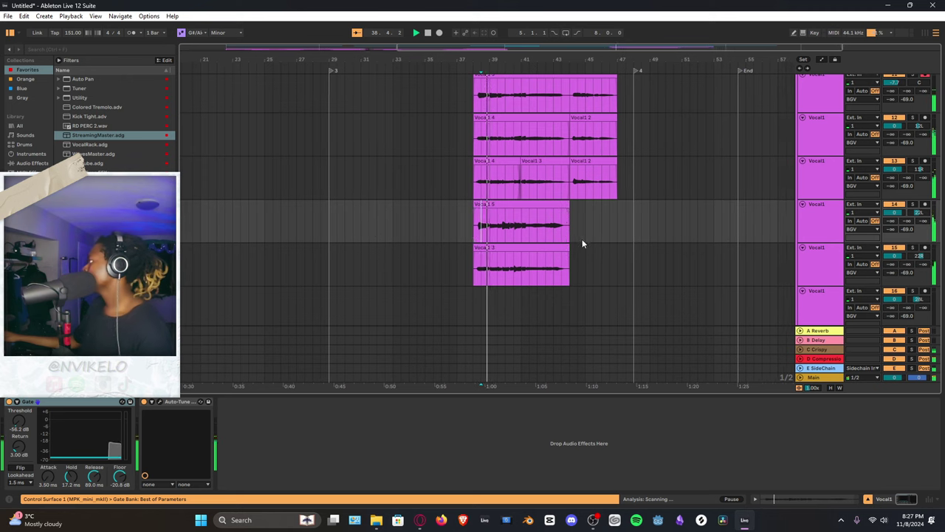
Arm the empty BGV vocal track 16 and record a harmony take from bar 38 to about bar 44
scroll(815, 271, "down", 2)
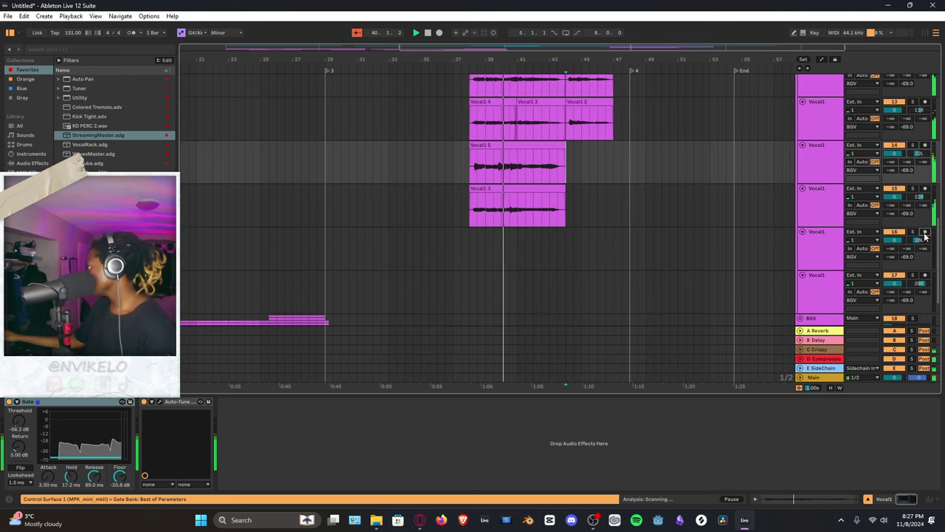
left_click(925, 232)
key("space")
key("space")
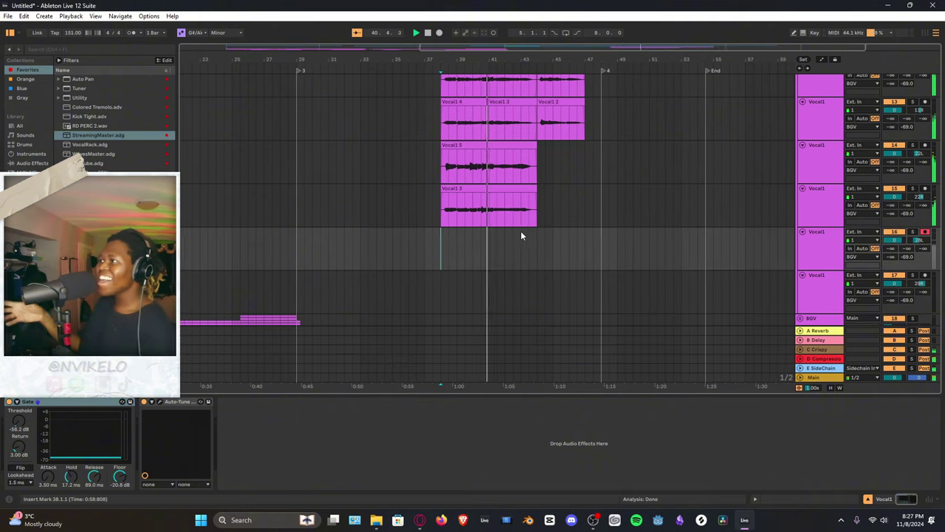
key("space")
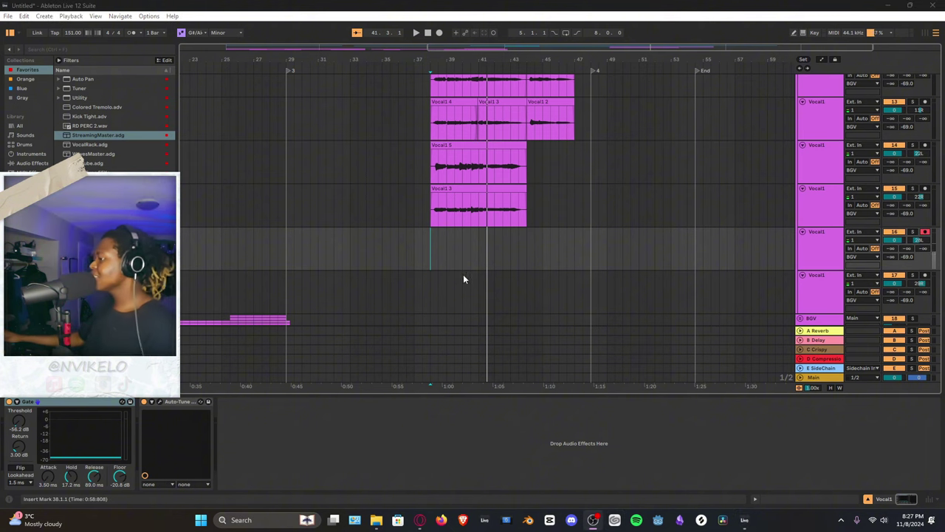
key("F9")
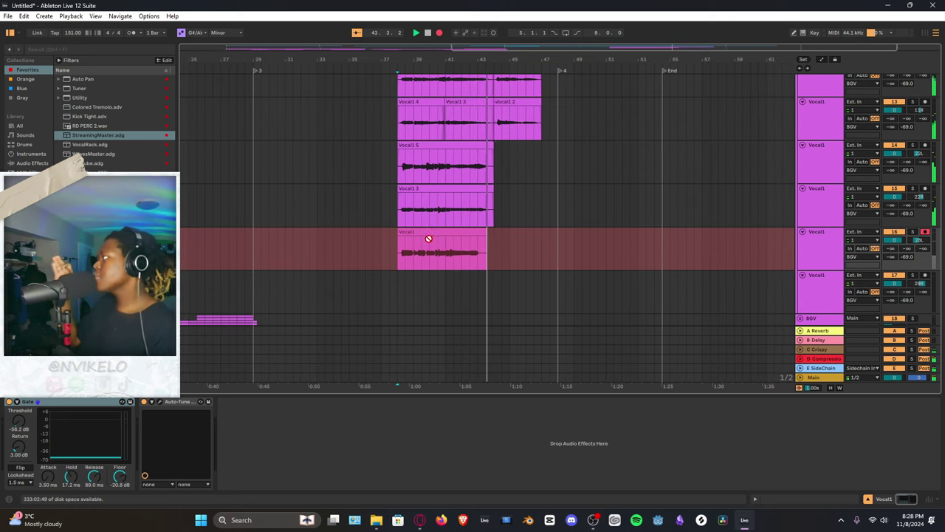
key("space")
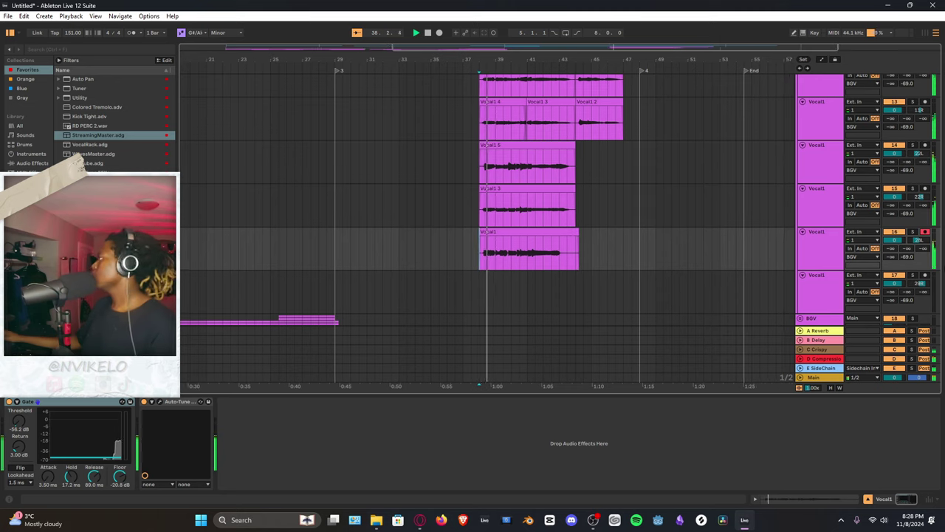
Record a doubling take on BGV vocal track 17 from bar 38, redoing it once, and trim the takes on tracks 16 and 17 at 43.3
left_click(925, 275)
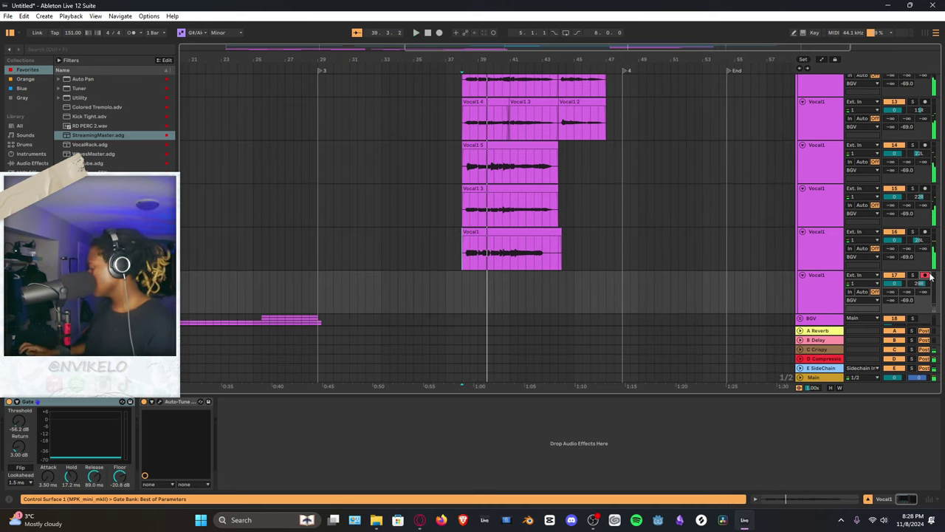
key("F9")
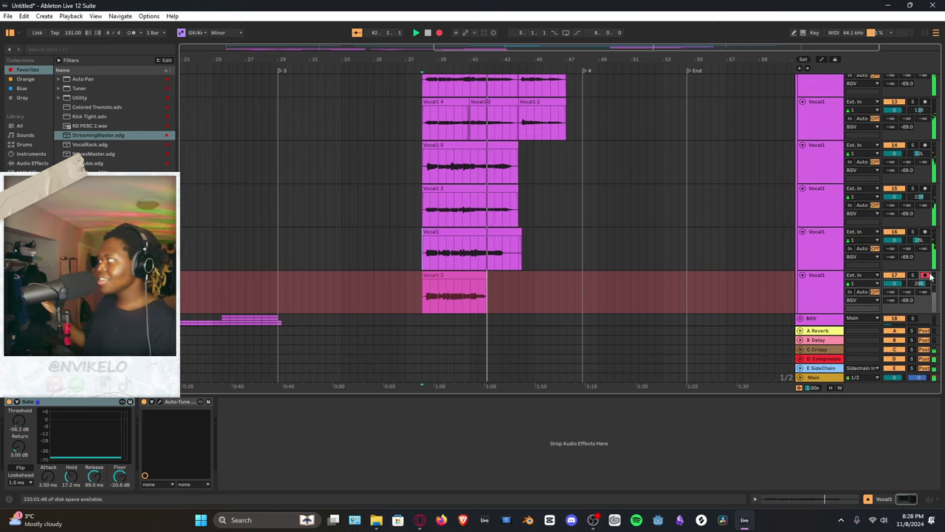
key("space")
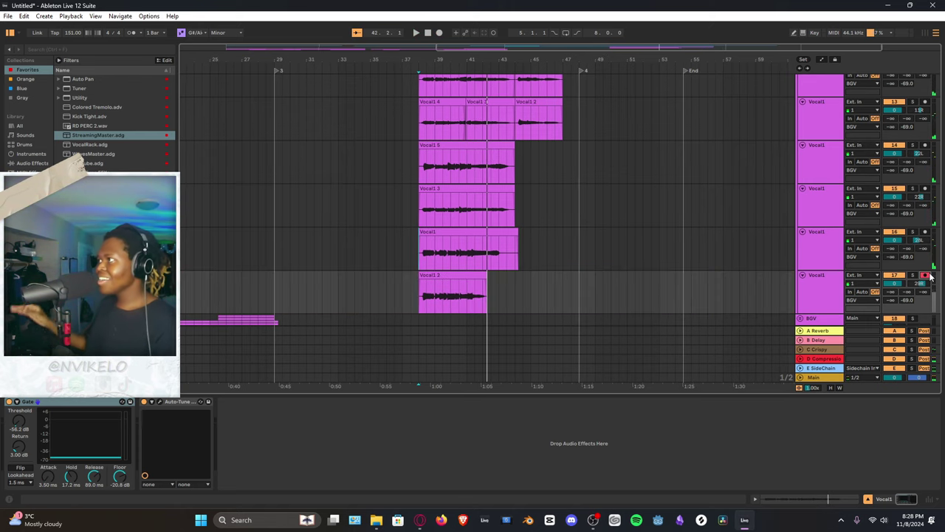
key("F9")
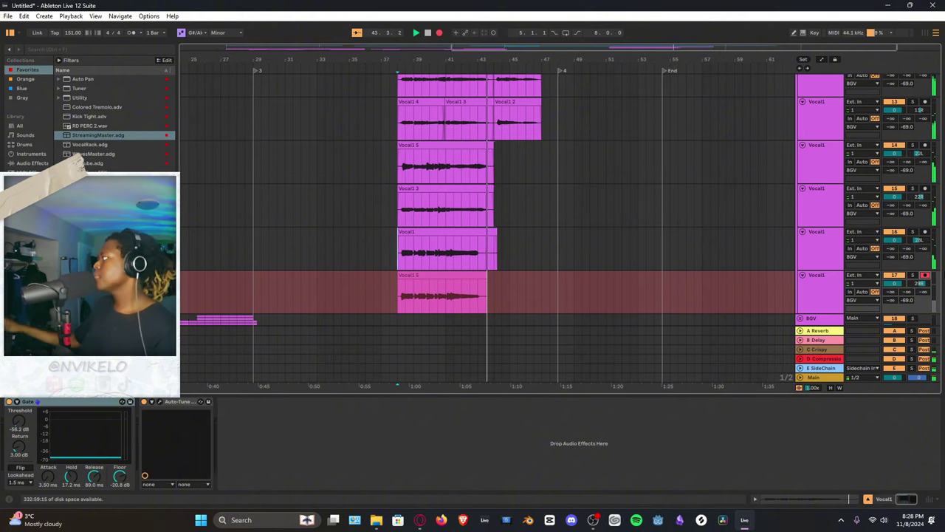
key("space")
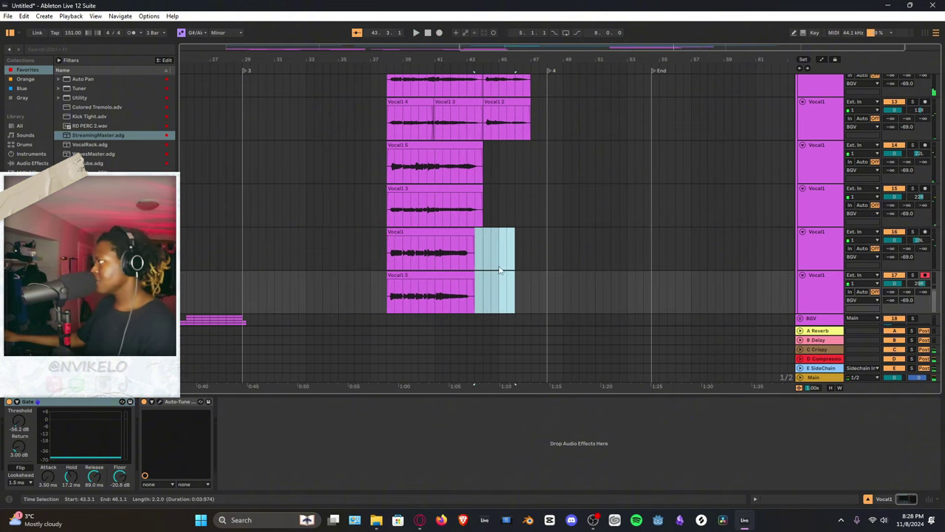
Arm BGV vocal track 16 again and record the second phrase from 43.3 to about bar 47
left_click(475, 261)
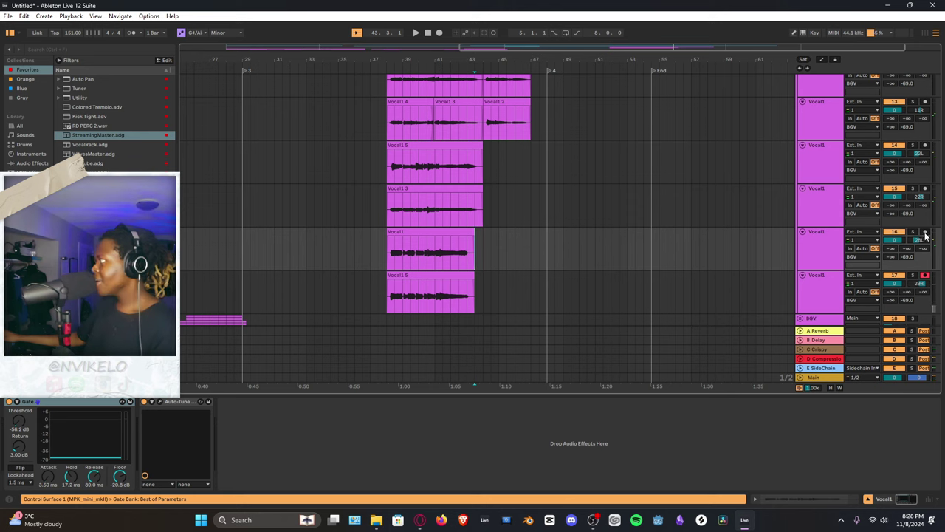
left_click(925, 233)
left_click(474, 249)
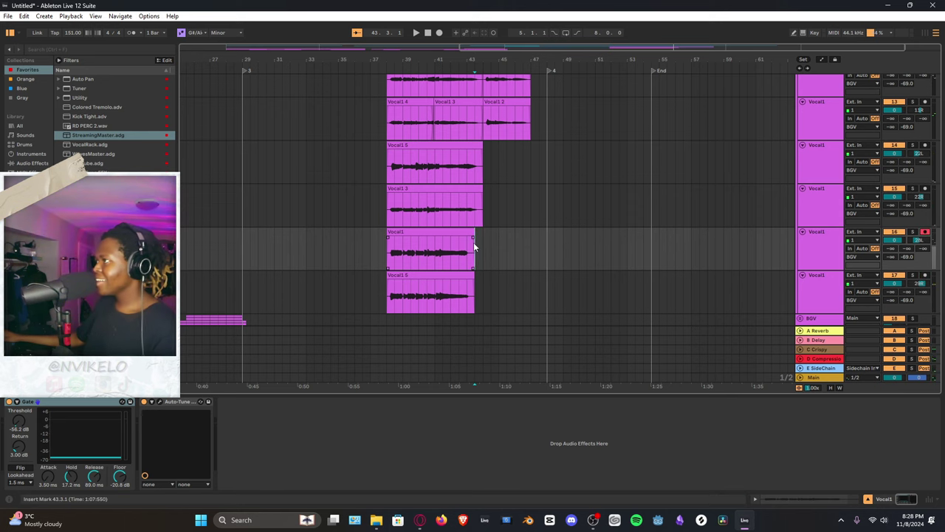
key("F9")
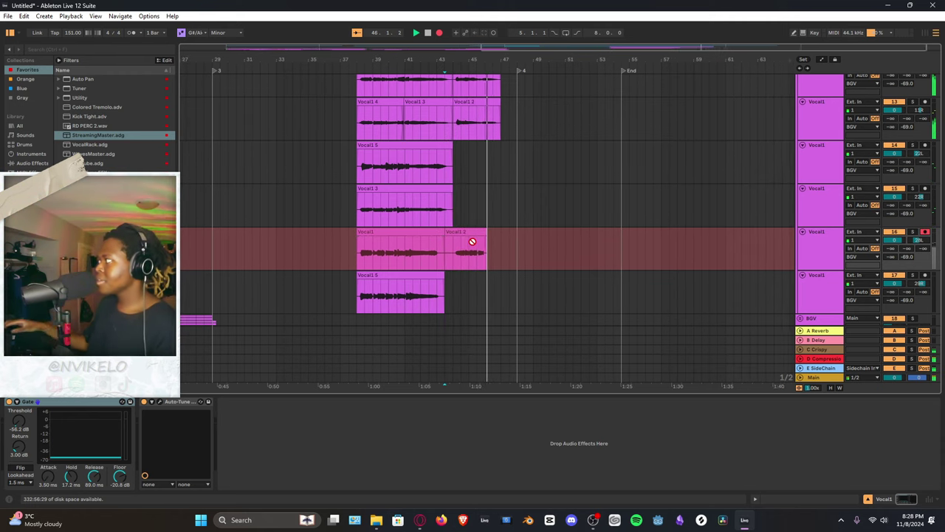
key("space")
Arm BGV vocal track 17 and record the double of the second phrase from 43.3 to about bar 47, restarting until a full take is captured
left_click(925, 276)
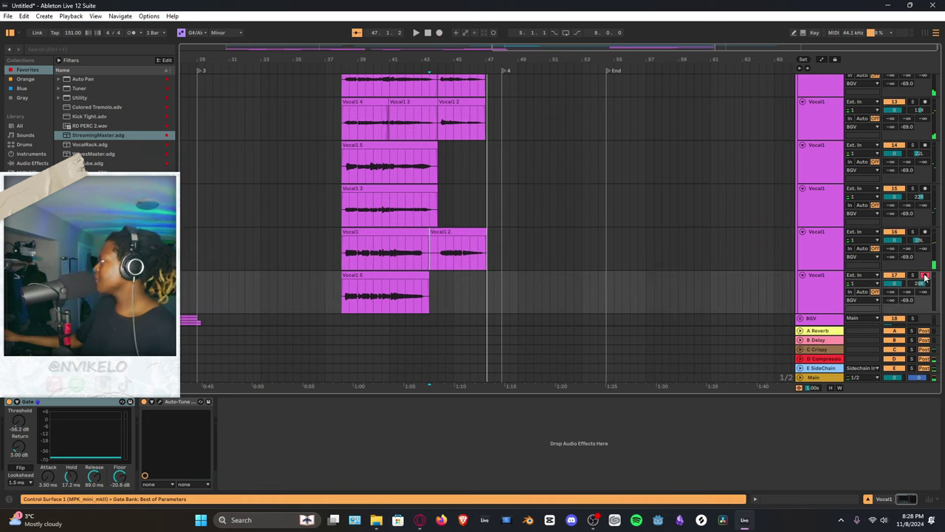
key("F9")
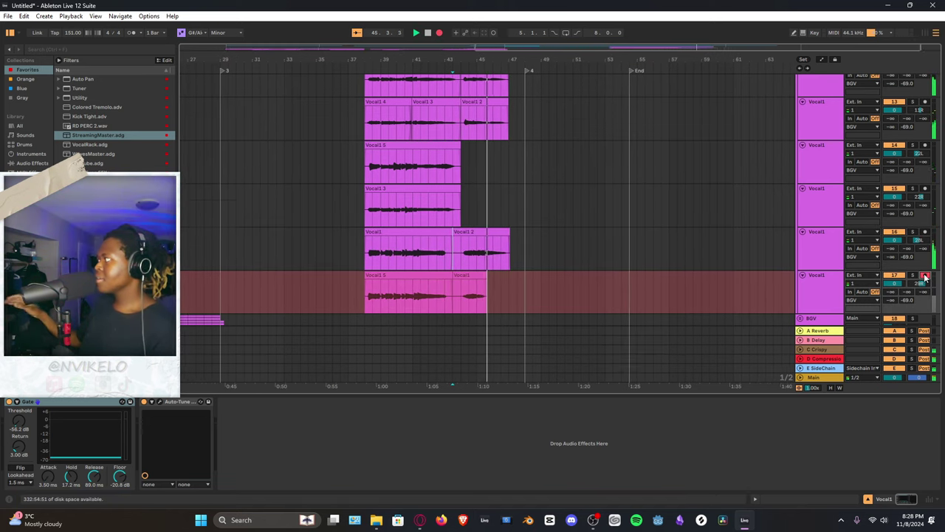
key("space")
key("F9")
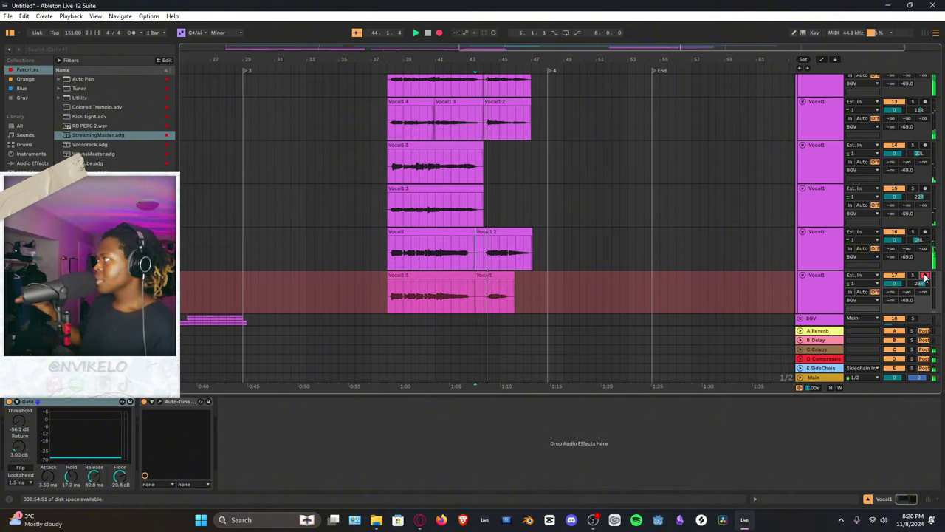
key("space")
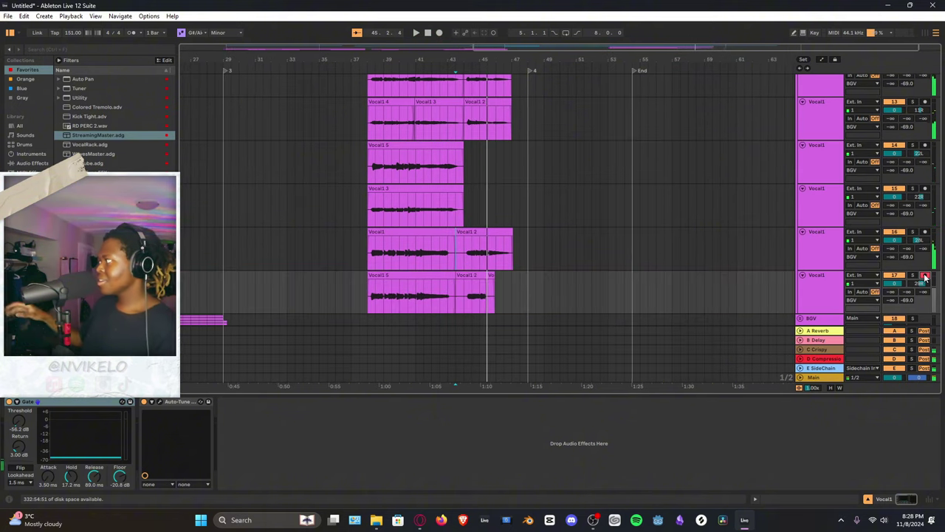
key("F9")
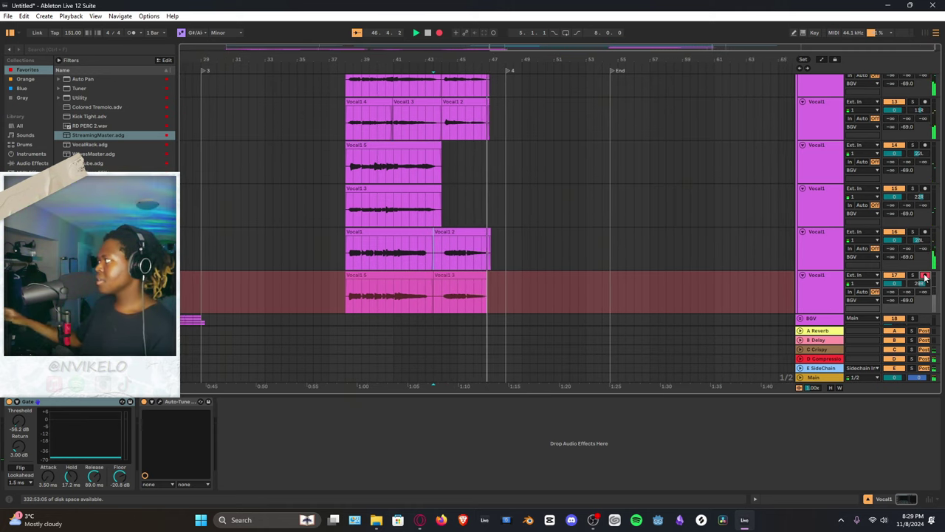
key("space")
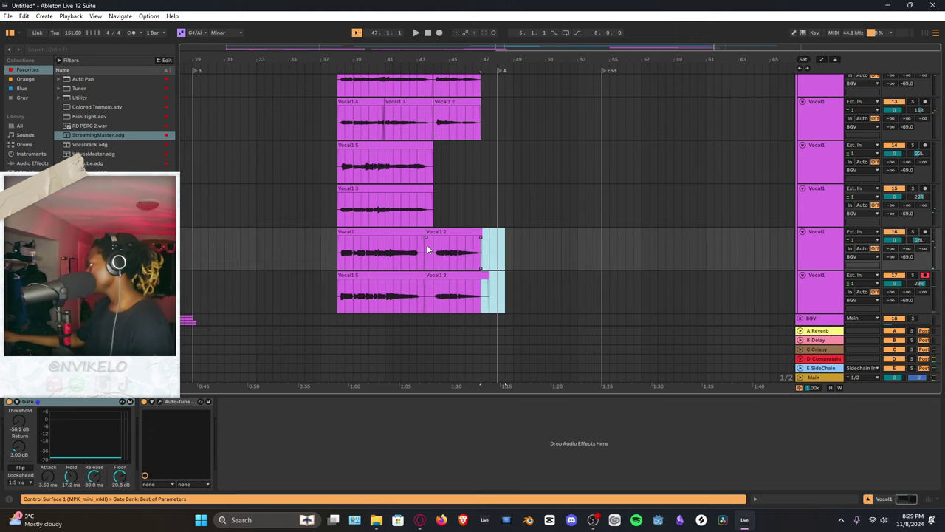
Clear the section from 43.3 to bar 44 on BGV tracks 16 and 17 and play back the harmonies from bar 38
left_click_drag(426, 245, 436, 294)
key("Delete")
left_click(338, 253)
key("space")
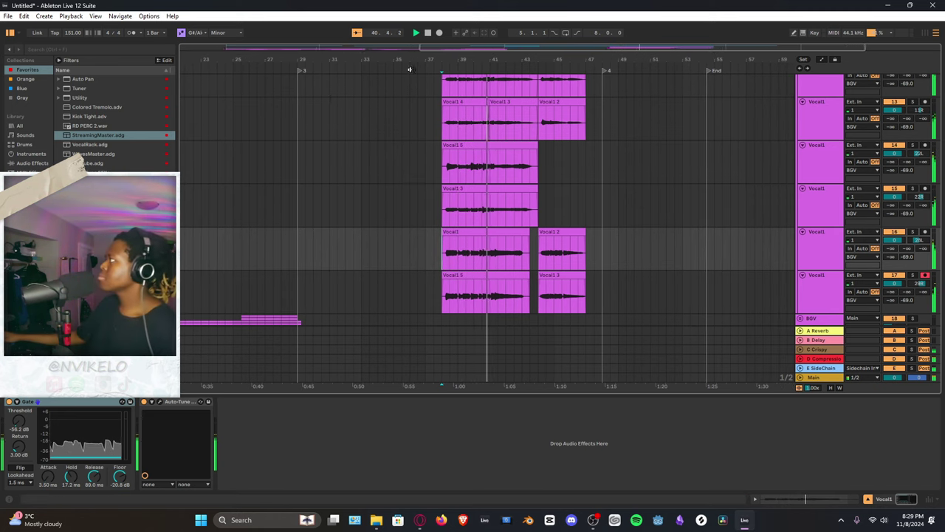
Arm BGV vocal track 14 and record its second phrase from bar 44 to about bar 47
scroll(223, 156, "down", 3)
scroll(342, 216, "up", 5)
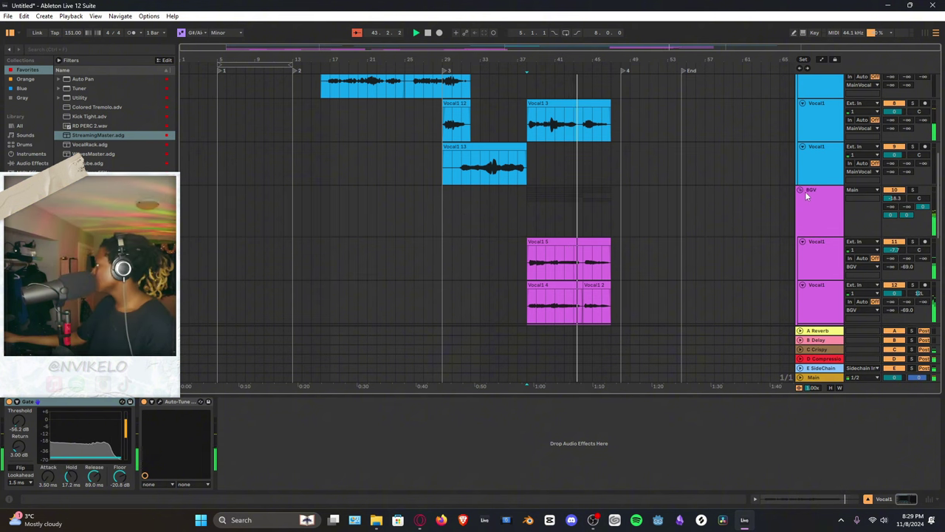
scroll(567, 273, "down", 5)
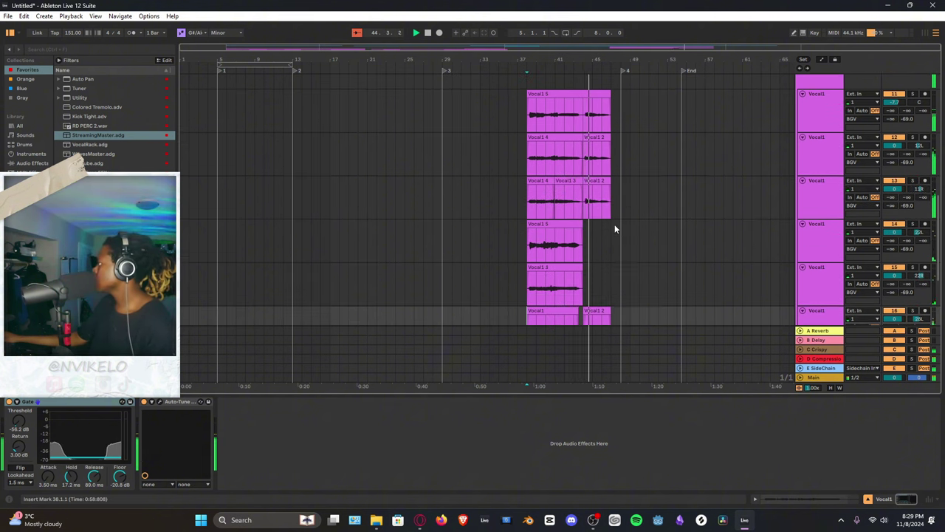
scroll(614, 228, "down", 1)
scroll(604, 221, "up", 3)
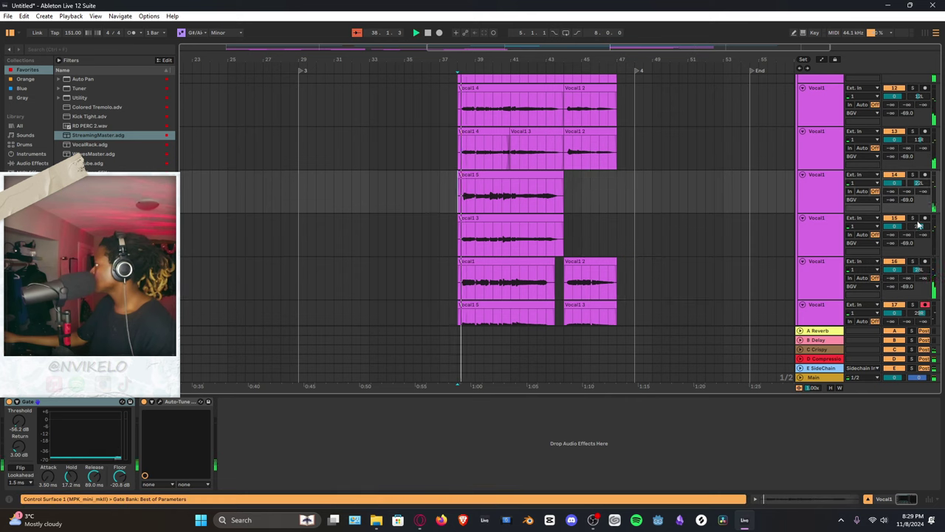
left_click(568, 185)
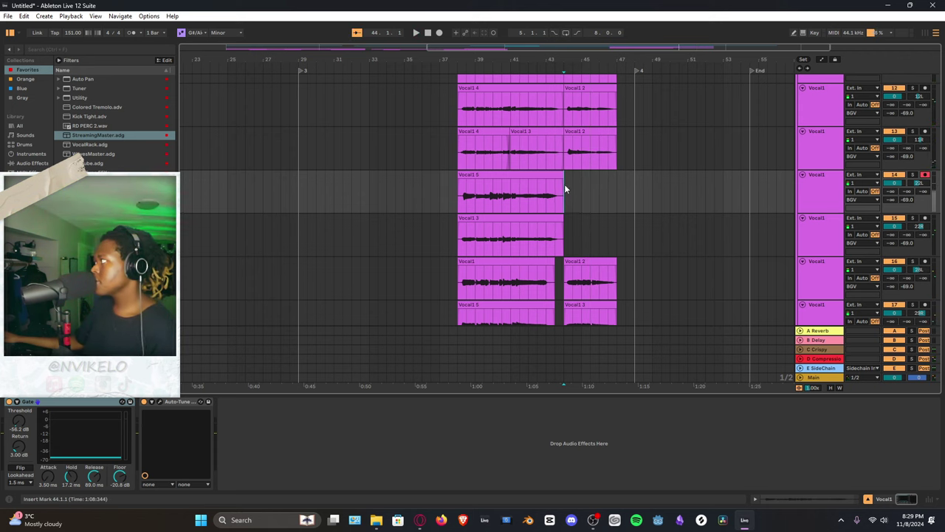
key("F9")
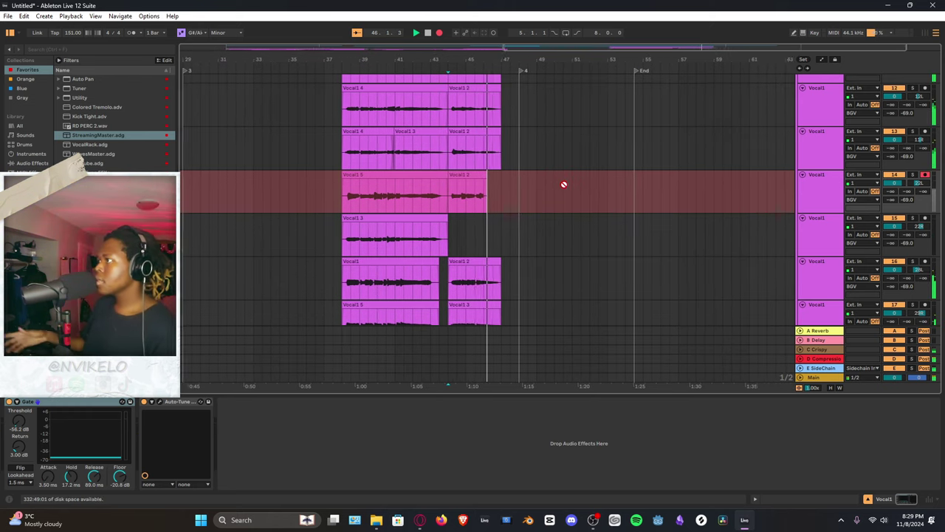
key("space")
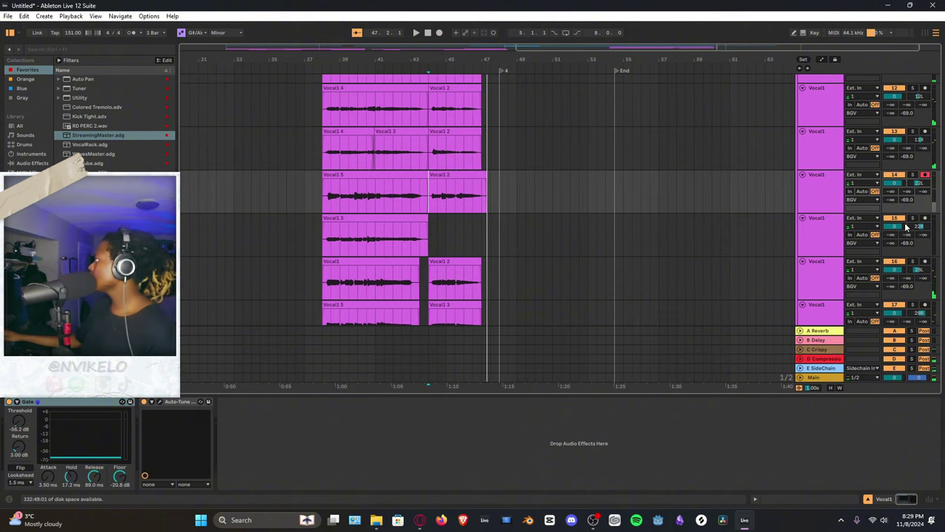
Record the doubling second phrase on BGV vocal track 15 from bar 44, and trim the ends of tracks 14 and 15 to bar 47
left_click(924, 219)
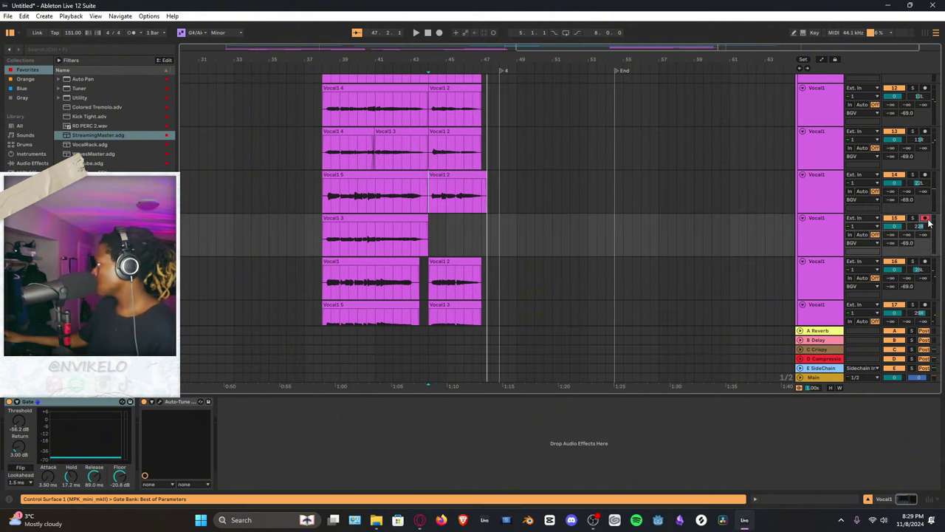
key("F9")
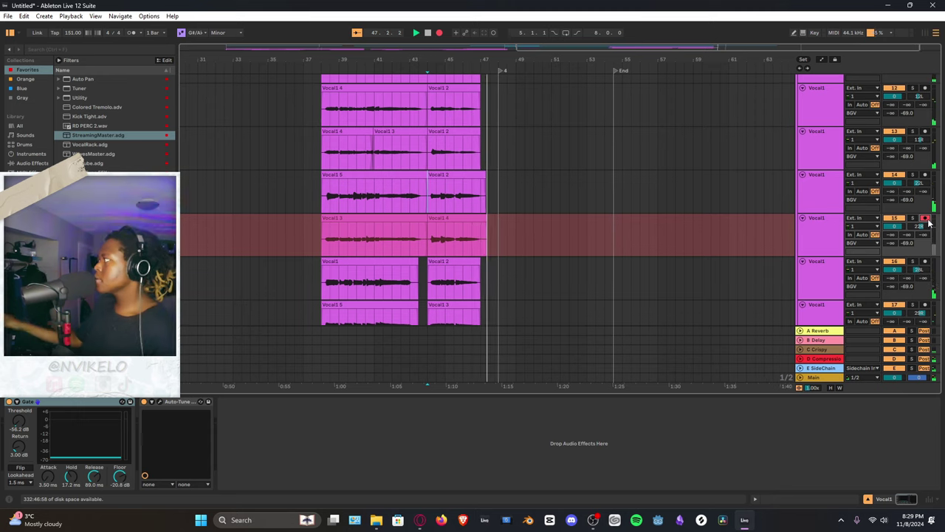
key("space")
left_click_drag(540, 236, 445, 201)
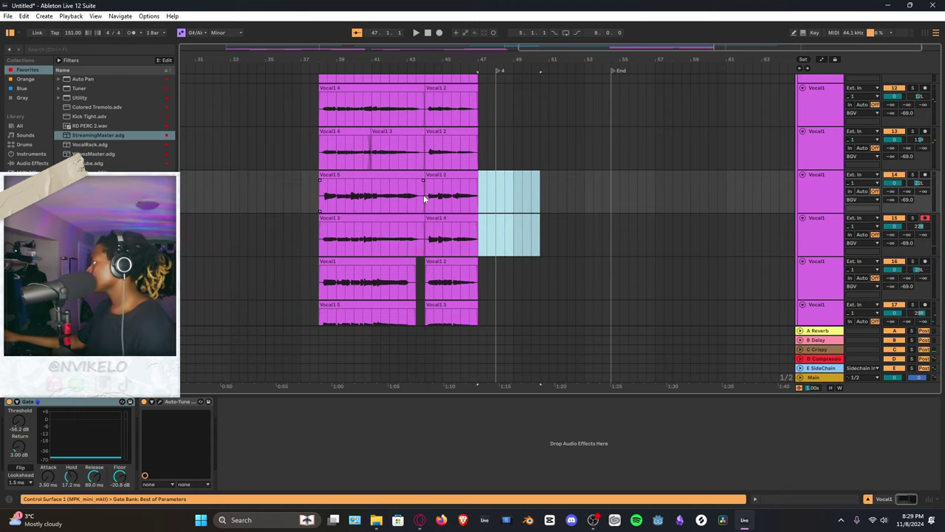
Play back all the layered BGV harmonies from bar 38
left_click_drag(411, 51, 411, 55)
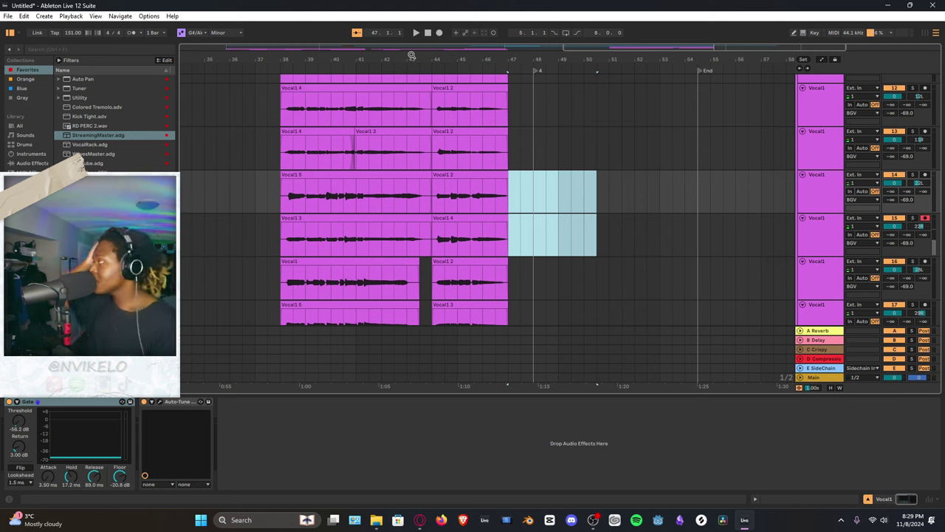
left_click(280, 201)
key("space")
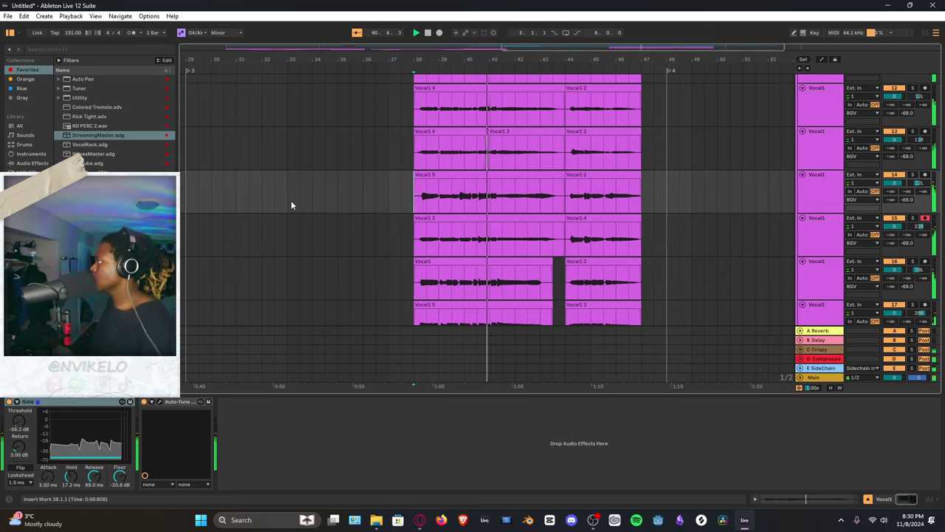
key("minus")
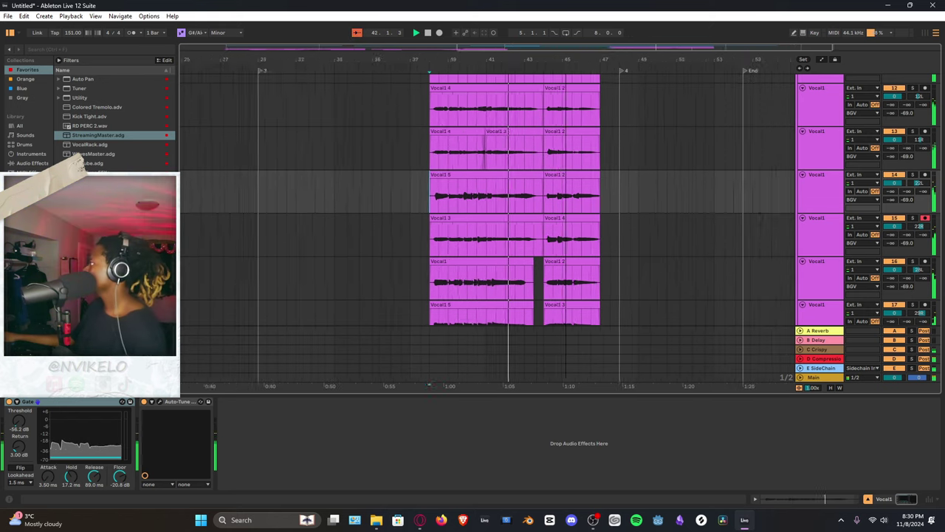
Clear the section from about 43.4 to bar 44 on BGV vocal tracks 13 to 15
key("plus")
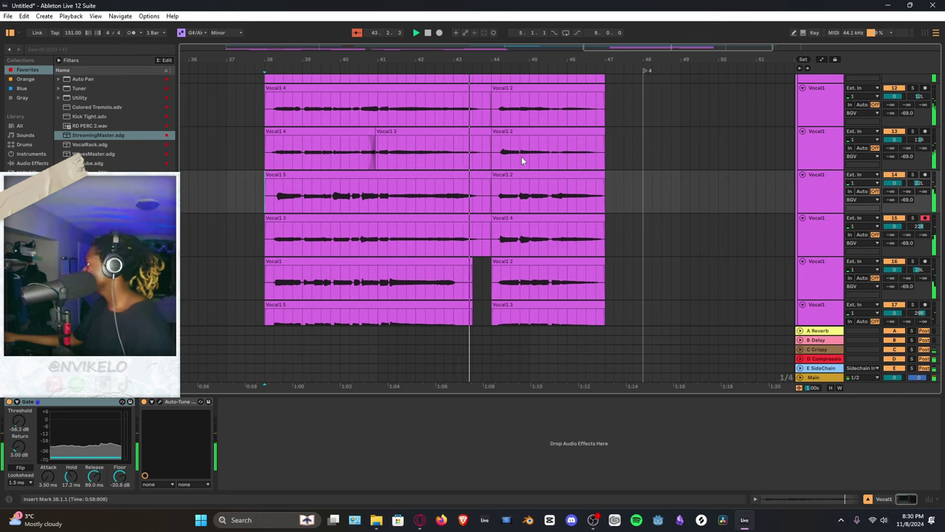
left_click_drag(483, 234, 507, 133)
scroll(507, 133, "down", 3)
key("Delete")
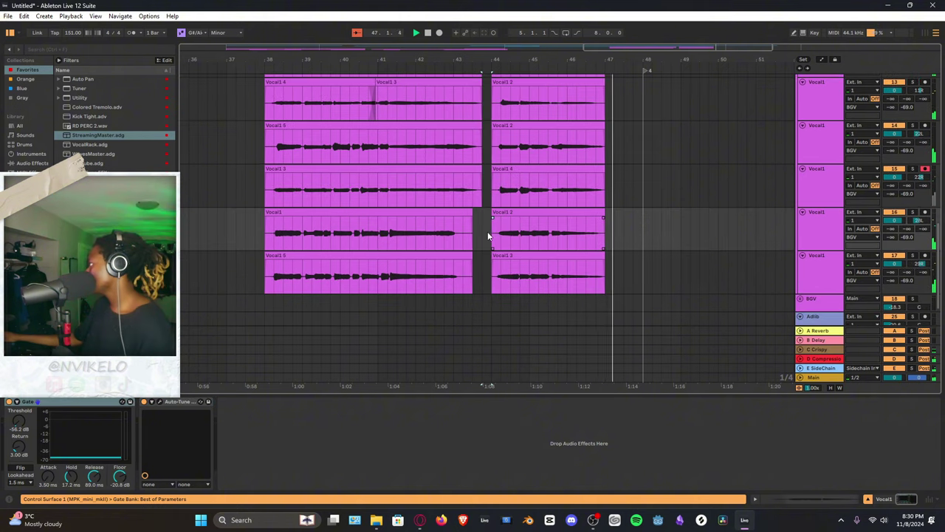
Play back the song from bar 5 and unfold the lower BGV group to review its vocal layers
scroll(617, 117, "up", 1)
scroll(593, 99, "down", 5)
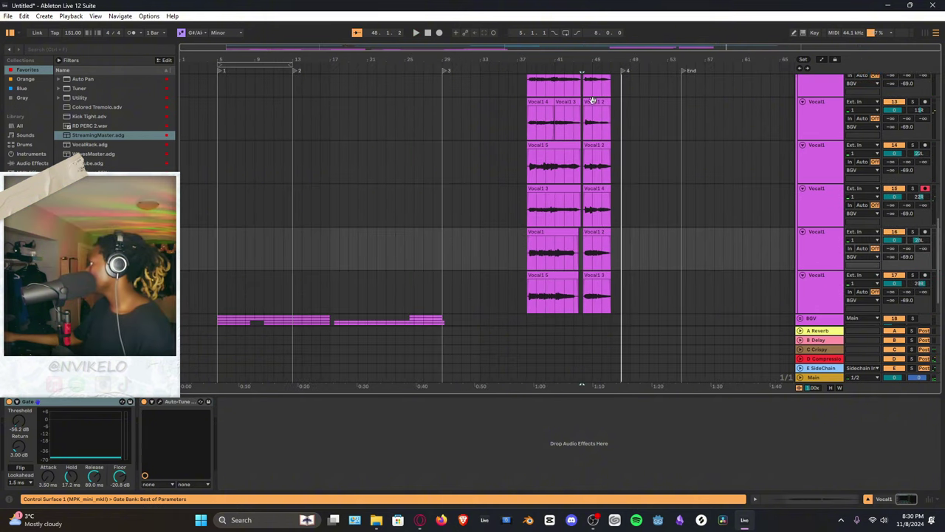
left_click(216, 208)
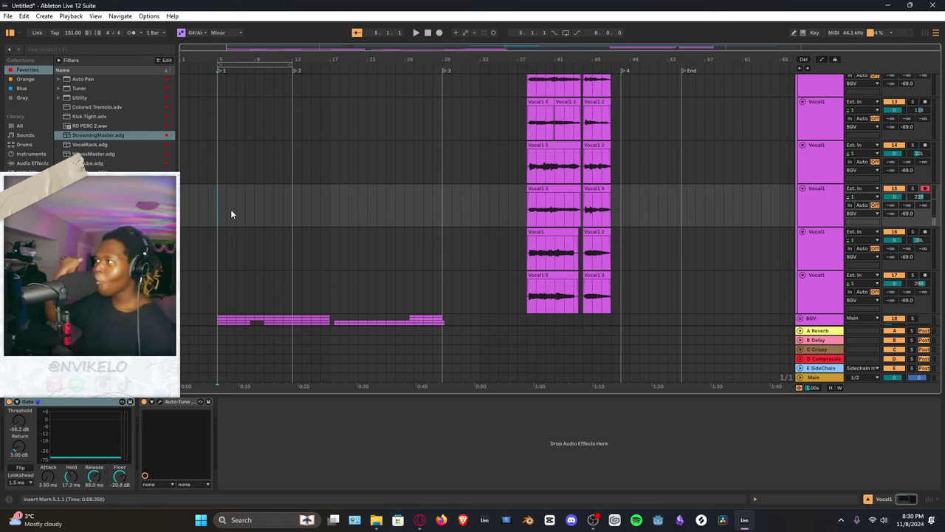
key("space")
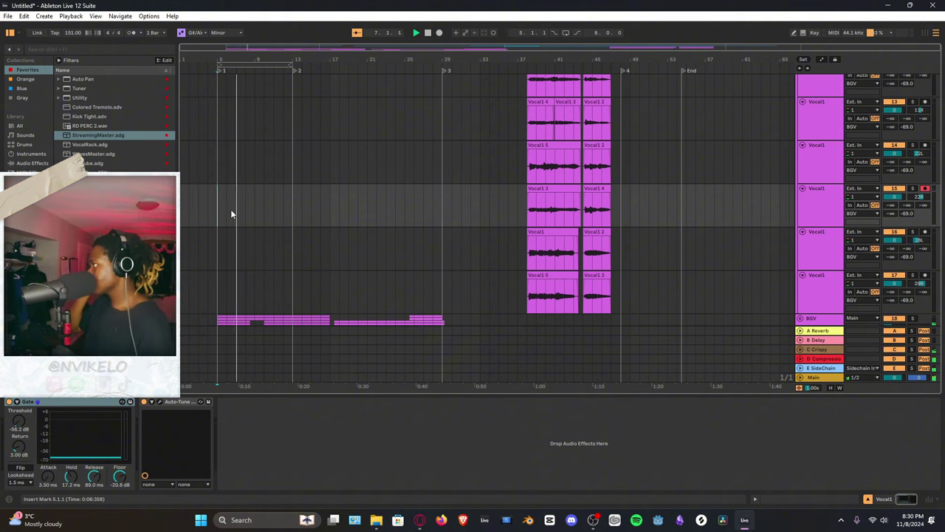
scroll(436, 191, "down", 3)
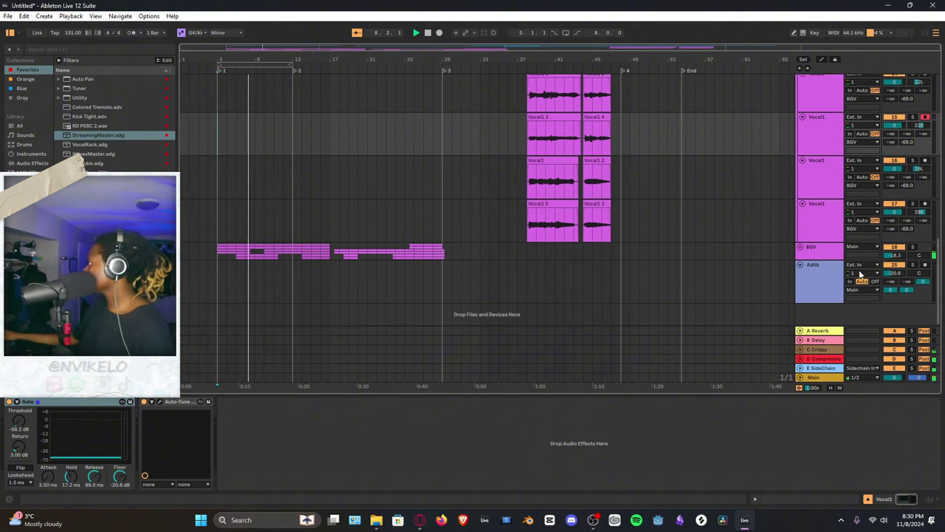
left_click(800, 247)
scroll(551, 251, "down", 6)
scroll(297, 217, "down", 6)
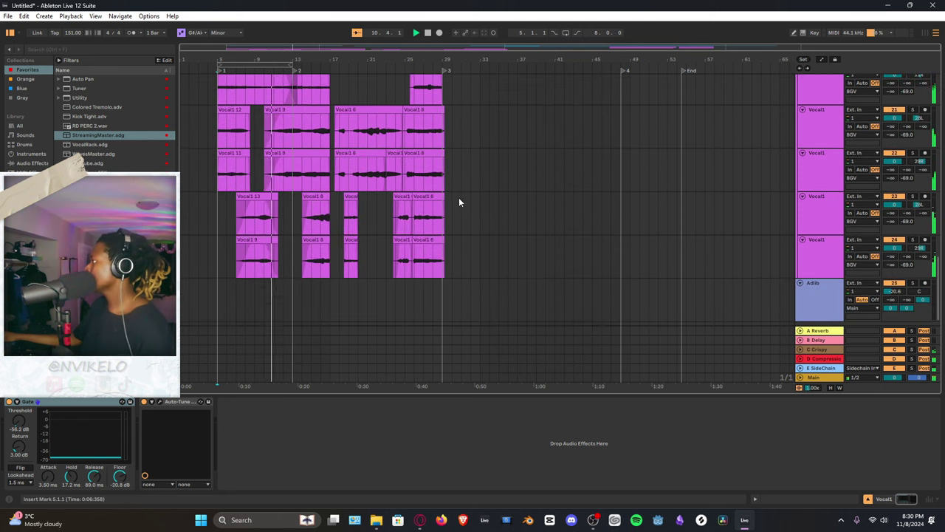
Duplicate BGV vocal tracks 23 and 24 and clear all clips from the two copies
left_click(823, 193)
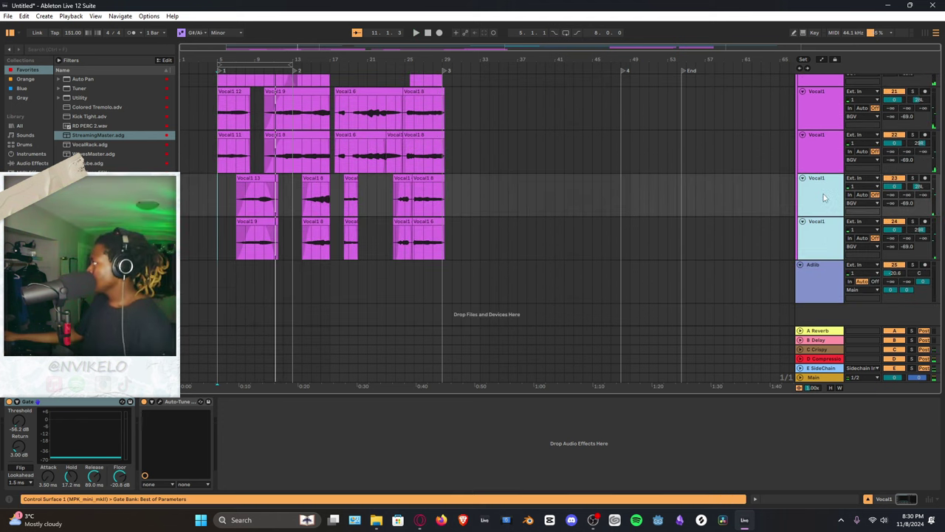
key("ctrl+d")
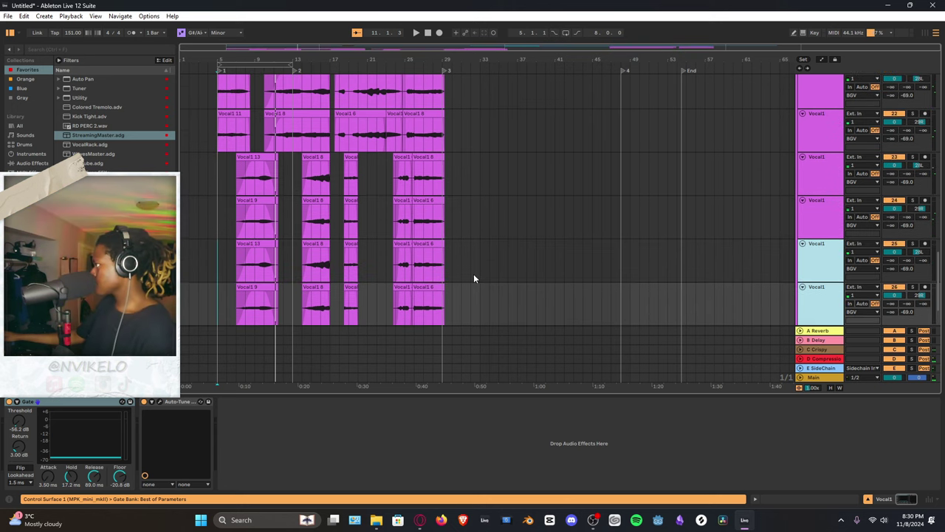
left_click_drag(473, 273, 200, 266)
Pan new BGV track 25 to 35L, arm it and record a harmony take from bar 5 to about bar 17
left_click(570, 272)
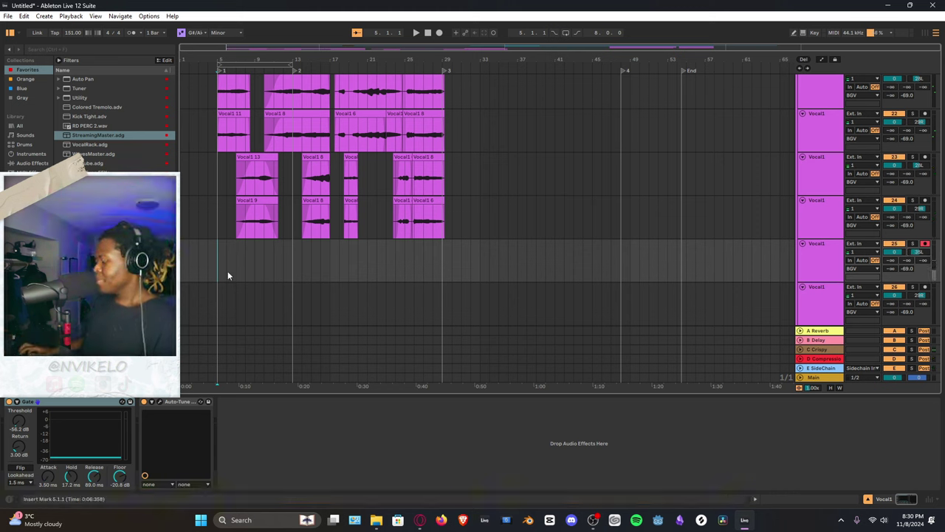
key("F9")
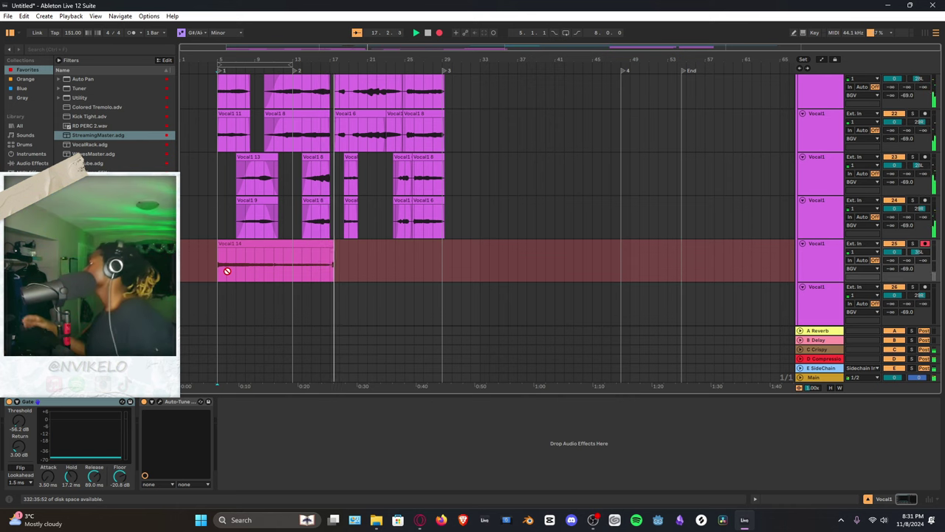
key("space")
Arm BGV vocal track 26 and record the doubling take from bar 5 to about bar 17
left_click(818, 326)
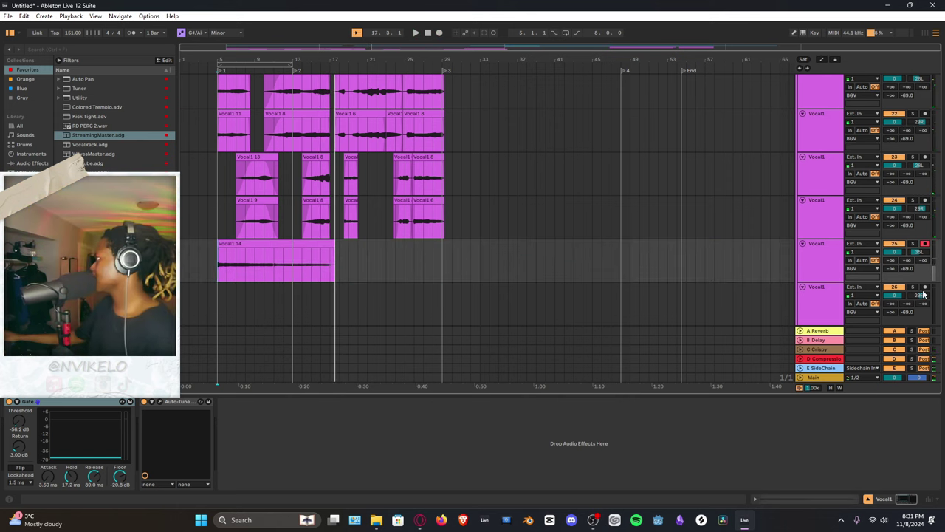
left_click(925, 286)
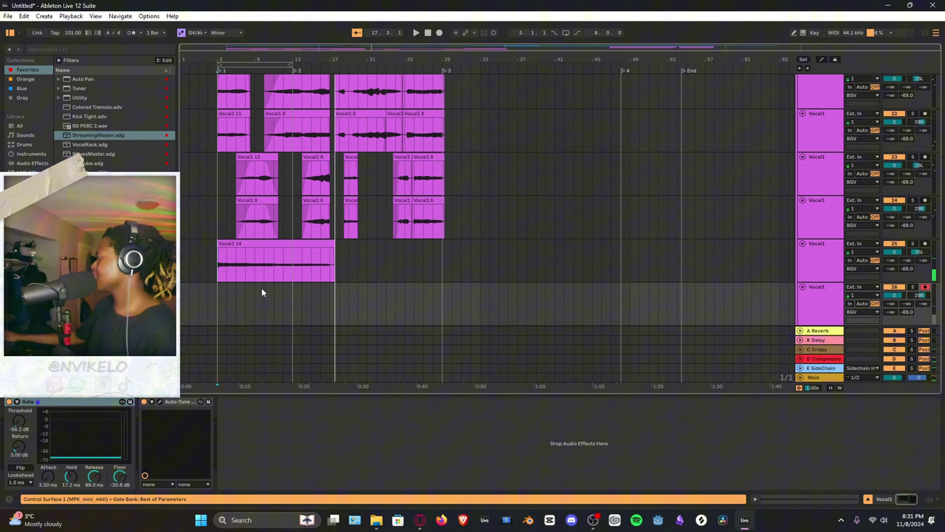
left_click(216, 297)
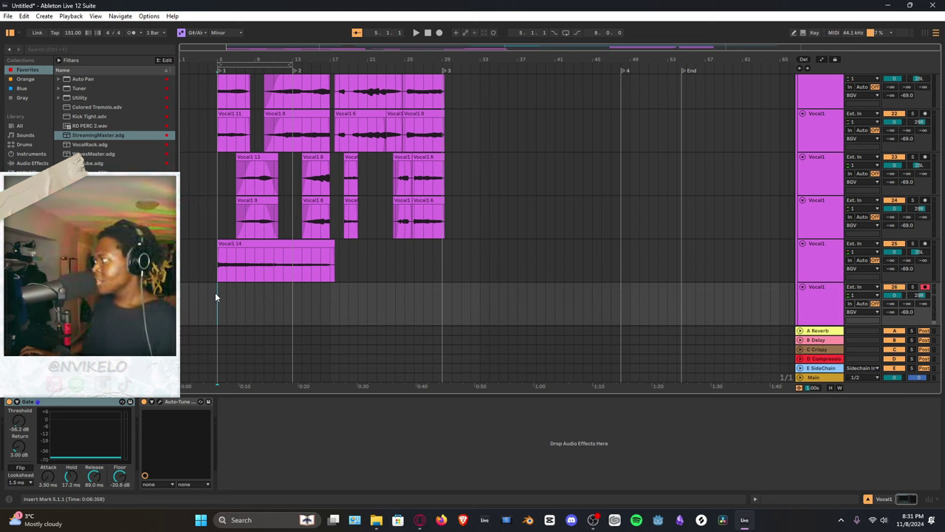
key("F9")
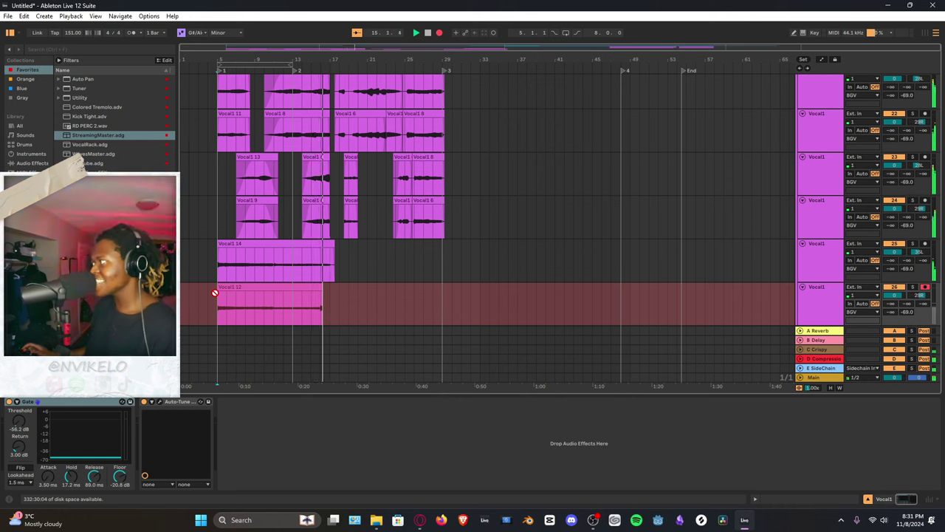
key("space")
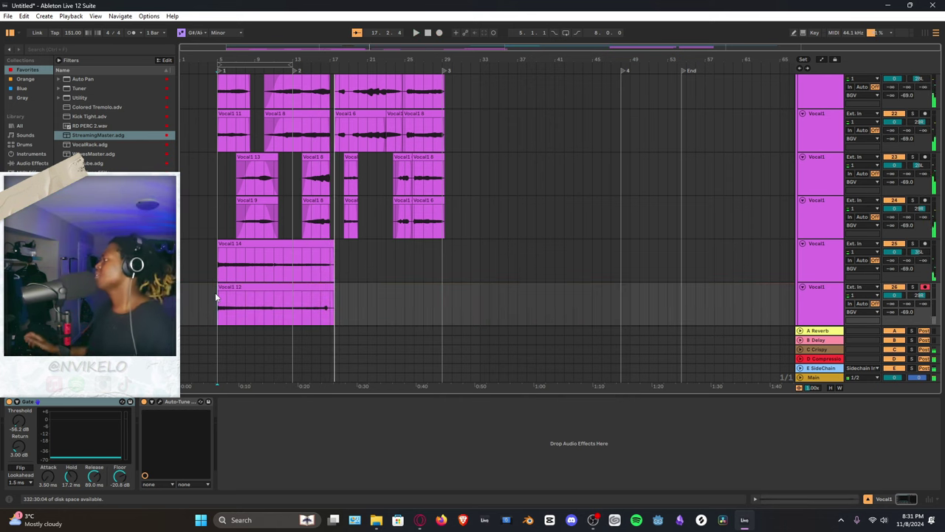
Re-record the last phrase on BGV track 26 from bar 15 and trim its end to bar 17
left_click(313, 314)
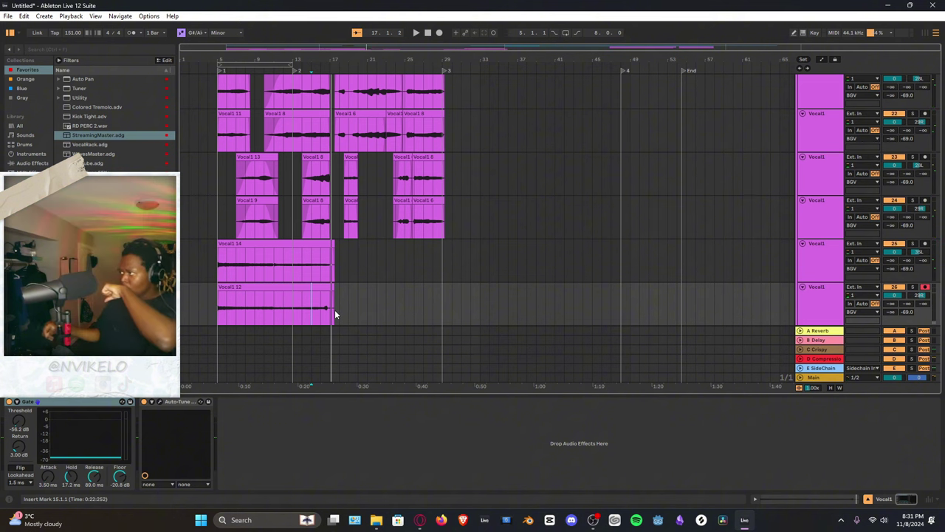
left_click(318, 307)
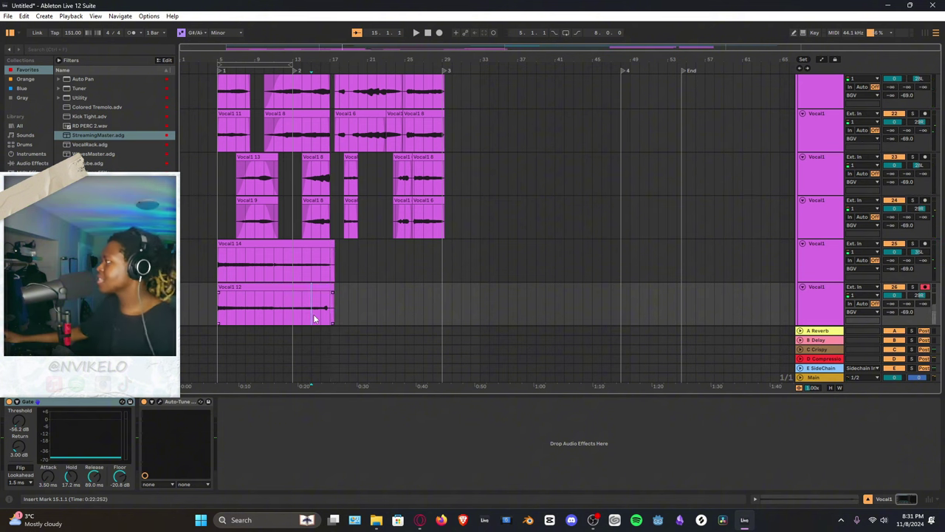
key("space")
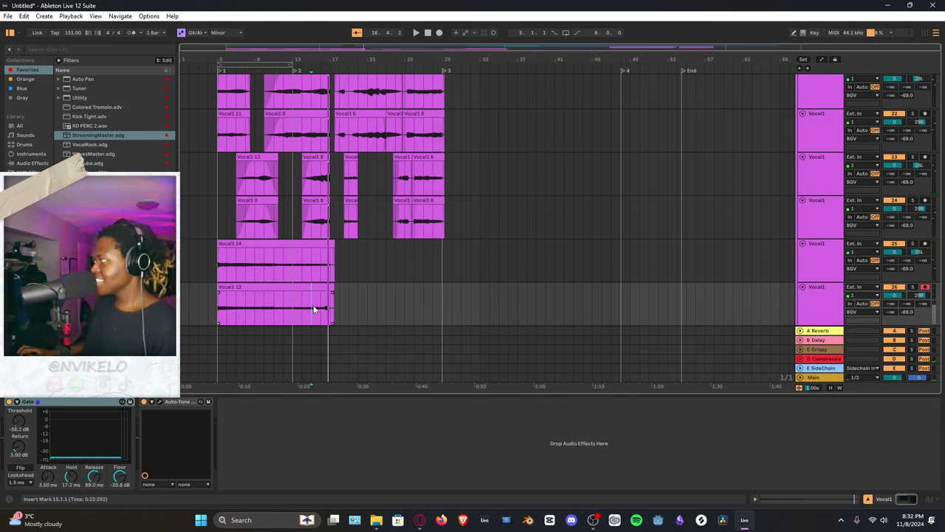
key("F9")
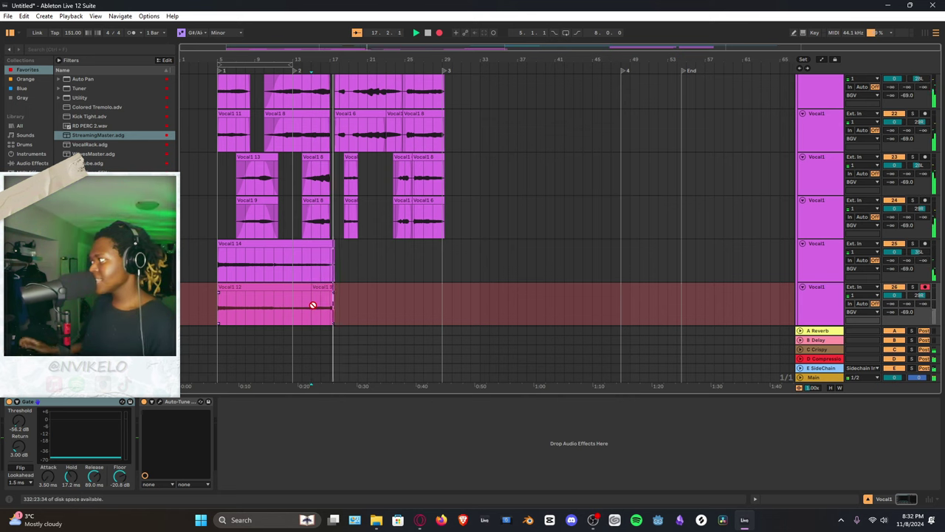
key("space")
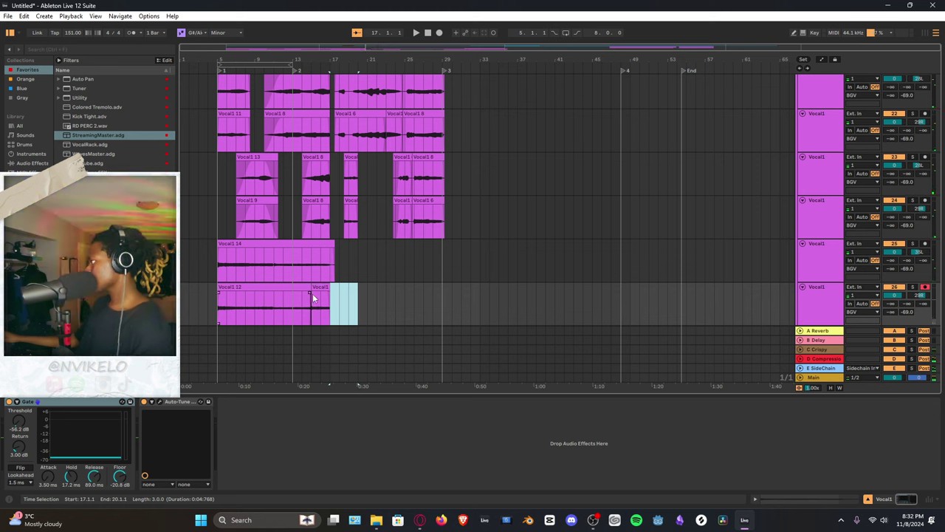
Crossfade the two takes on track 26 just after bar 15 and trim the end of track 25 to bar 17
left_click_drag(312, 294, 327, 303)
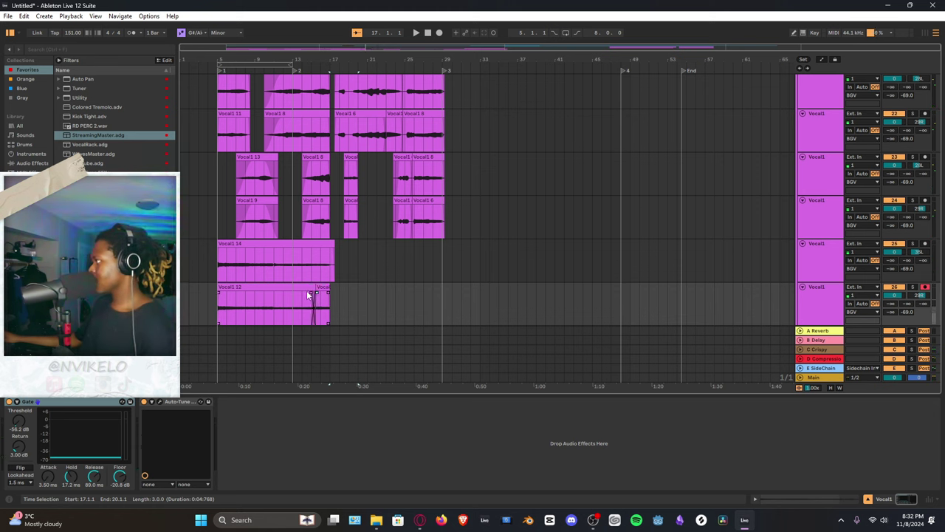
key("ctrl+z")
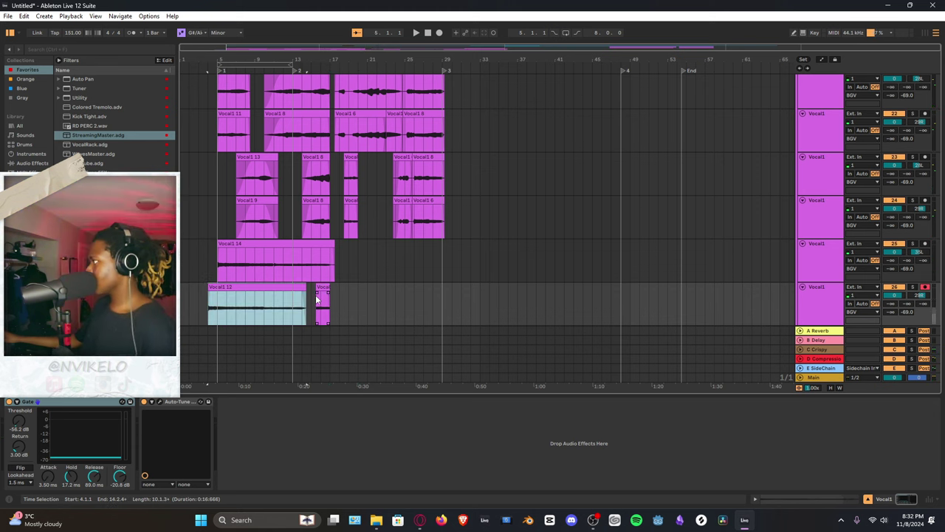
key("ctrl+y")
key("ctrl+y")
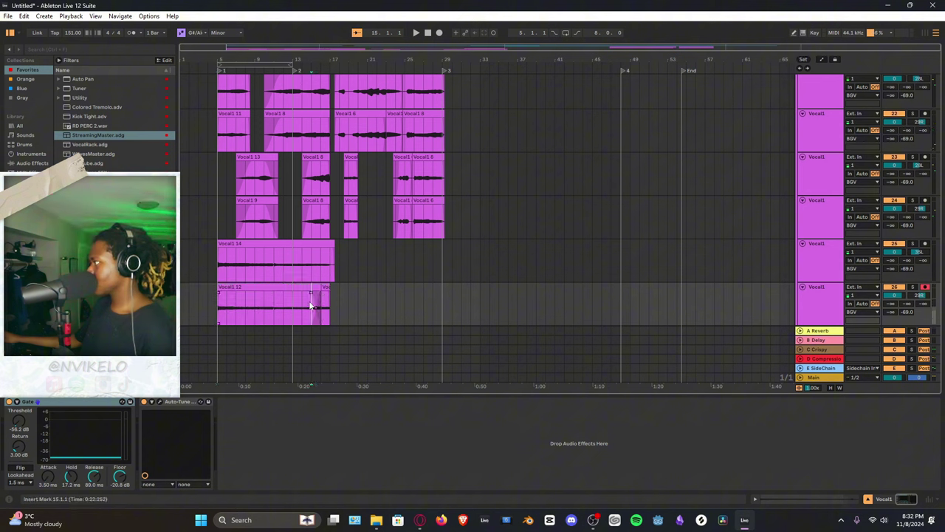
key("space")
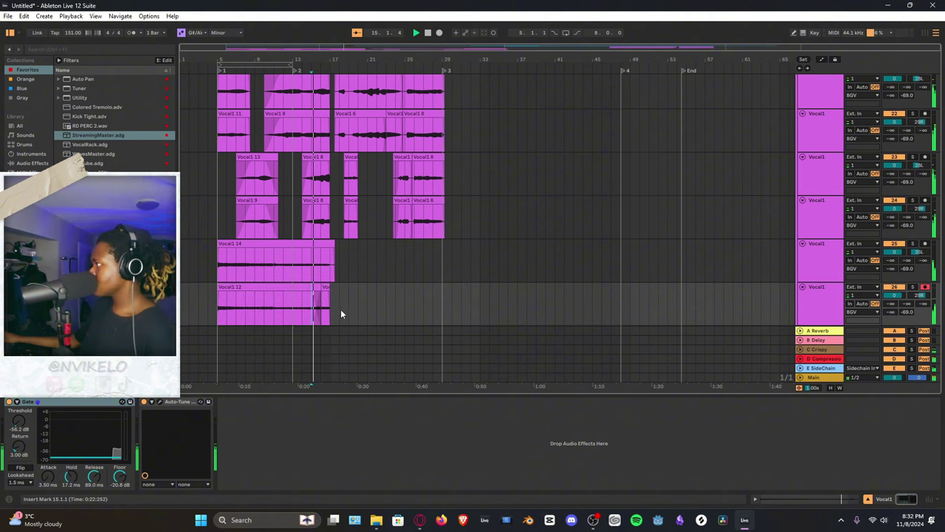
left_click_drag(334, 261, 359, 263)
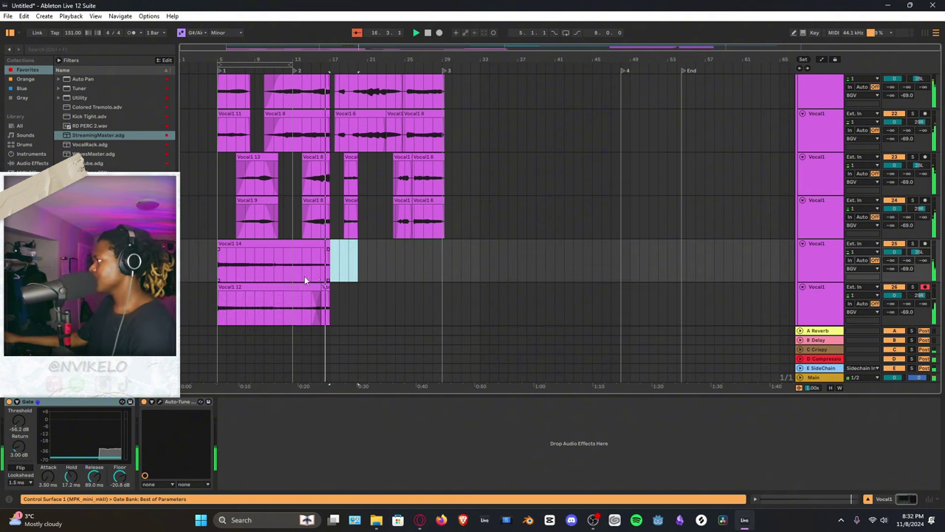
Re-record track 25 from bar 9 to about bar 13 and crossfade the new take into the surrounding clips
left_click(268, 264)
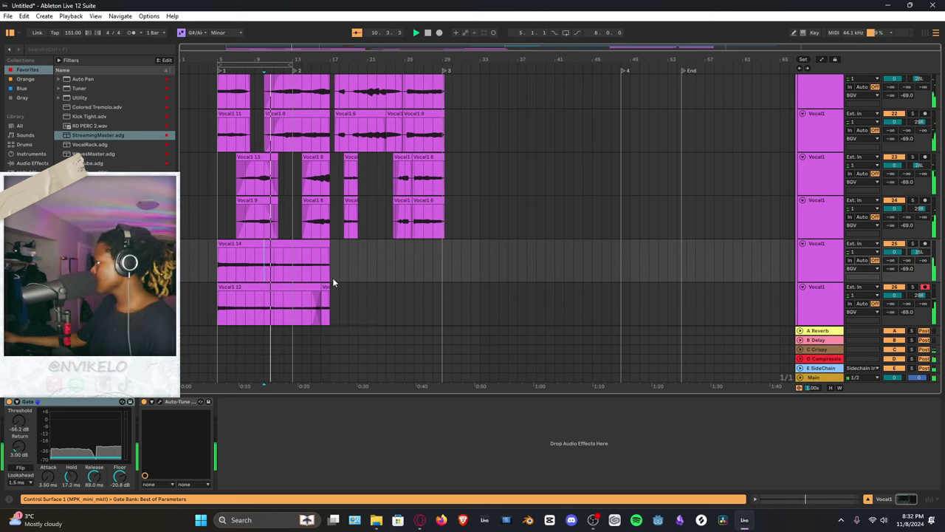
left_click(260, 265)
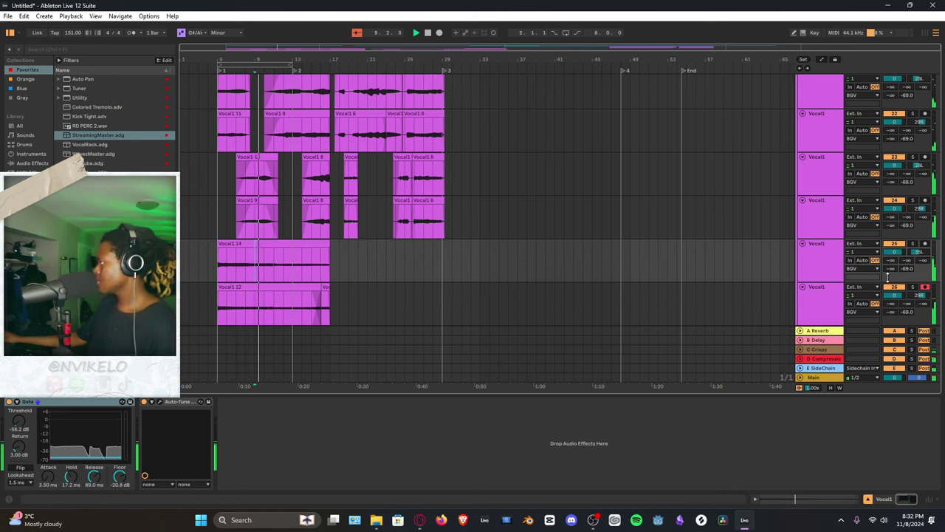
left_click(925, 243)
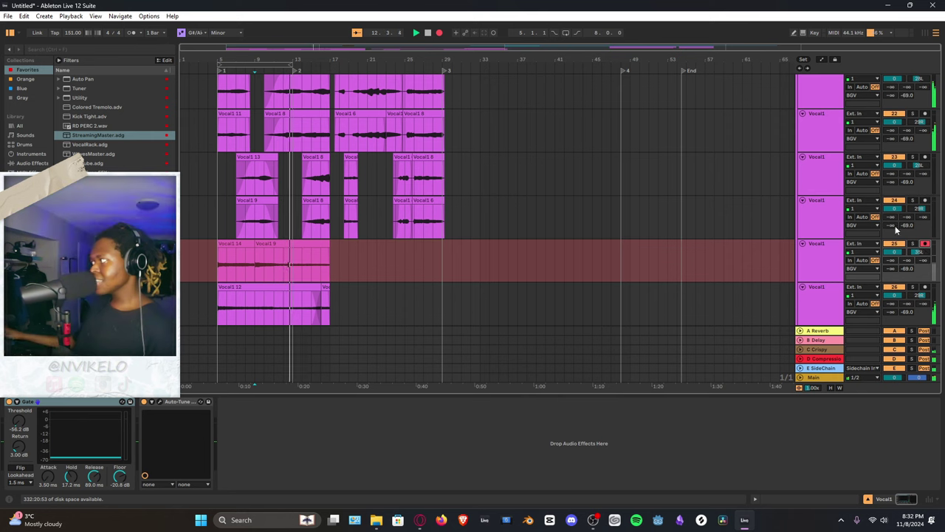
key("space")
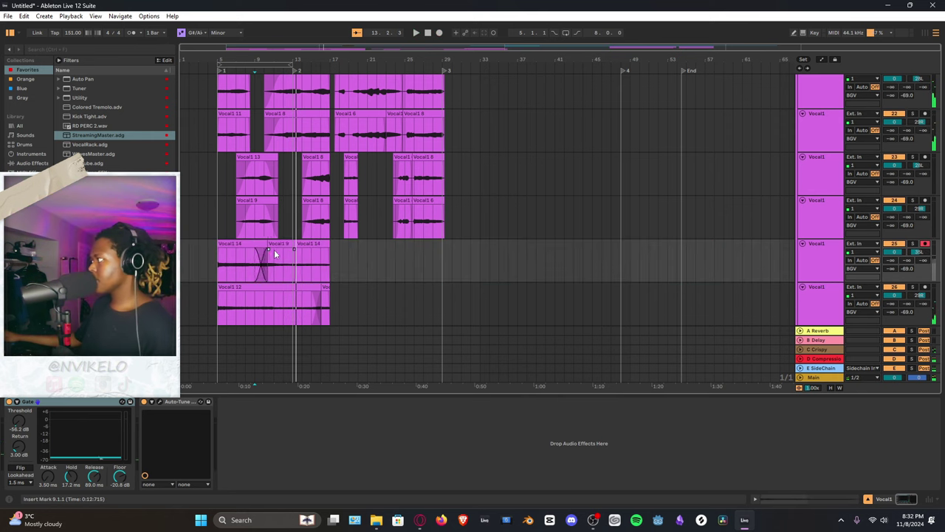
left_click(297, 249)
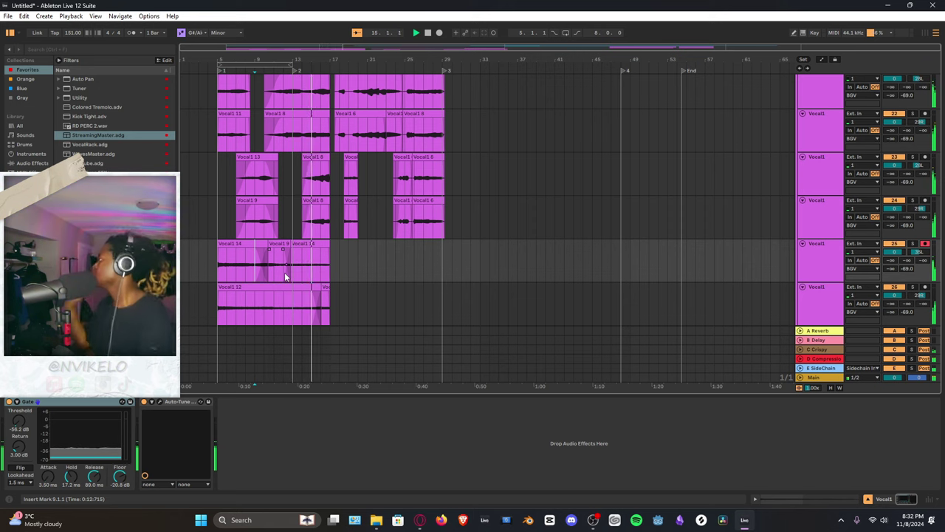
Lower the volume of BGV vocal tracks 25 and 26 together to -13.5 dB
left_click(757, 245)
left_click(757, 303, "shift")
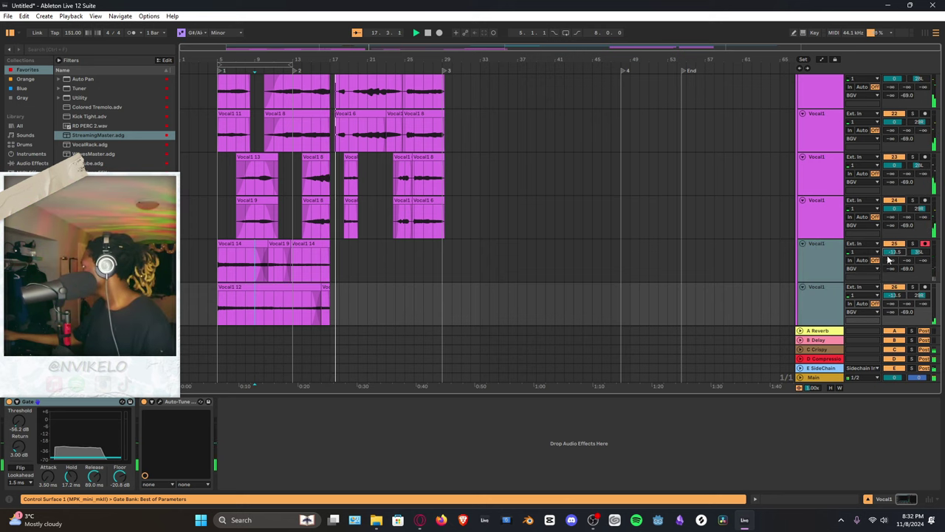
Duplicate BGV track 26, clear the copy's clips, pan the new track 27 to centre and arm it
scroll(827, 275, "down", 2)
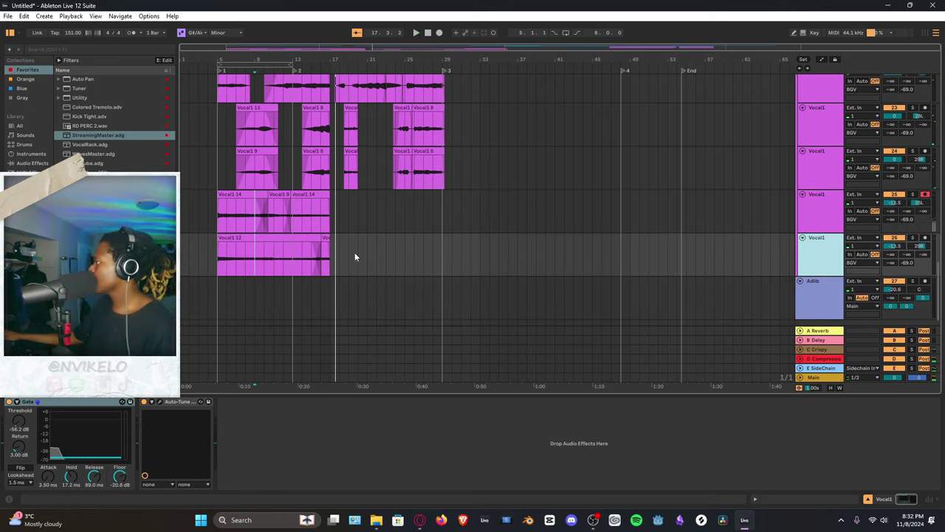
key("ctrl+d")
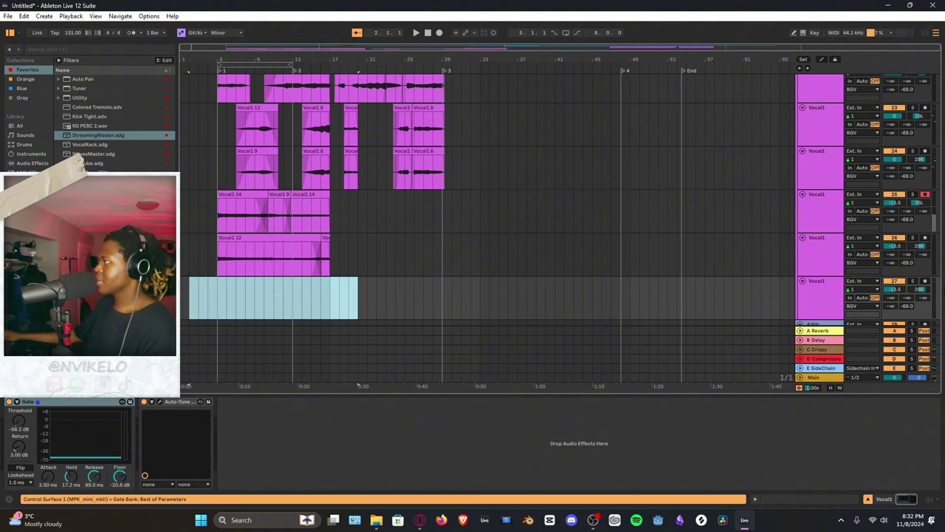
left_click(925, 281)
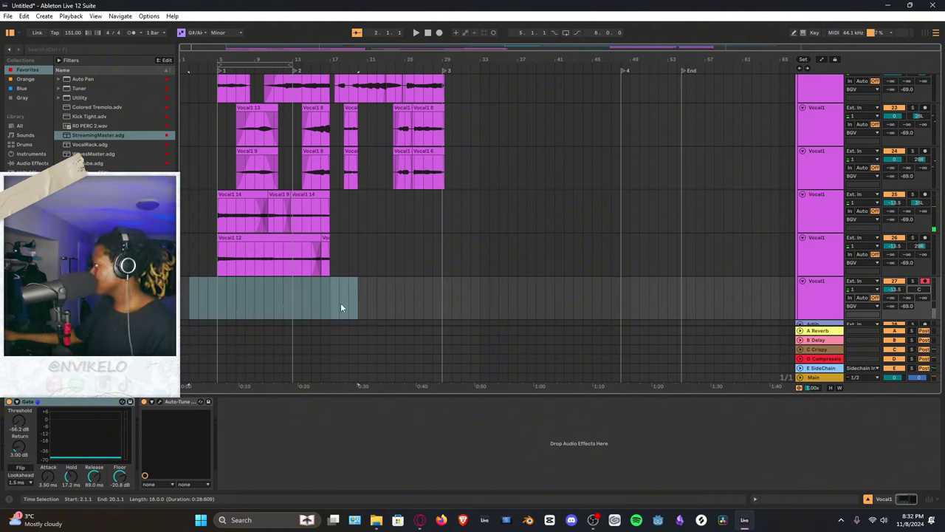
Record a vocal take on track 27 from bar 9 and trim it to bars 11 to 17
left_click(256, 294)
key("F9")
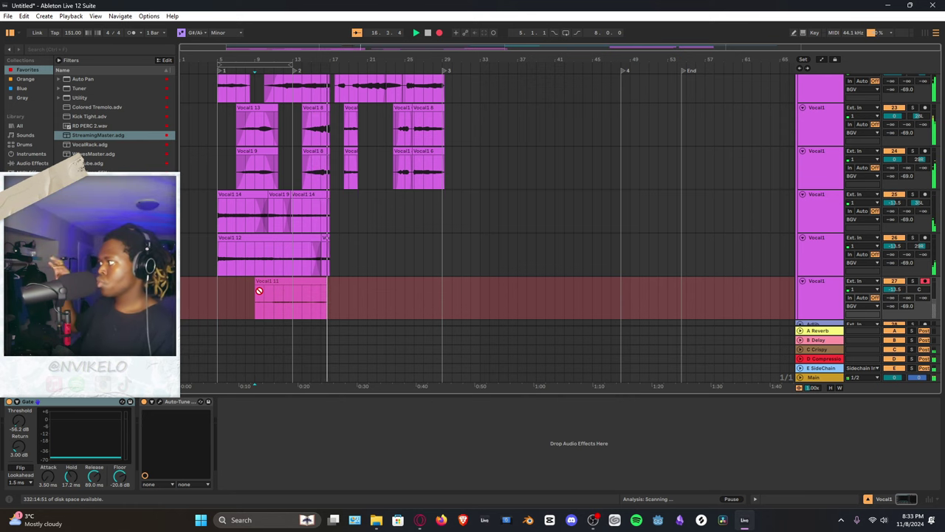
key("space")
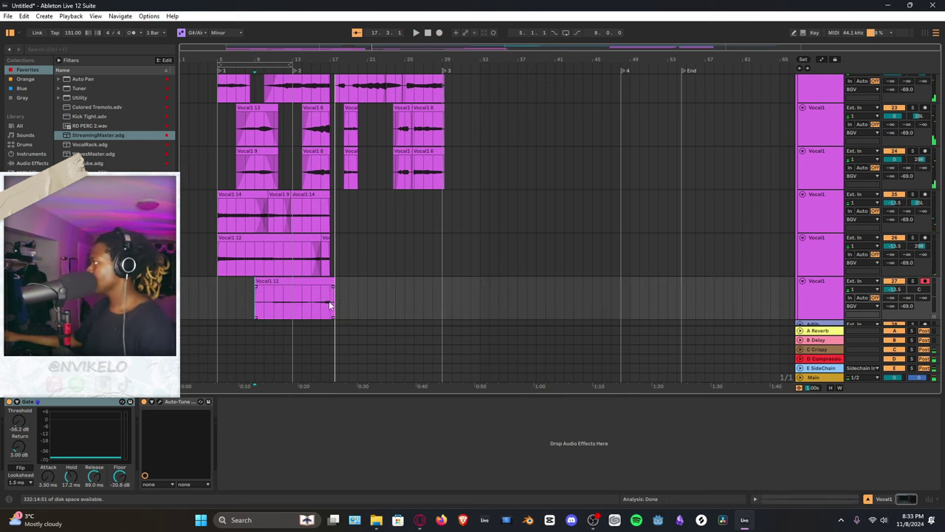
left_click_drag(335, 303, 358, 303)
left_click_drag(273, 310, 207, 306)
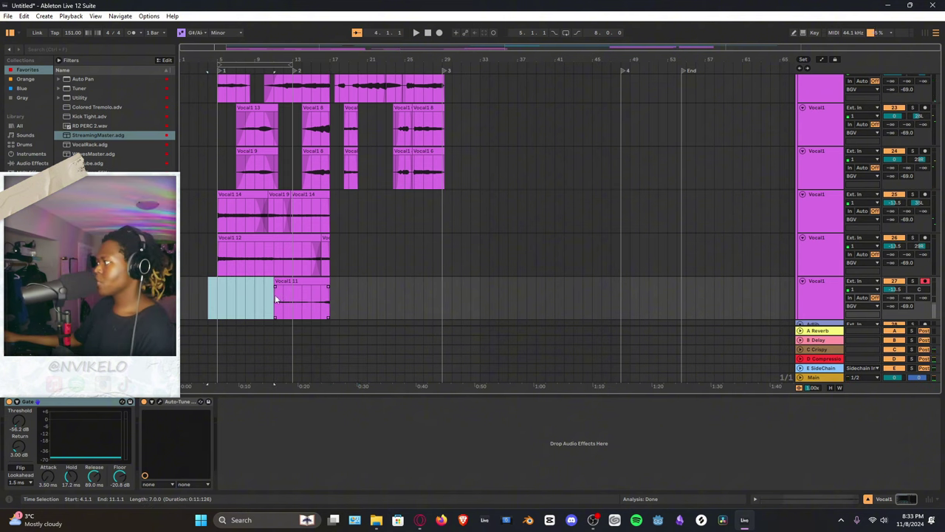
key("Delete")
Add the Wider plugin to track 27 at about 152% width and raise the track's volume to -4.0 dB during solo playback
key("space")
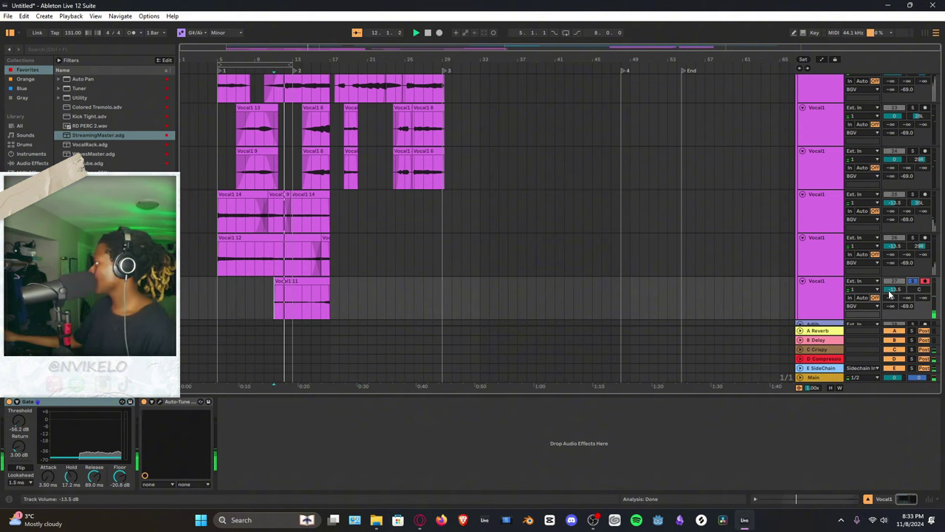
left_click(803, 304)
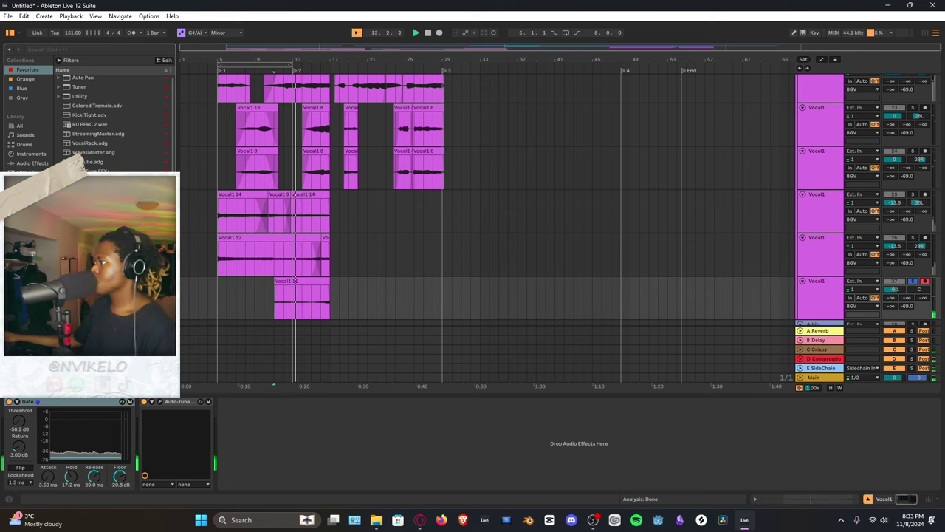
left_click(296, 304)
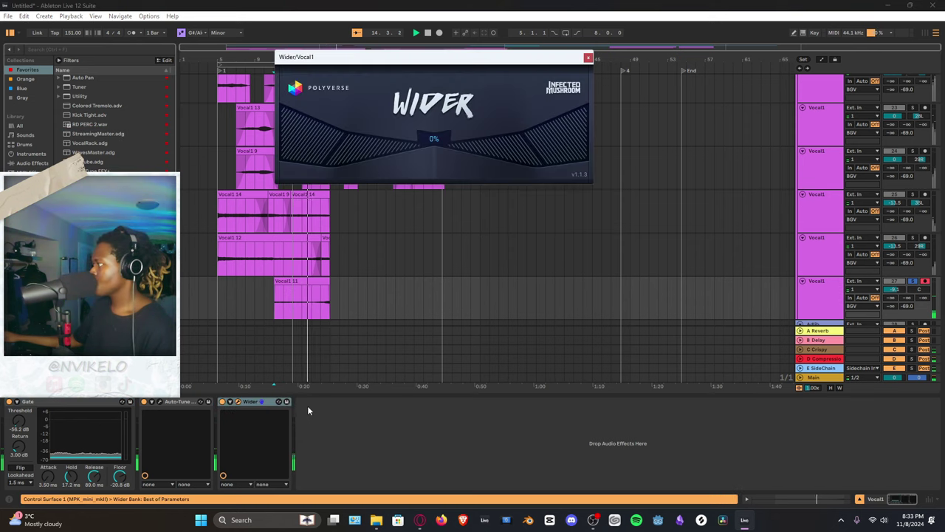
left_click_drag(518, 152, 613, 120)
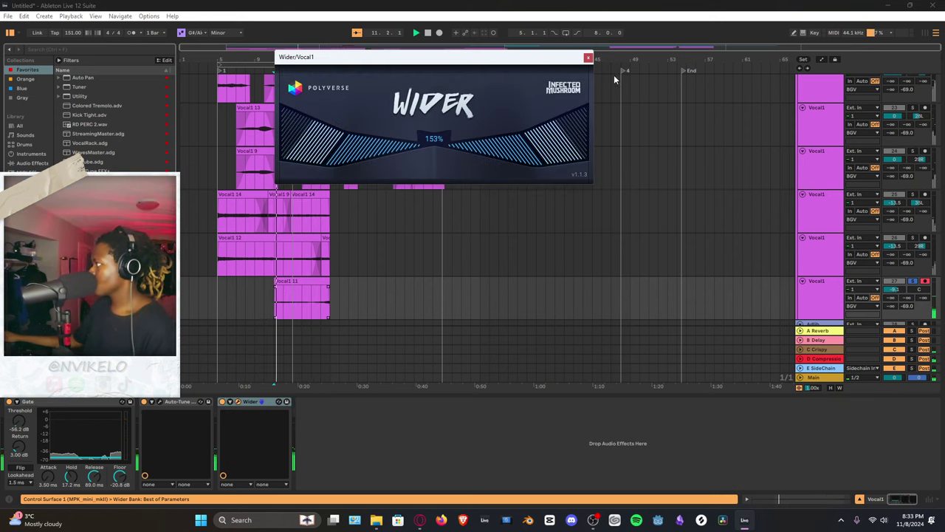
left_click_drag(894, 288, 896, 284)
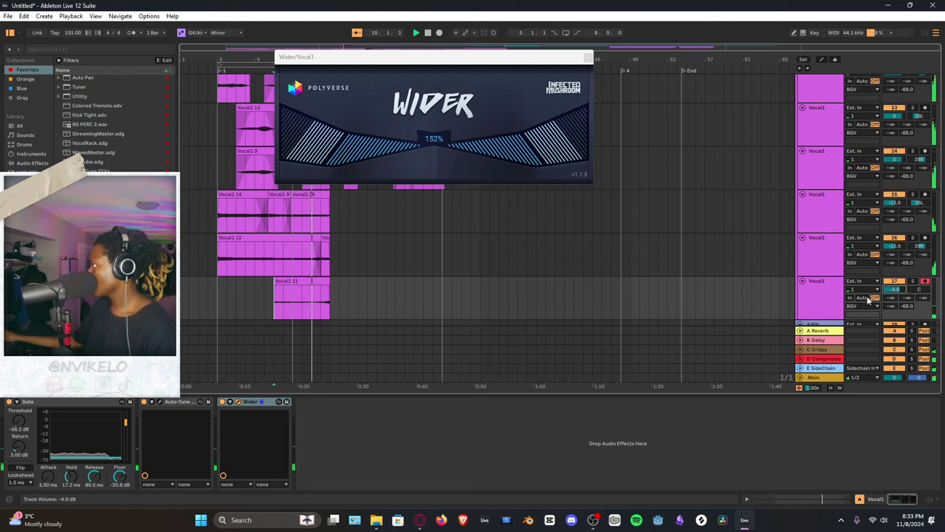
left_click(586, 57)
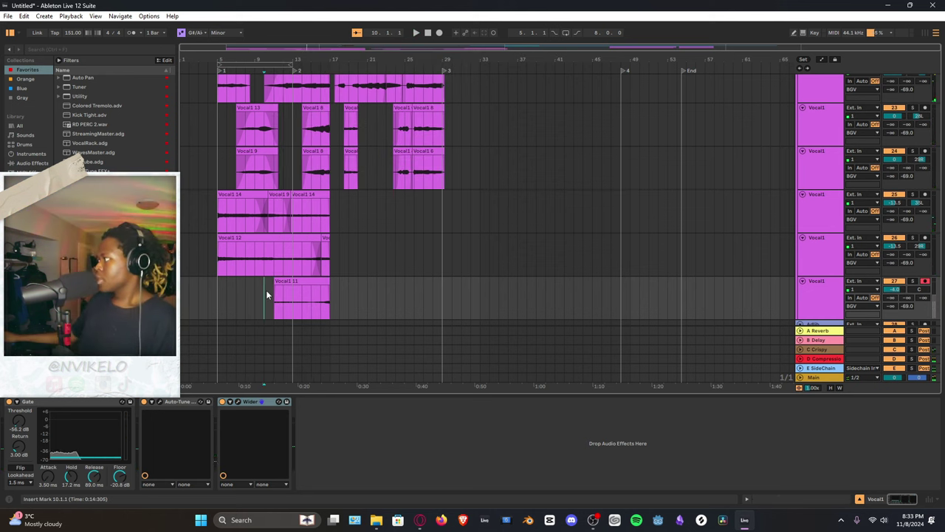
Re-record the vocal on track 27 from bar 10 and trim the end of the take to bar 17
key("F9")
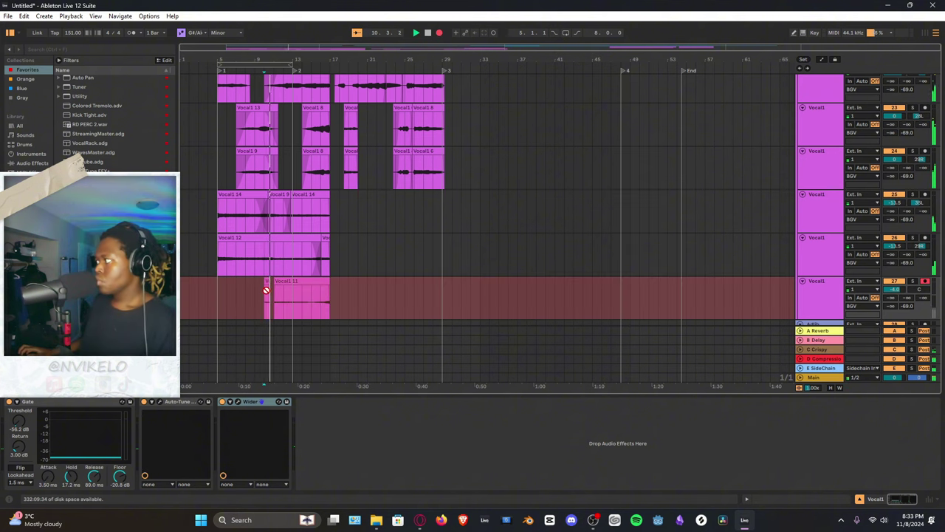
key("space")
key("F9")
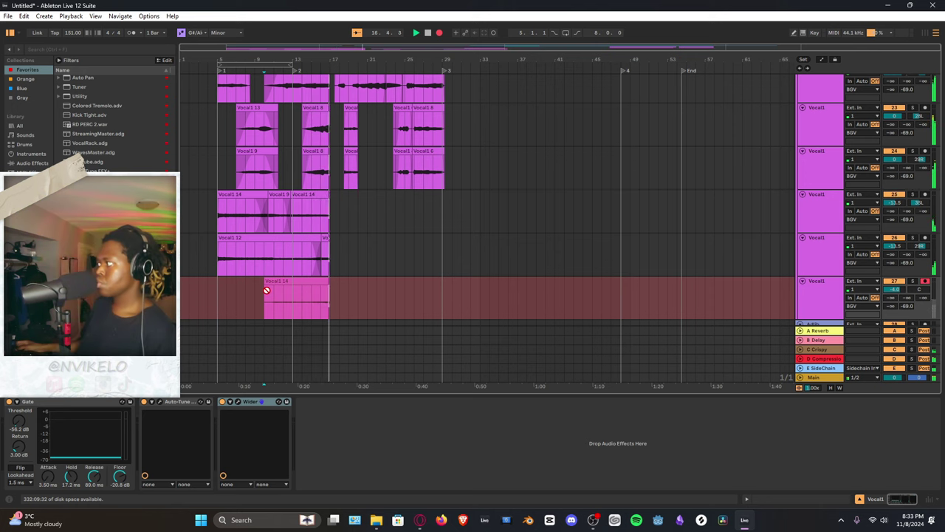
key("space")
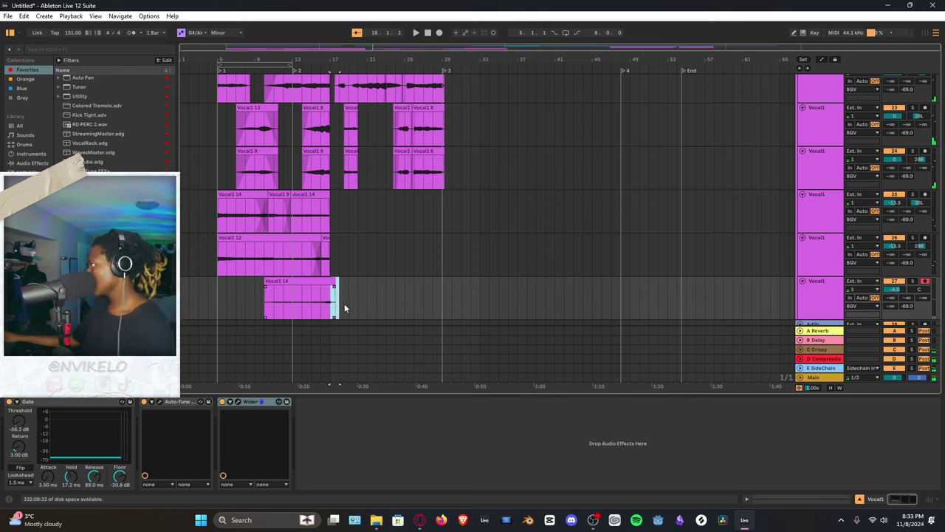
Play the mix from bar 15 and raise track 27's volume to 0 dB
left_click(314, 309)
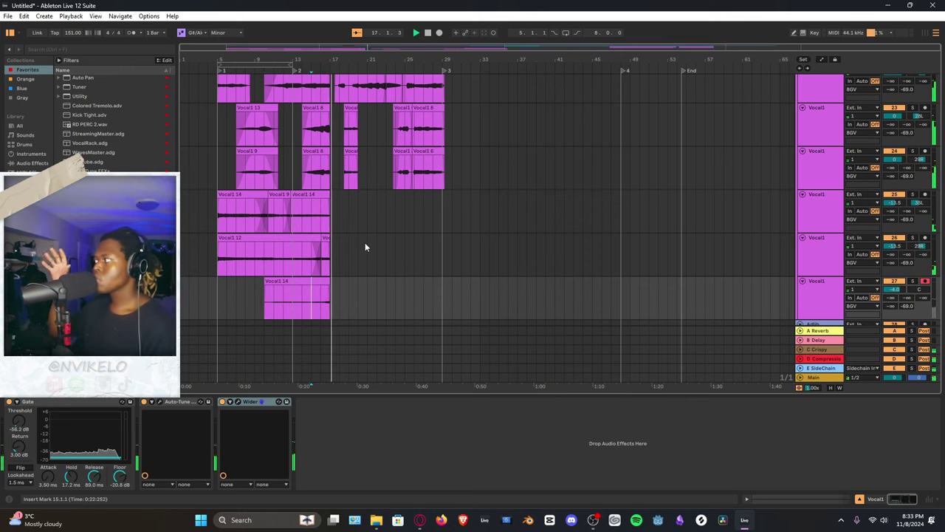
key("space")
key("space")
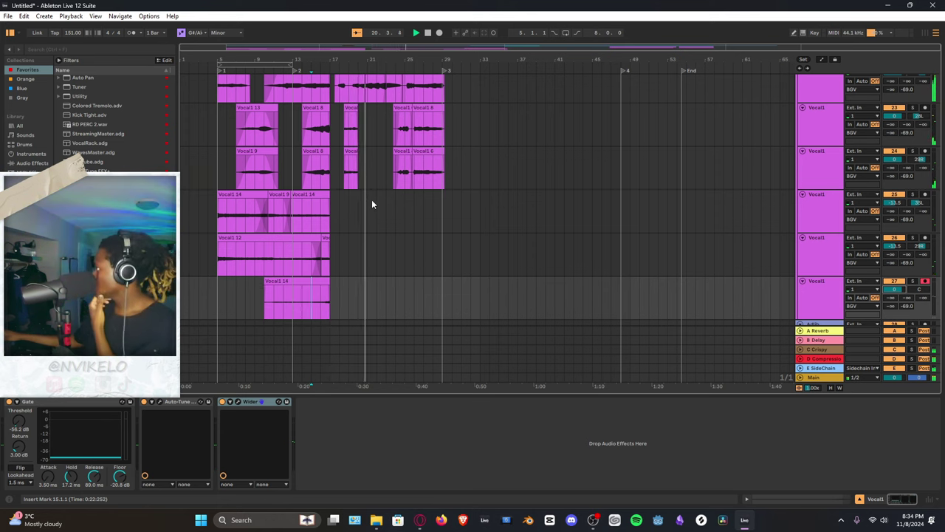
Arm BGV track 19 and record a harmony take from bar 20 to just past bar 23
scroll(385, 229, "up", 5)
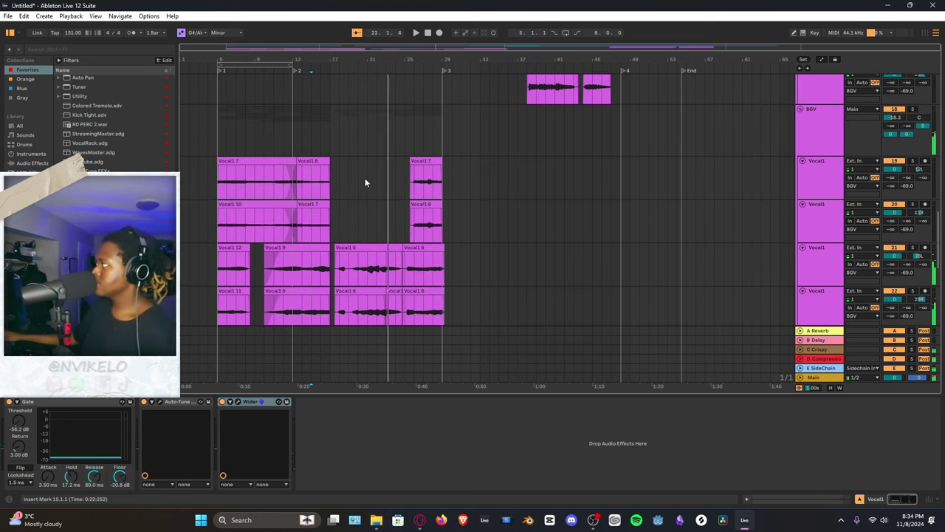
left_click(364, 181)
key("space")
scroll(626, 176, "up", 2)
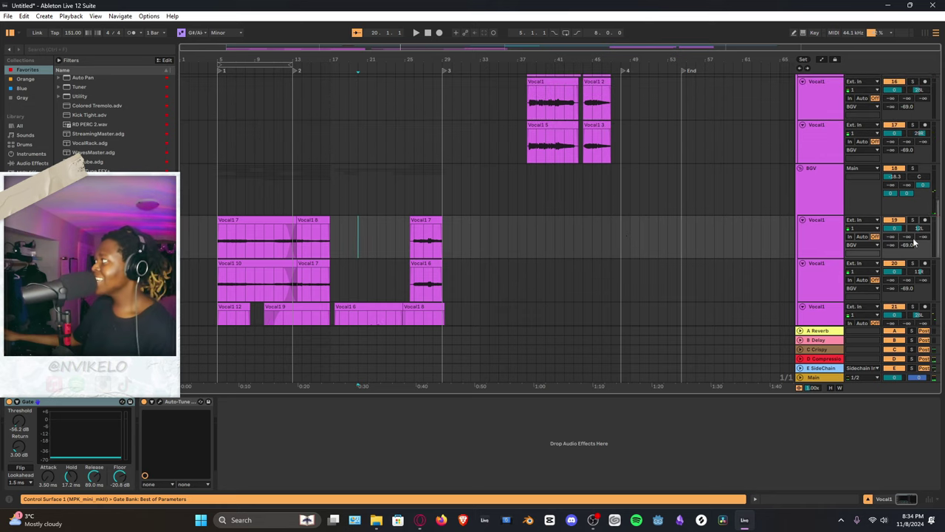
key("space")
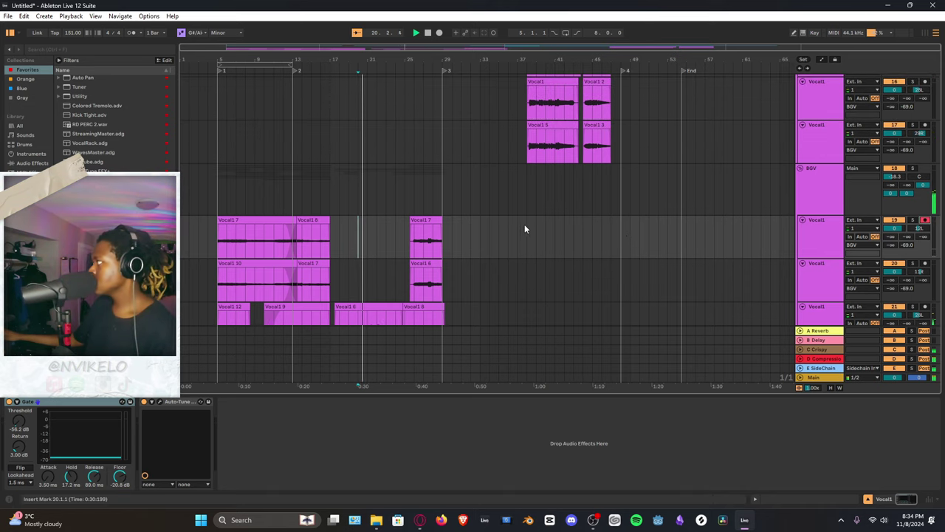
key("F9")
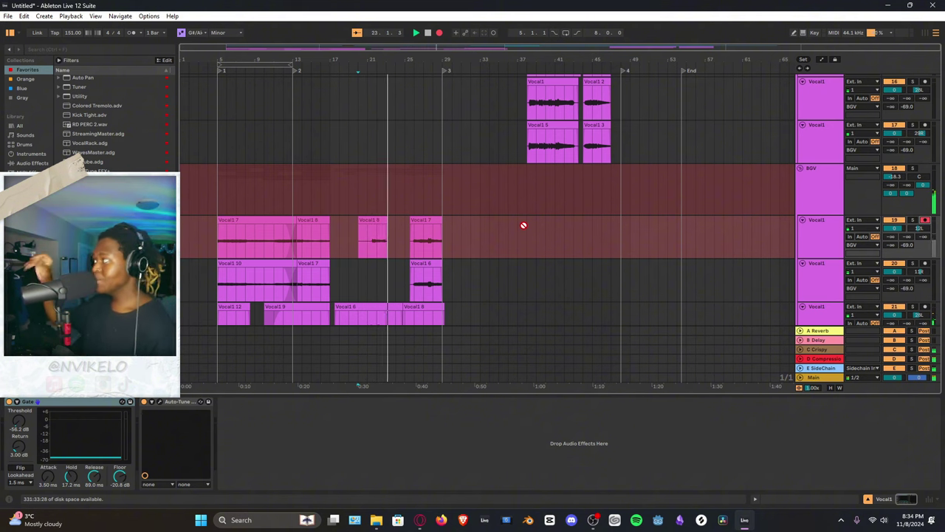
key("F9")
Arm track 20 and record a double of the harmony from bar 20 to just past bar 23
left_click(925, 264)
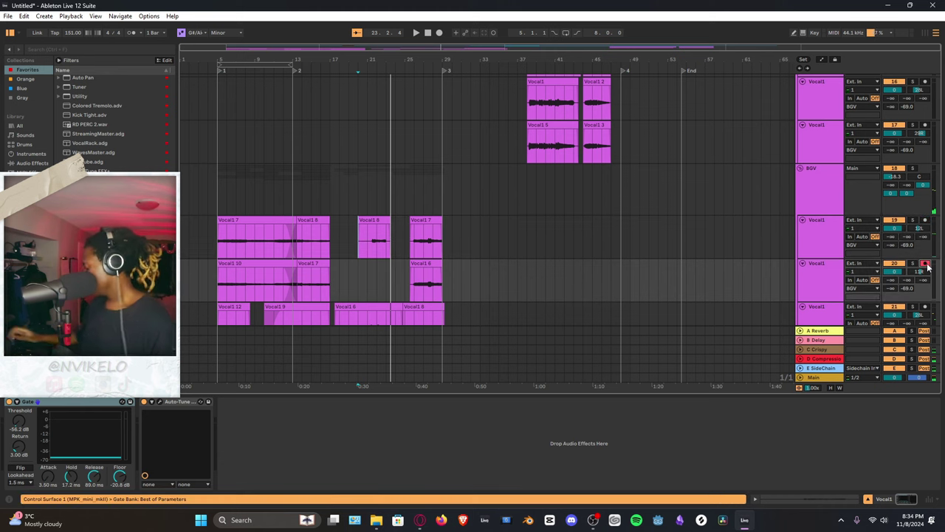
key("F9")
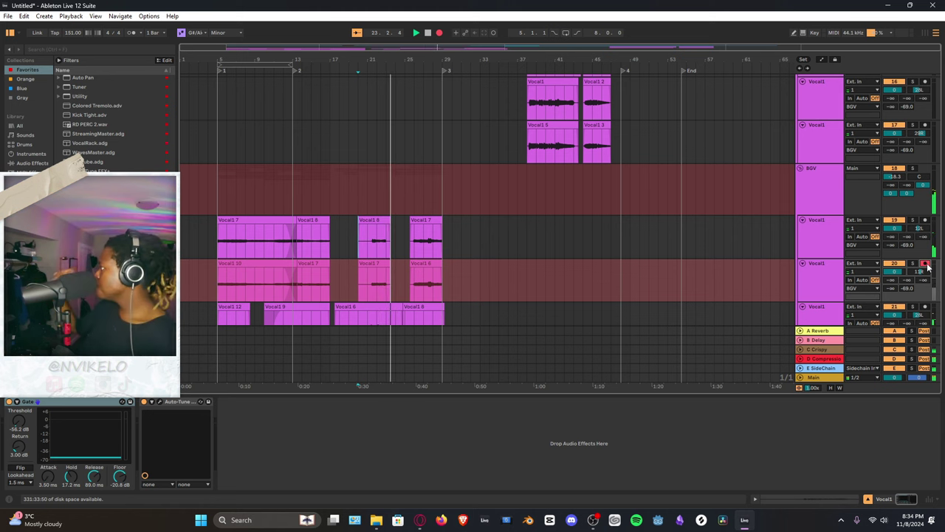
key("space")
Trim the new takes on tracks 19 and 20 together to start at beat 21.2 and end just after bar 23
left_click_drag(369, 229, 352, 289)
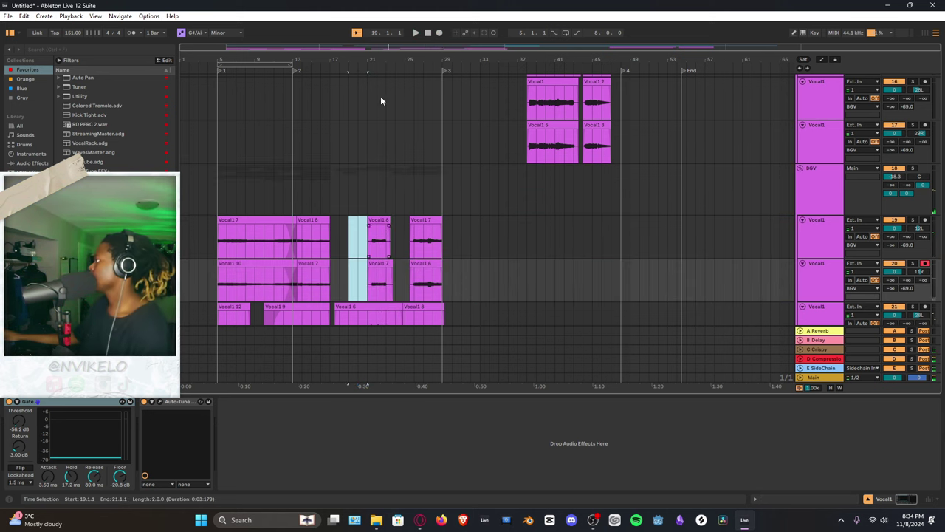
scroll(384, 89, "up", 5)
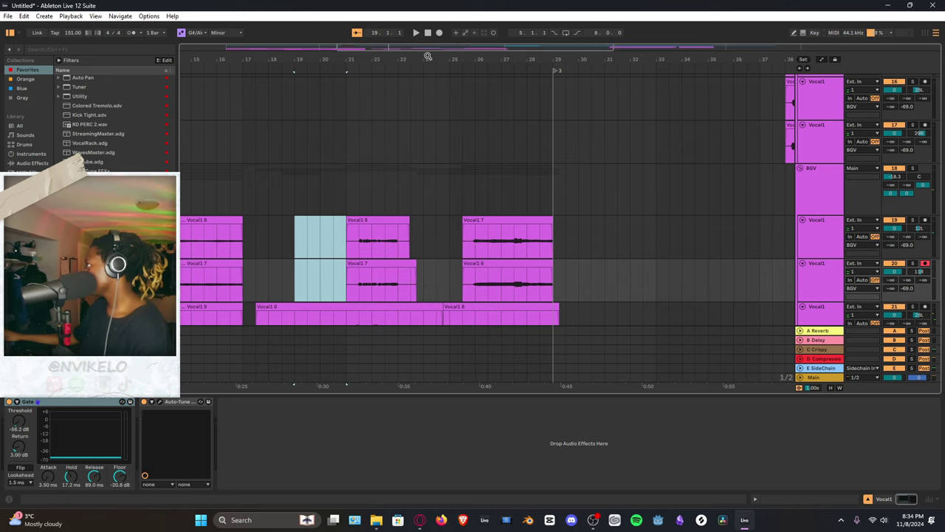
left_click_drag(427, 56, 381, 234)
key("Delete")
left_click_drag(256, 248, 277, 279)
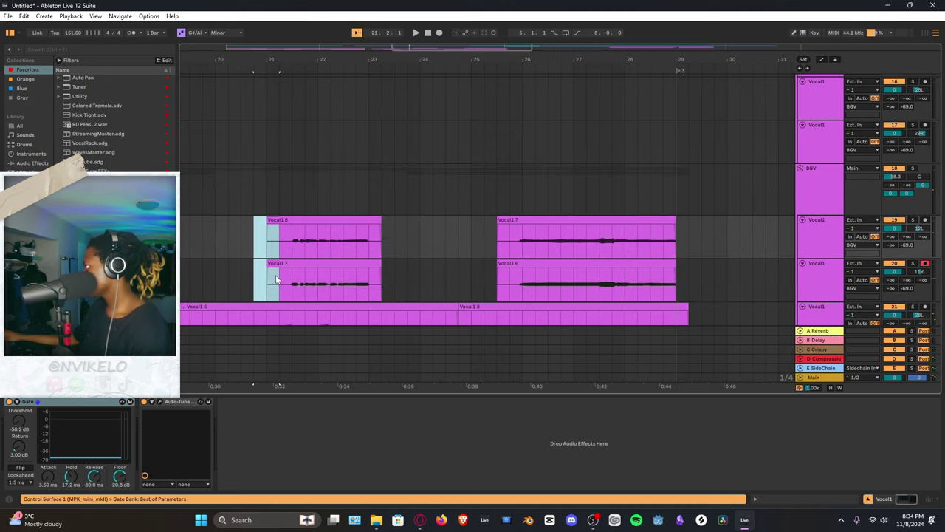
key("Delete")
Play back the trimmed harmonies from beat 21.2 and listen to the background vocals from bar 18
key("space")
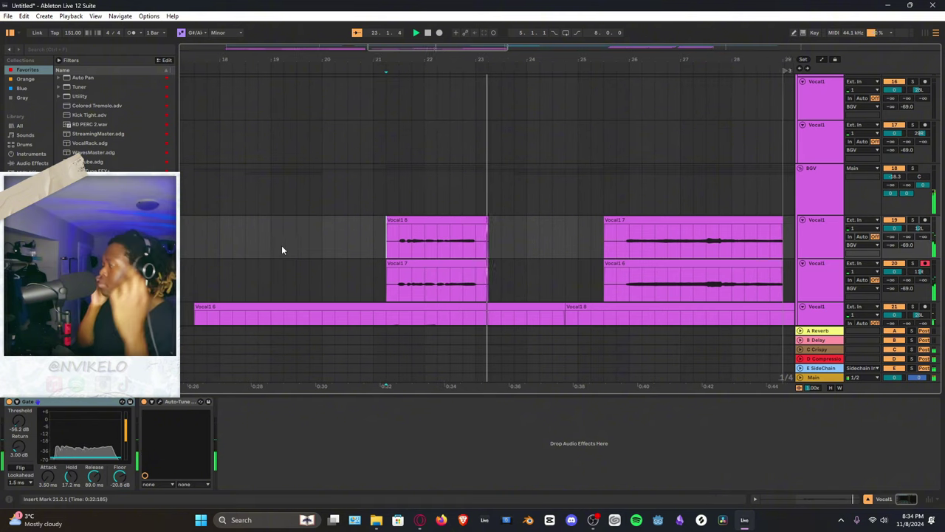
left_click_drag(533, 70, 532, 59)
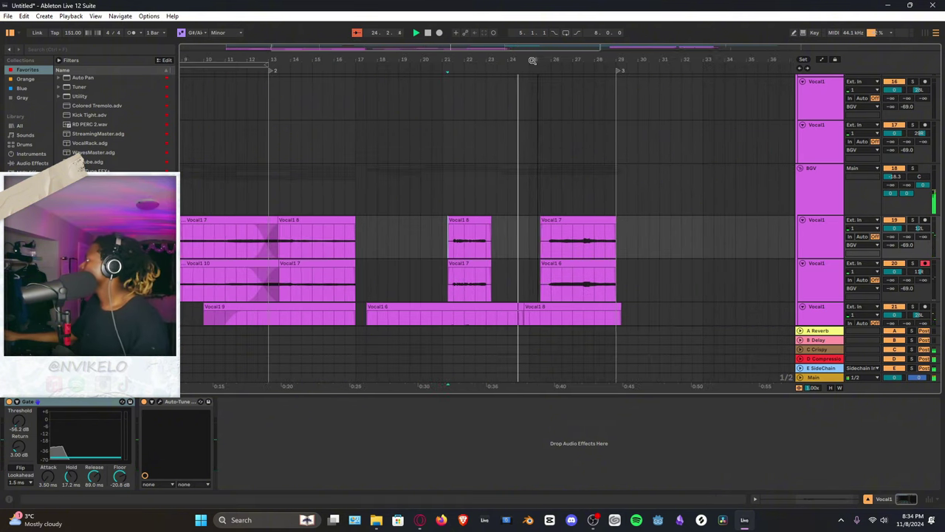
scroll(535, 89, "down", 7)
key("space")
left_click(375, 175)
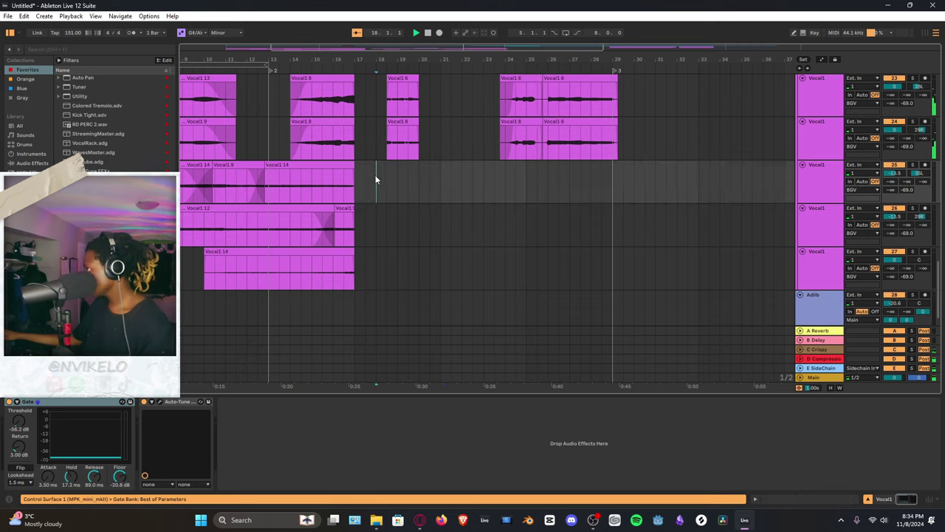
key("space")
scroll(514, 178, "up", 3)
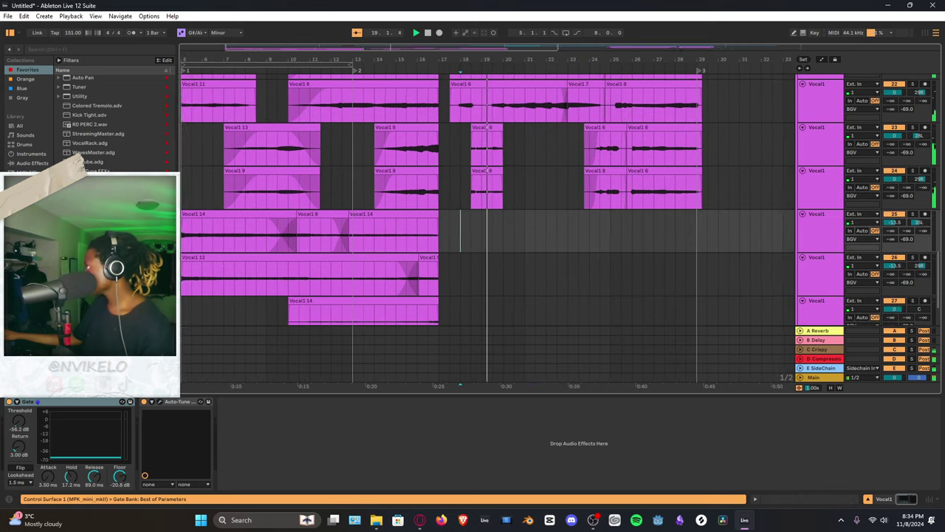
Arm track 25, rehearse the part from bar 17, and record a new harmony take from there to about bar 22
left_click(353, 225)
key("space")
scroll(598, 245, "up", 2)
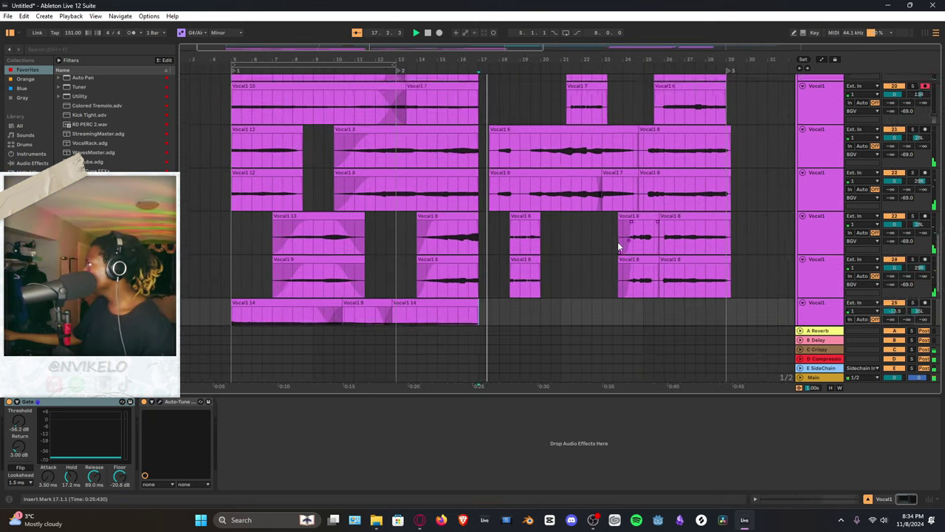
scroll(617, 241, "down", 1)
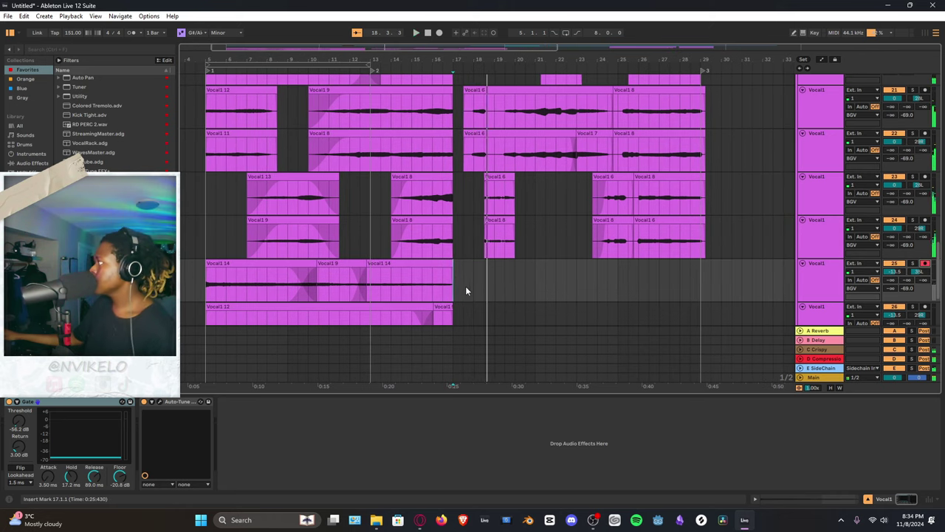
key("space")
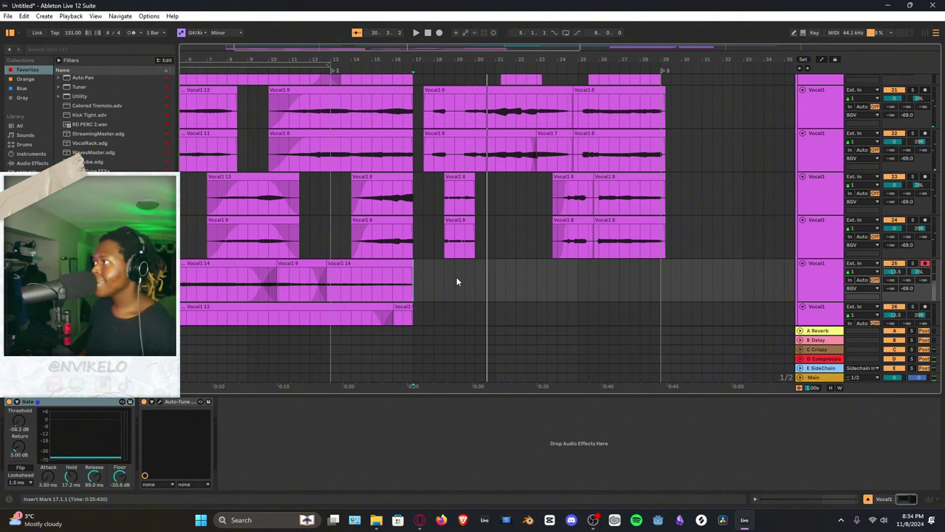
key("space")
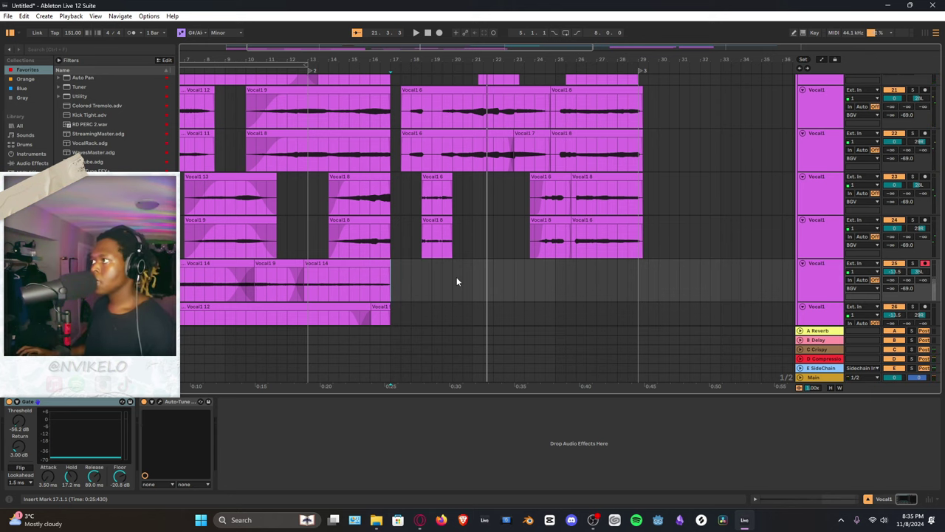
key("F9")
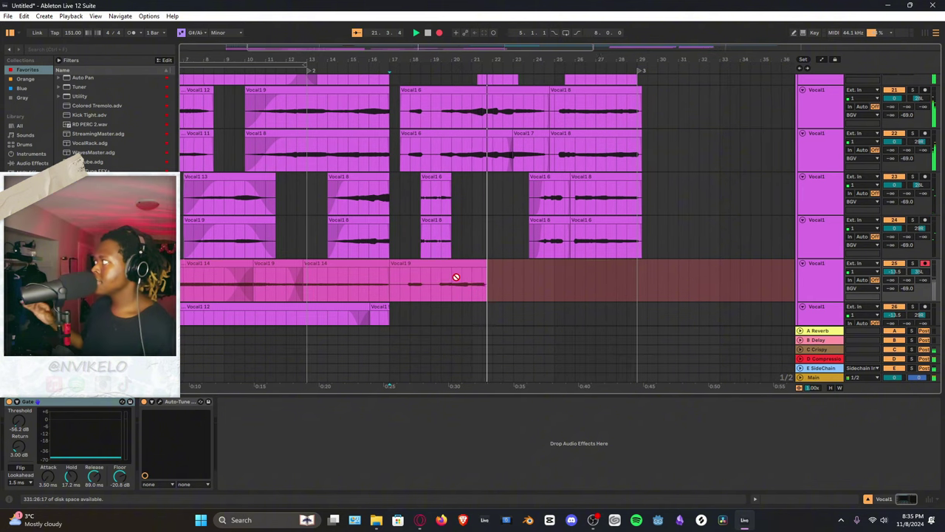
key("space")
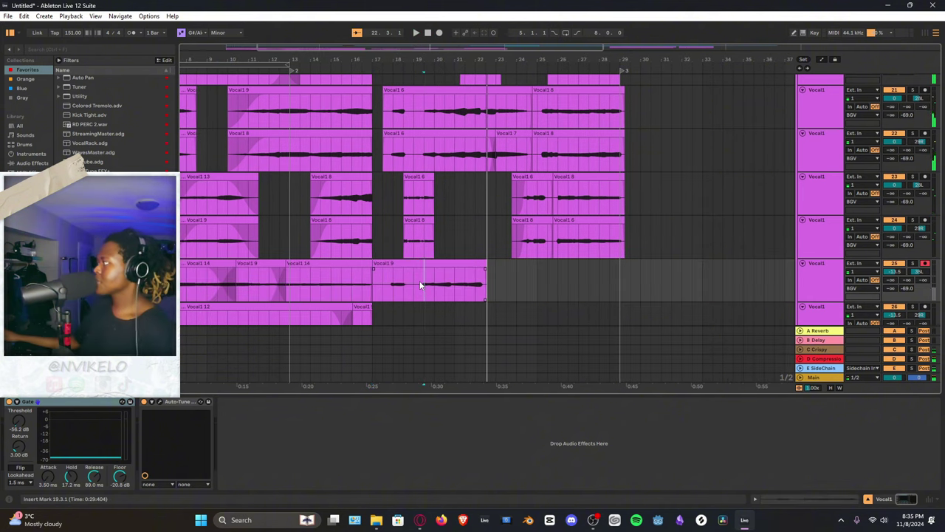
Trim the end of track 25's new take to bar 19 and play it back from around bar 17
left_click_drag(433, 289, 601, 293)
key("Delete")
left_click(389, 283)
key("space")
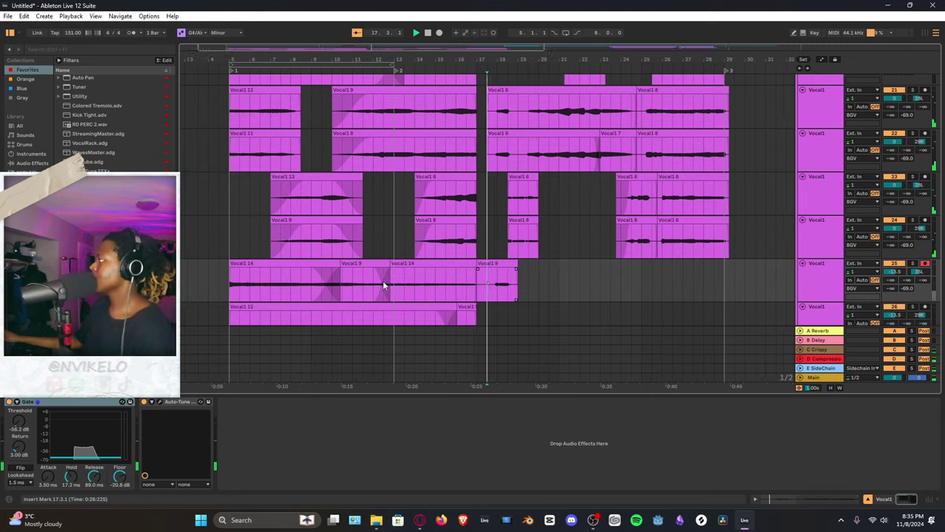
left_click(478, 286)
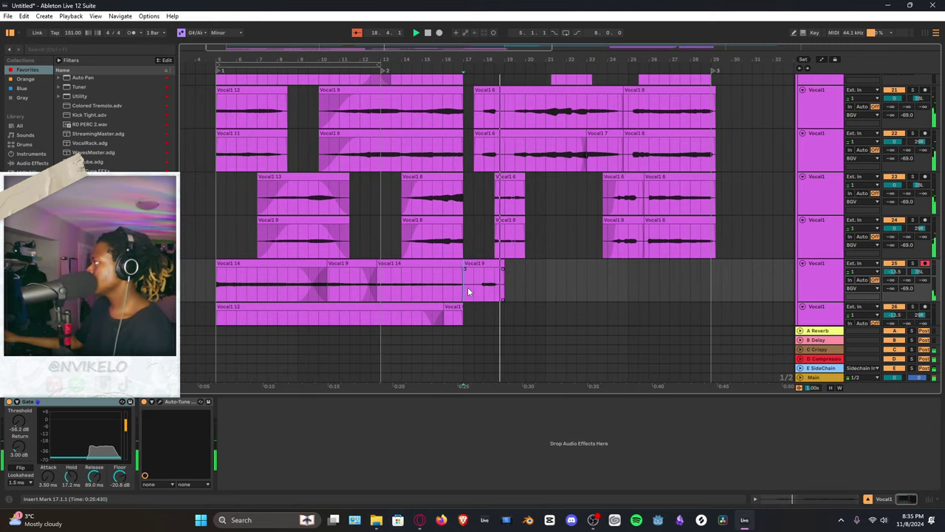
Clear track 25's new take from 17.1 to 17.3, and record a matching harmony on track 26 from bar 17 to about bar 25
left_click_drag(467, 291, 475, 290)
scroll(803, 290, "down", 2)
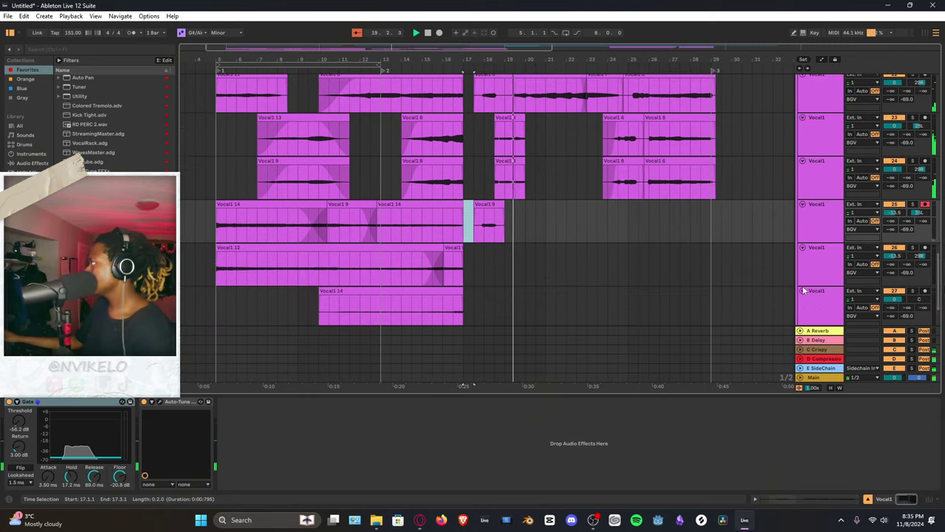
left_click(926, 249)
key("F9")
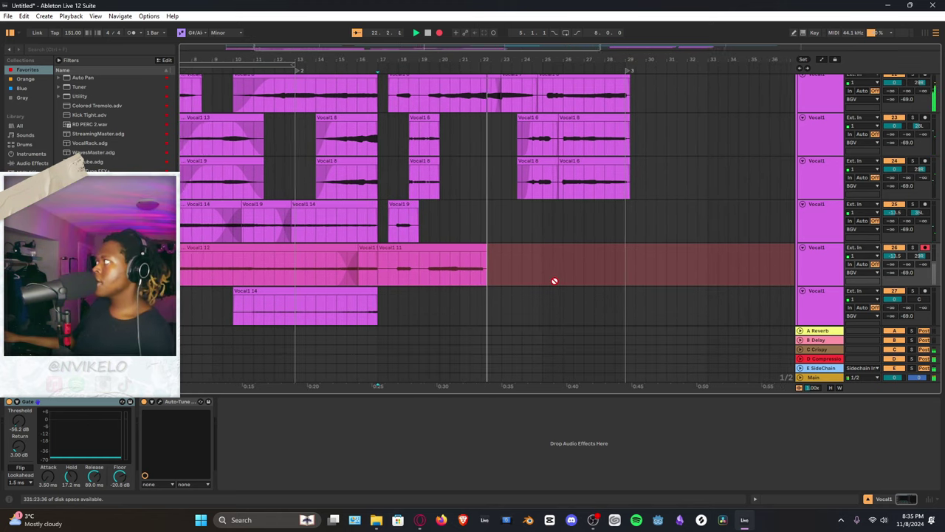
left_click(441, 268)
left_click(893, 234)
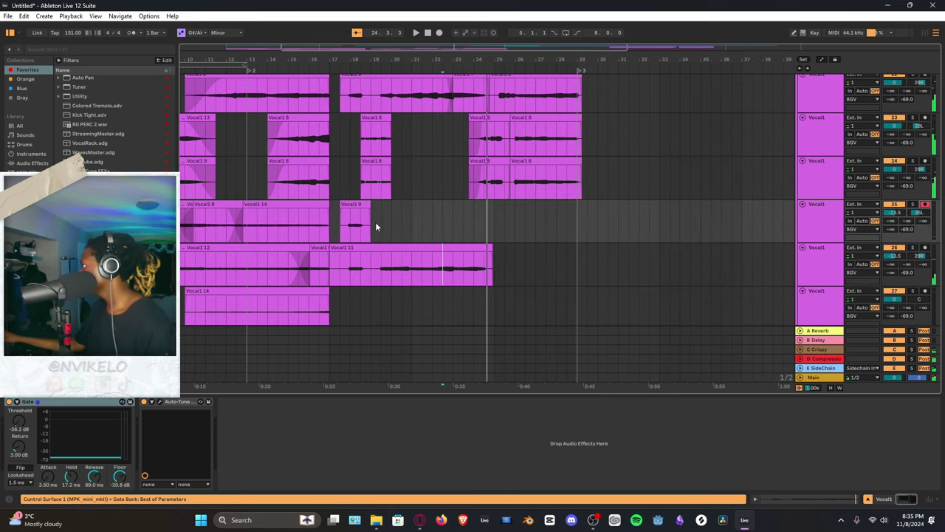
Trim the starts of the new takes on tracks 25 and 26 to bar 18
left_click(376, 223)
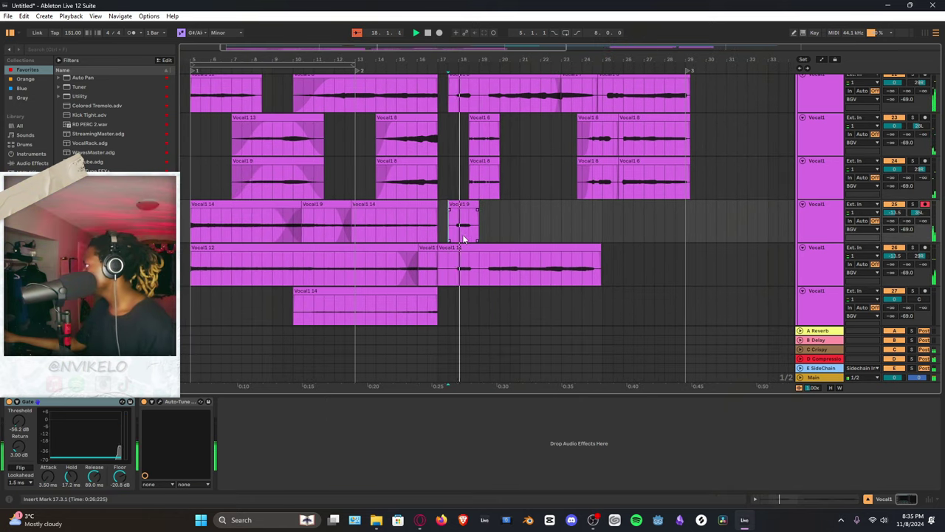
left_click(447, 261)
left_click_drag(448, 221, 458, 265)
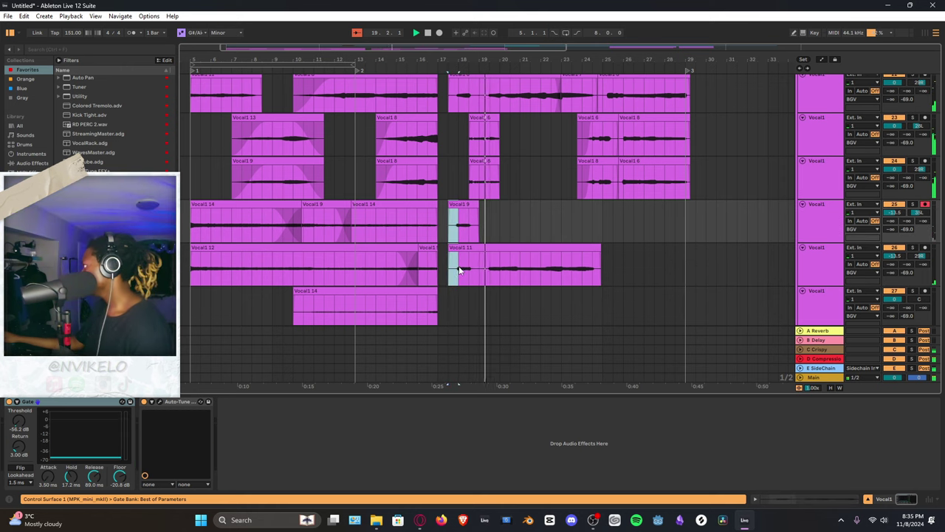
key("Delete")
key("space")
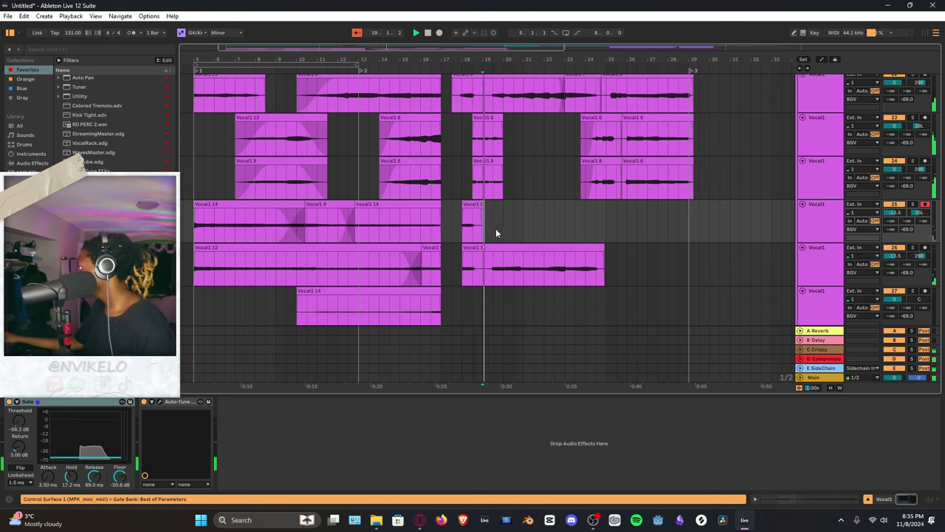
key("F9")
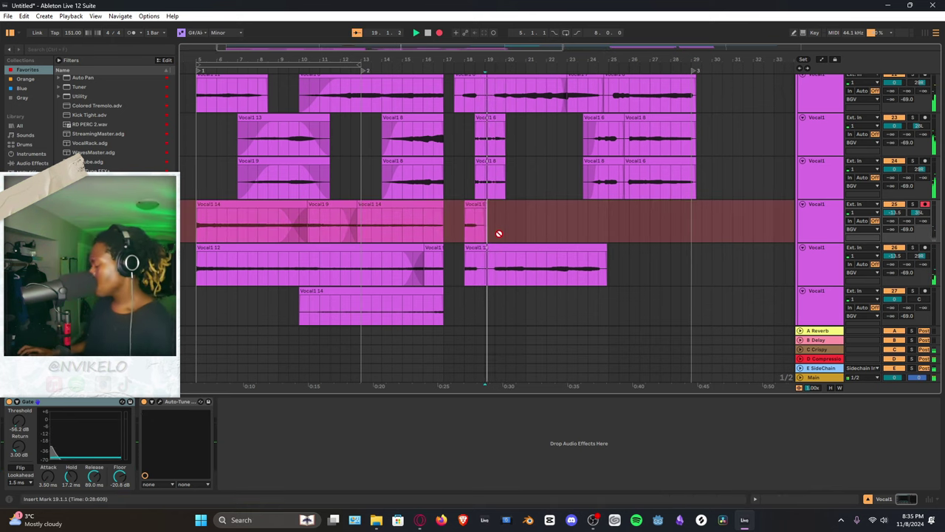
key("space")
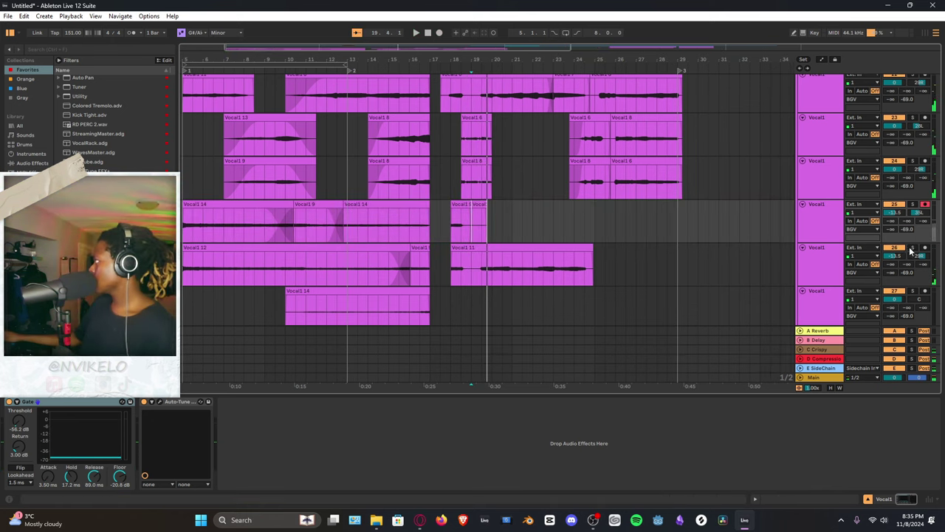
Solo tracks 25 and 26, rehearse the part, and record track 25's harmony from bar 19 to about bar 25
key("space")
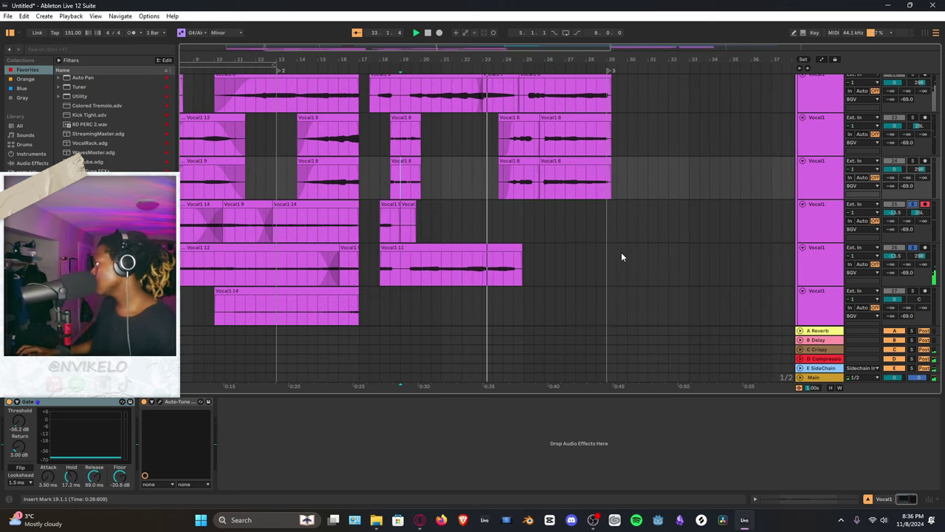
key("space")
key("F9")
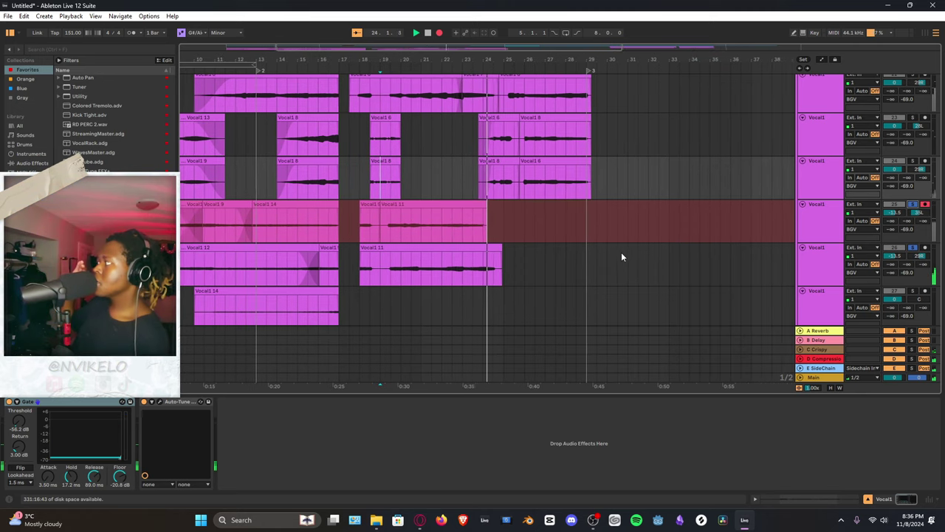
key("space")
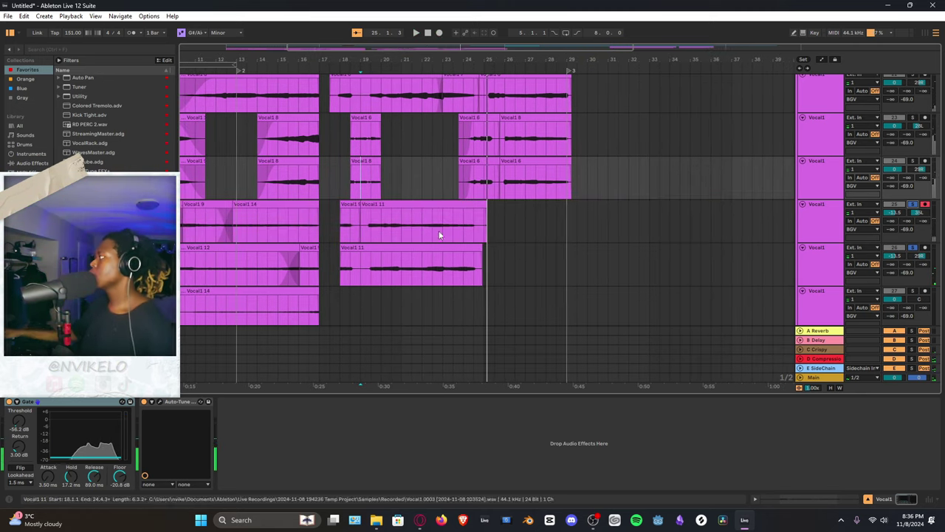
Unsolo tracks 25 and 26 and trim the ends of their new takes to beat 24.4
left_click_drag(504, 221, 477, 233)
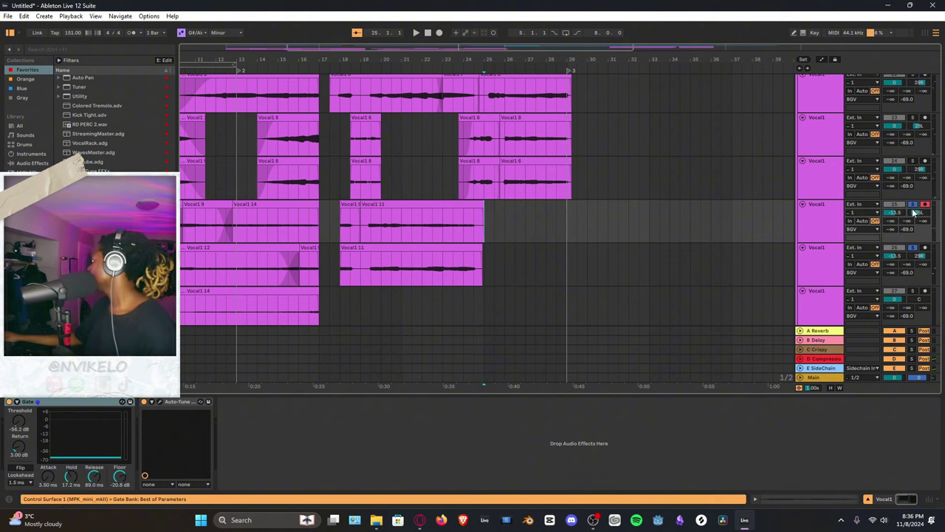
key("space")
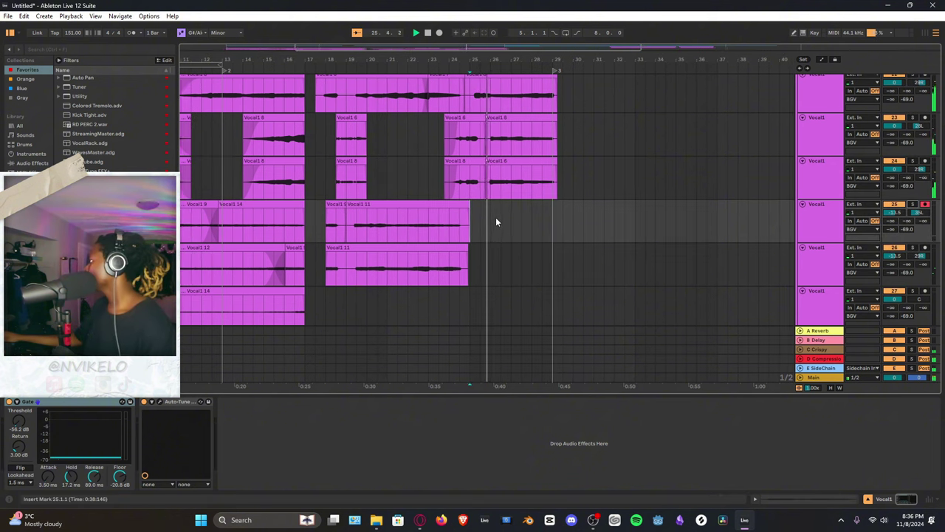
key("space")
scroll(465, 253, "up", 2)
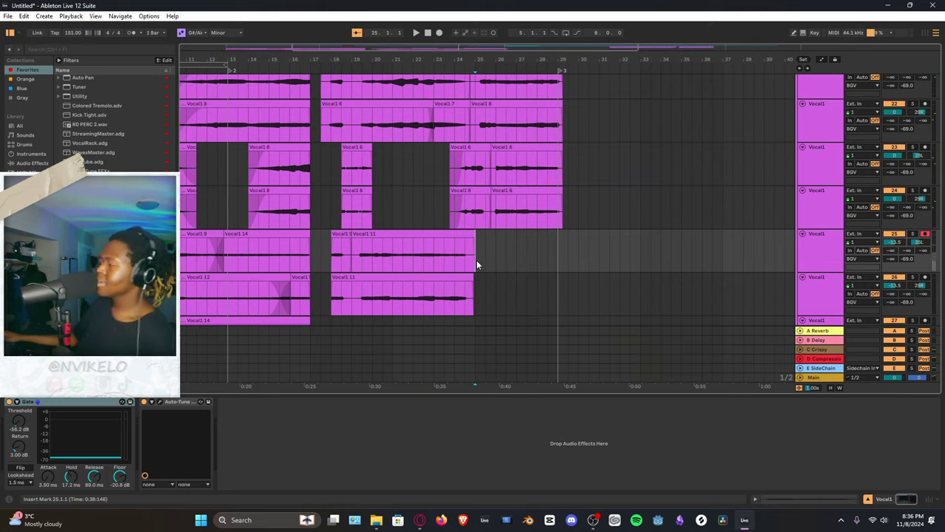
scroll(460, 263, "up", 3)
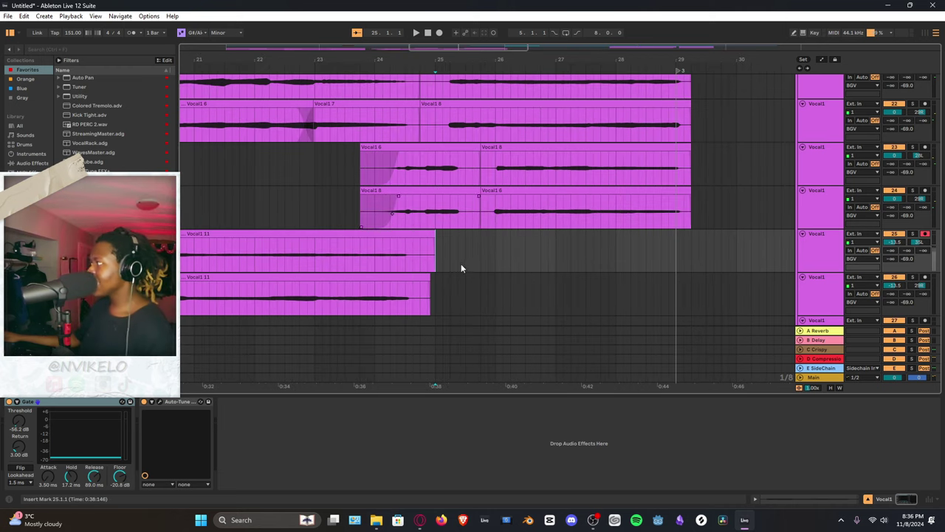
left_click_drag(448, 292, 429, 236)
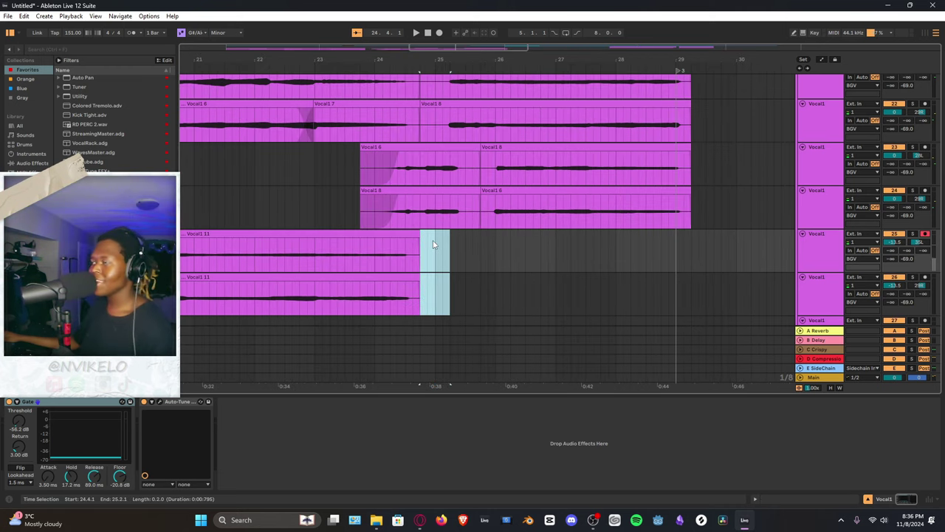
left_click(432, 243)
Play on from bar 25, listen to track 9's lead vocal after bar 29, and check its Auto-Tune EFX+ settings
key("space")
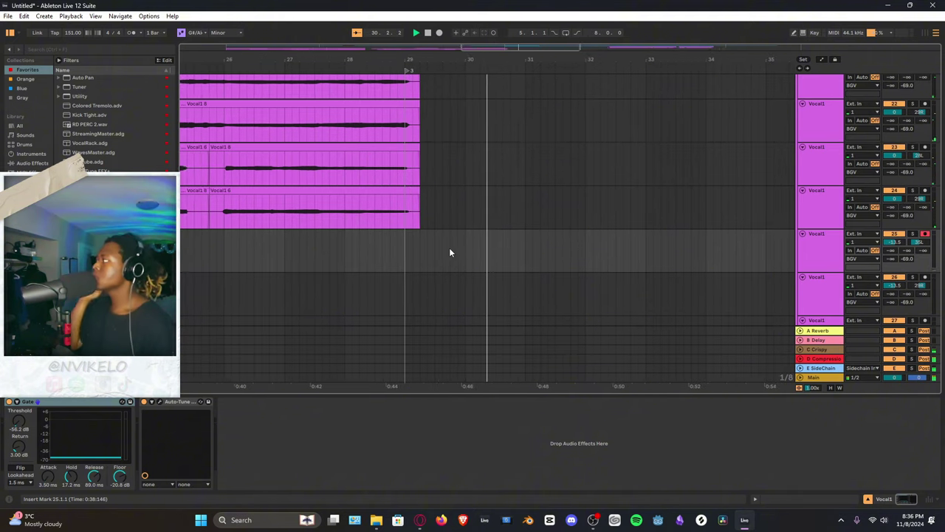
left_click_drag(459, 63, 458, 59)
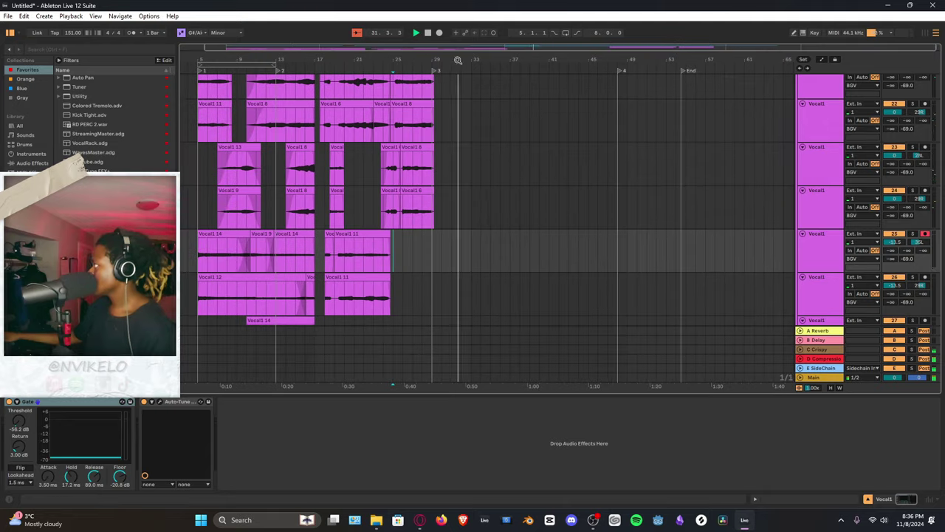
scroll(495, 195, "up", 6)
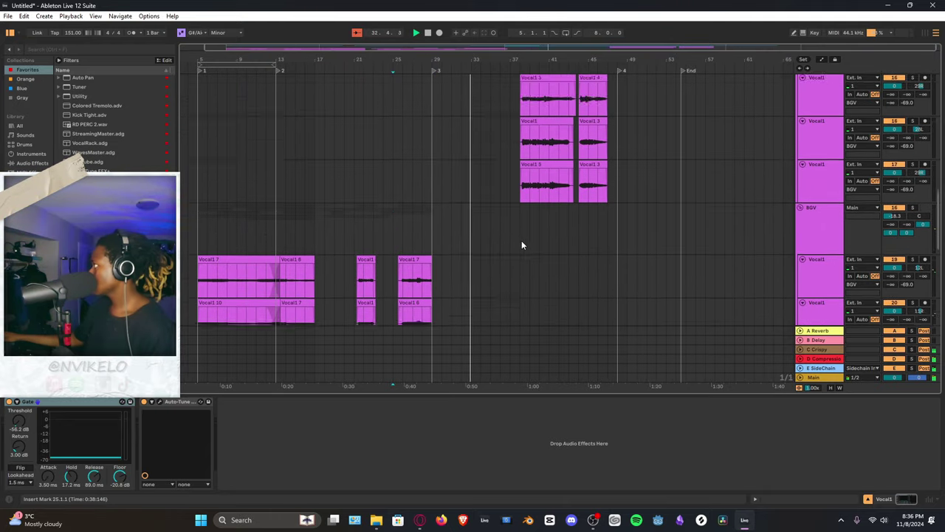
scroll(521, 240, "up", 6)
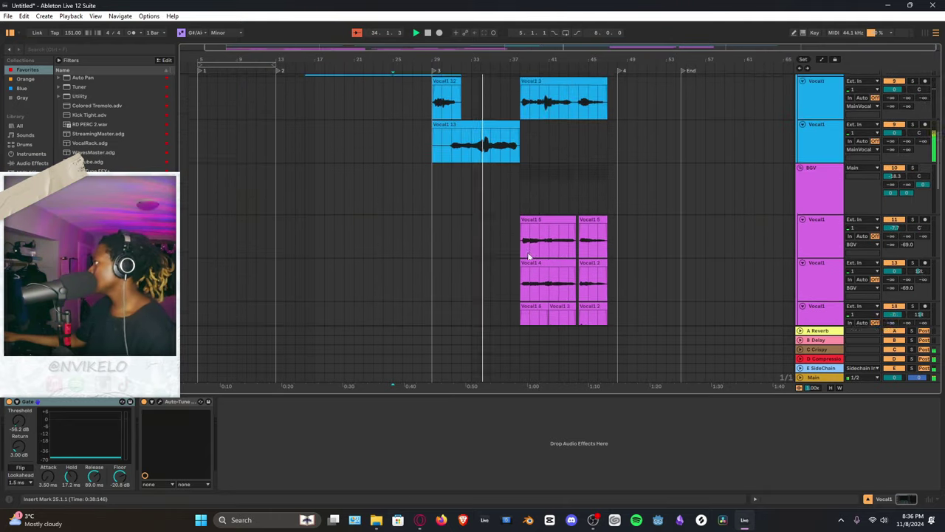
scroll(529, 255, "up", 1)
left_click(520, 156)
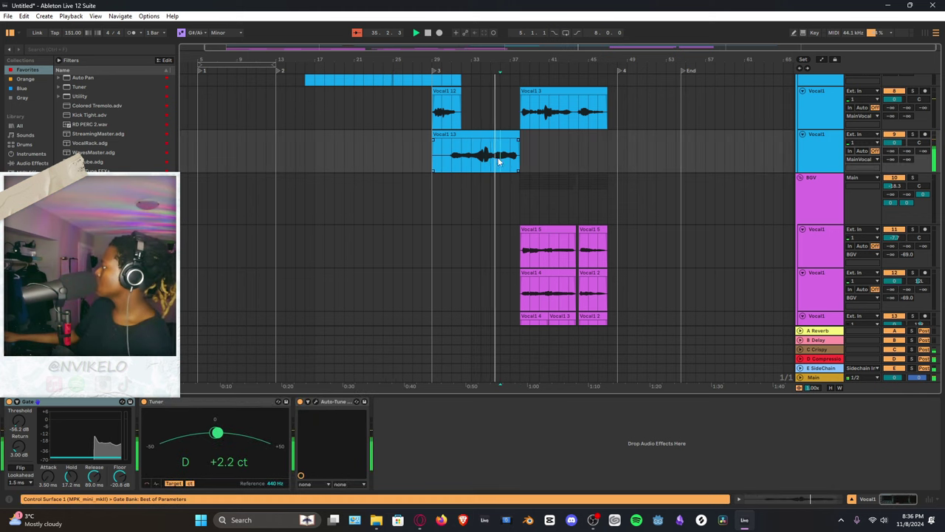
left_click(311, 402)
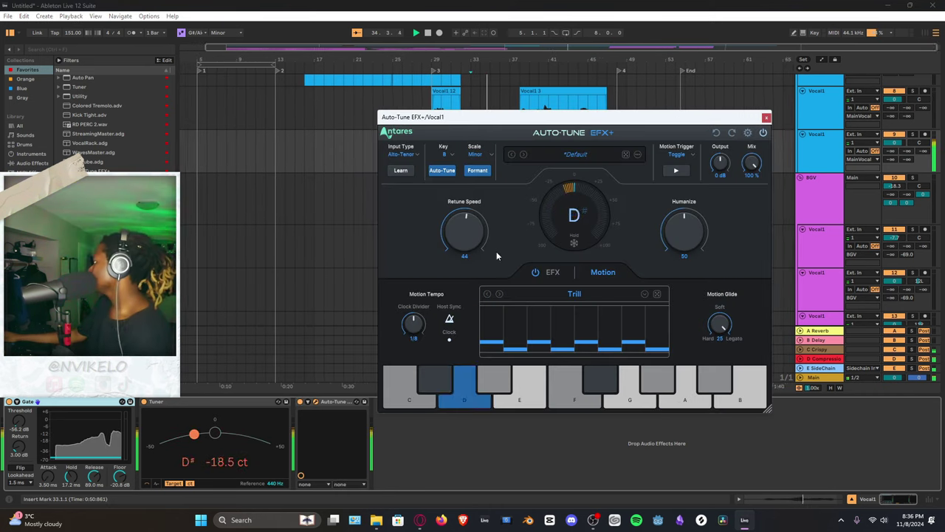
left_click(766, 116)
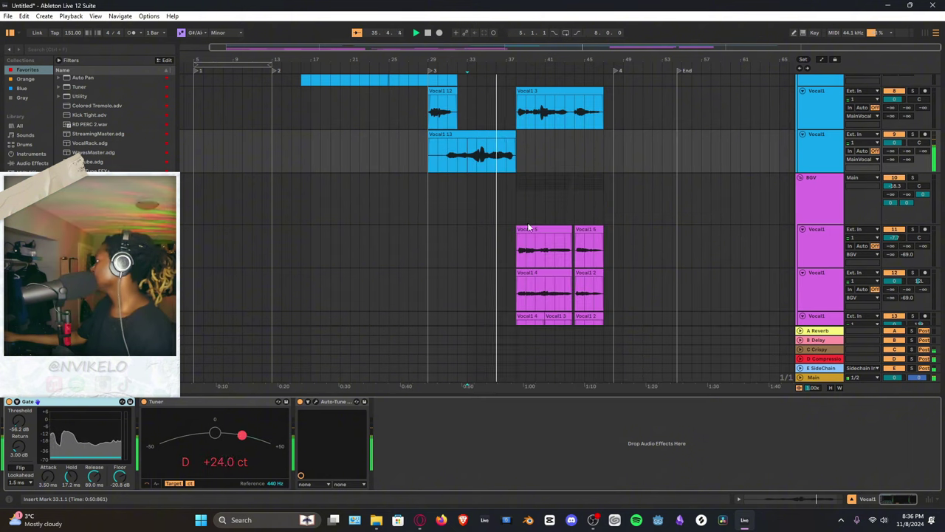
Remove the first bar of track 9's lead vocal clip, from bar 29 to bar 30
left_click(523, 165)
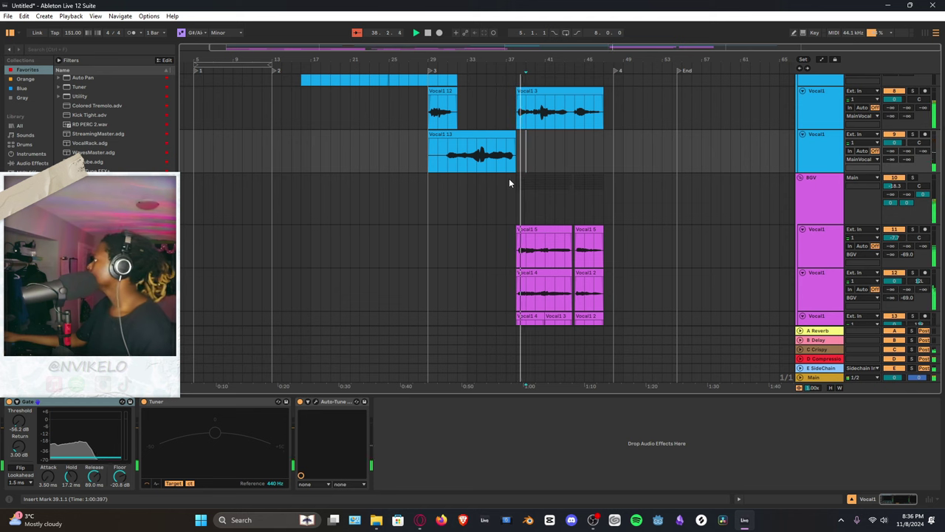
left_click(440, 160)
left_click_drag(439, 161, 430, 161)
Review the background vocal tracks playing from about bar 38 to 47, and fold the BGV group on track 10
scroll(476, 213, "down", 8)
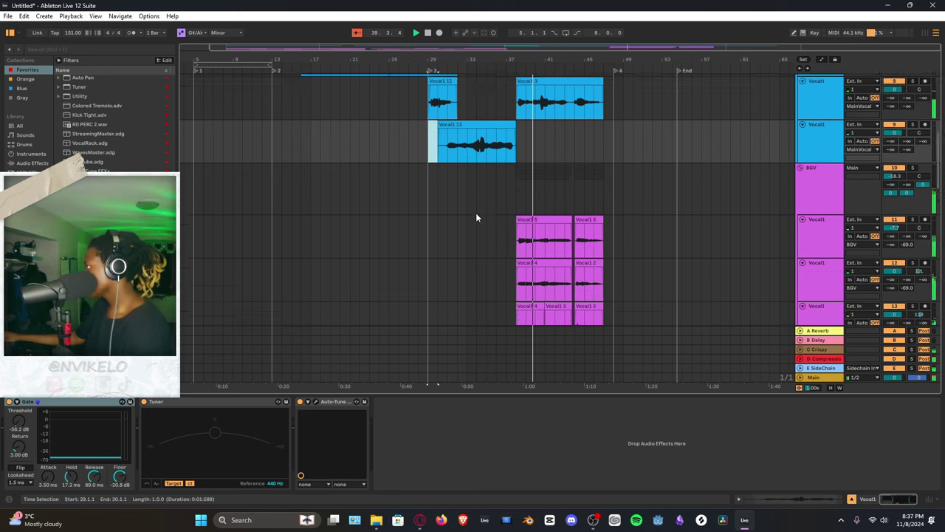
scroll(537, 215, "up", 5)
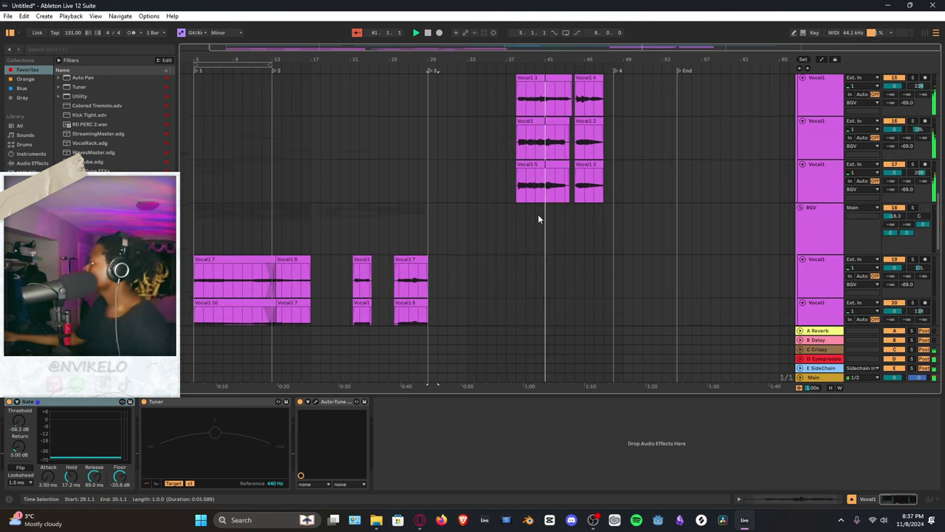
scroll(579, 189, "down", 5)
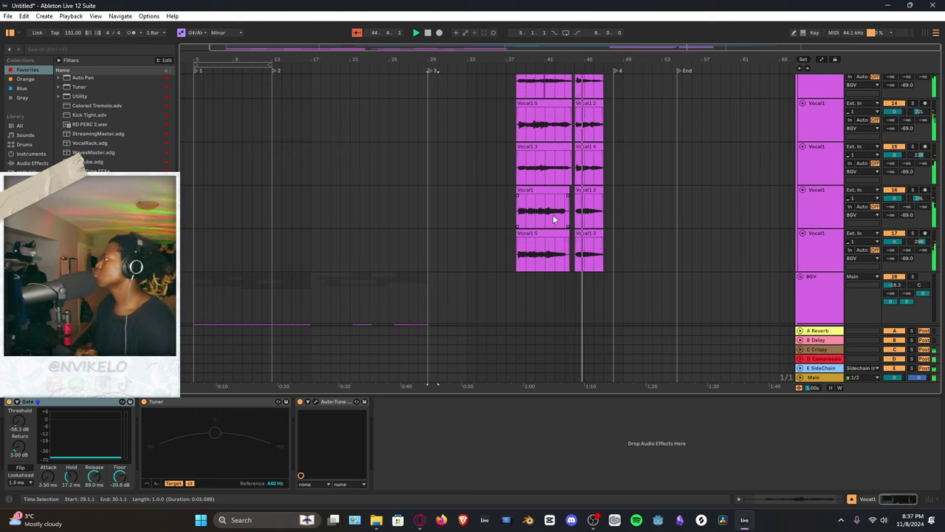
scroll(561, 220, "up", 3)
scroll(563, 219, "up", 5)
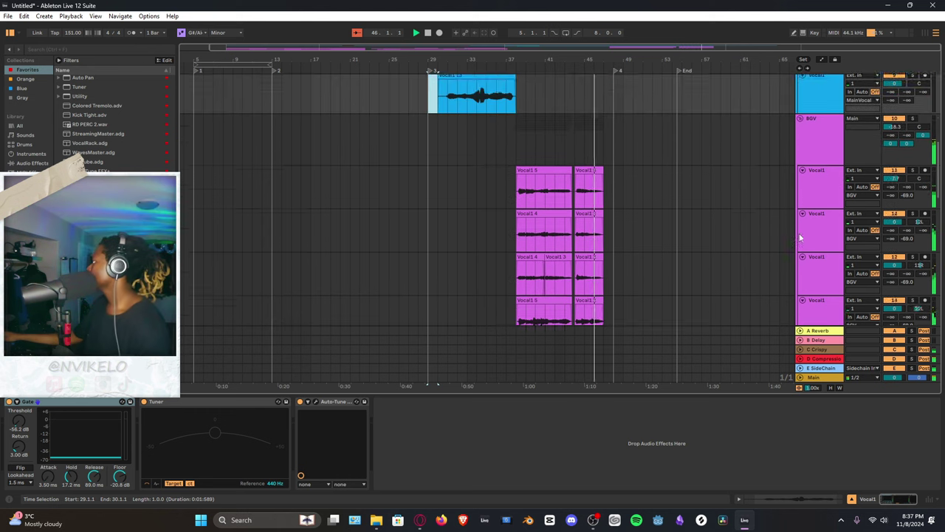
key("u")
Play the song from bar 29, and replay the layered background vocals on tracks 19 to 26 from bar 18
left_click(432, 190)
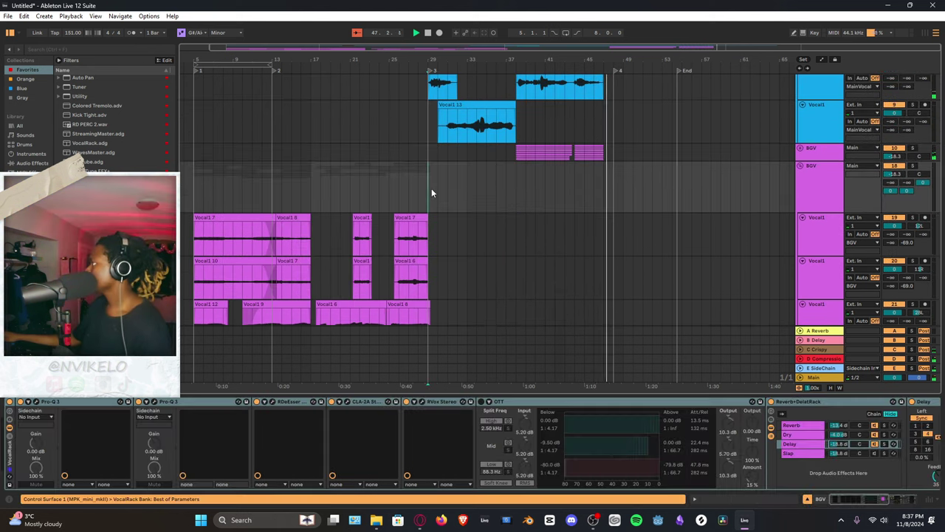
scroll(431, 195, "down", 3)
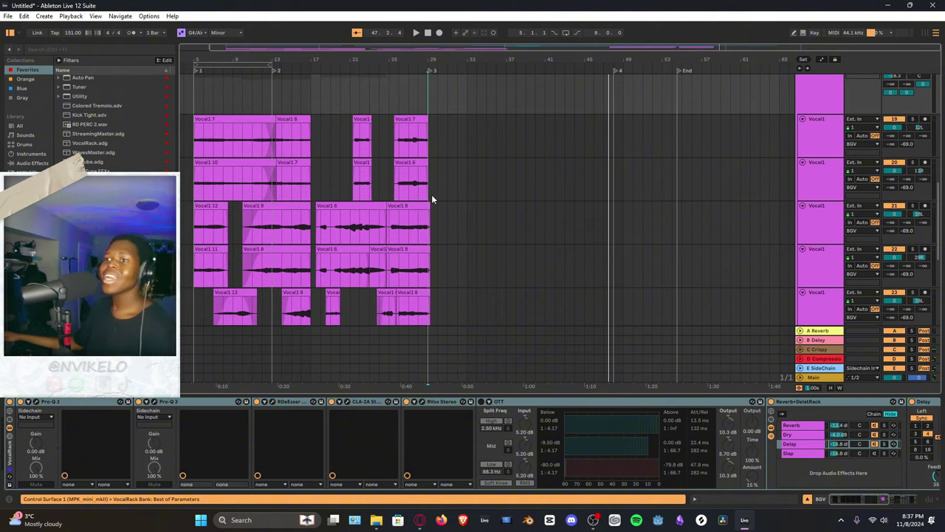
left_click(431, 118)
left_click(432, 91)
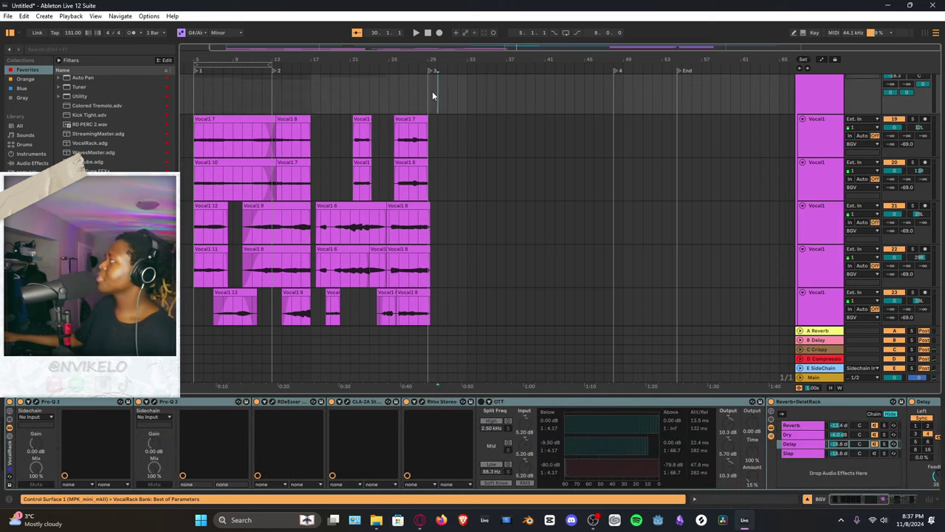
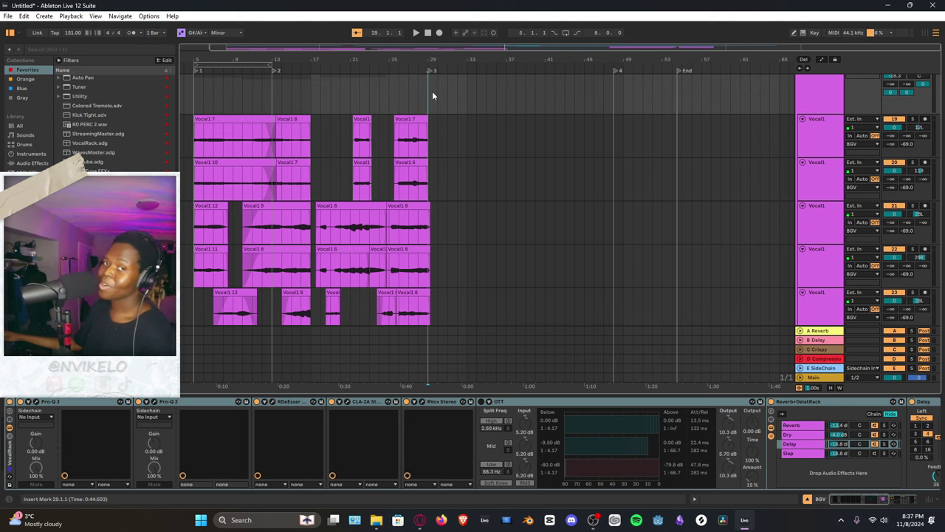
key("space")
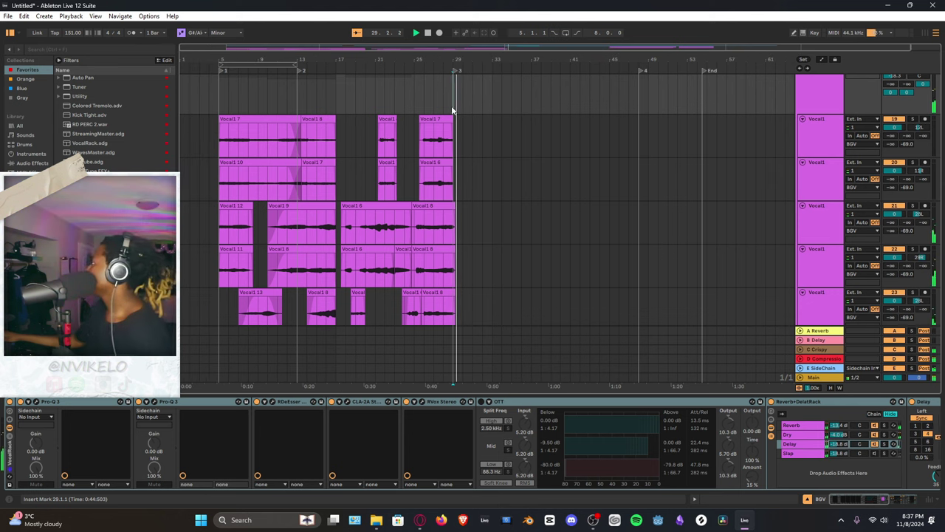
scroll(469, 117, "down", 1)
left_click(349, 130)
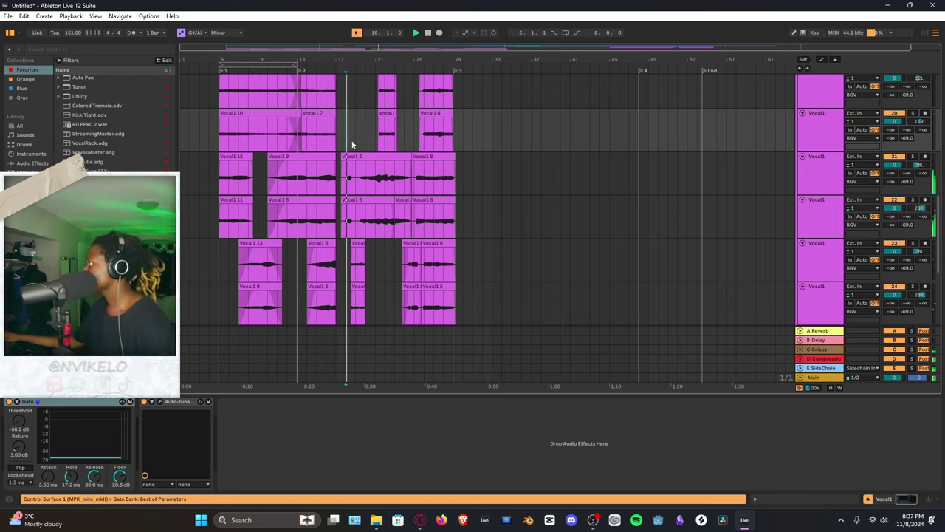
scroll(365, 178, "down", 1)
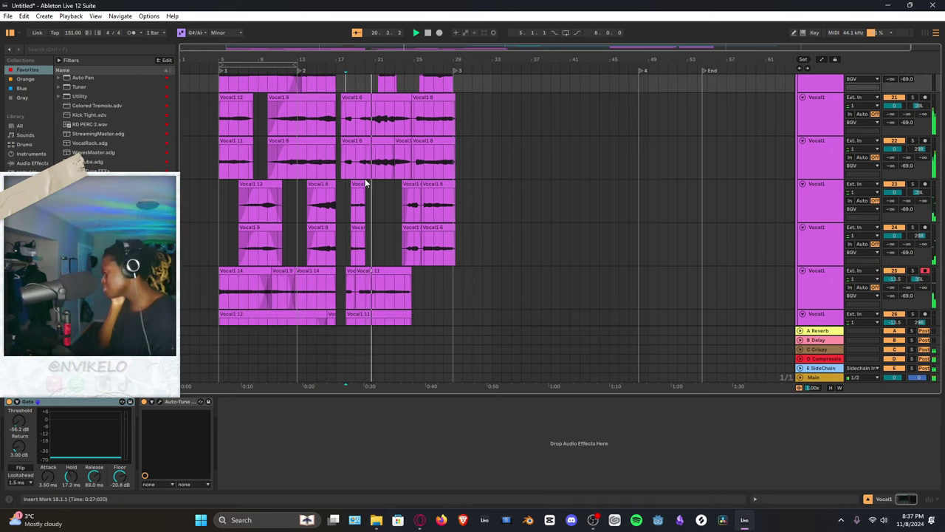
Arm track 27 and record a background vocal take from bar 22 to about bar 31
scroll(365, 178, "down", 1)
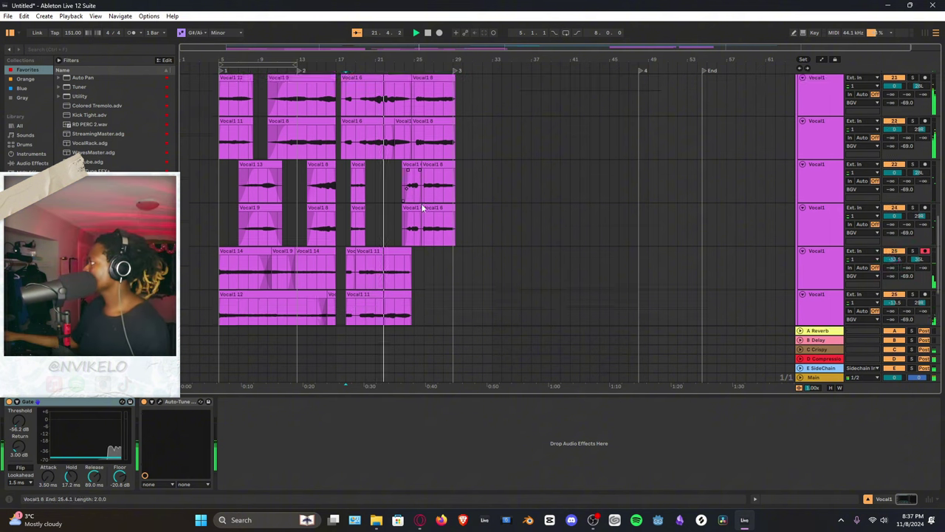
scroll(423, 208, "down", 5)
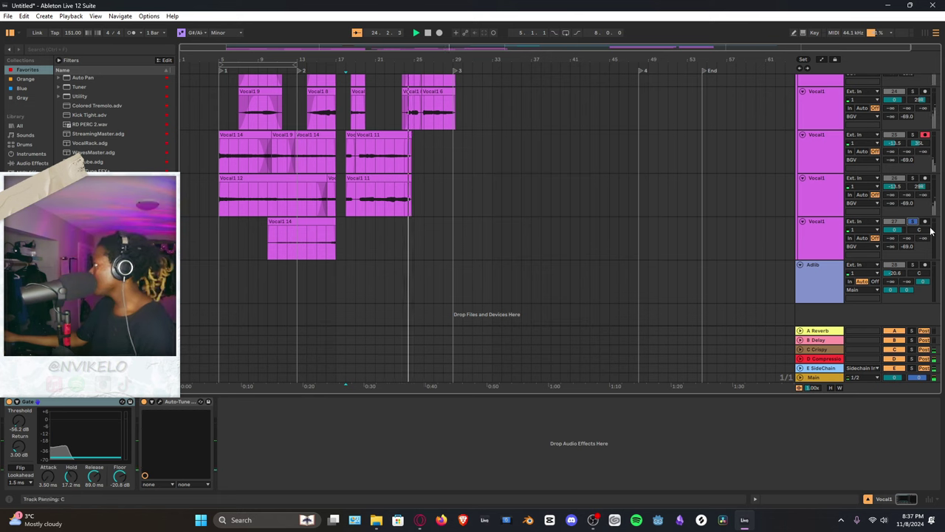
left_click(924, 222)
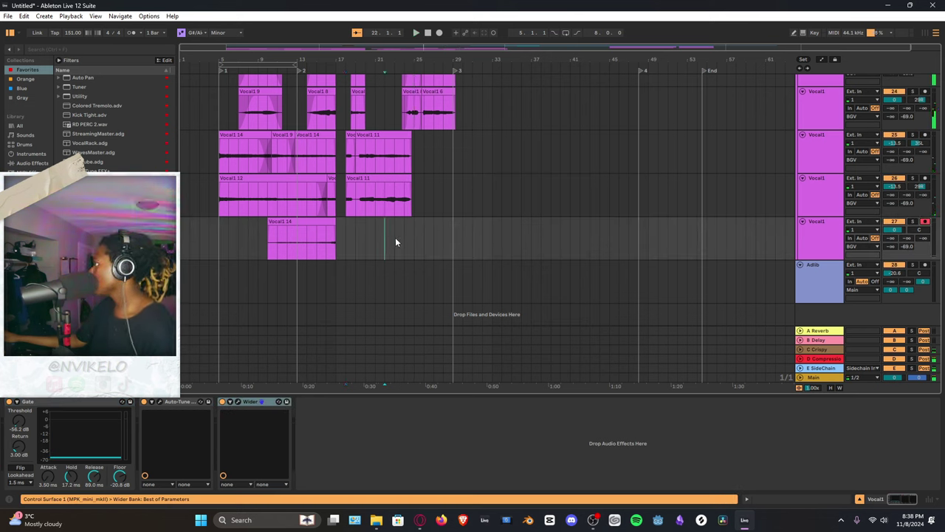
key("F9")
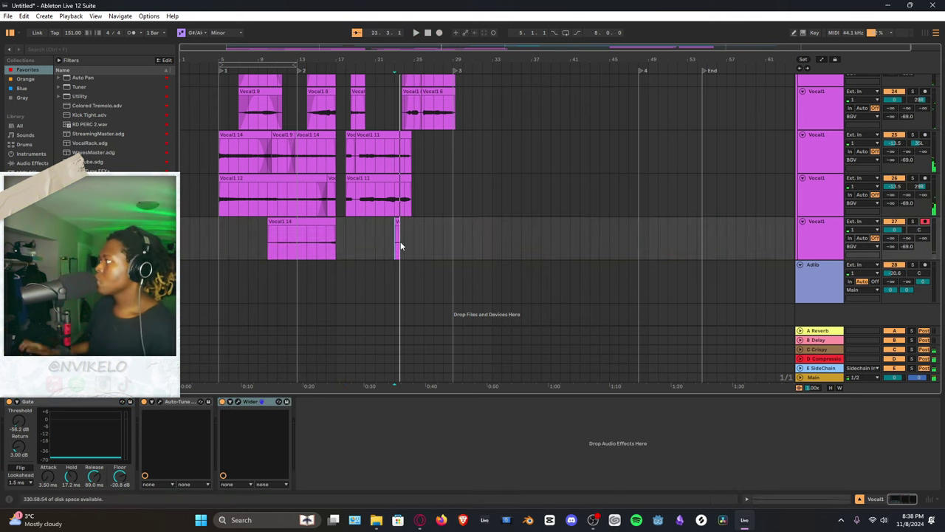
left_click(385, 244)
key("F9")
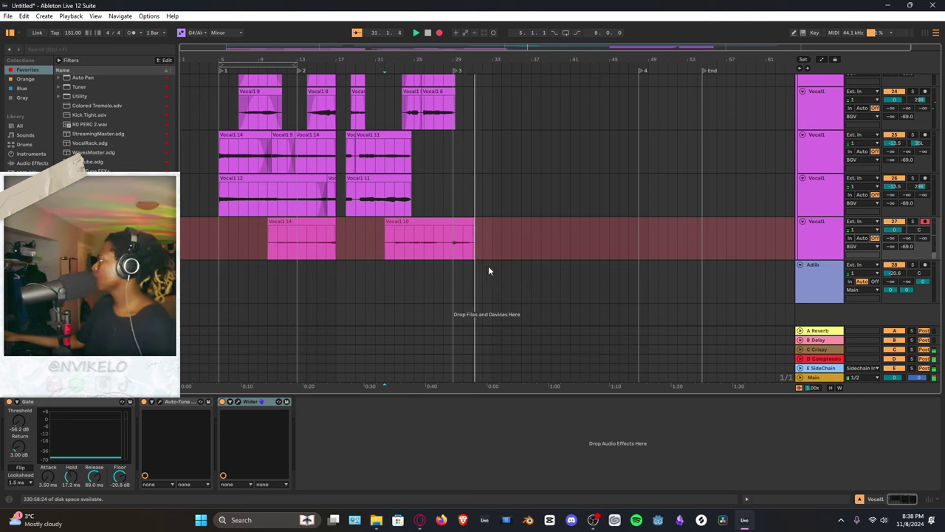
Play back the new take on track 27 from bar 23 and trim it to end at bar 28
key("space")
left_click(398, 254)
key("space")
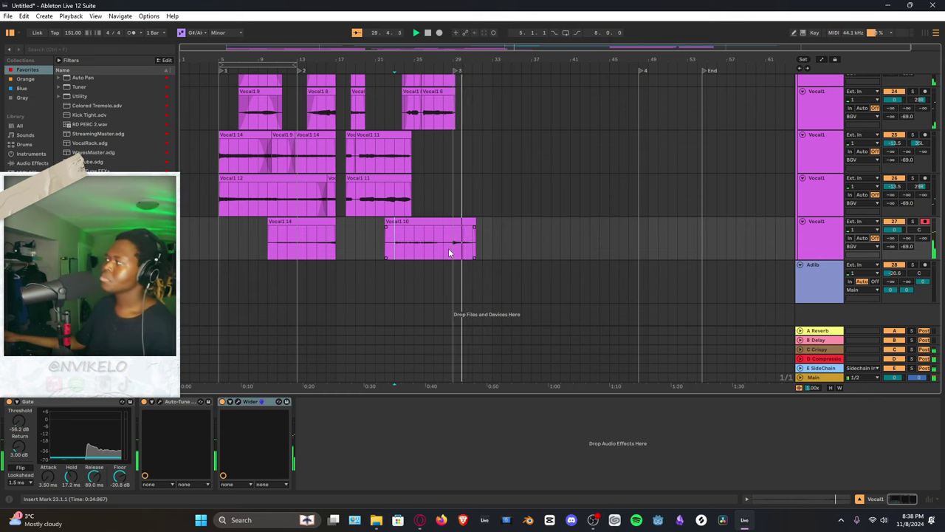
key("space")
left_click_drag(463, 240, 443, 240)
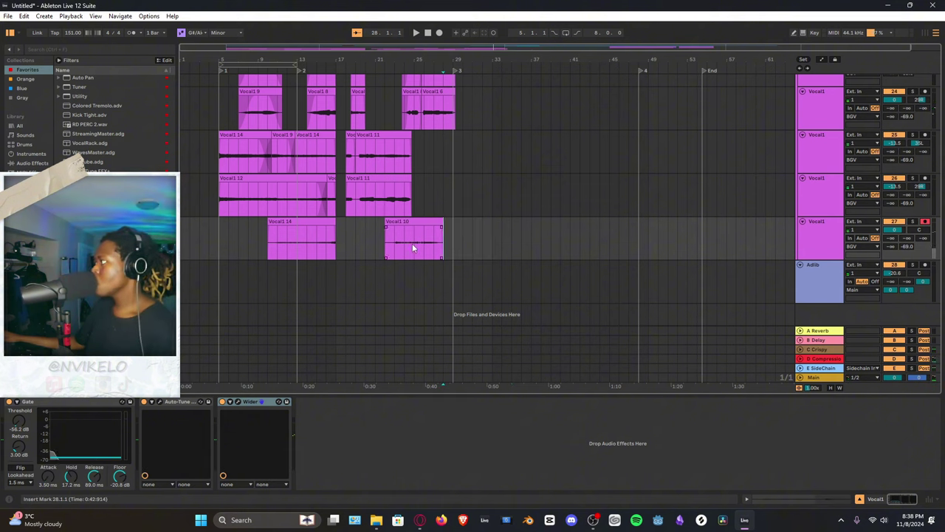
Duplicate track 27's new clip to start at bar 29, set the track volume to -4.4, and listen to the copy
left_click(282, 246)
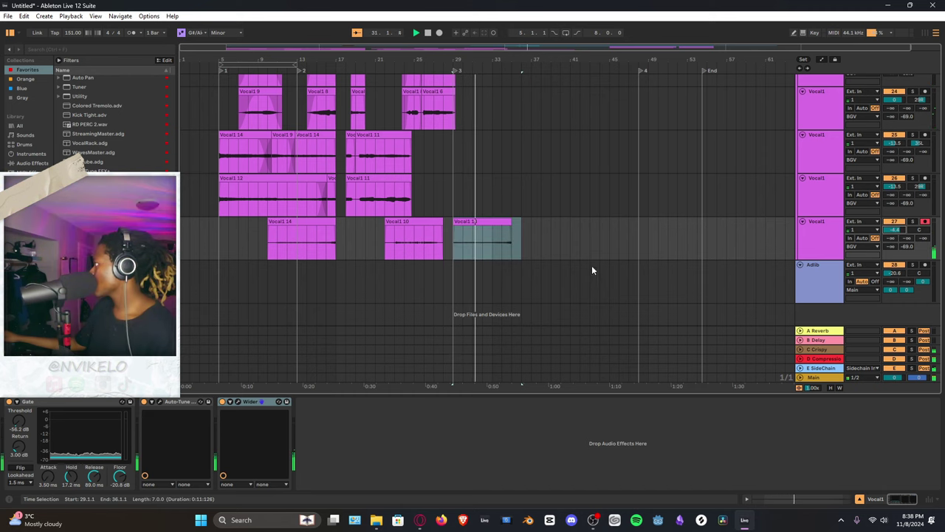
scroll(462, 257, "up", 2)
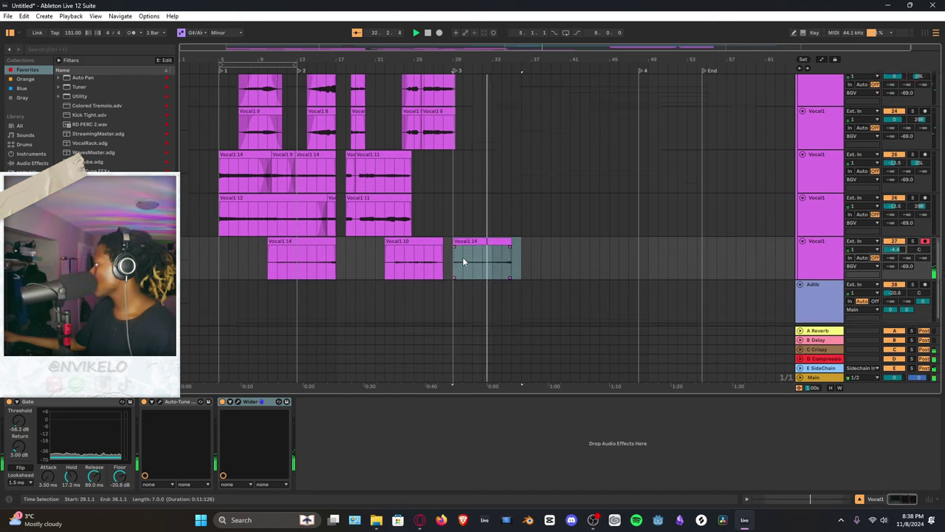
scroll(463, 260, "up", 3)
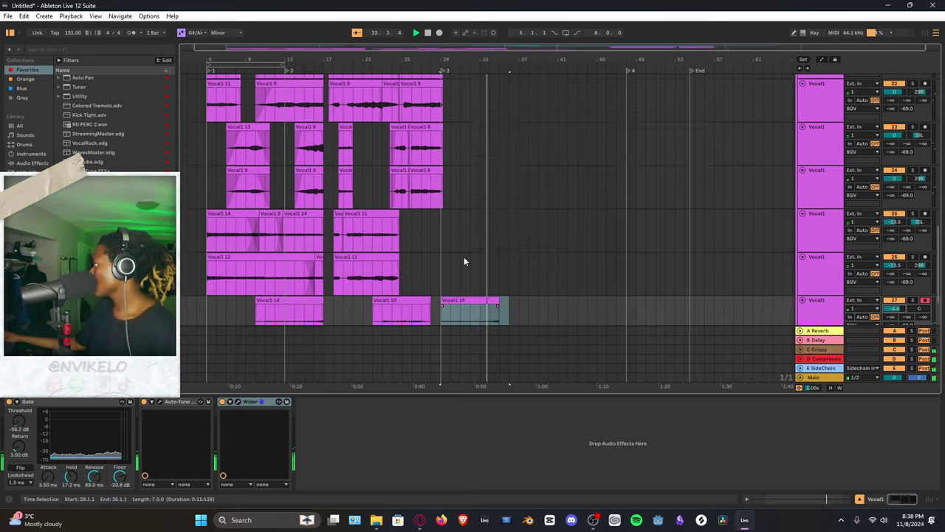
scroll(435, 232, "up", 3)
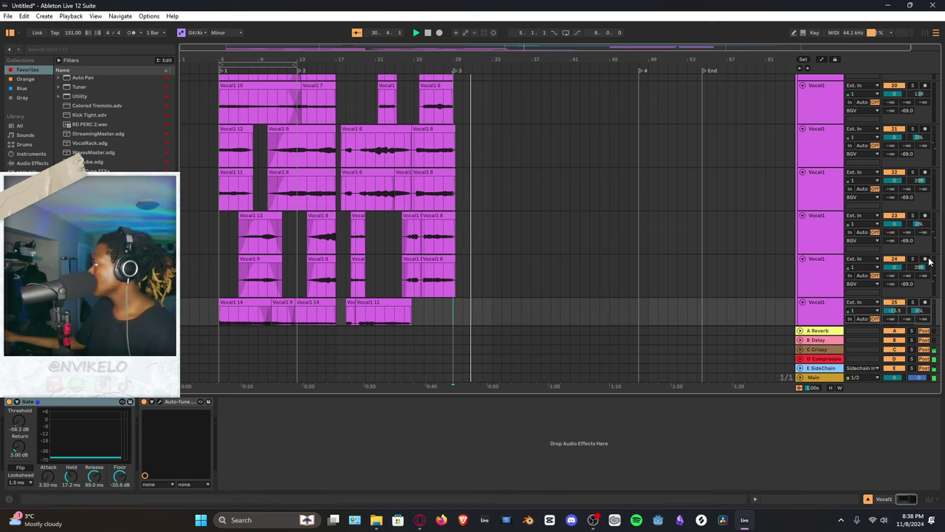
Arm track 21 and record a background vocal take from about bar 29.3 to bar 34
left_click(924, 130)
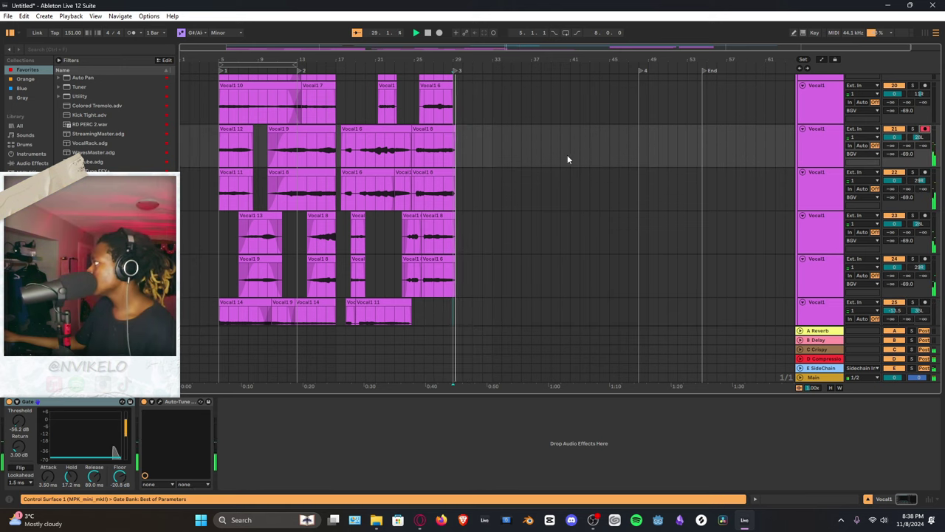
key("F9")
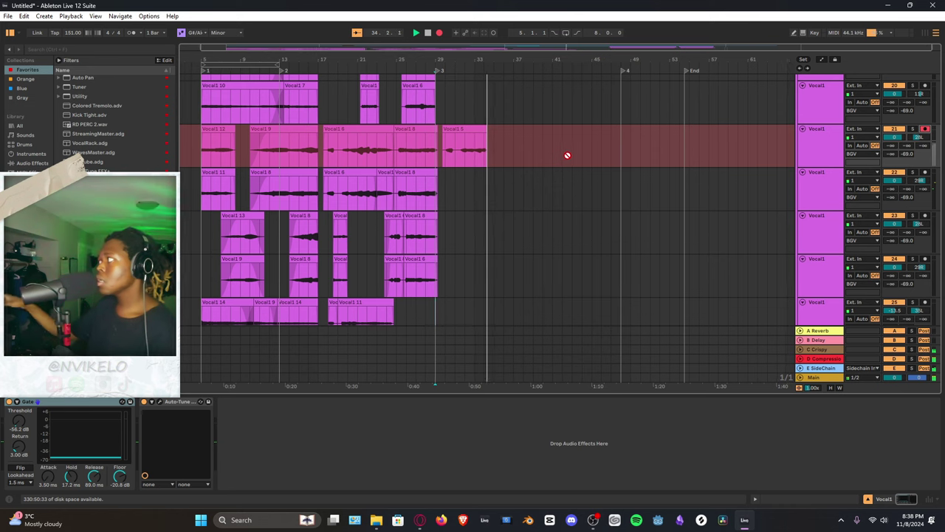
key("space")
Play back track 21's take from bar 31, and re-record it from bar 31 to about bar 39
key("space")
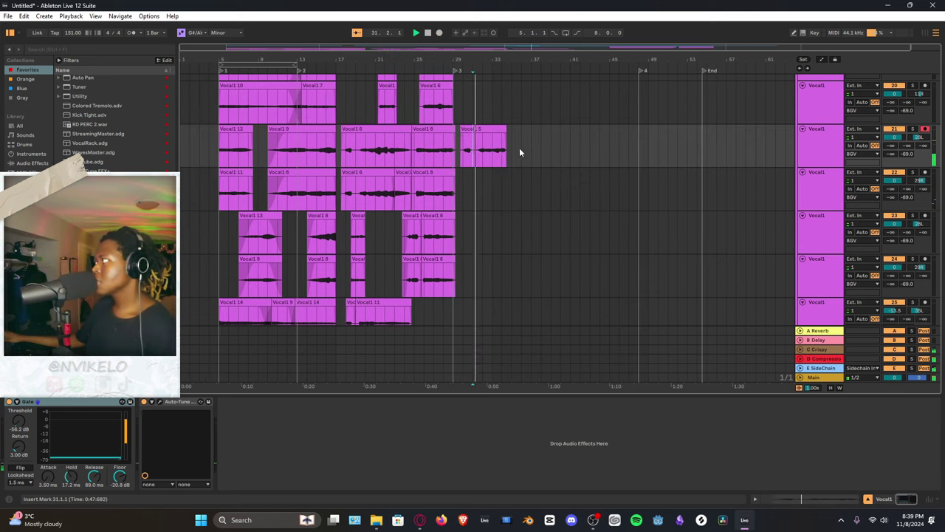
left_click_drag(518, 58, 514, 62)
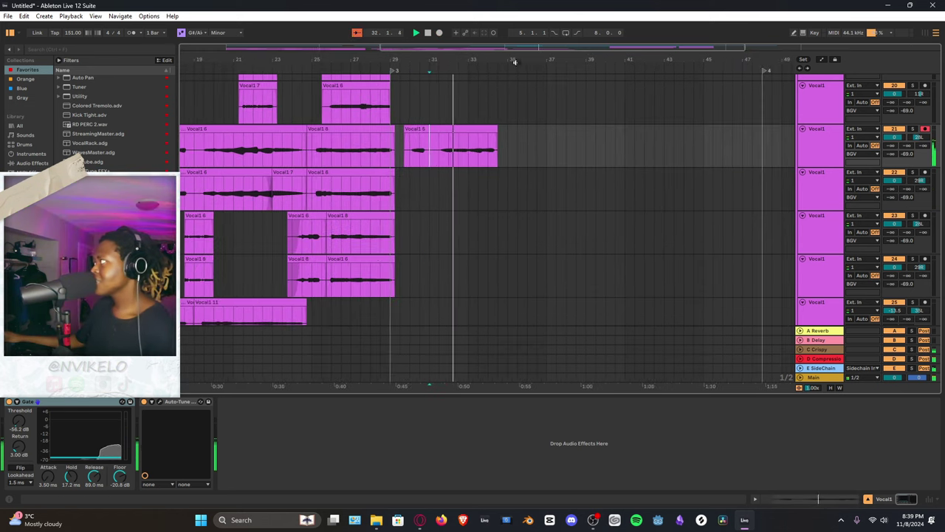
left_click(432, 152)
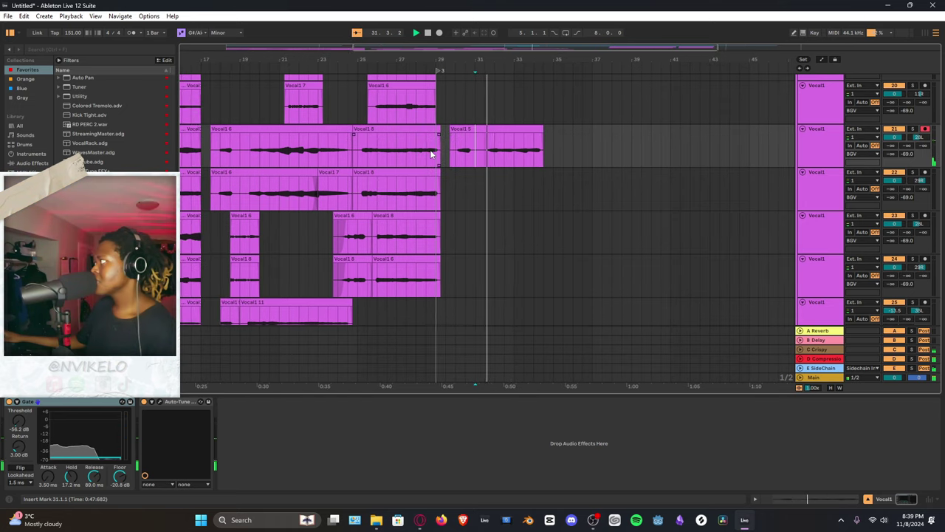
left_click(458, 152)
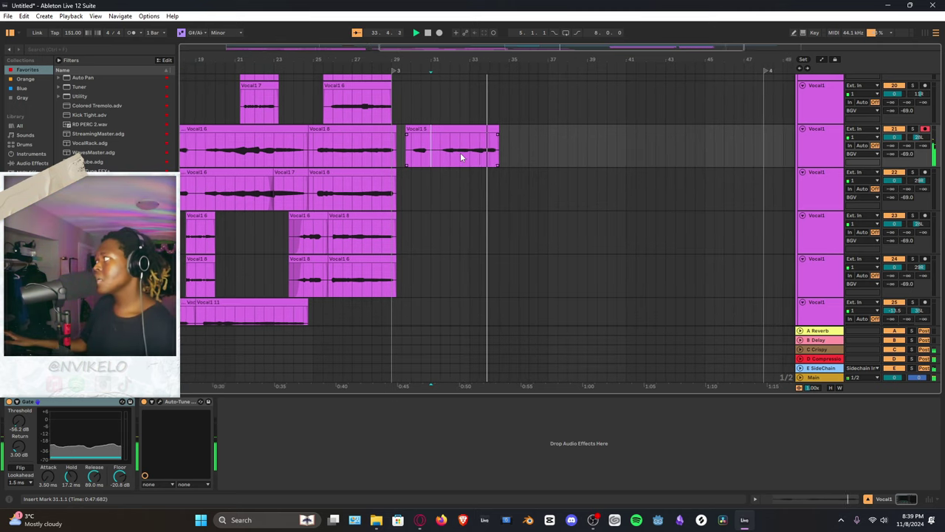
key("space")
key("F9")
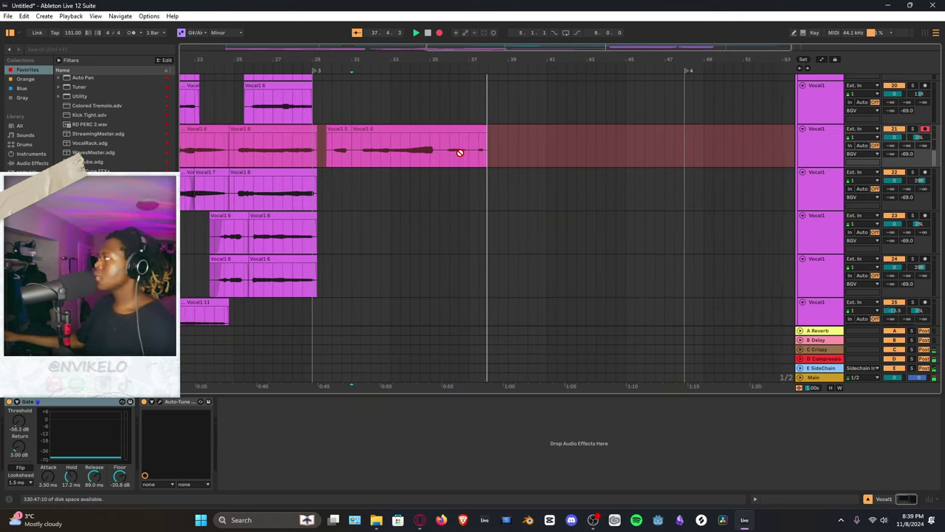
Arm track 22 and record a double of track 21's vocal from about bar 29.3 to bar 32
left_click(924, 172)
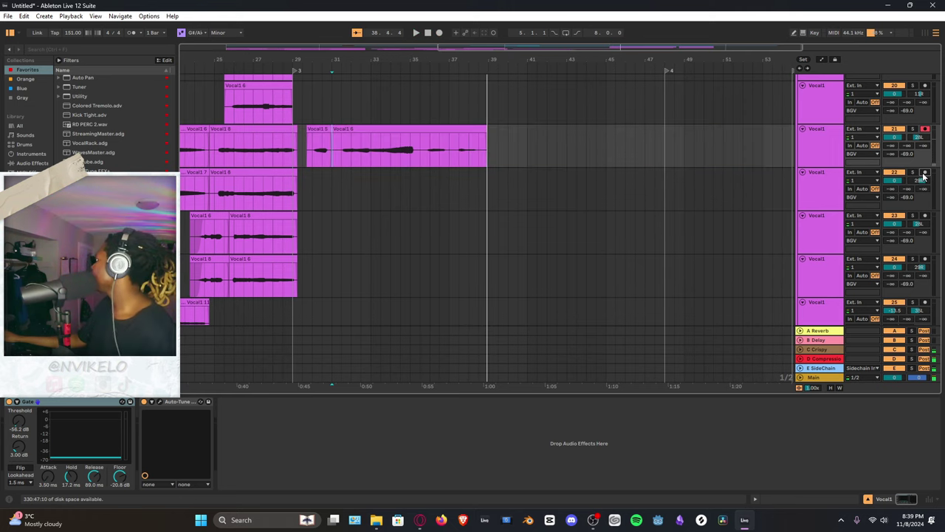
key("space")
key("space")
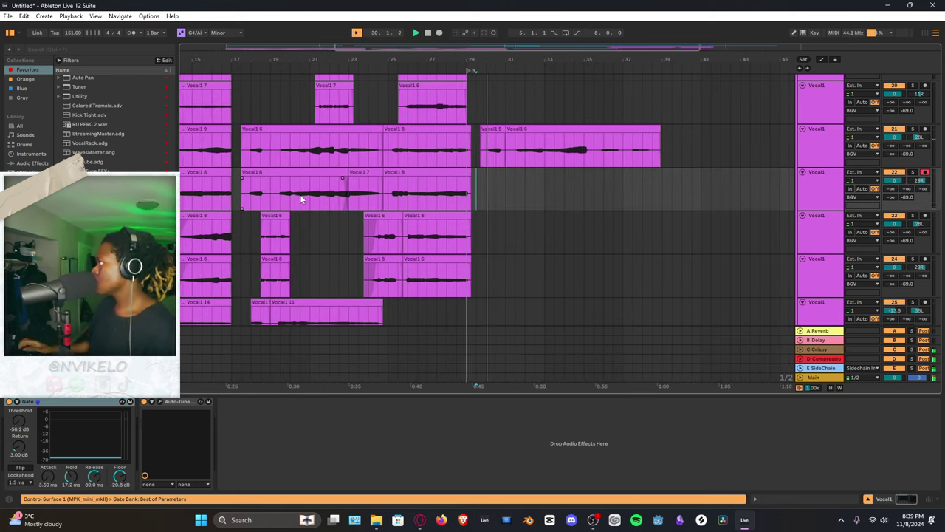
key("F9")
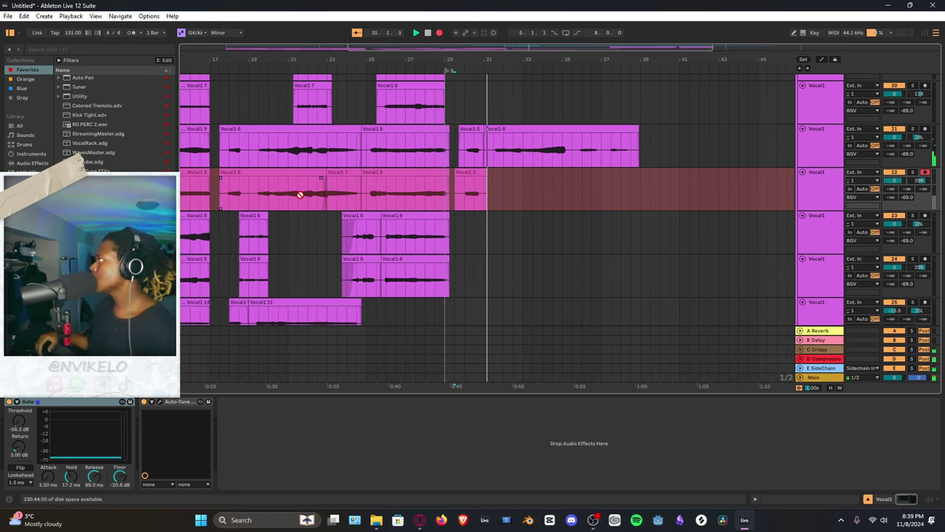
key("space")
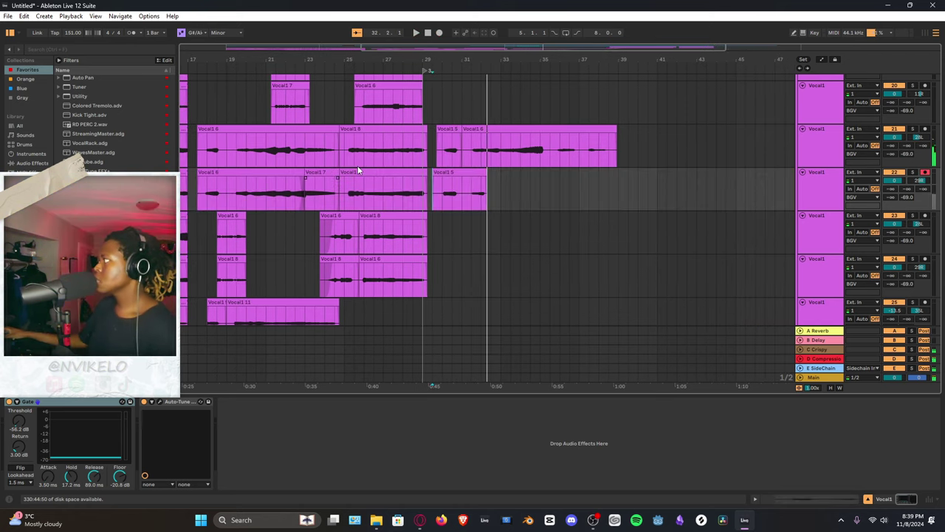
Re-record track 22's double from bar 31, and continue it with another take from mid-bar 35 to about bar 38
key("F9")
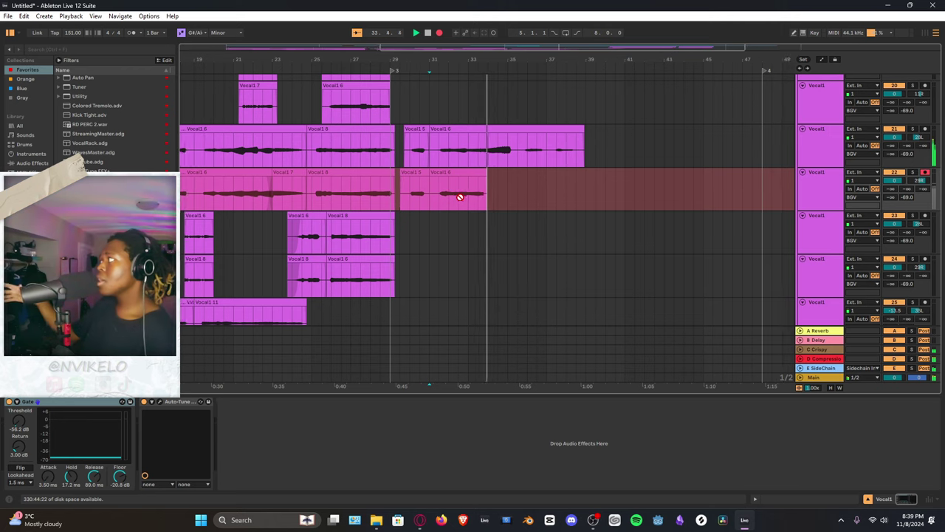
key("space")
key("F9")
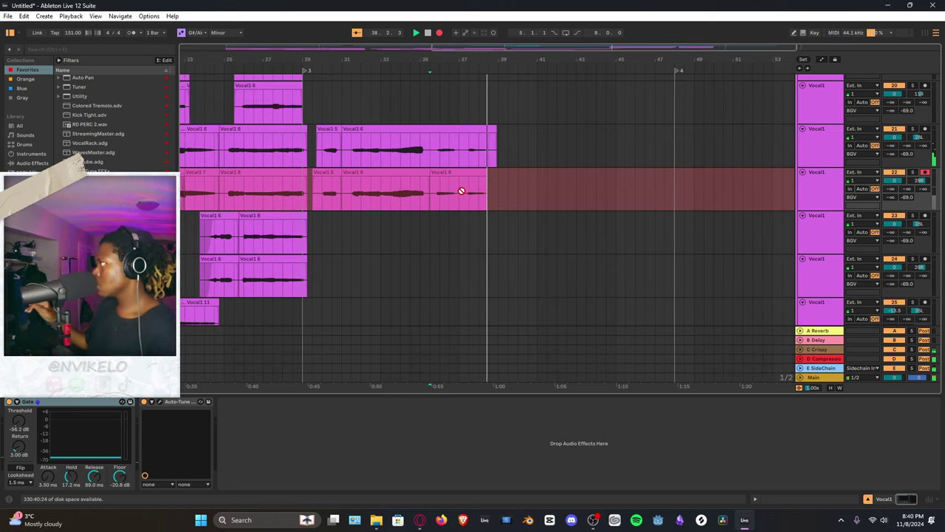
key("space")
Trim the new clips on tracks 21 and 22 to run from bar 30 to bar 38.3, and play them back
left_click_drag(528, 198, 478, 146)
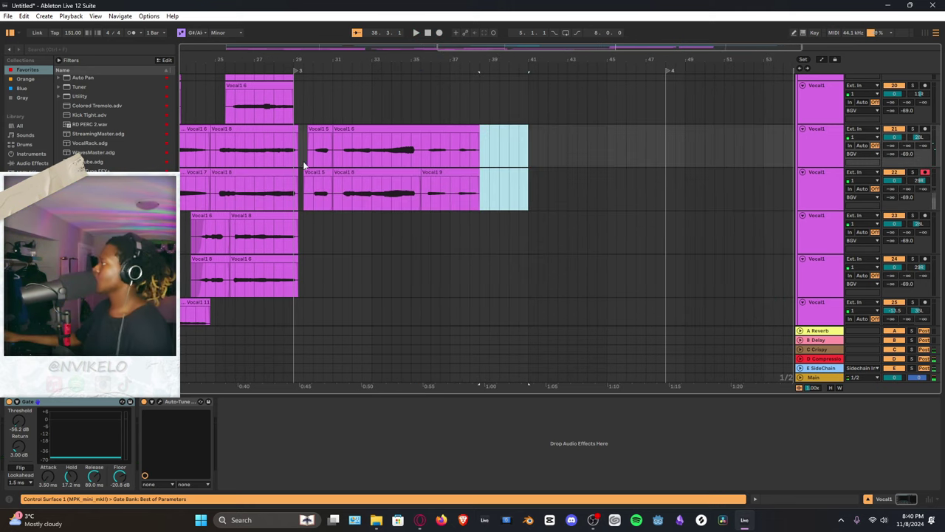
left_click_drag(310, 196, 316, 155)
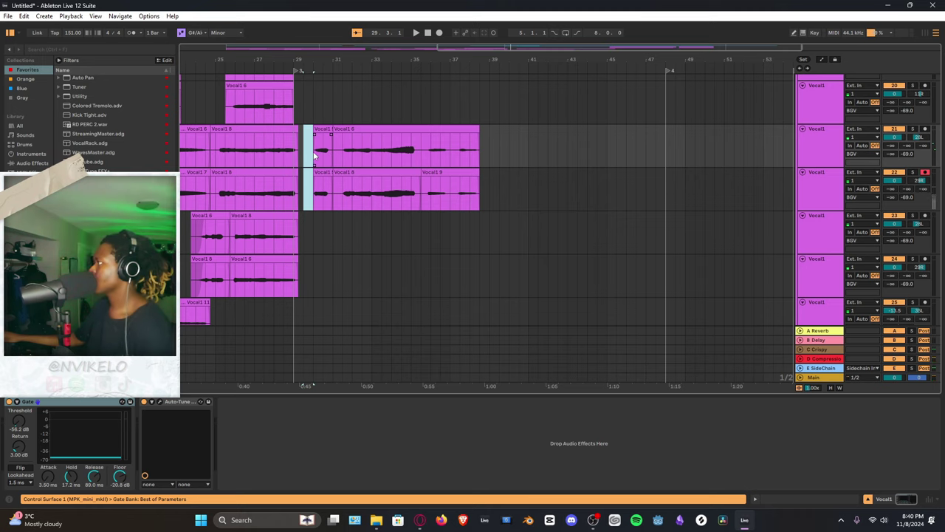
key("space")
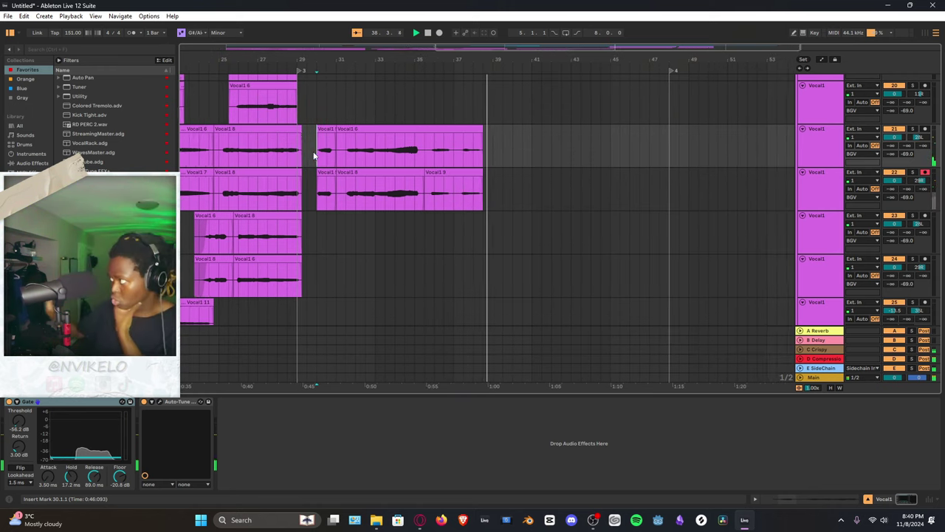
Listen to the lead and background vocals from bar 38 to about bar 43
scroll(431, 126, "up", 4)
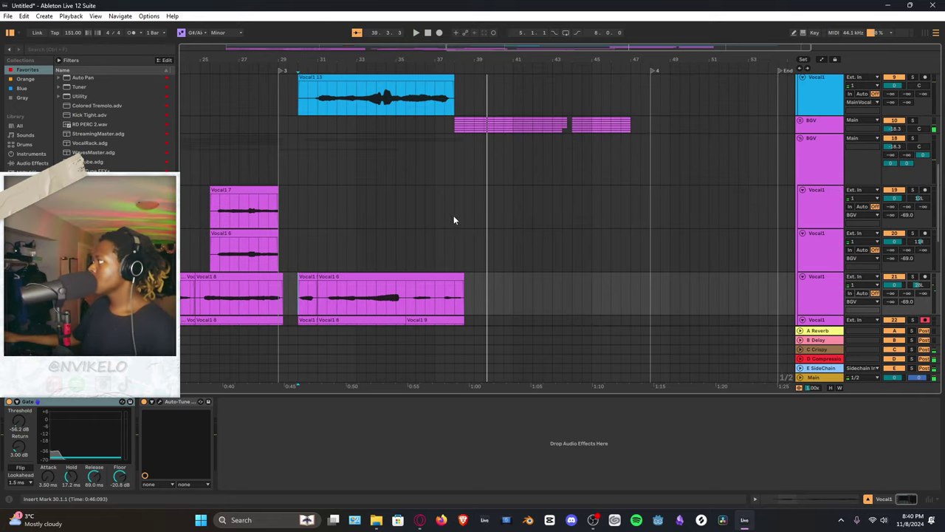
left_click(454, 208)
scroll(457, 206, "up", 2)
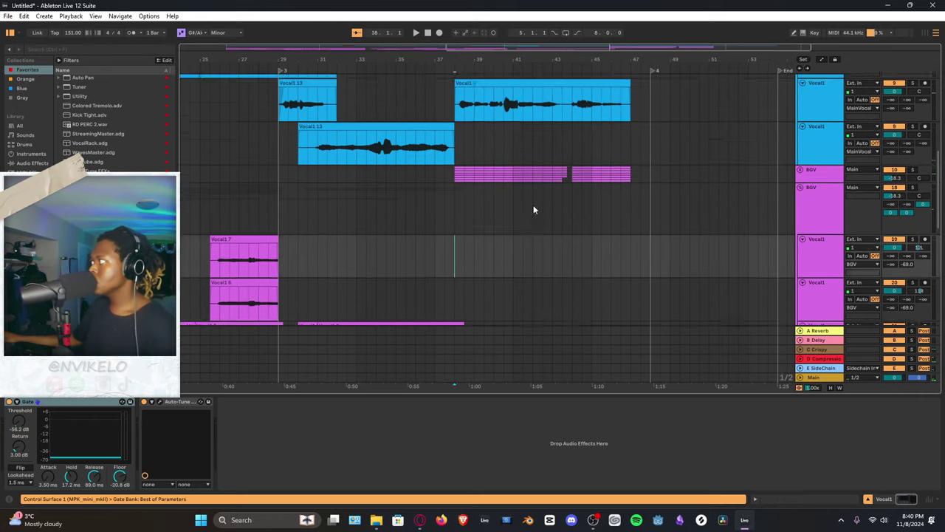
key("space")
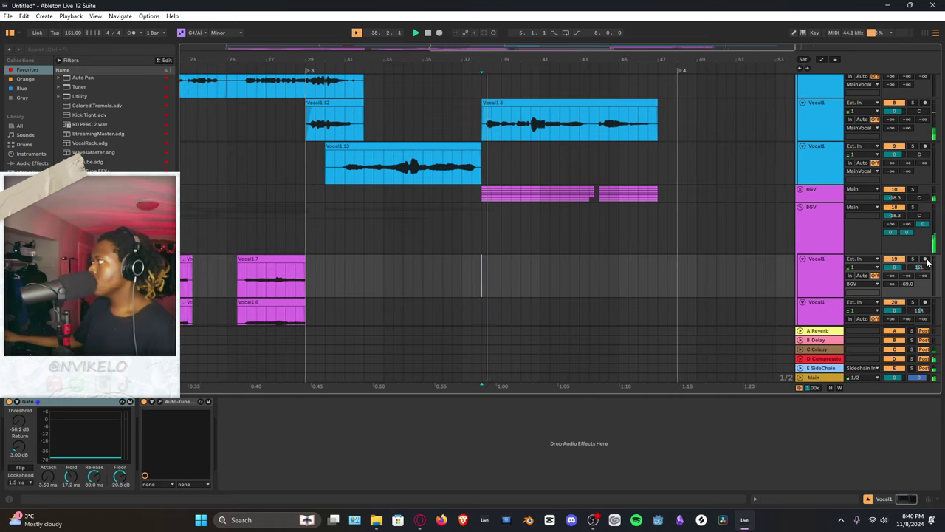
scroll(468, 181, "down", 3)
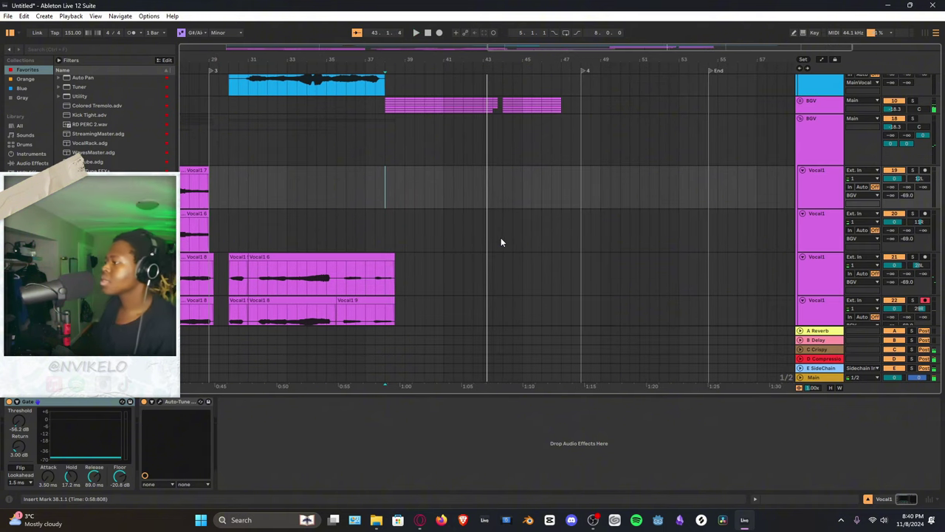
key("space")
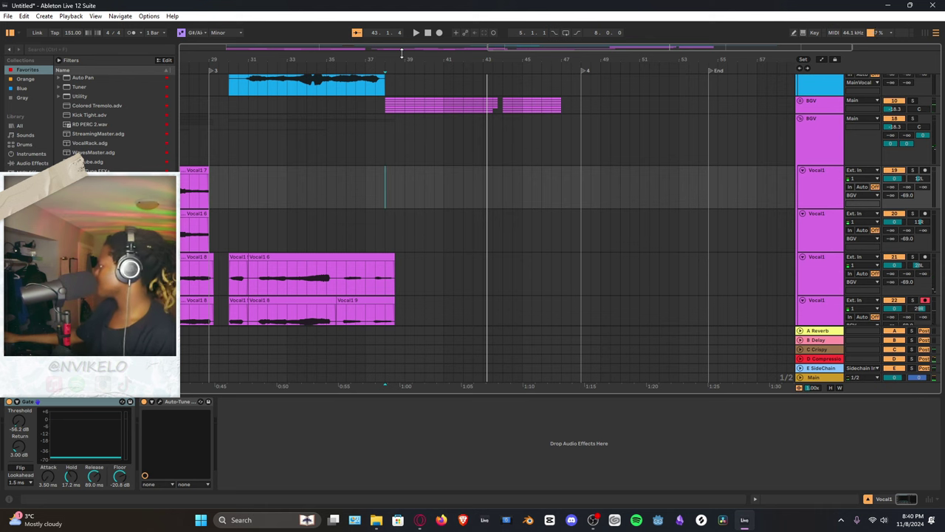
Play the section from bar 29.3 to check the doubled vocals on tracks 21 and 22 against the lead
left_click_drag(401, 55, 414, 45)
scroll(458, 222, "down", 3)
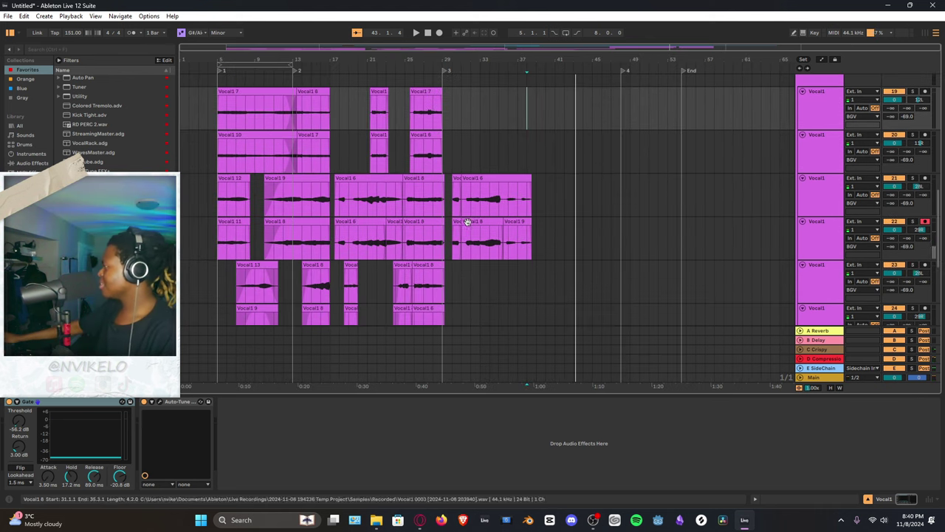
left_click(453, 226)
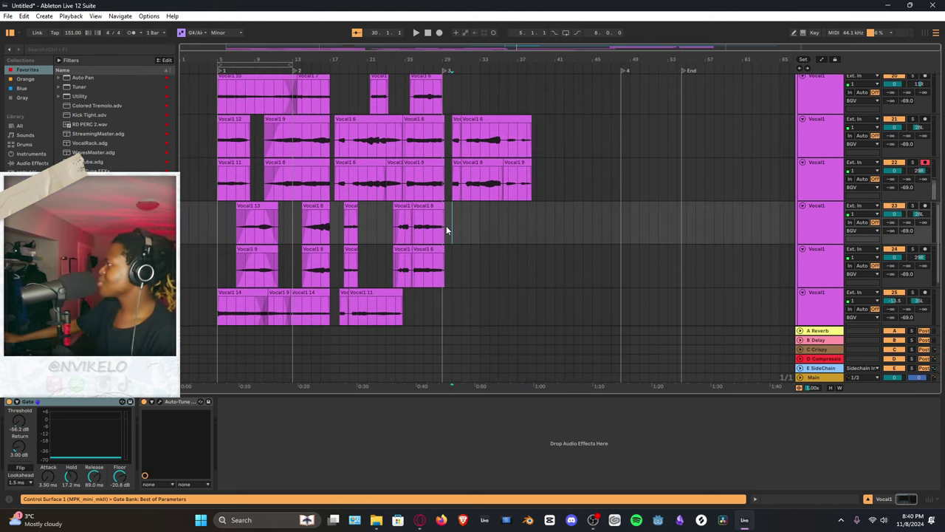
left_click_drag(477, 56, 398, 230)
key("space")
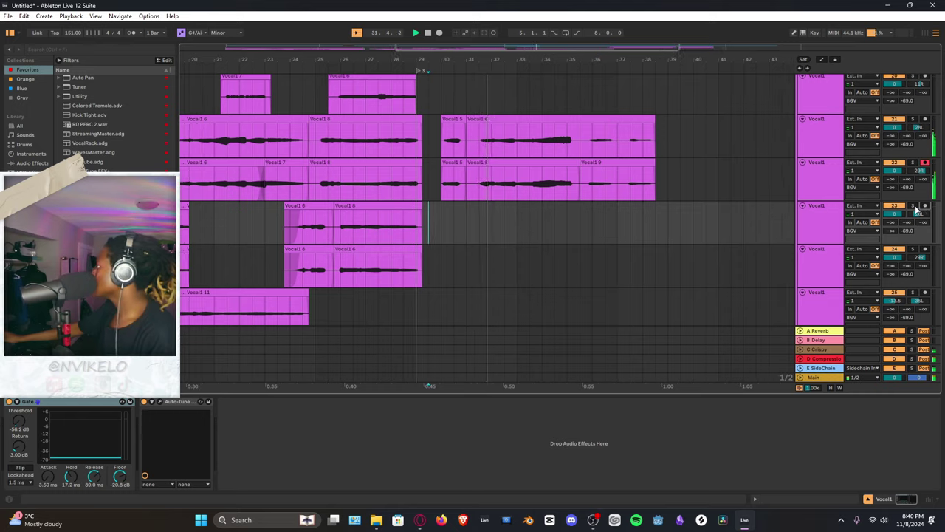
scroll(538, 191, "up", 5)
scroll(547, 193, "up", 4)
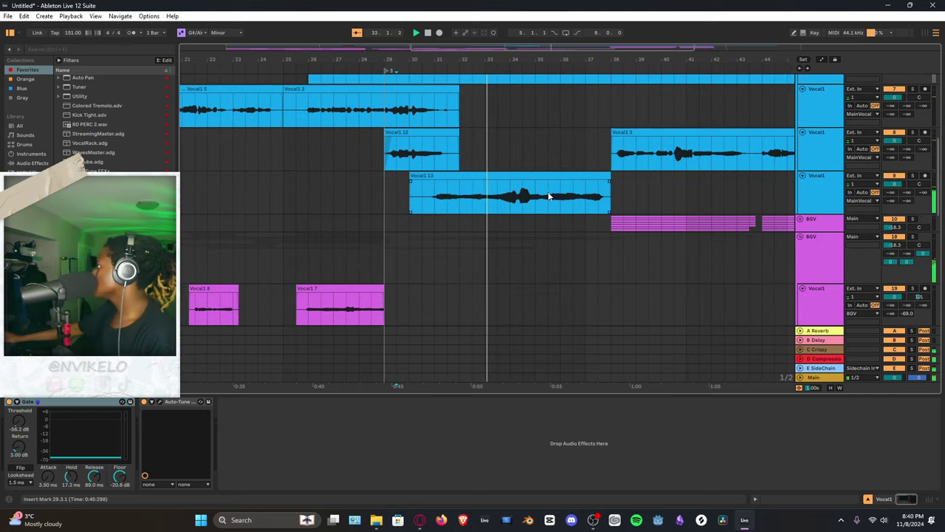
Replay the lead and background vocals from bar 29 to past bar 35
scroll(548, 194, "down", 4)
key("space")
key("space")
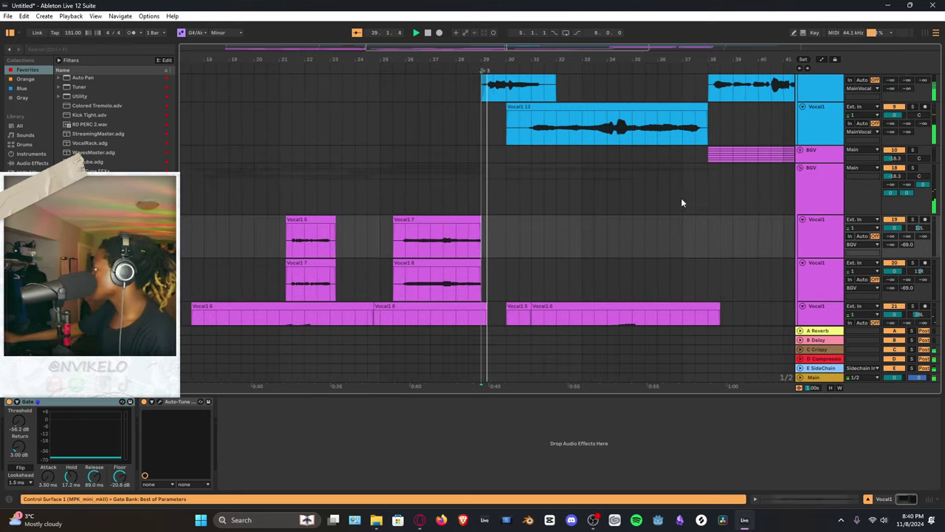
scroll(778, 225, "down", 4)
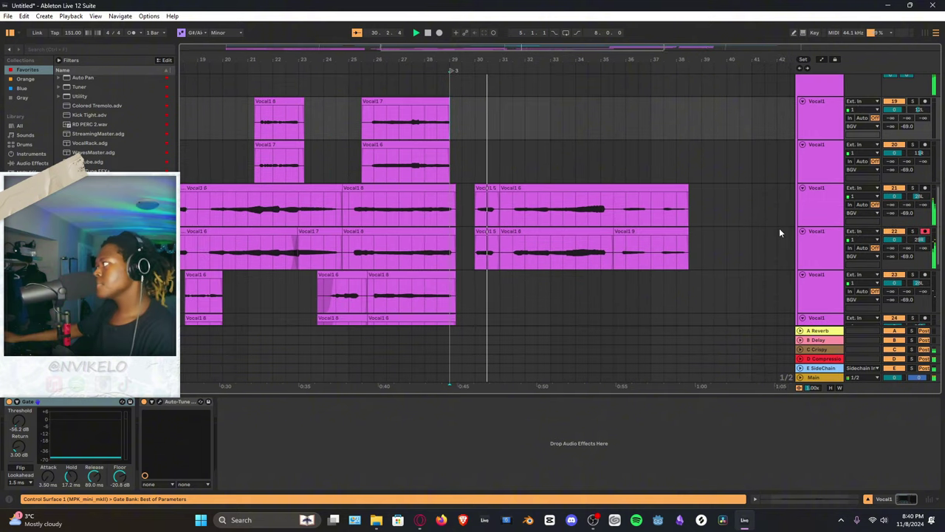
scroll(784, 214, "up", 4)
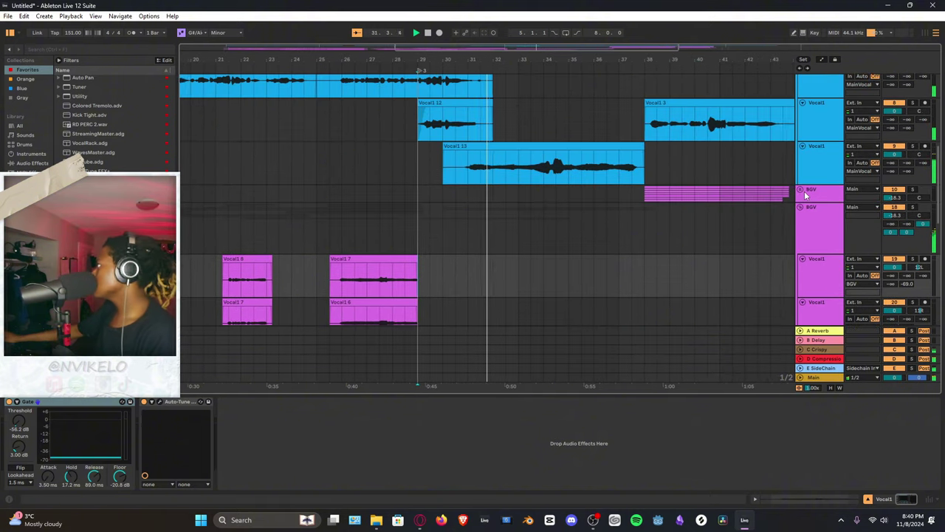
scroll(738, 207, "down", 4)
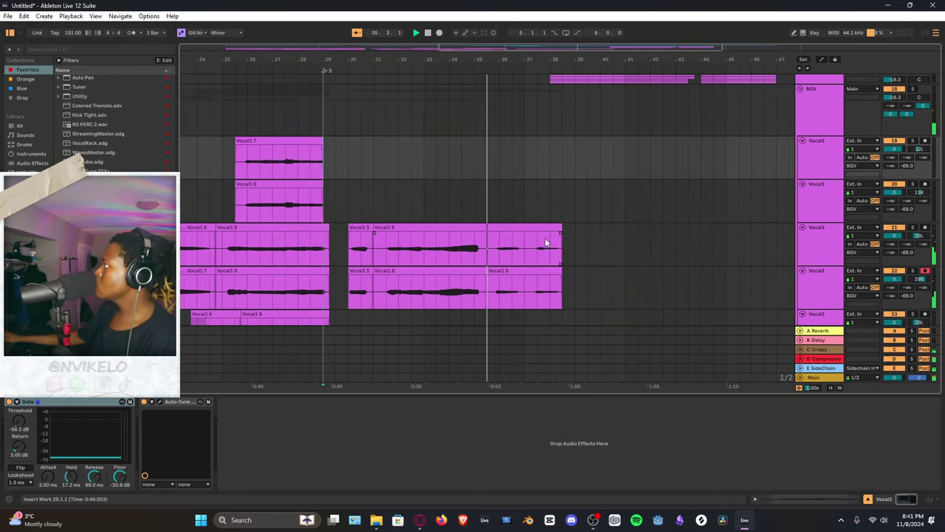
Arm track 19 and rehearse a new background part by playing the section from bar 33.3
scroll(569, 211, "up", 3)
scroll(570, 209, "up", 3)
scroll(573, 211, "down", 2)
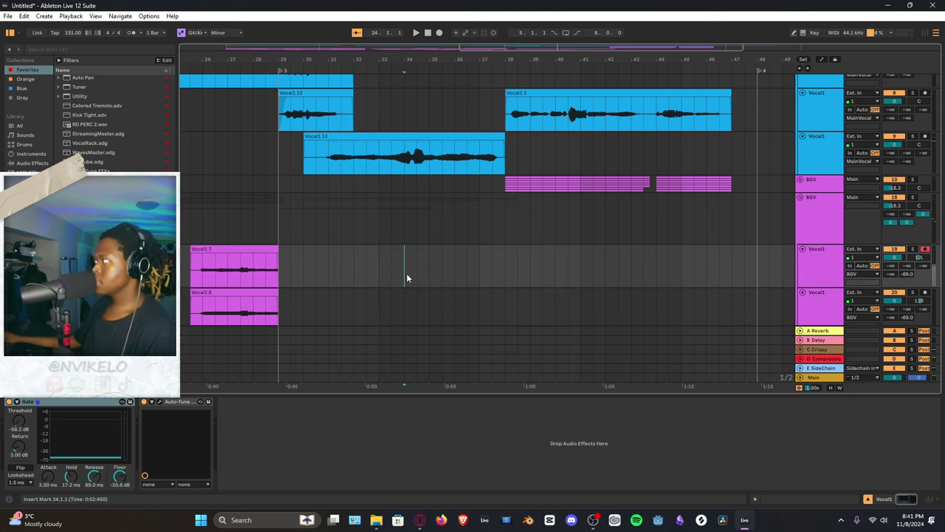
key("space")
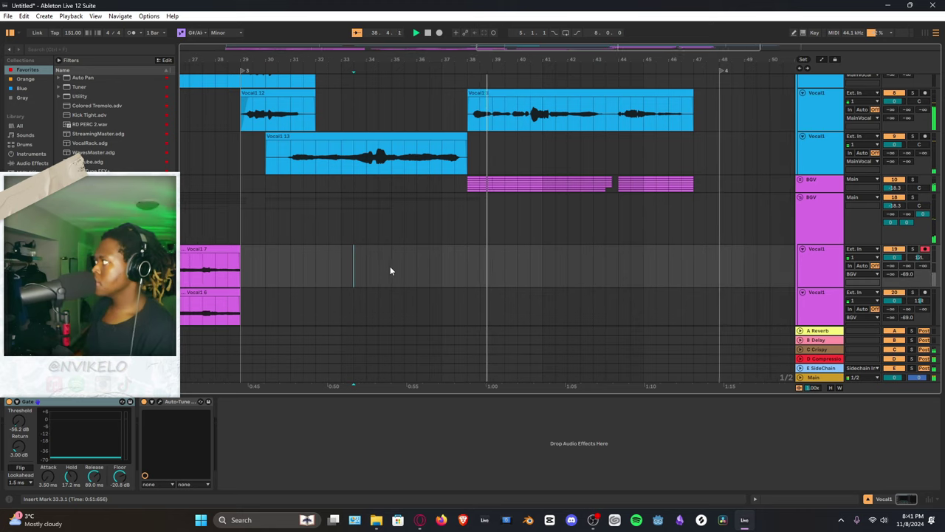
key("space")
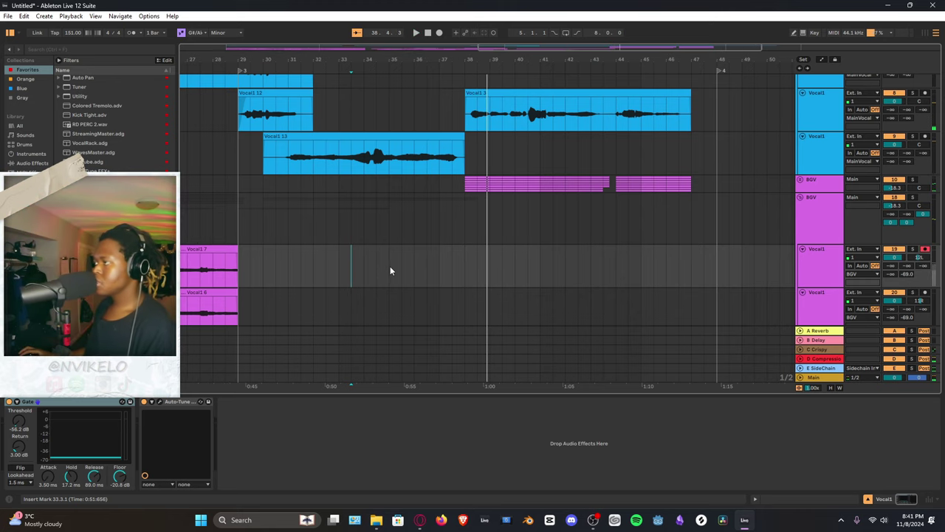
key("space")
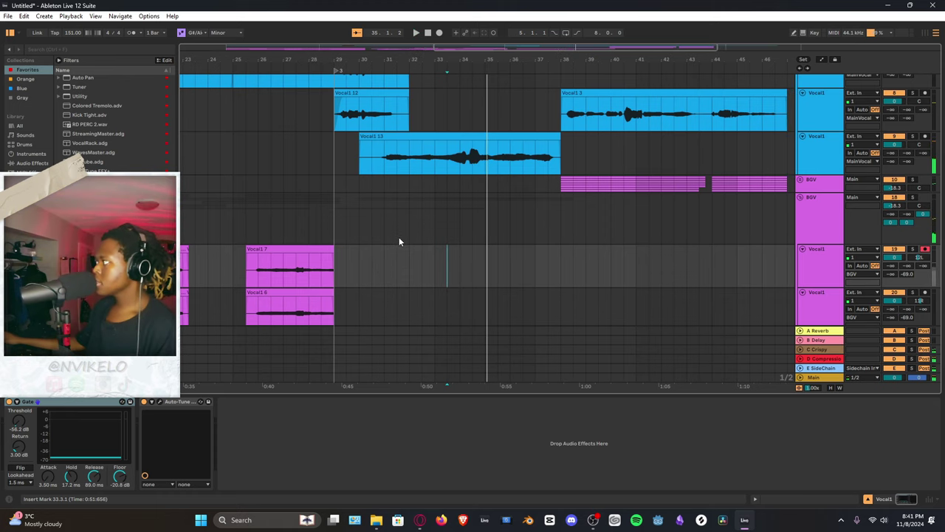
Record a background vocal on track 19 from bar 31.3 to about bar 38.3
left_click(399, 242)
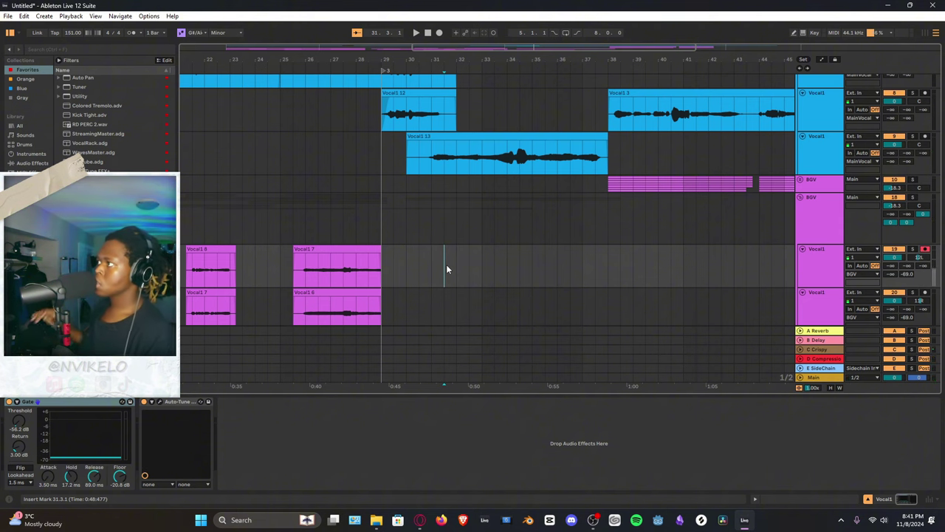
key("F9")
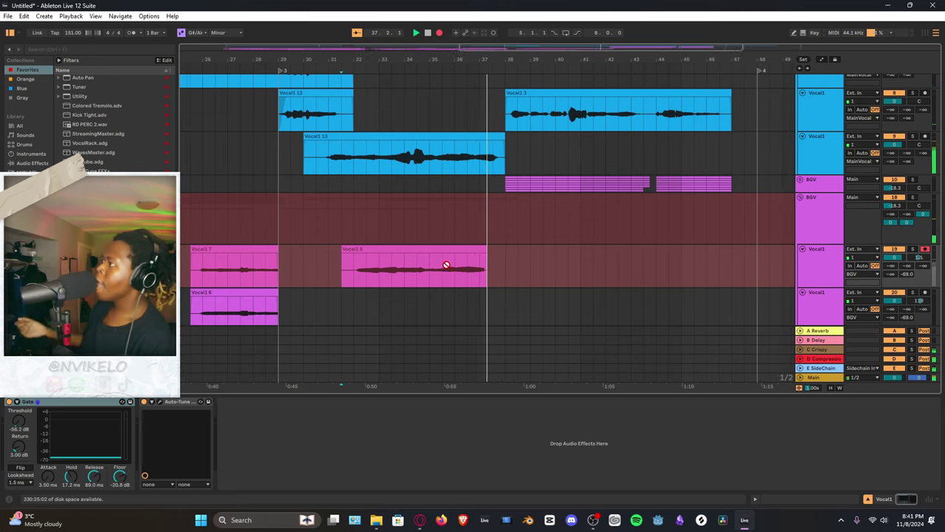
key("space")
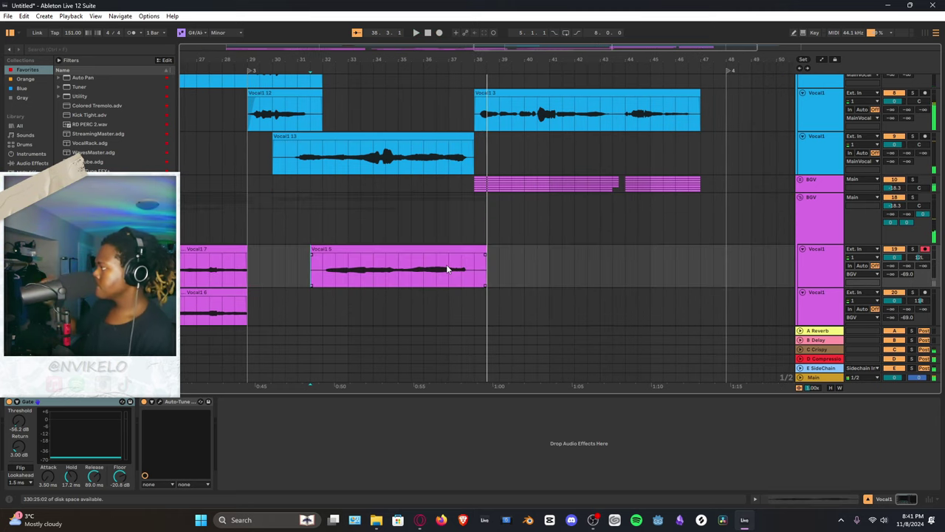
Arm track 20 and record a double of track 19's new vocal from bar 31.3 to about bar 36
key("space")
left_click(926, 293)
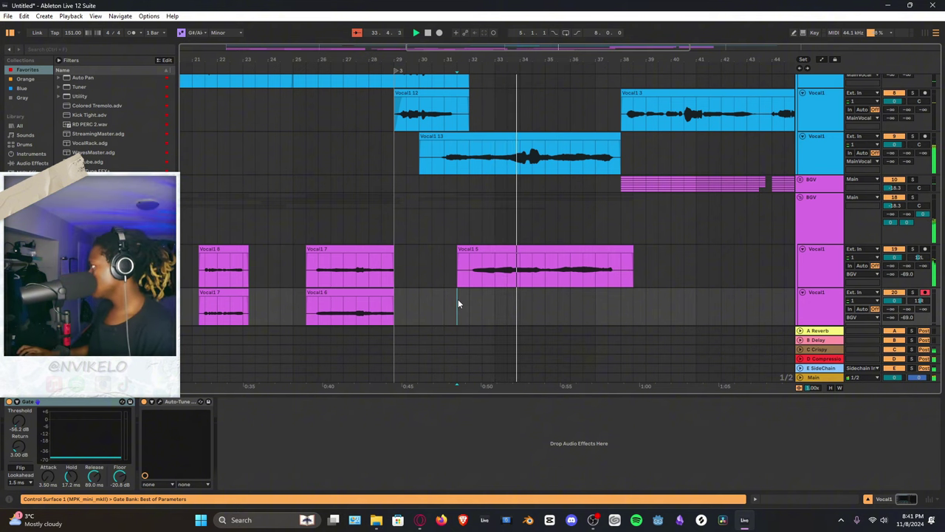
key("space")
key("F9")
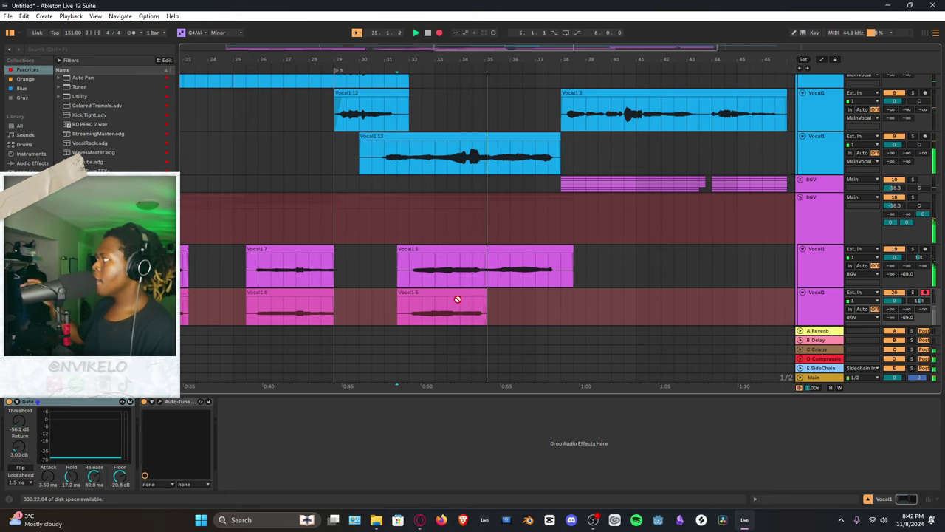
key("space")
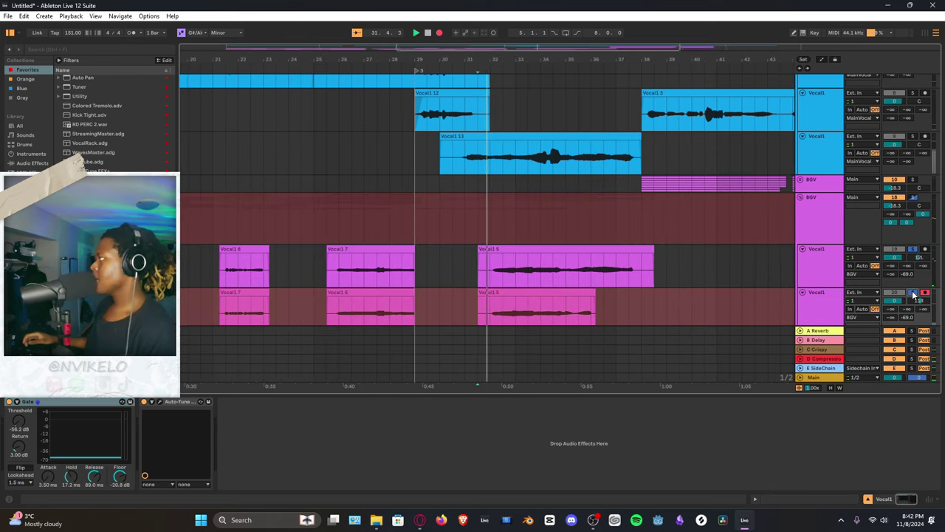
Delete track 20's short take and, with tracks 19 and 20 soloed, re-record the double from bar 31.3 to about bar 38.3
left_click(492, 293)
key("Delete")
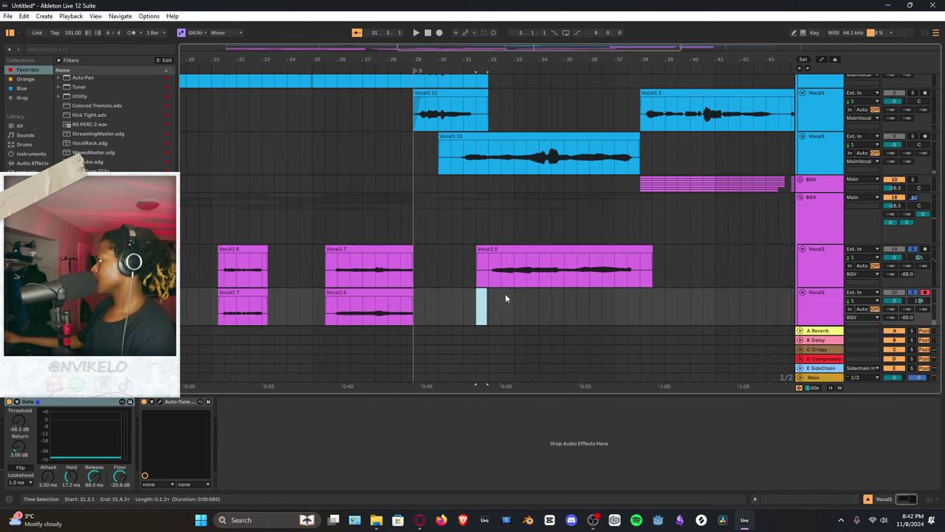
left_click(468, 305)
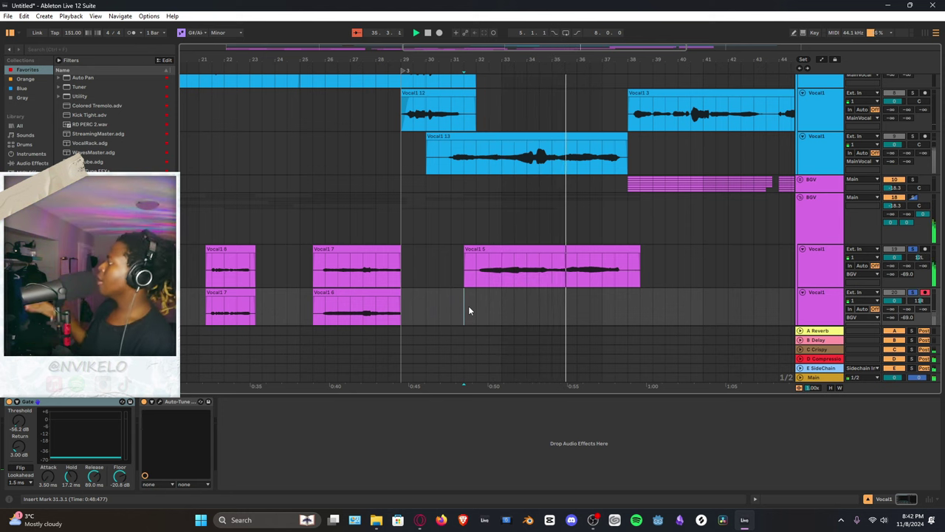
key("space")
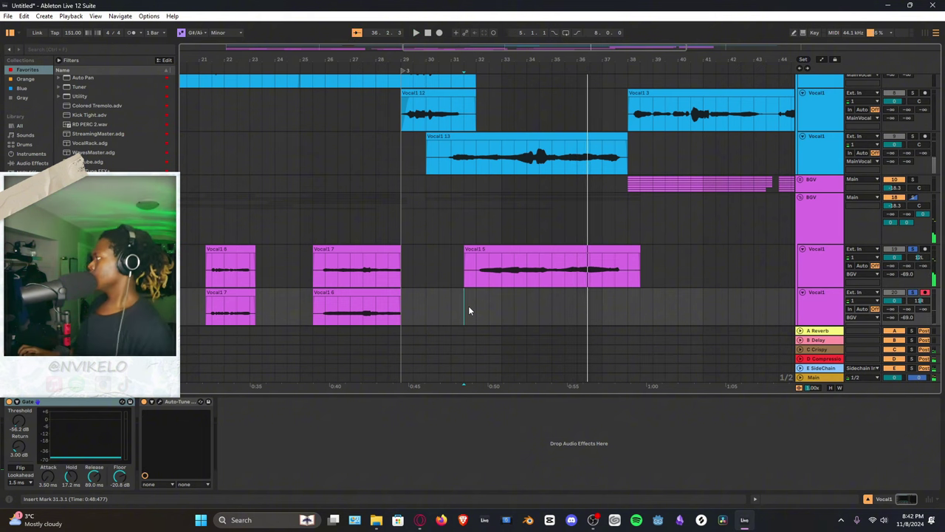
key("F9")
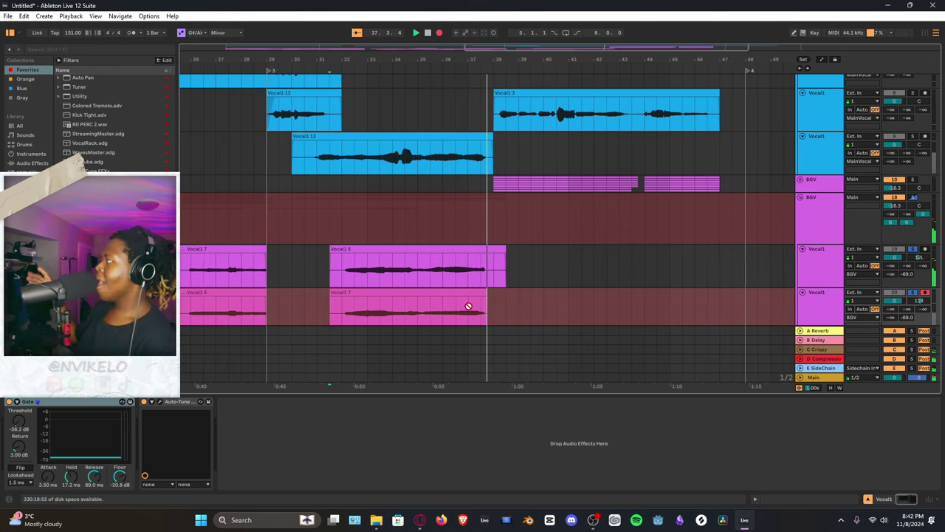
key("space")
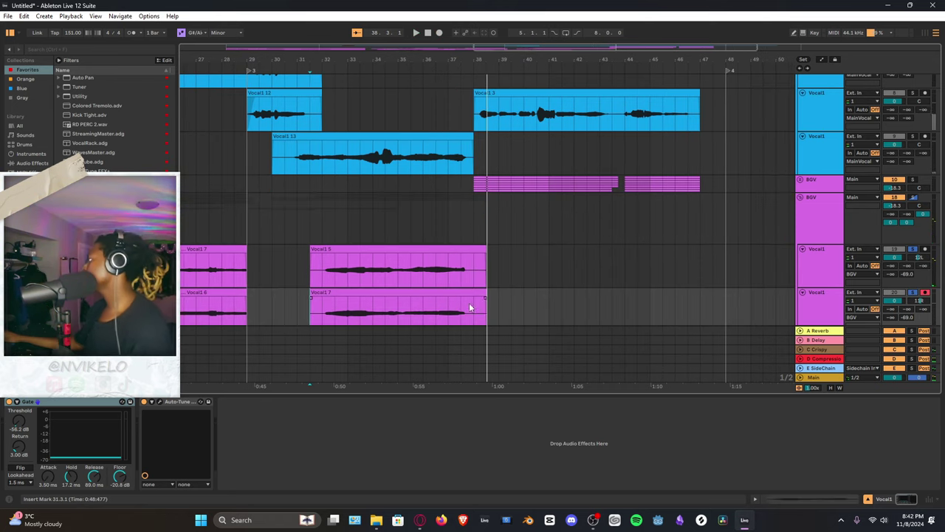
Trim the new clips on tracks 19 and 20 to run from bar 32 to bar 38, and play them back unsoloed
left_click_drag(469, 307, 497, 254)
key("Delete")
left_click_drag(313, 282, 322, 318)
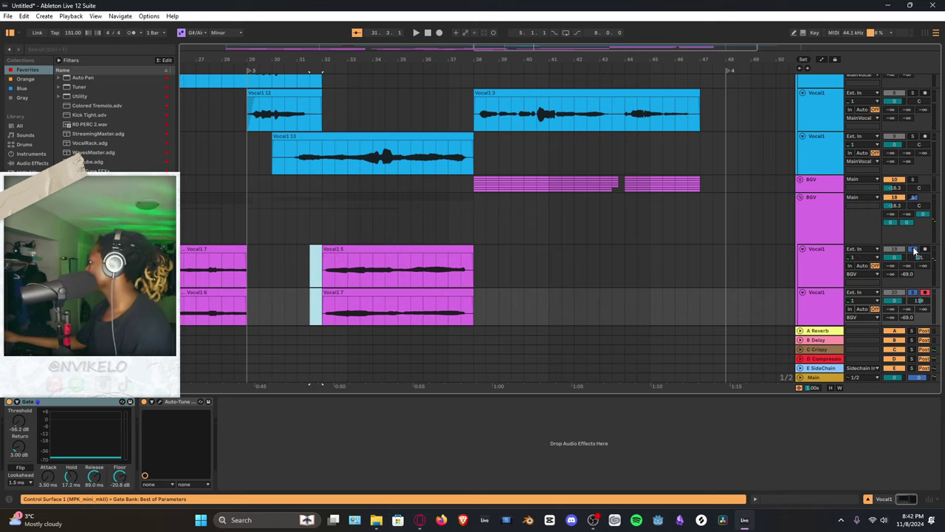
key("space")
key("Delete")
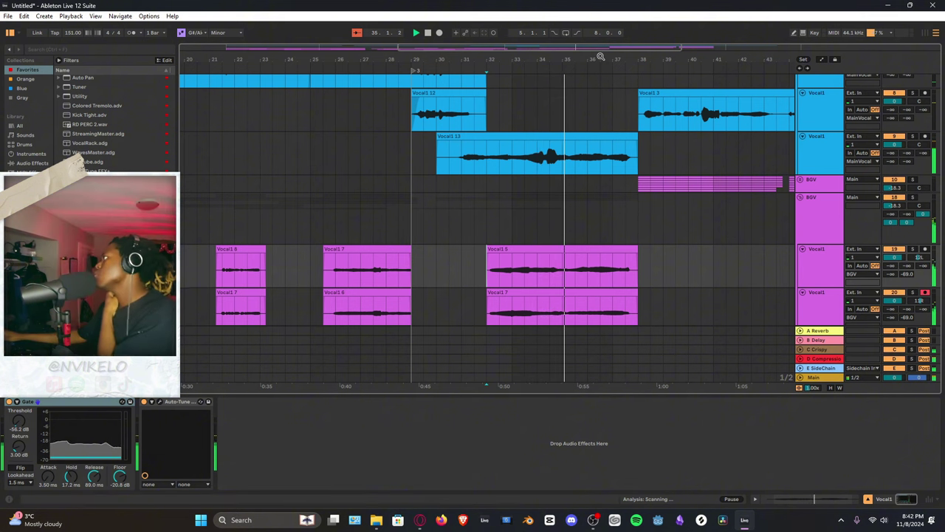
left_click_drag(600, 56, 599, 34)
left_click(491, 261)
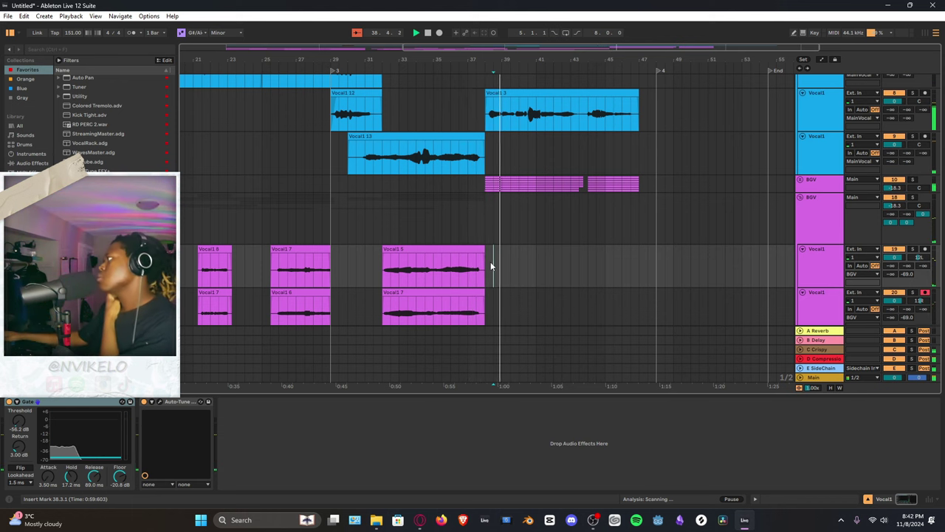
left_click(477, 271)
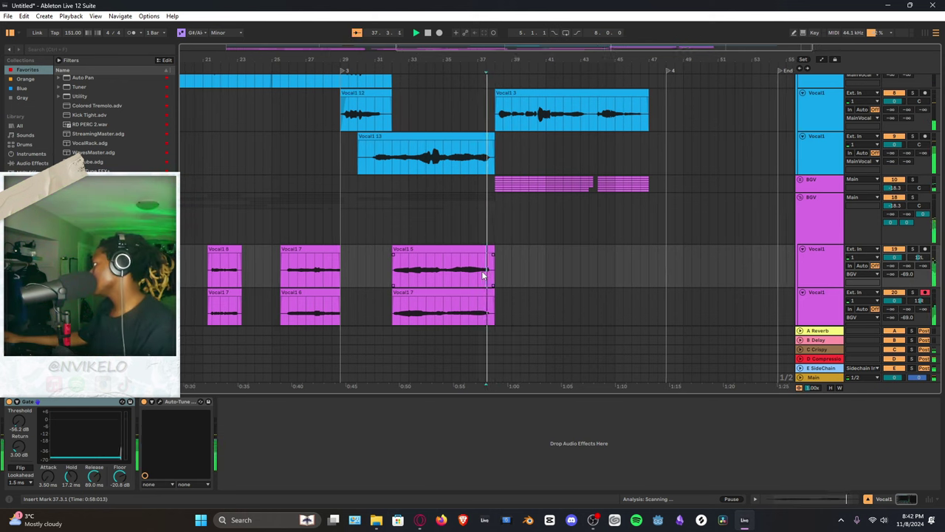
Extend the ends of the last clips on tracks 21 and 22 to bar 38.3, and play them from bar 37.3
scroll(484, 274, "down", 5)
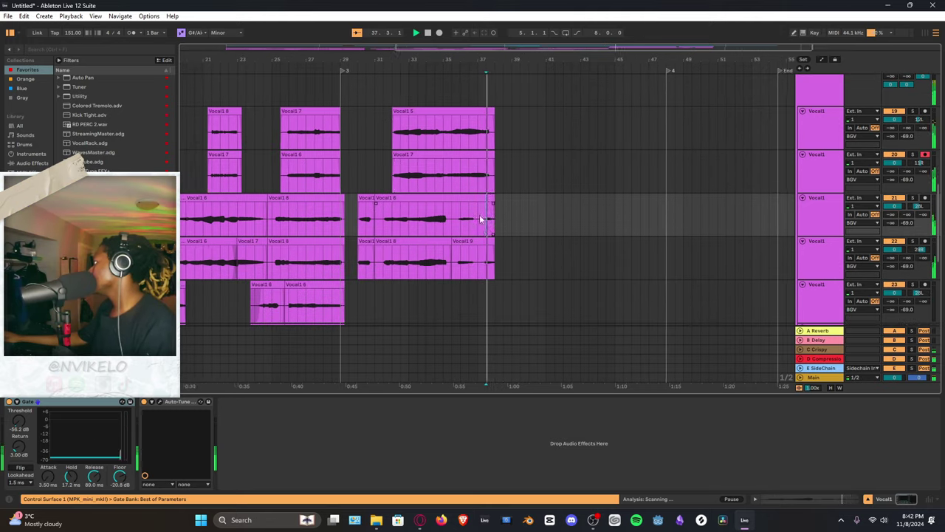
left_click(486, 198)
key("space")
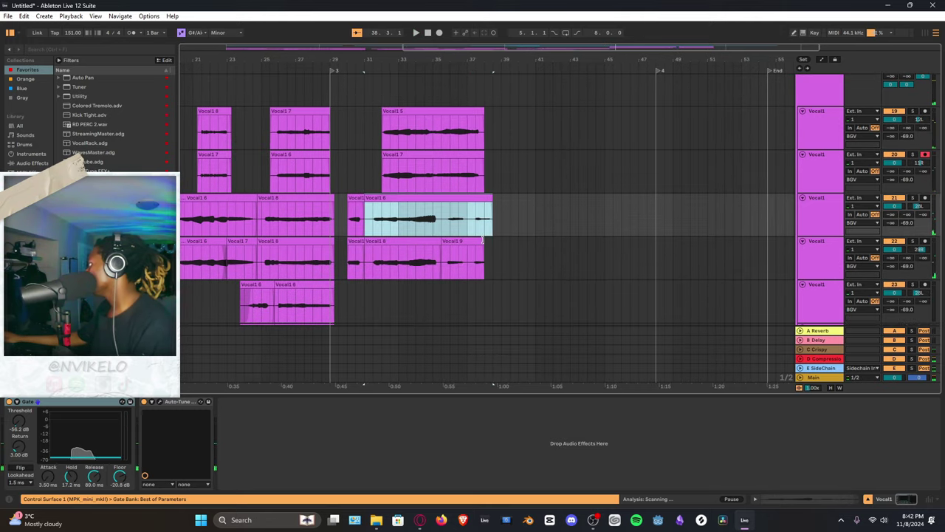
left_click_drag(483, 240, 489, 250)
left_click(476, 260)
key("space")
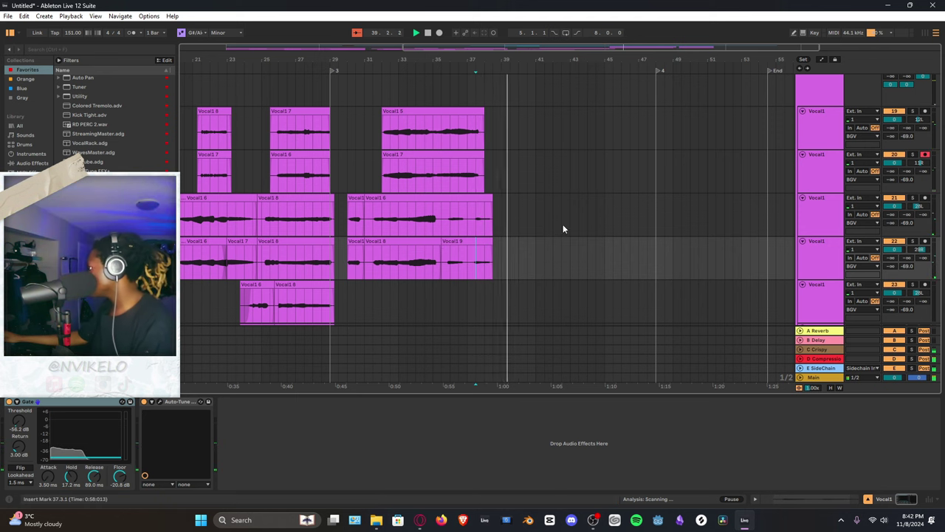
Play the whole arrangement from bar 5 to review all the layered vocals
scroll(563, 223, "down", 1)
left_click(499, 176)
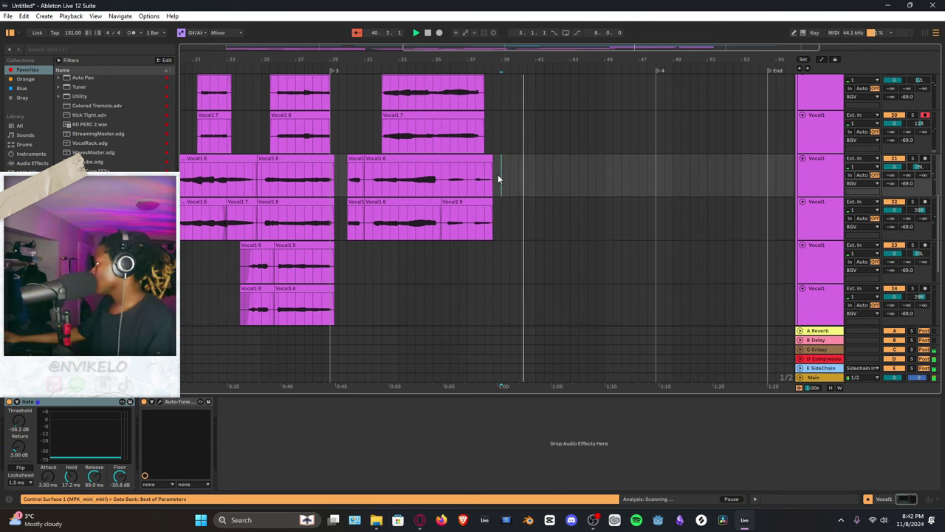
double_click(319, 59)
left_click(217, 185)
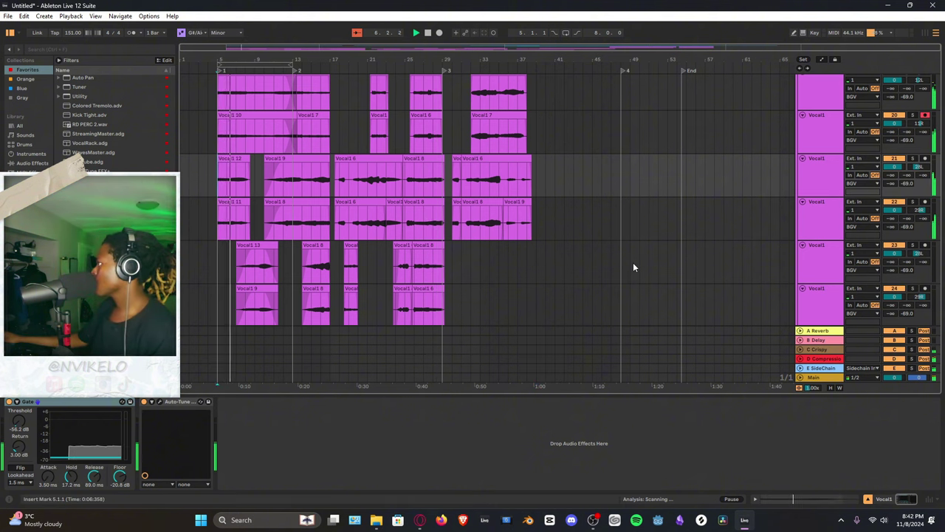
Arm the 3 Audio track for recording and start playback from bar 23
scroll(628, 270, "up", 3)
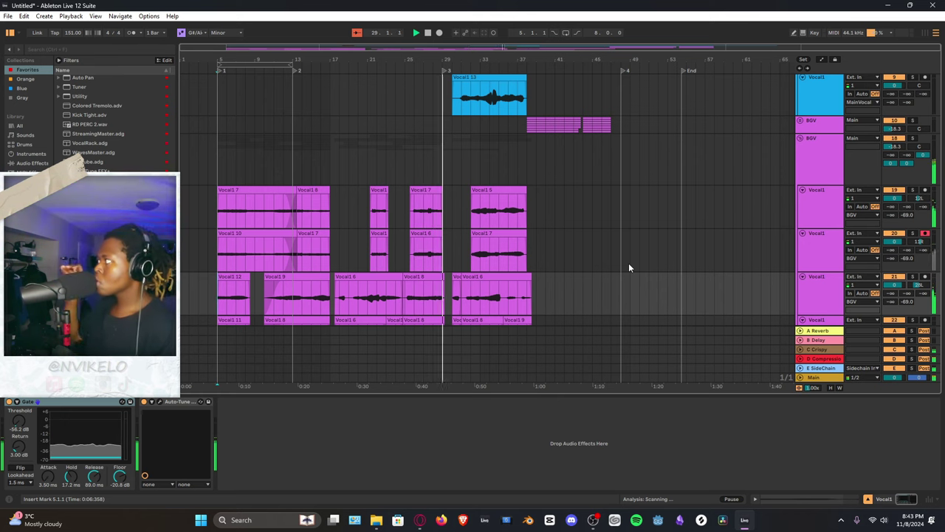
scroll(679, 188, "up", 4)
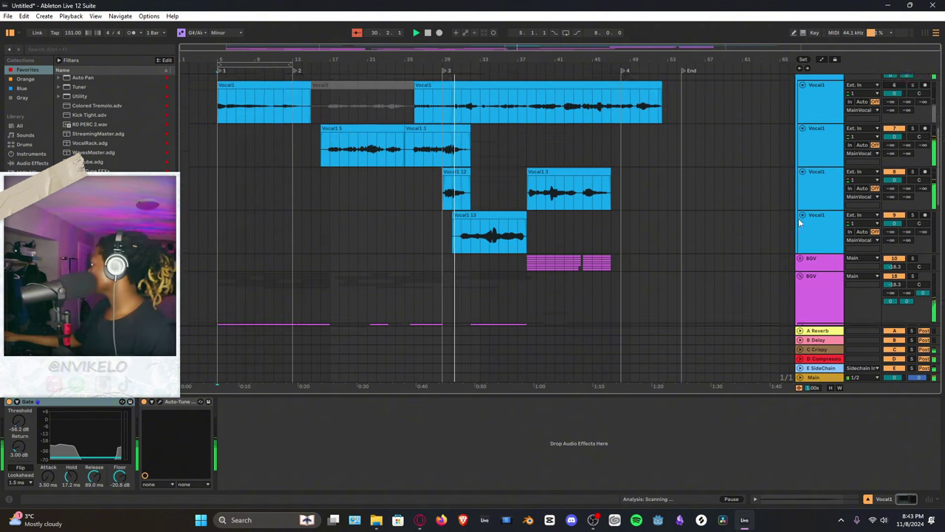
scroll(798, 217, "up", 5)
left_click(811, 201)
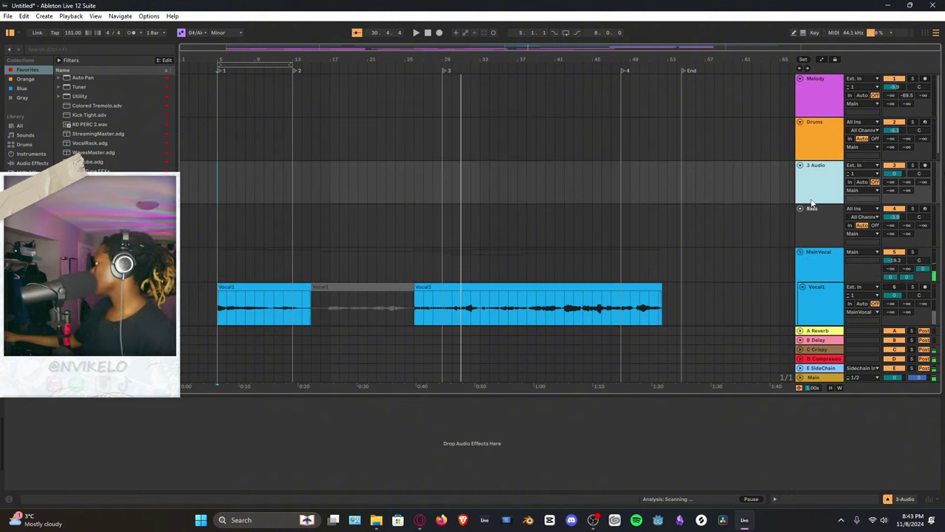
left_click(925, 166)
scroll(387, 184, "down", 3)
key("space")
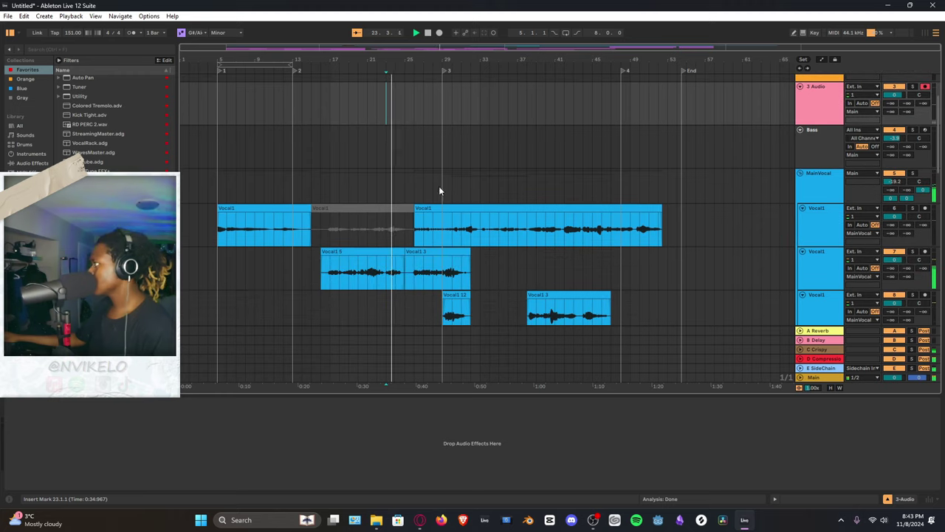
Play the arrangement from bar 16 and again from bar 17 to review the lead vocals
left_click(320, 113)
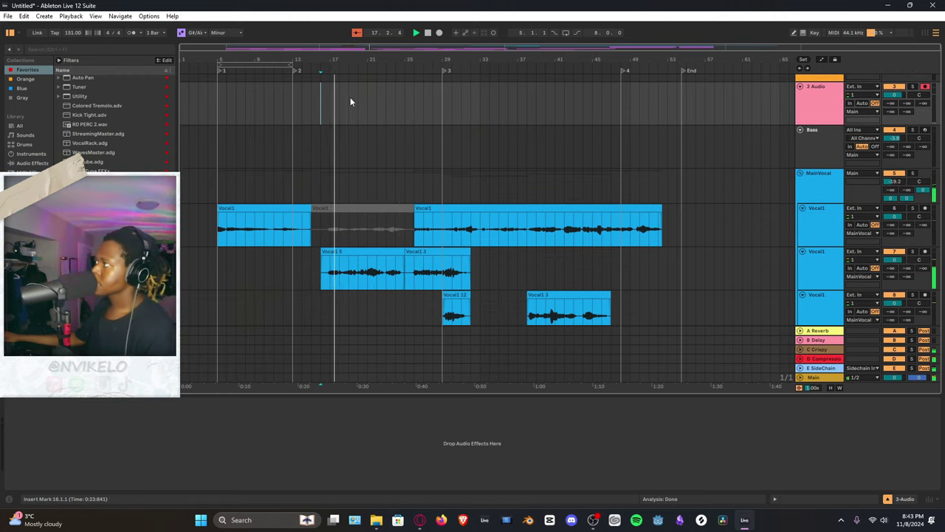
left_click(330, 107)
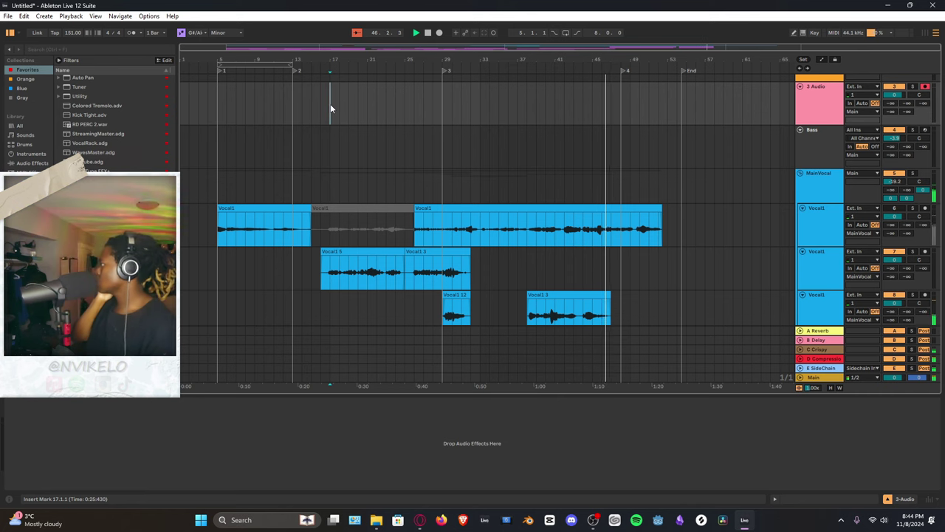
key("space")
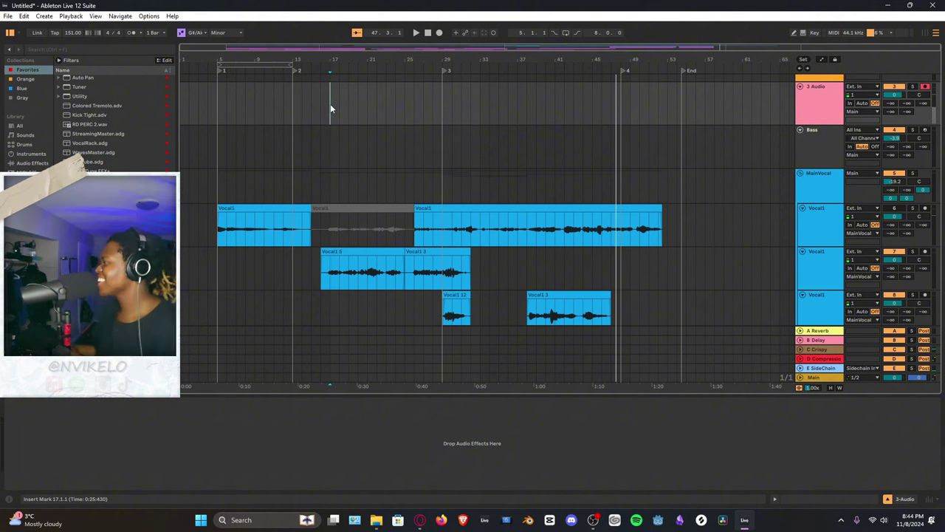
key("space")
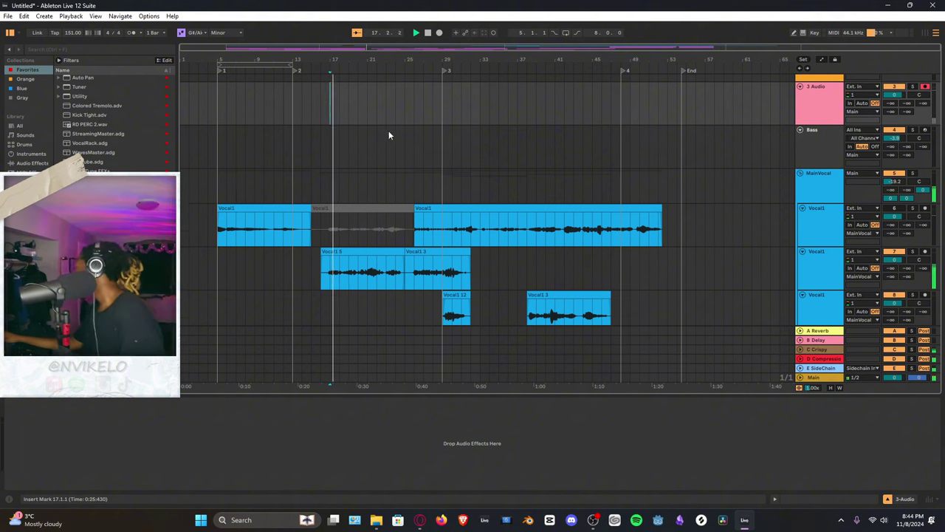
scroll(414, 181, "down", 2)
scroll(414, 181, "up", 2)
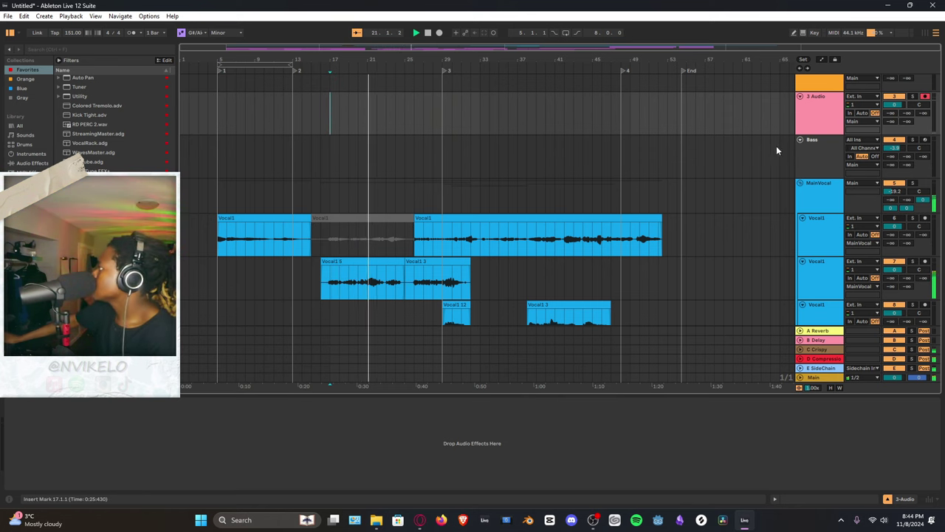
Review the clip layout of BGV tracks 19 to 27 during playback, comparing the layers around bar 29
left_click(254, 172)
scroll(566, 198, "down", 6)
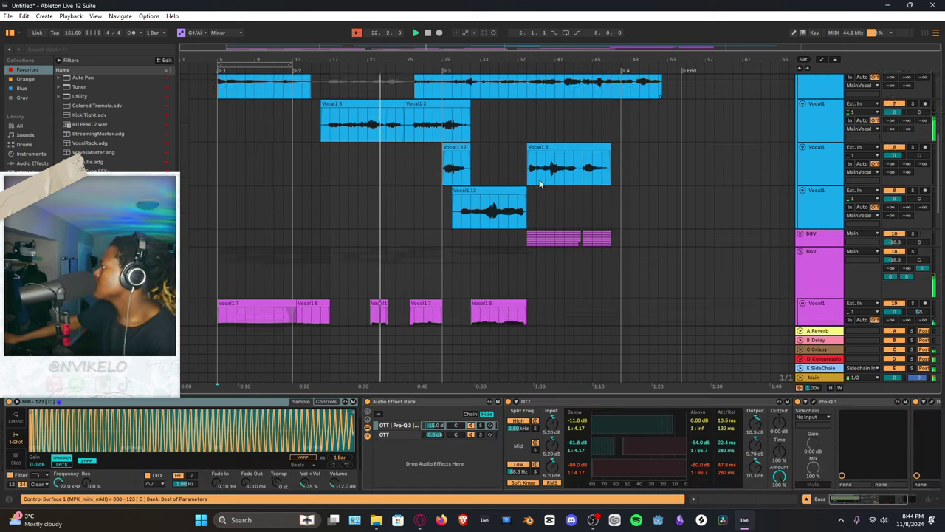
scroll(567, 198, "down", 8)
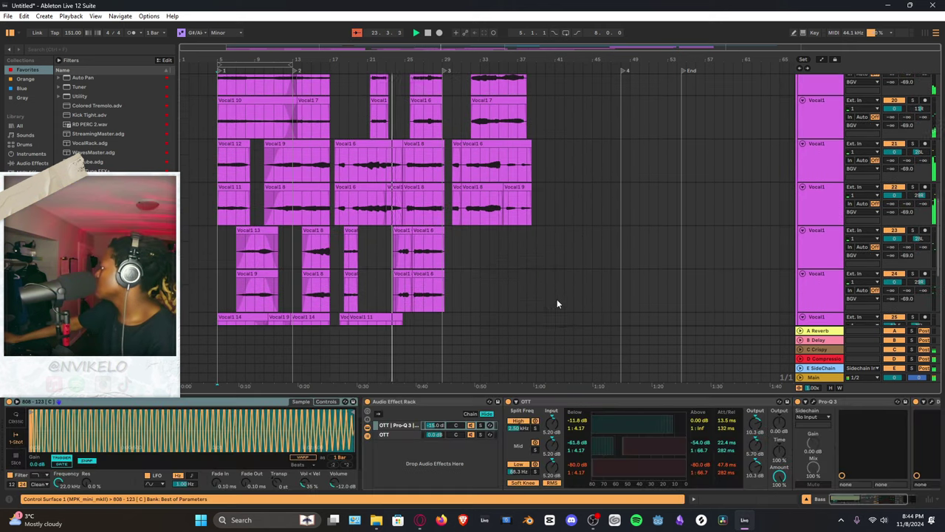
scroll(554, 289, "down", 2)
scroll(551, 281, "up", 3)
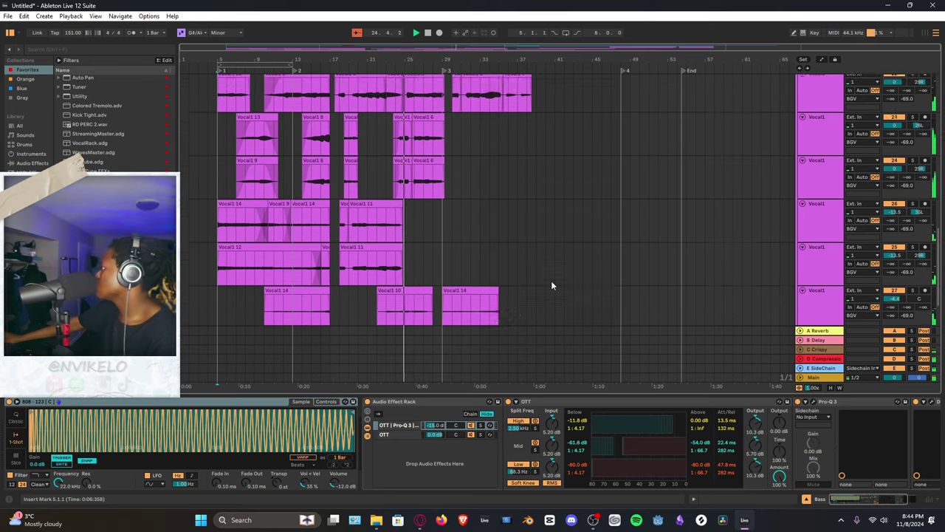
scroll(556, 284, "down", 3)
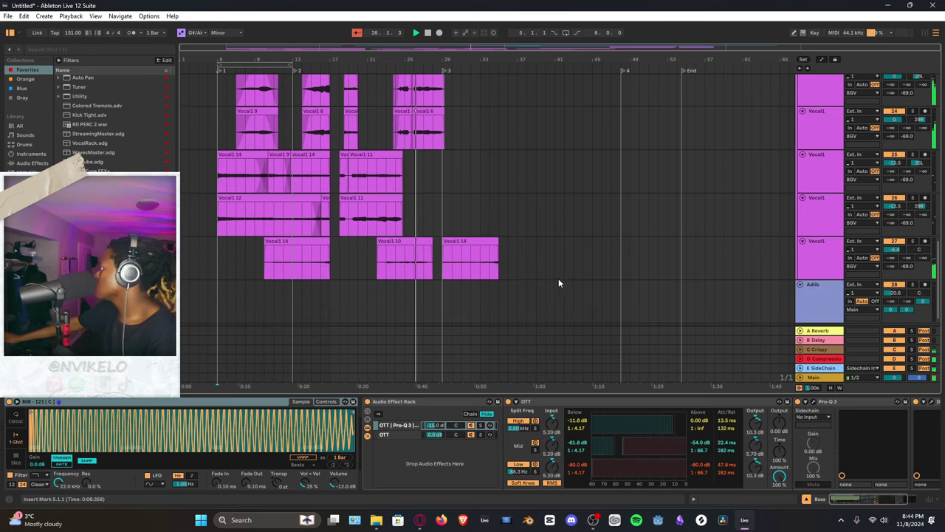
scroll(820, 258, "up", 6)
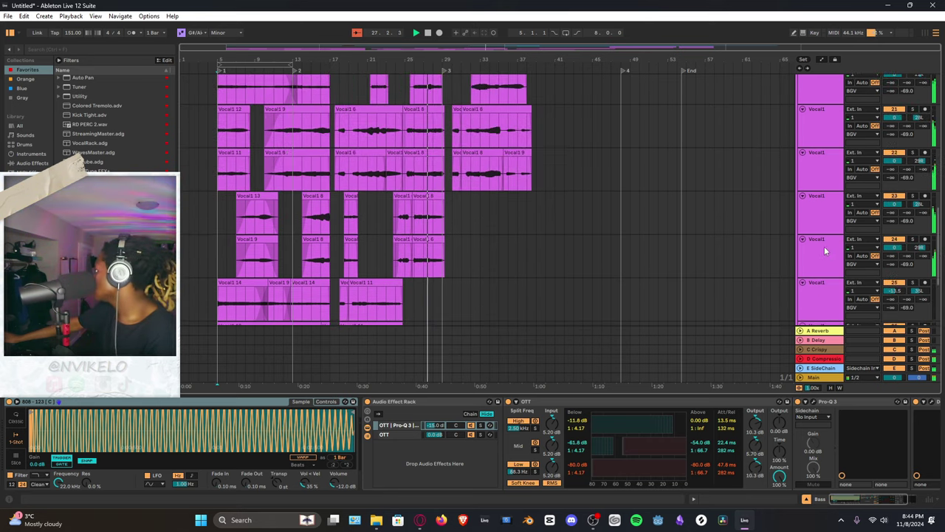
scroll(827, 207, "up", 2)
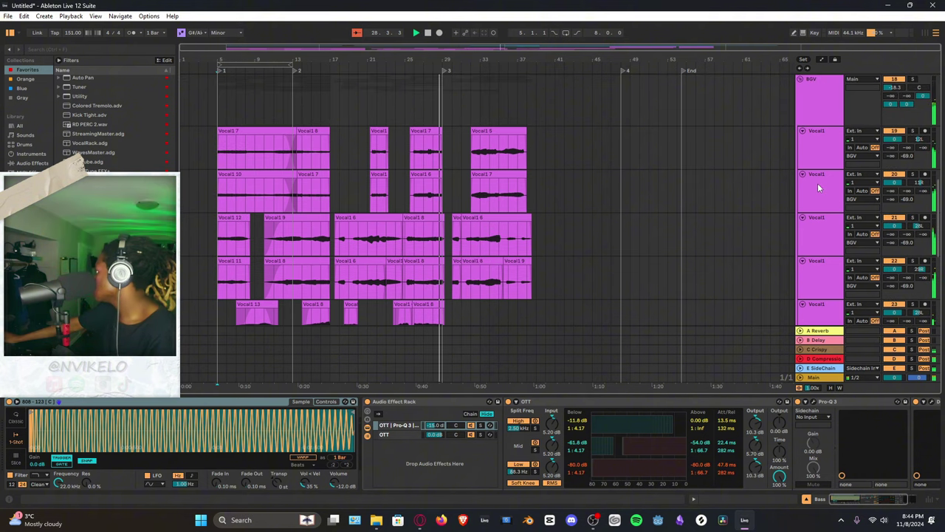
scroll(549, 216, "down", 4)
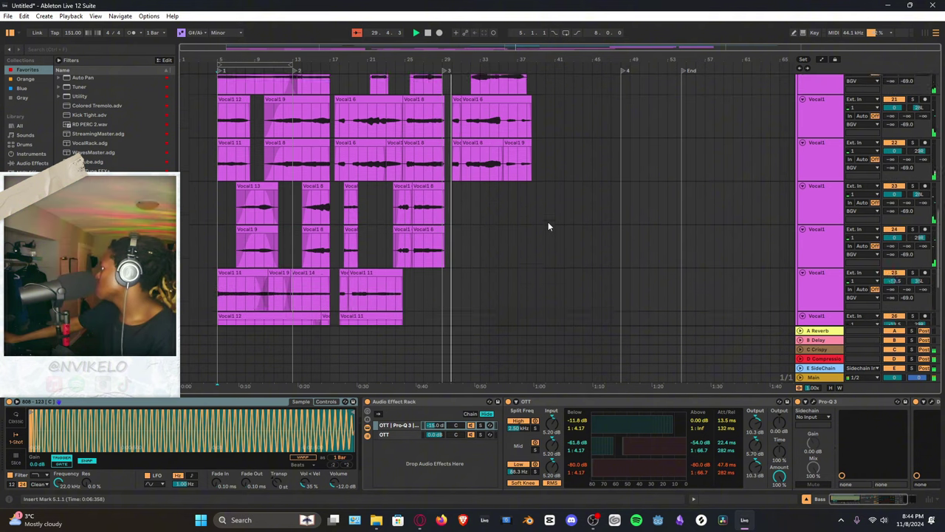
scroll(548, 226, "down", 1)
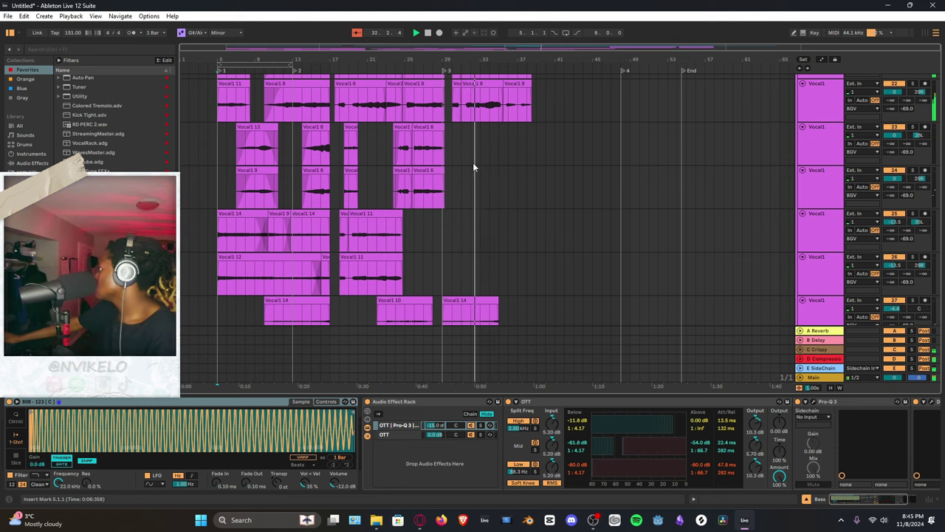
scroll(511, 228, "up", 2)
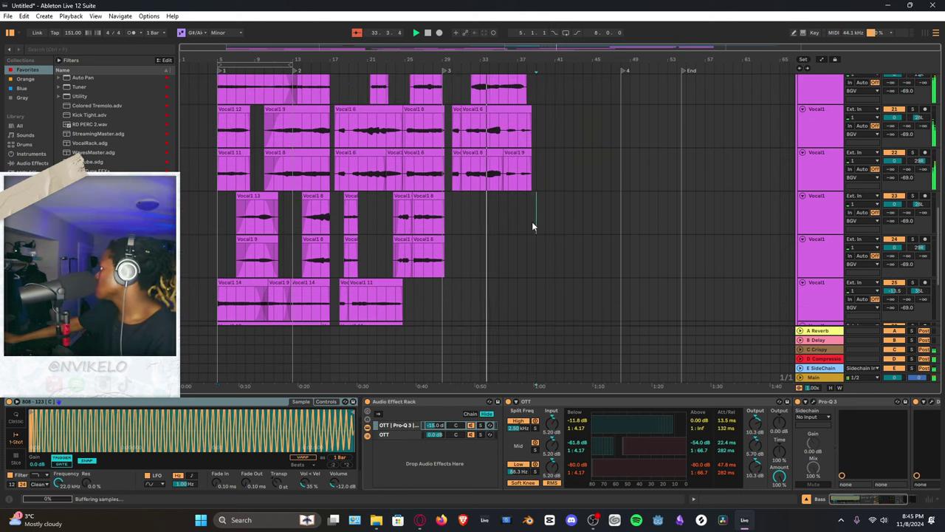
Arm track 23 for recording and place the start position at bar 37 on it
left_click(526, 216)
scroll(525, 221, "up", 1)
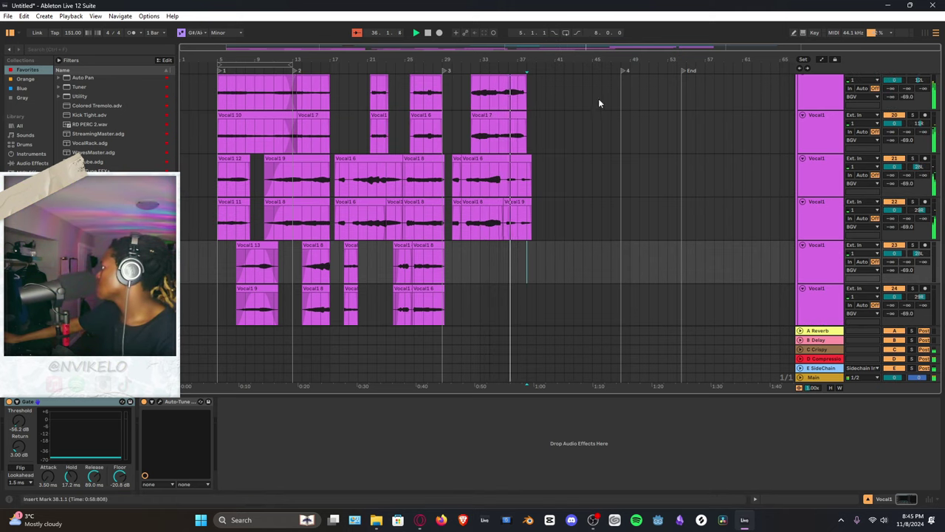
left_click_drag(561, 60, 507, 65)
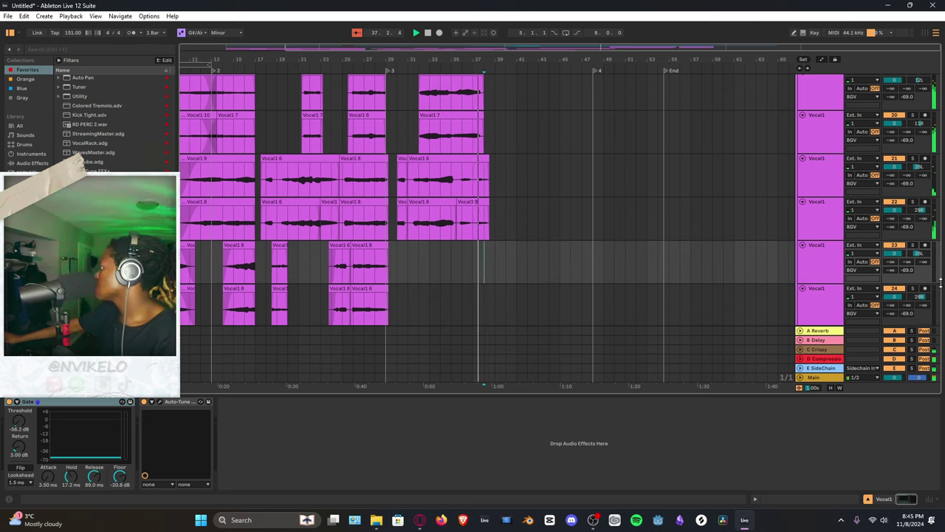
left_click(925, 245)
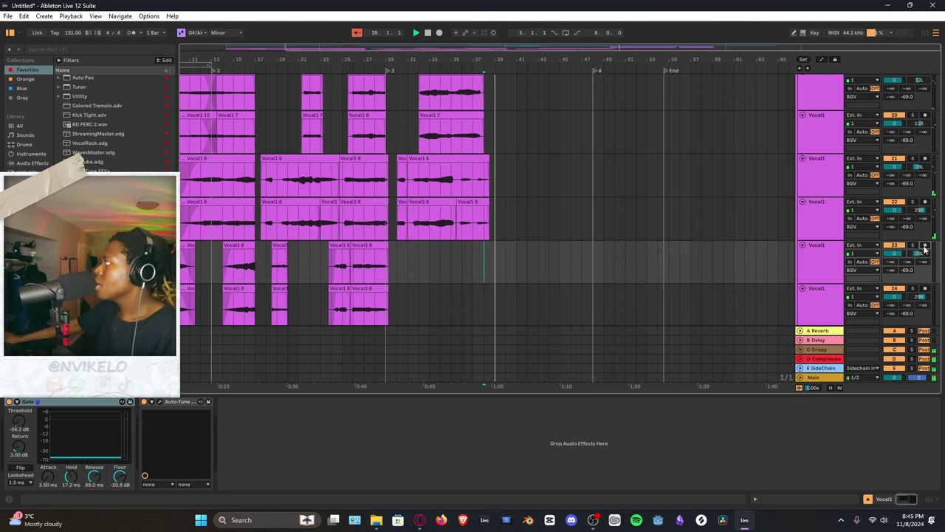
left_click(477, 260)
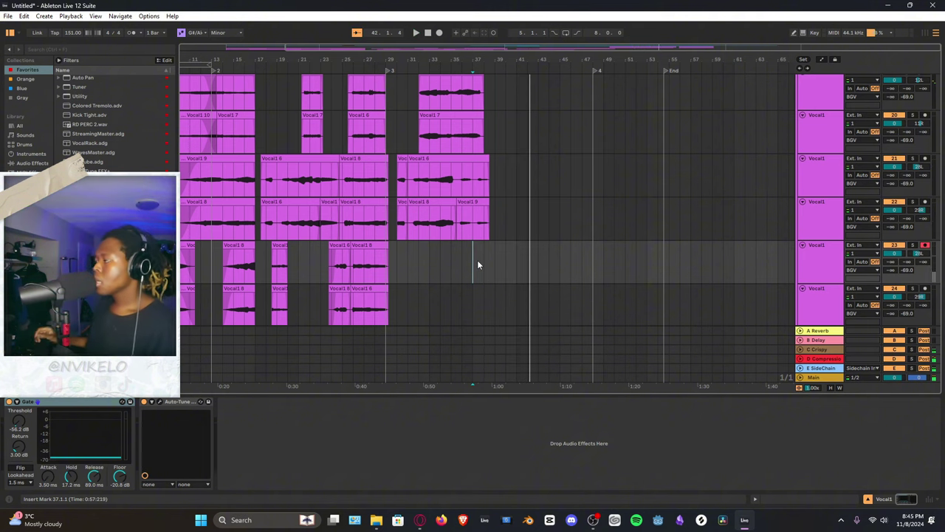
Record a trial harmony take on track 23 from bar 37 to about bar 42, and delete it
key("F9")
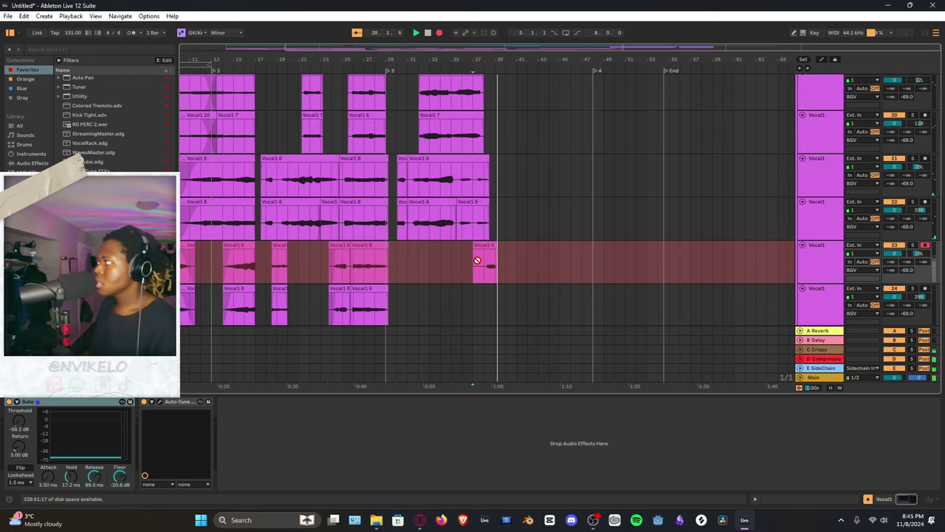
key("space")
left_click(485, 246)
key("Delete")
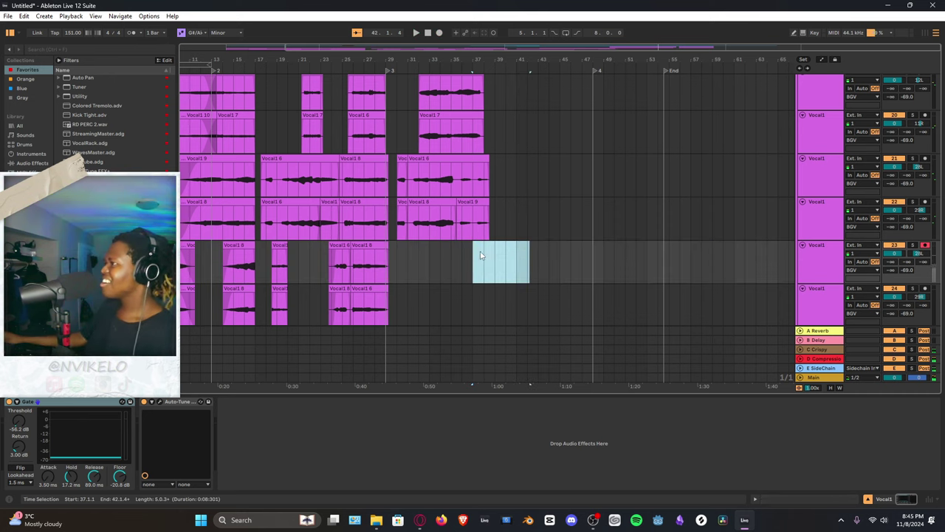
Play from bar 37 to about bar 46 to review the last section's vocals without a new take
left_click(477, 254)
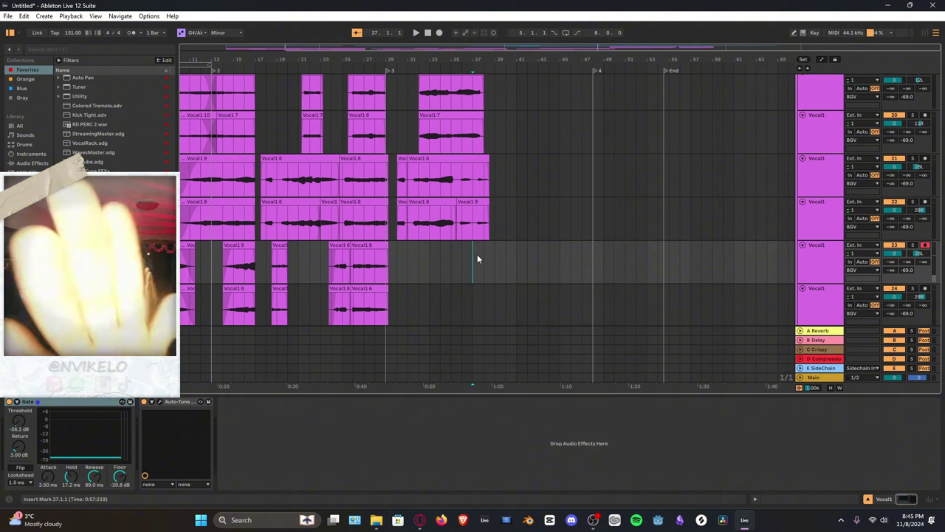
key("space")
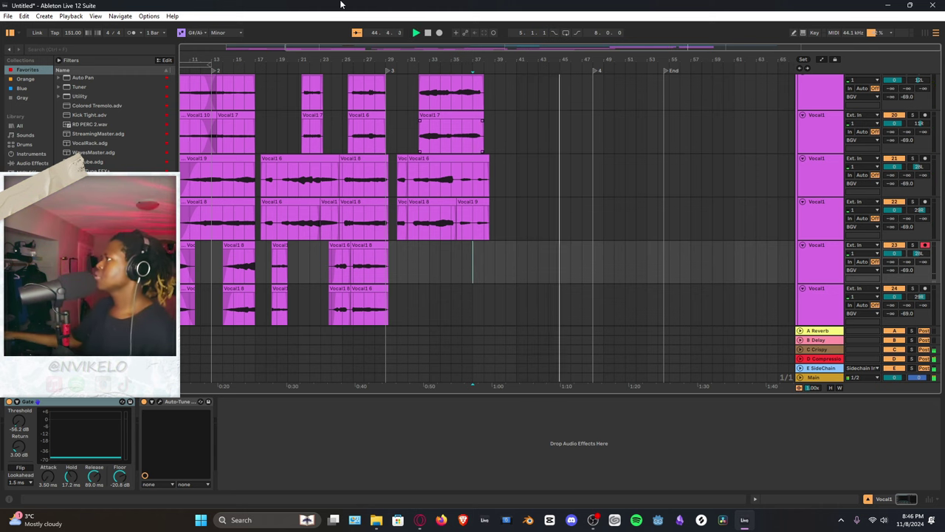
scroll(238, 144, "down", 2)
scroll(238, 144, "up", 1)
scroll(304, 202, "up", 5)
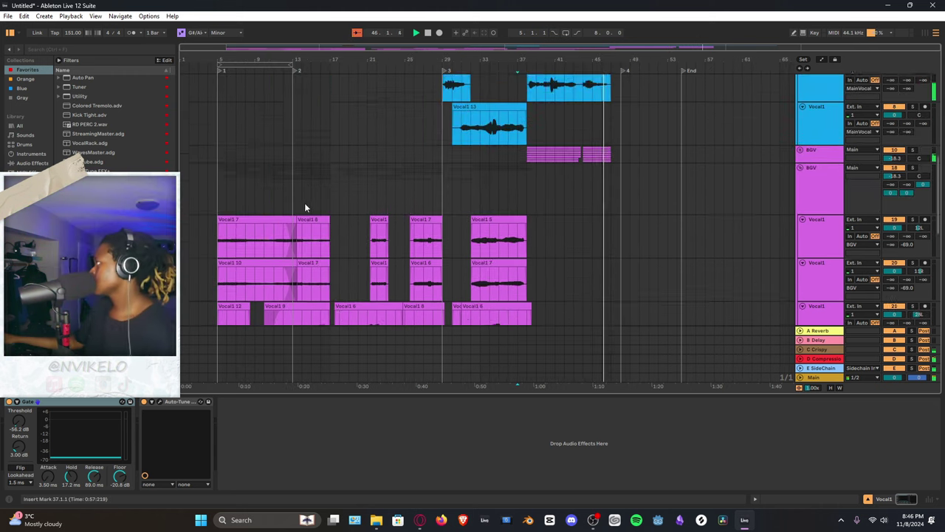
key("space")
Return the start position to bar 5 and add the WavesMaster rack at the end of the Main track's effects
left_click(209, 184)
left_click(218, 193)
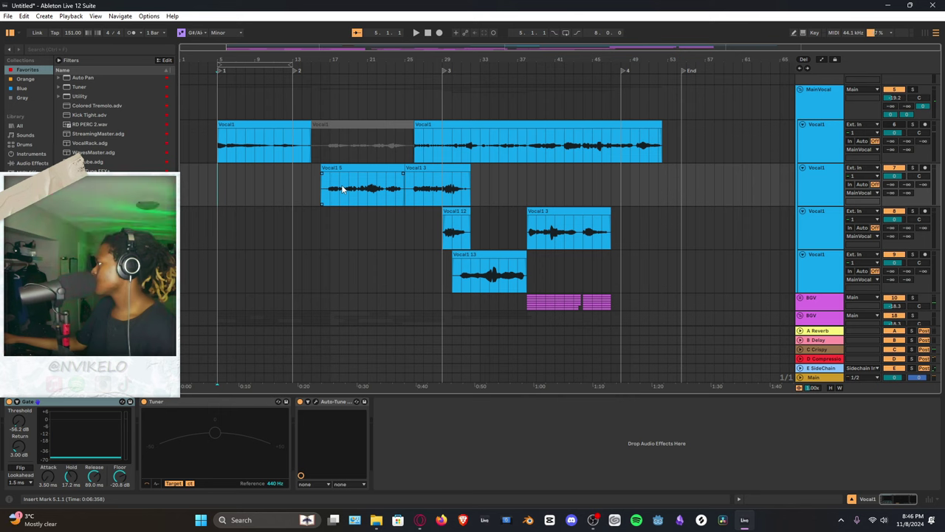
left_click(818, 379)
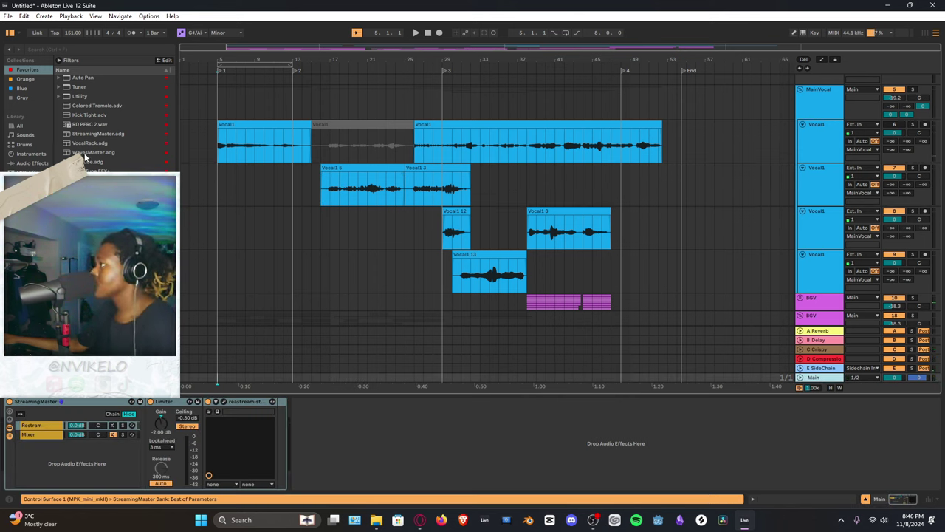
mouse_move(88, 152)
left_mouse_down()
mouse_move(222, 295)
mouse_move(413, 403)
left_mouse_up()
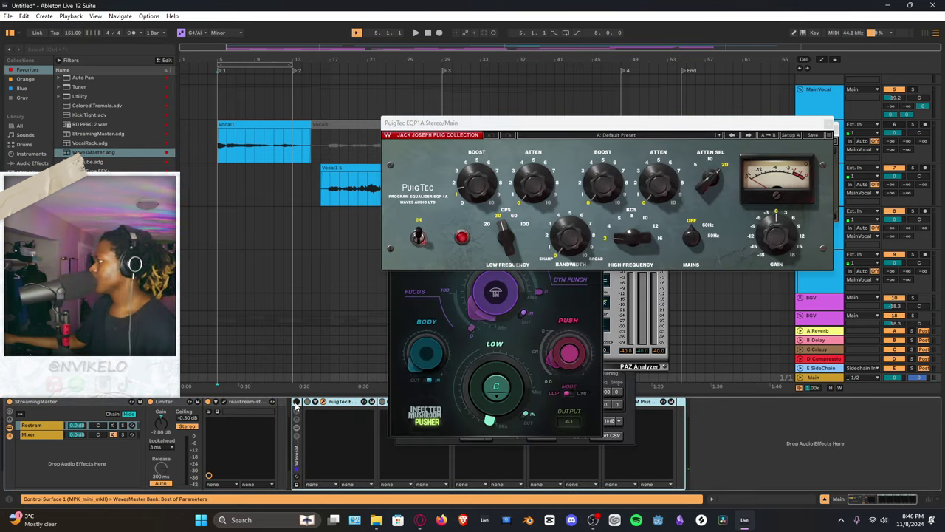
Play from bar 5 and raise the PuigTec EQP1A's low-frequency boost on the Main track to about 3
key("space")
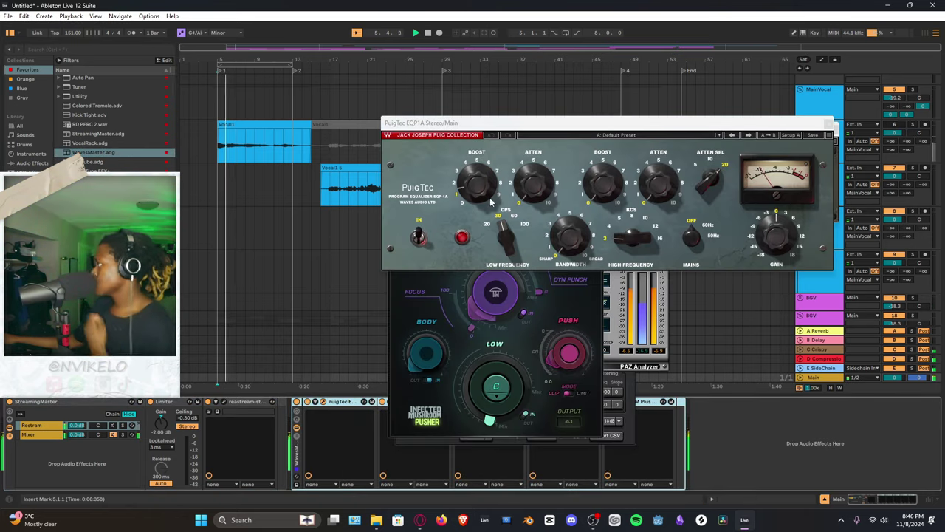
mouse_move(490, 200)
left_mouse_down()
mouse_move(490, 161)
mouse_move(477, 190)
left_mouse_up()
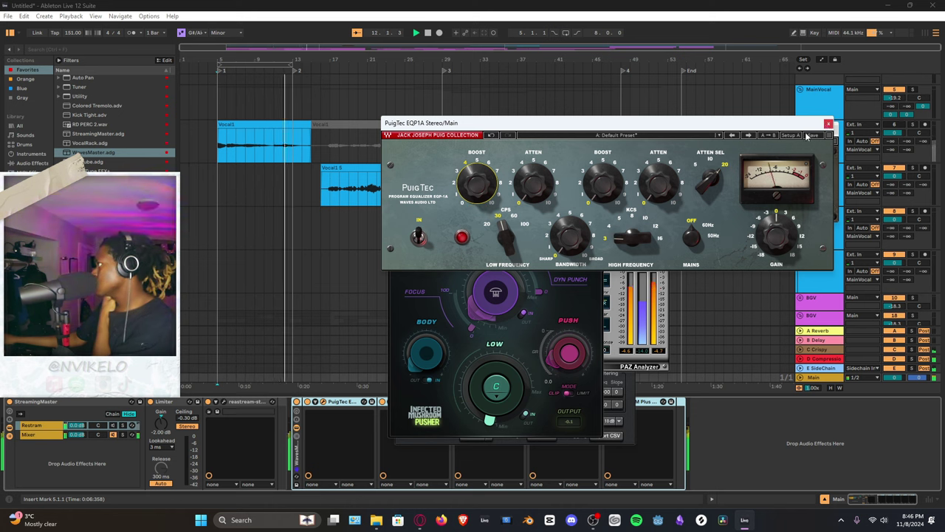
left_click_drag(478, 176, 523, 407)
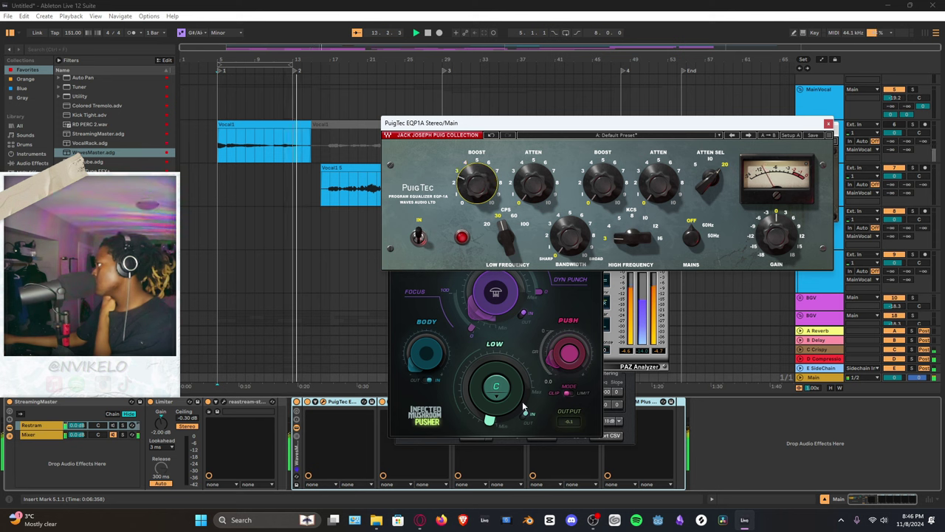
In the IMPusher on the Main track, set the low note to B - 62Hz, Low to 3.2 and High to 0.9
left_click(496, 399)
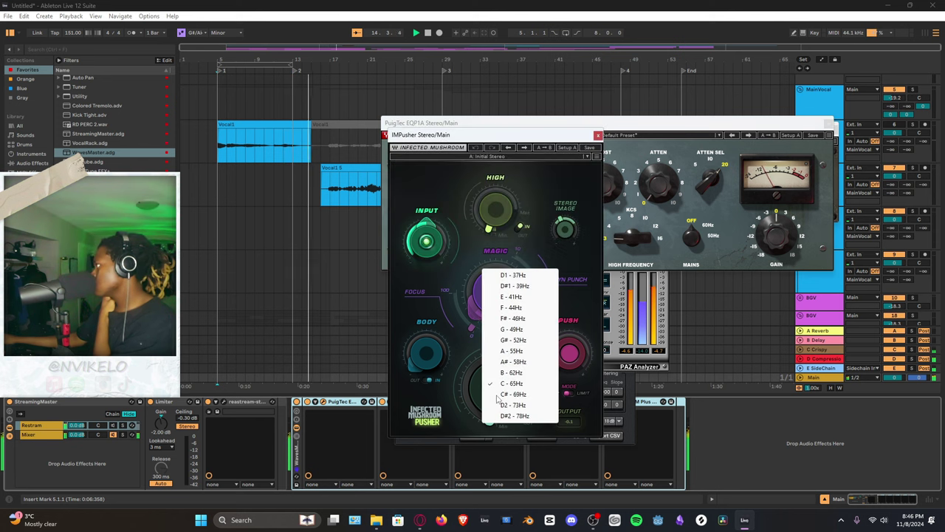
left_click(510, 411)
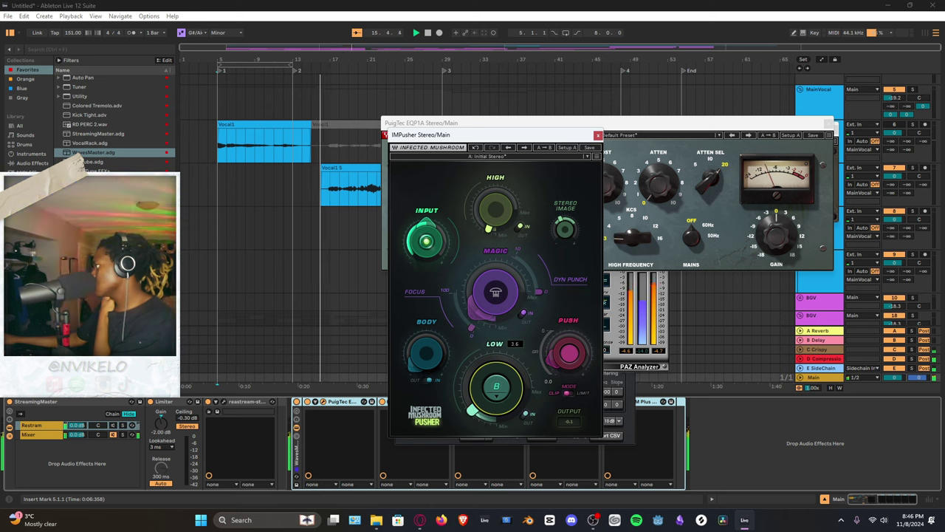
left_click_drag(480, 418, 484, 410)
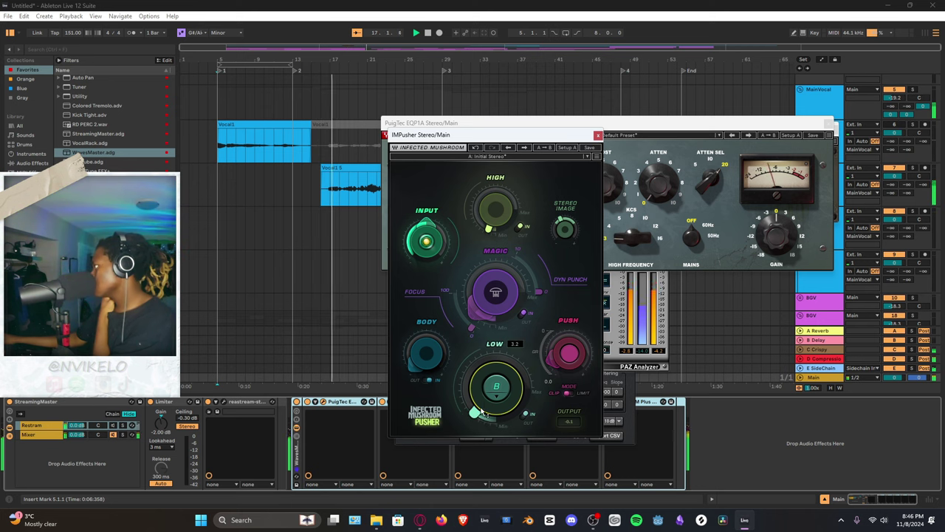
mouse_move(495, 209)
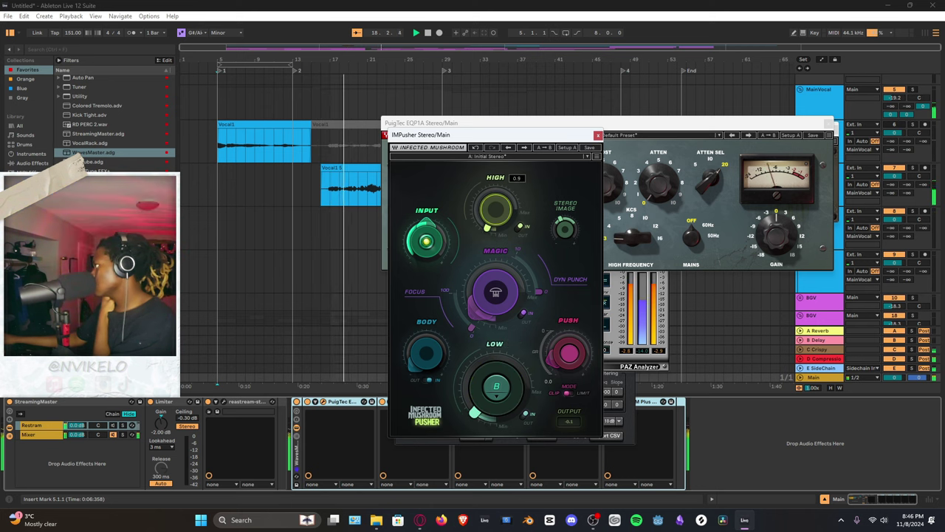
Close the open plugin windows of the WavesMaster rack
left_click(598, 135)
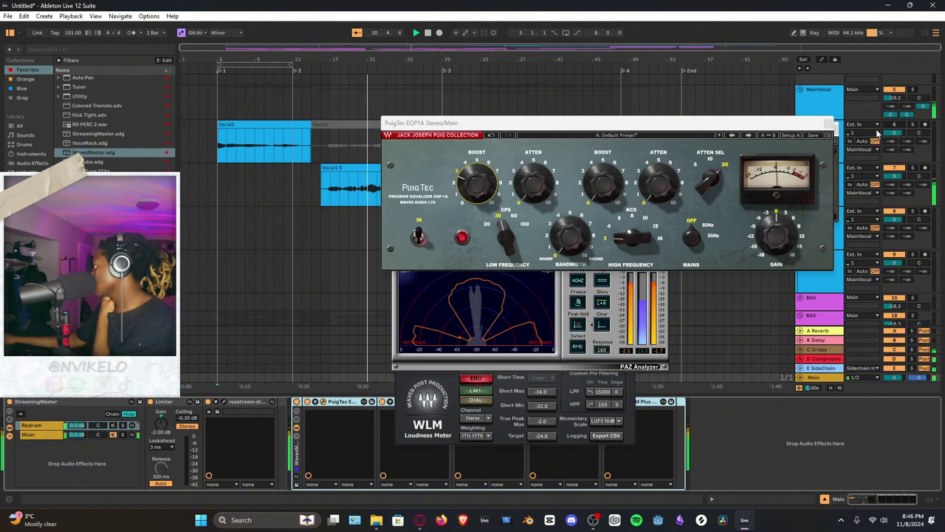
left_click(829, 123)
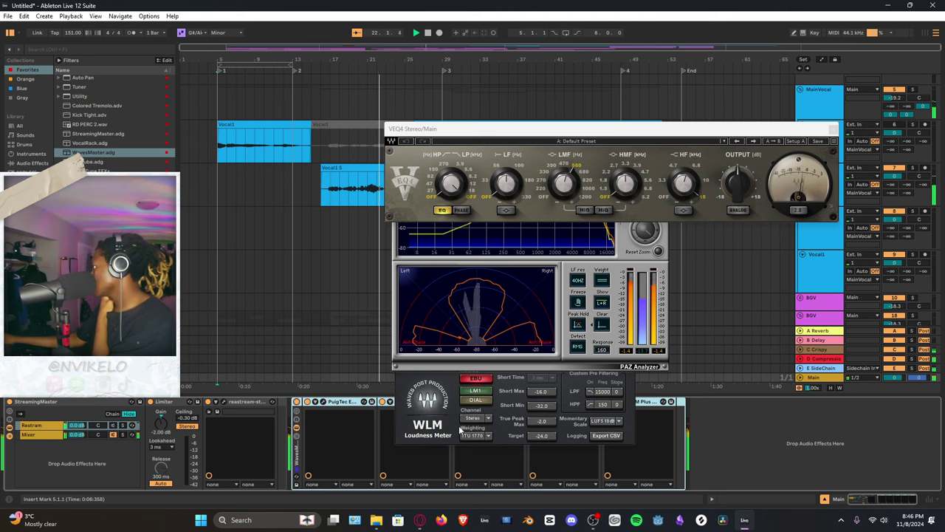
left_click(629, 146)
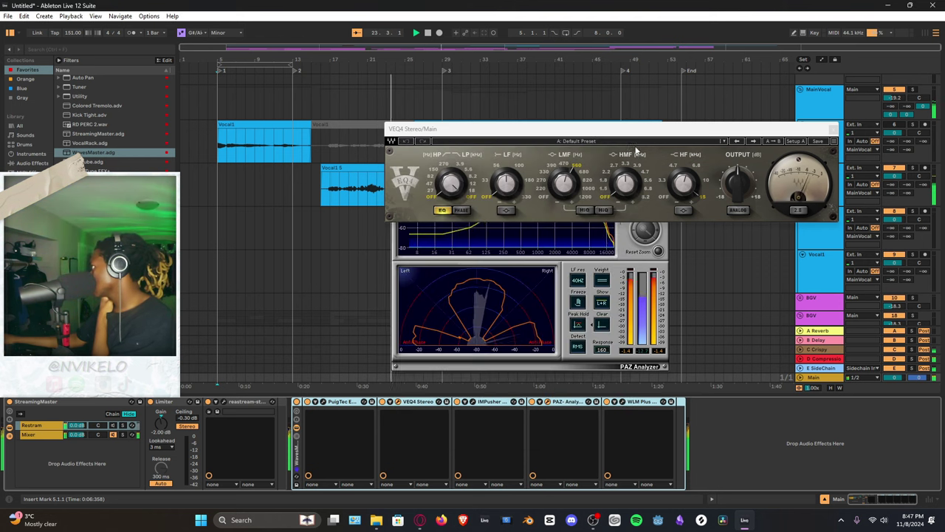
left_click(833, 128)
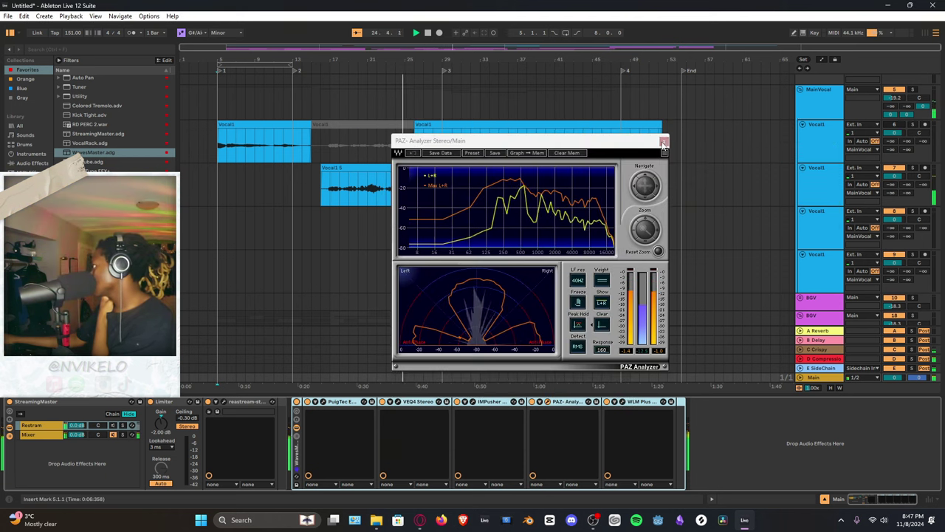
left_click(663, 140)
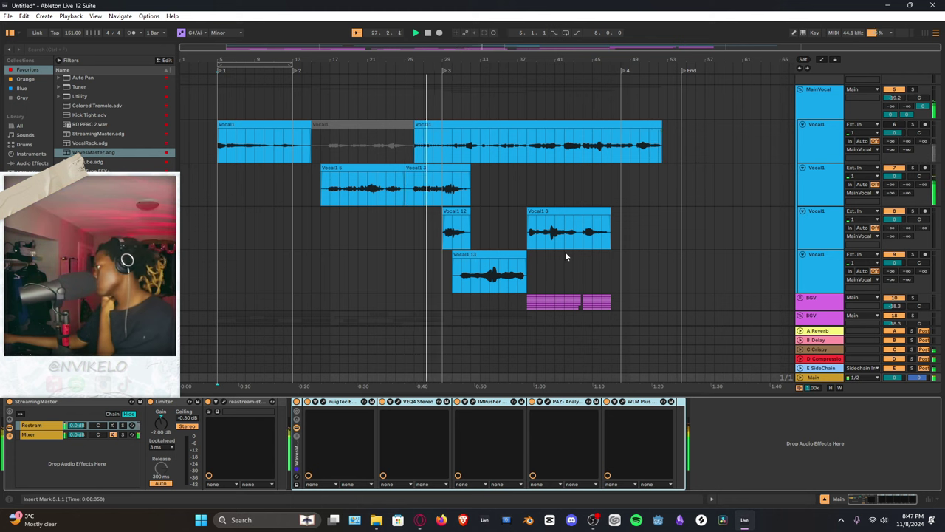
Play from bar 38 to review the vocals of the last section
scroll(566, 253, "down", 4)
scroll(574, 258, "down", 3)
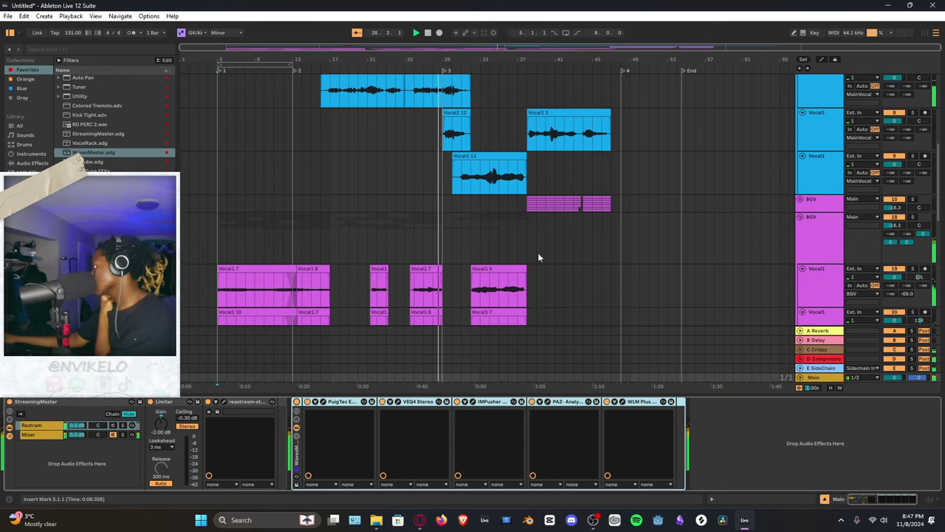
left_click(529, 189)
key("space")
key("space")
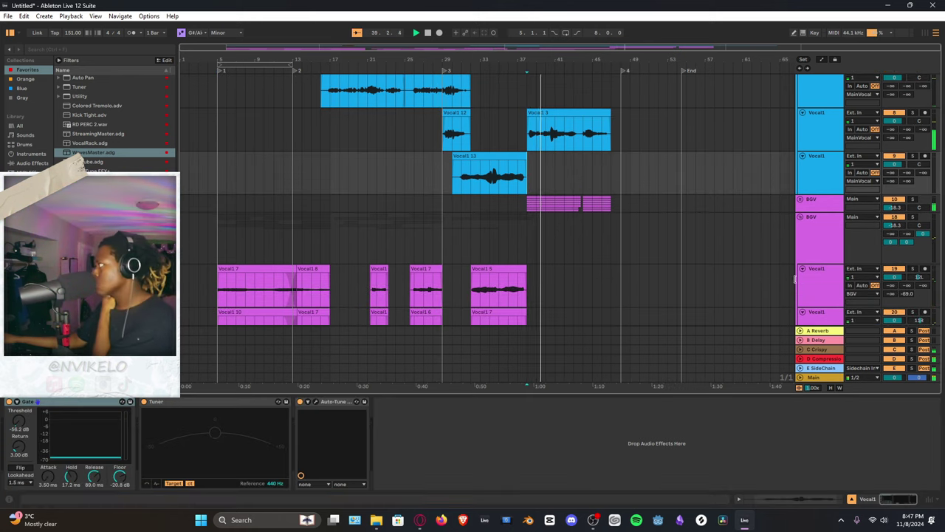
Duplicate the background vocal on track 19, pan the upper copy to centre and return the start position to bar 5
scroll(799, 287, "down", 3)
left_click(818, 249)
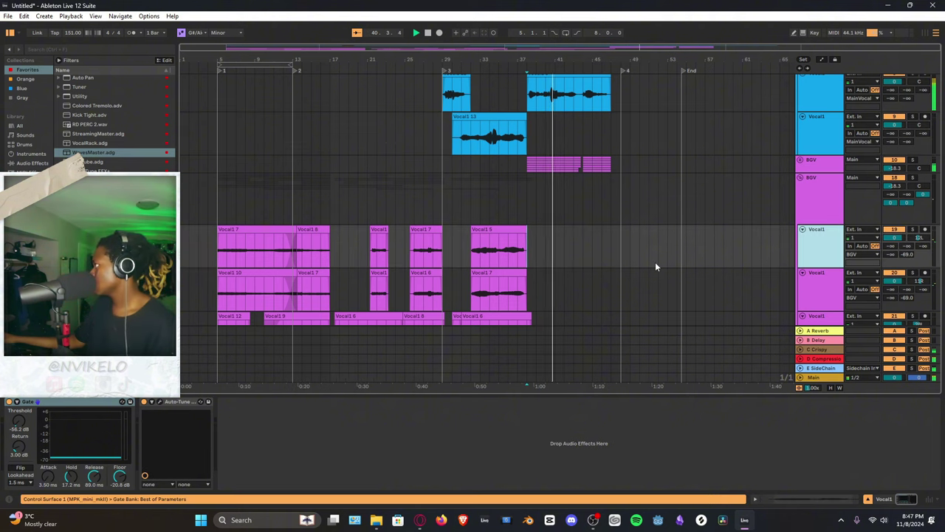
key("ctrl+d")
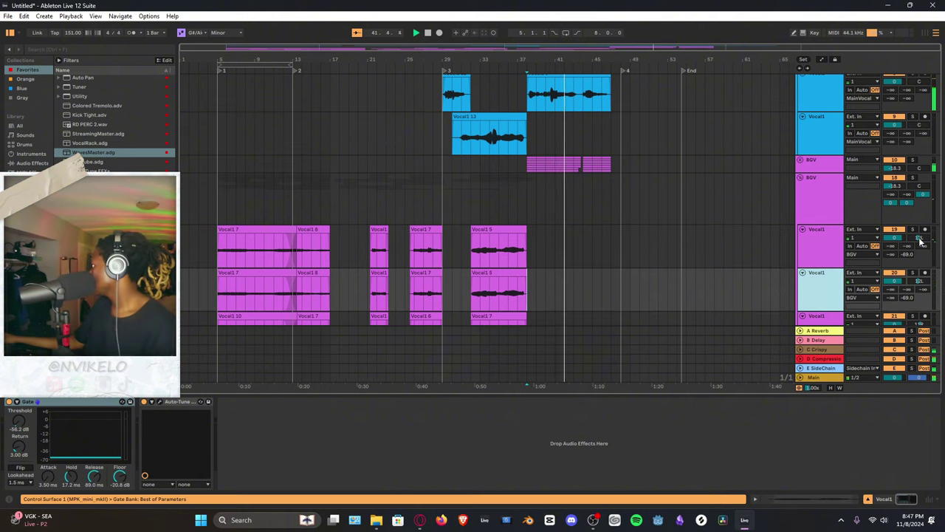
left_click_drag(529, 246, 217, 240)
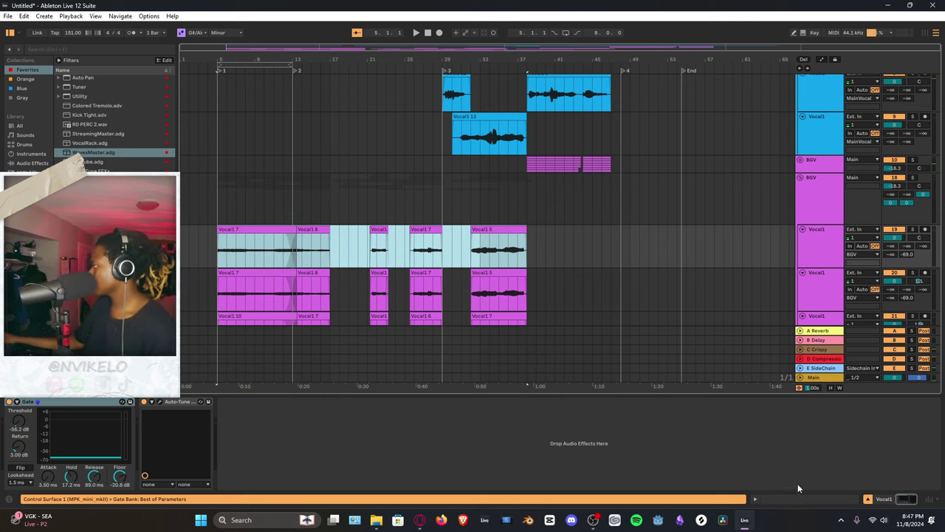
key("shift+Tab")
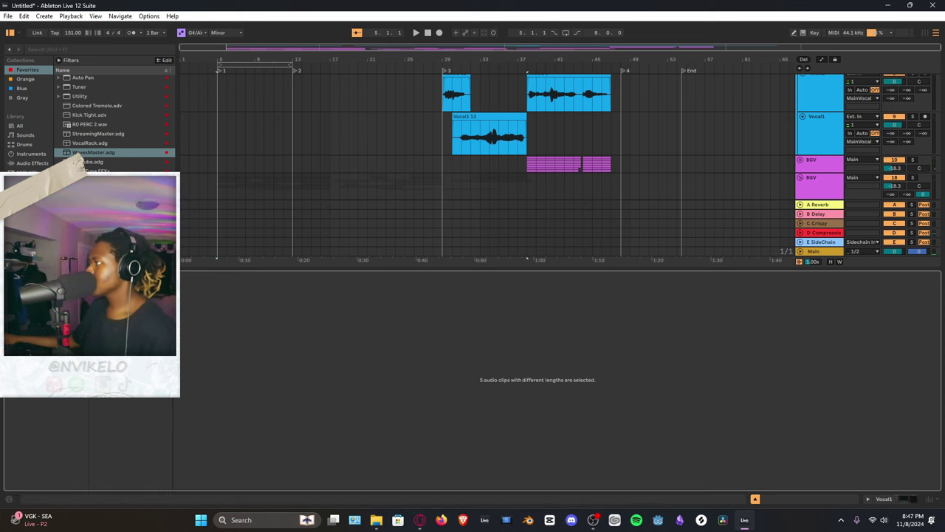
left_click(905, 499)
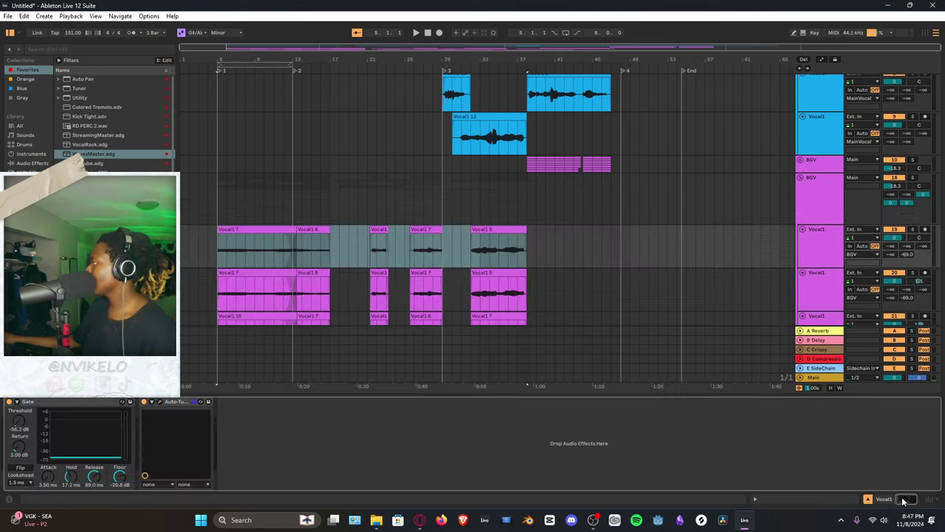
left_click(217, 257)
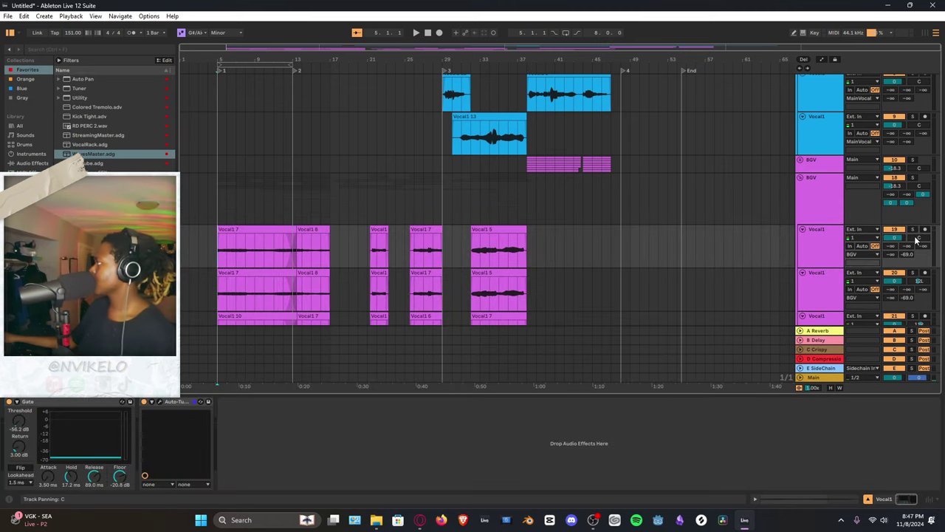
Solo track 19 during playback from bar 5 and add the Kick Tight preset after its Auto-Tune
key("space")
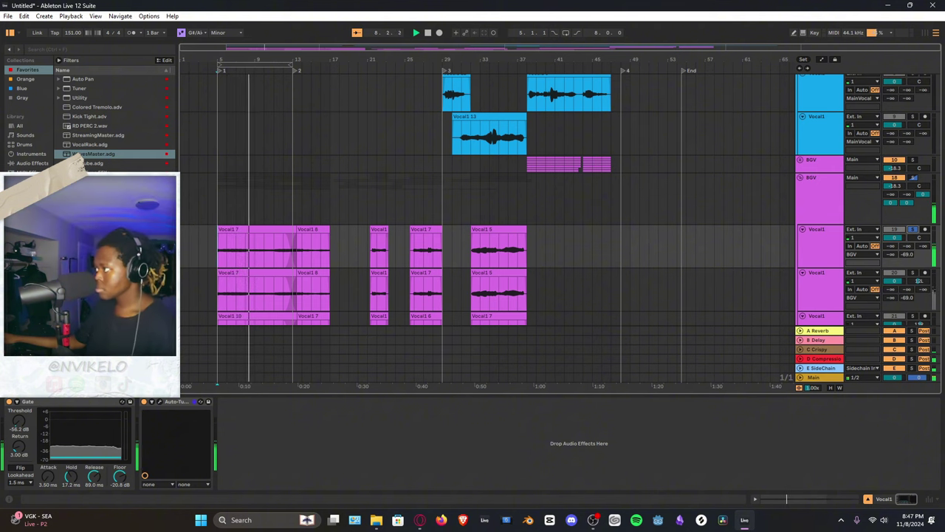
key("Up")
key("Up")
key("Up")
key("Up")
key("Return")
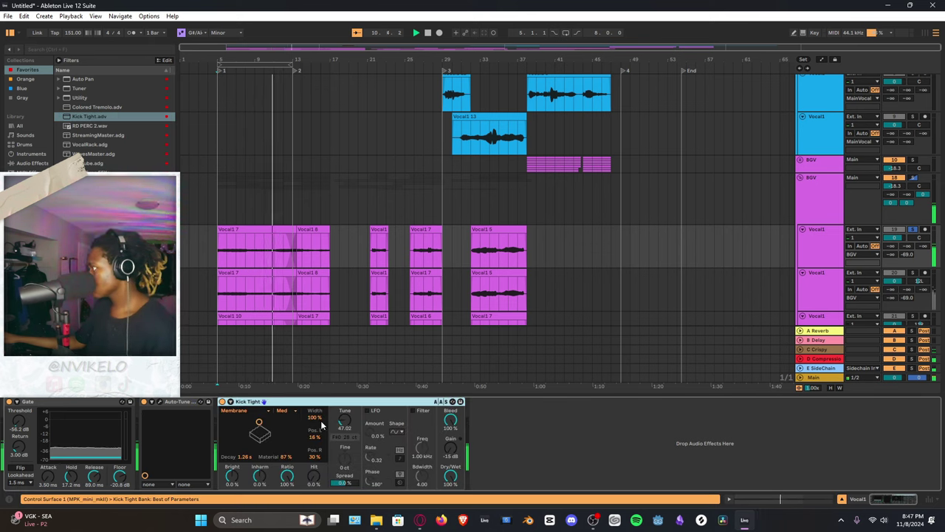
Set Kick Tight's quality to Low and lower track 19's volume to about -2.8 dB with the solo removed
left_click(282, 410)
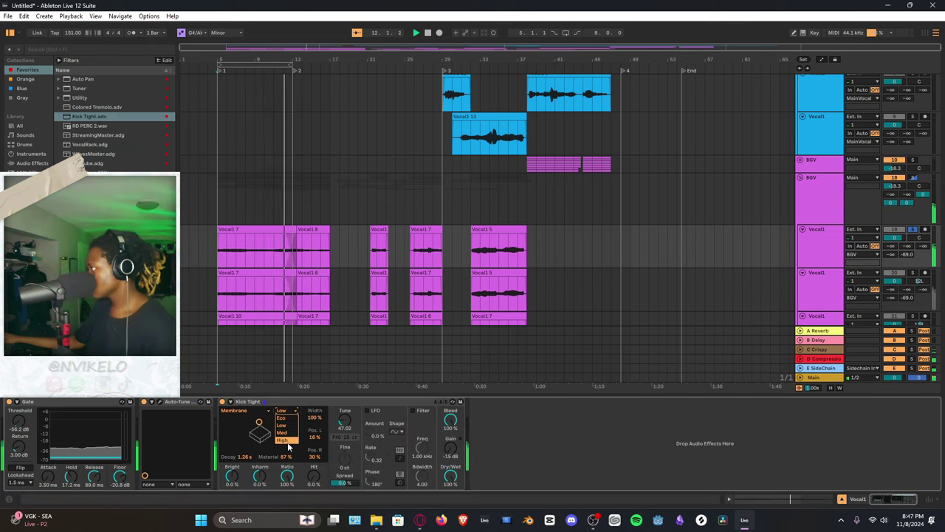
left_click(283, 425)
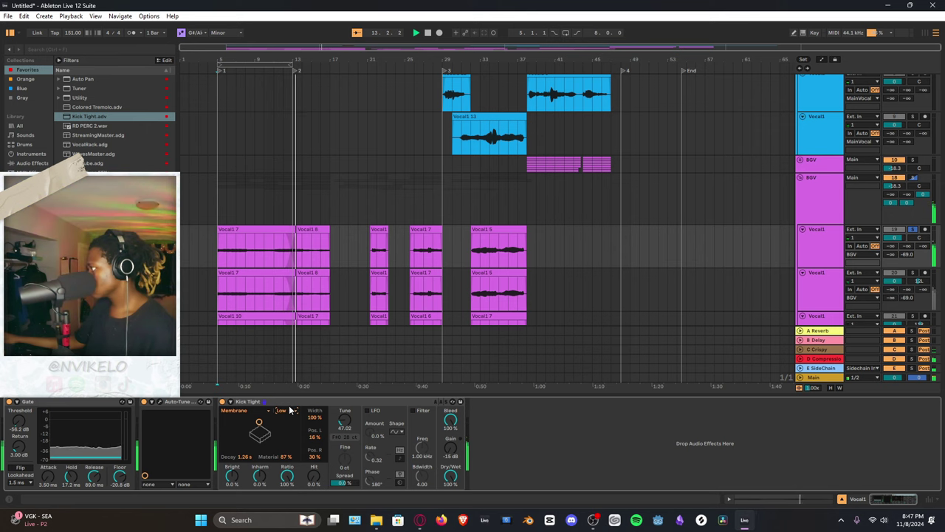
left_click(290, 410)
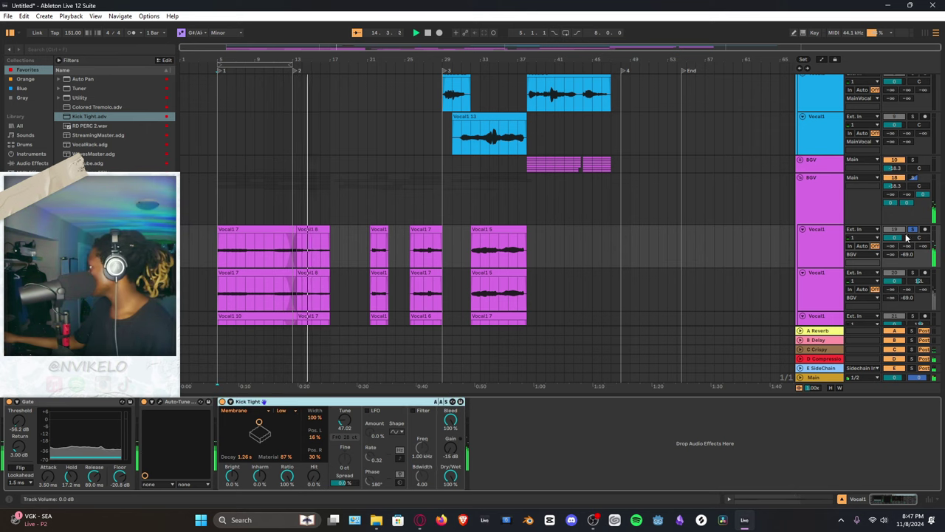
mouse_move(907, 236)
left_mouse_down()
mouse_move(906, 248)
mouse_move(906, 240)
left_mouse_up()
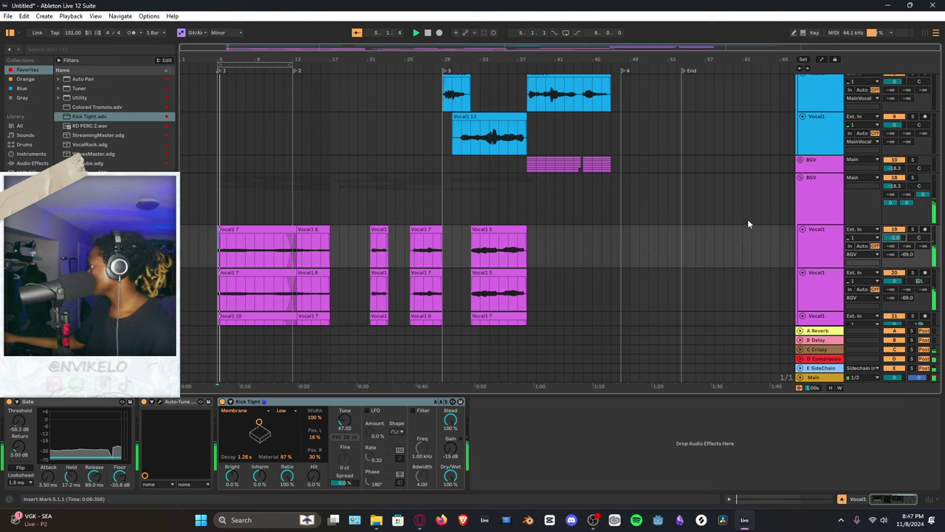
Adjust the EQ cut in the ValhallaVintageVerb on the Reverb chain of BGV group 18
scroll(816, 238, "up", 2)
left_click(817, 237)
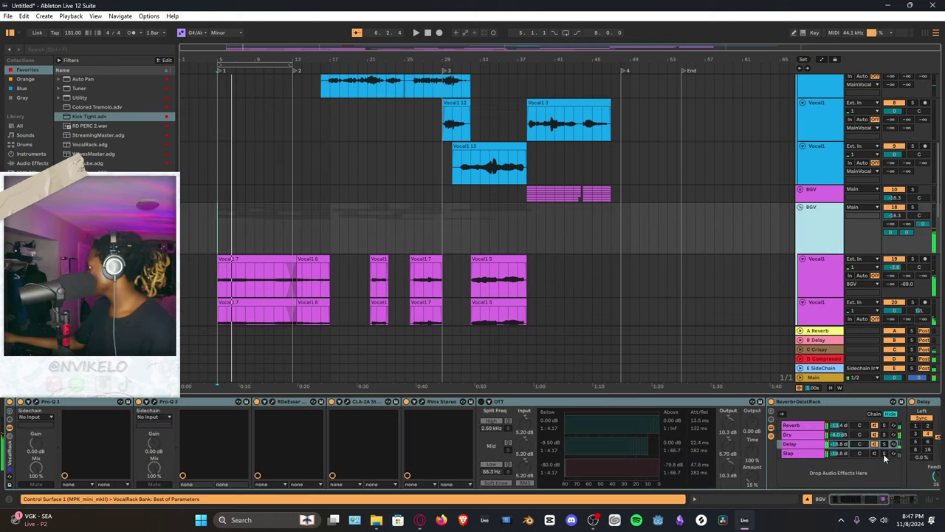
left_click(382, 425)
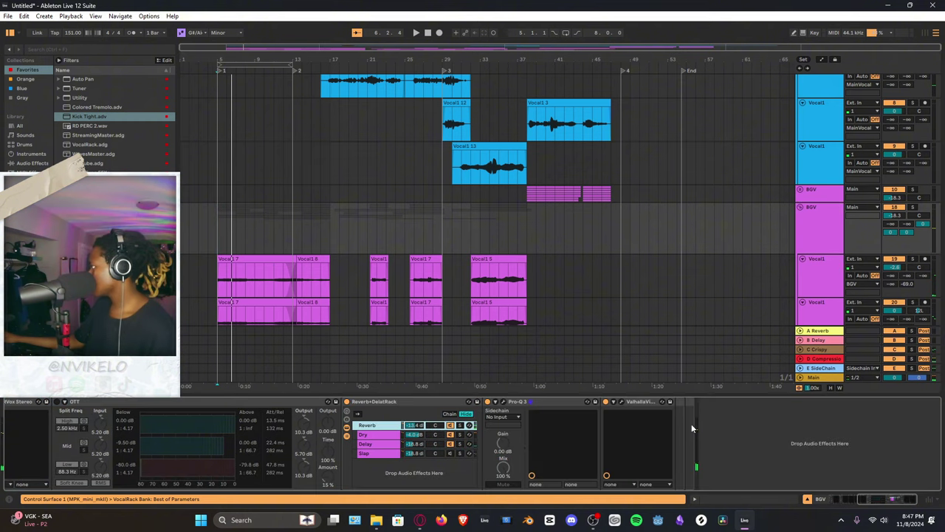
left_click(622, 401)
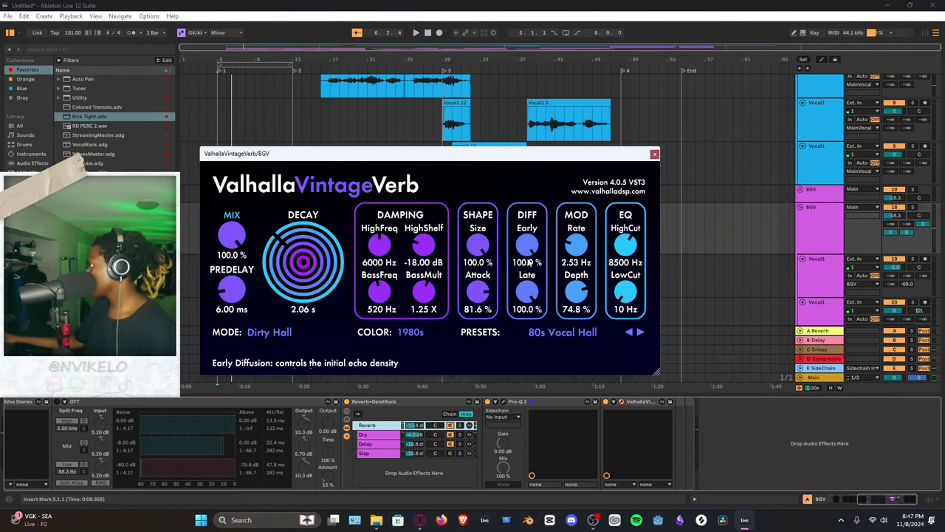
left_click_drag(610, 310, 625, 266)
left_click(655, 154)
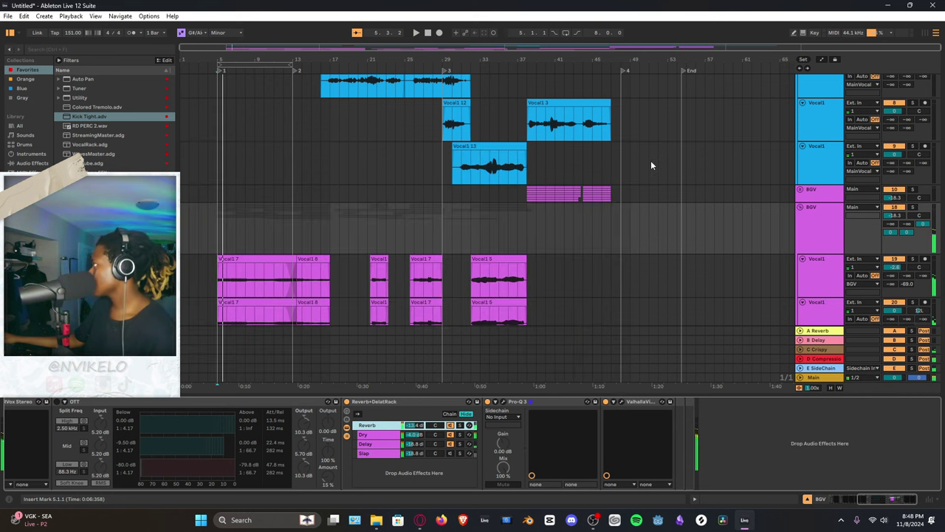
Add the Kick Tight preset to track 11 in BGV group 10, play from bar 38 and collapse the group
scroll(605, 177, "up", 2)
left_click(533, 247)
left_click(819, 242)
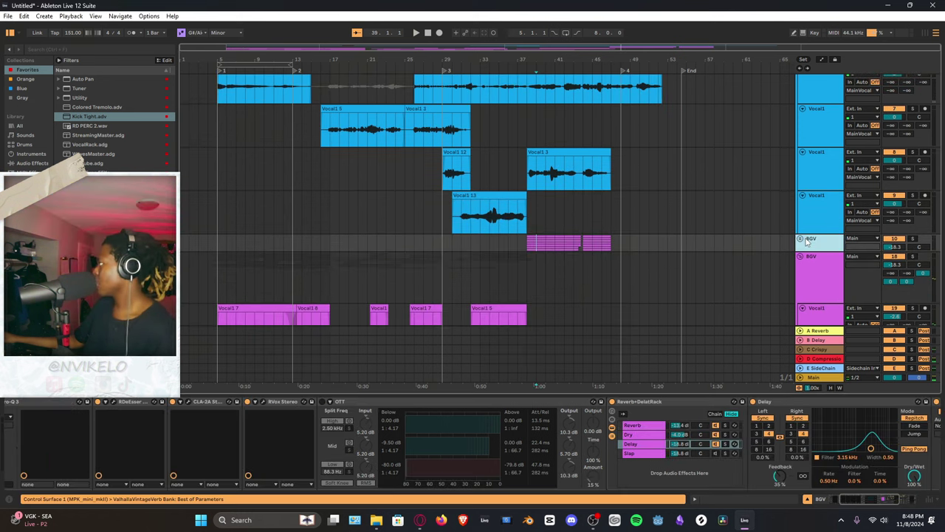
left_click(800, 238)
left_click(818, 296)
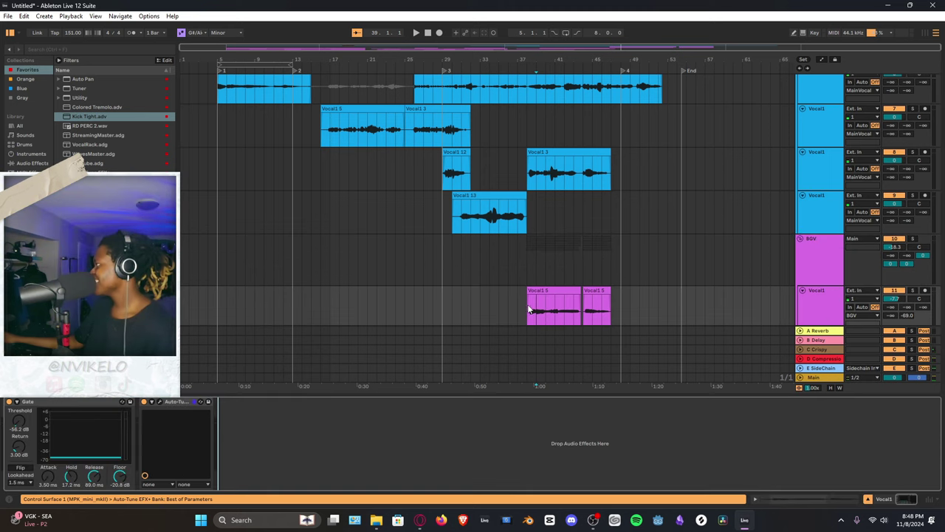
key("Return")
key("space")
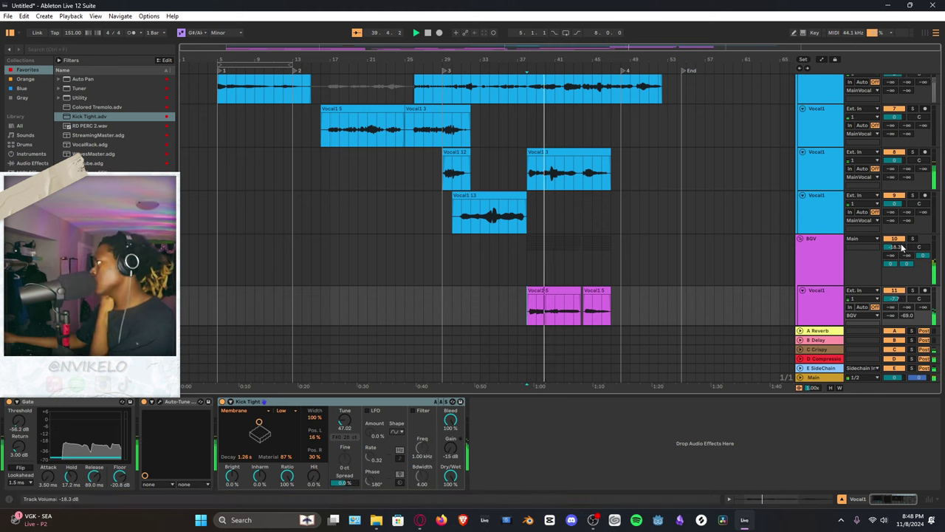
left_click(801, 238)
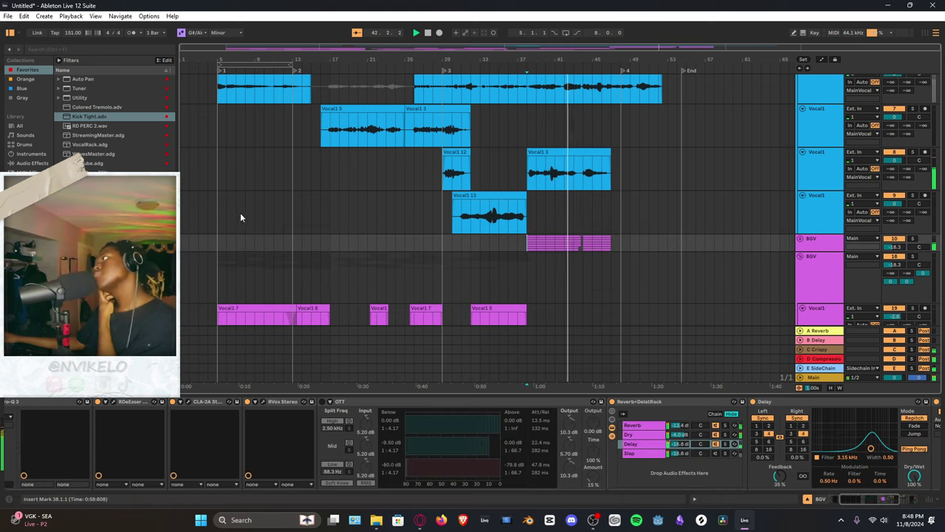
Play from bar 5, check the Main track's loudness in WLM Plus, and return the stopped playback to bar 5
left_click(222, 217)
left_click(834, 377)
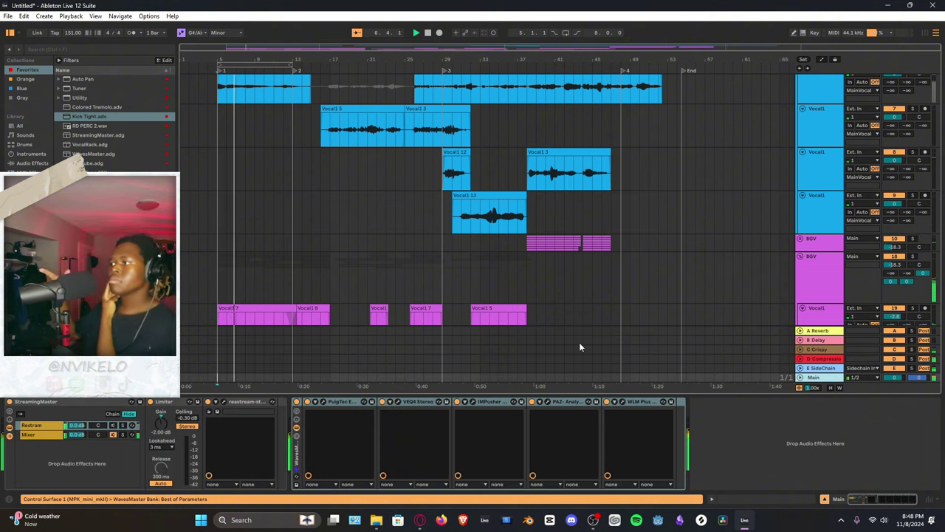
left_click(620, 402)
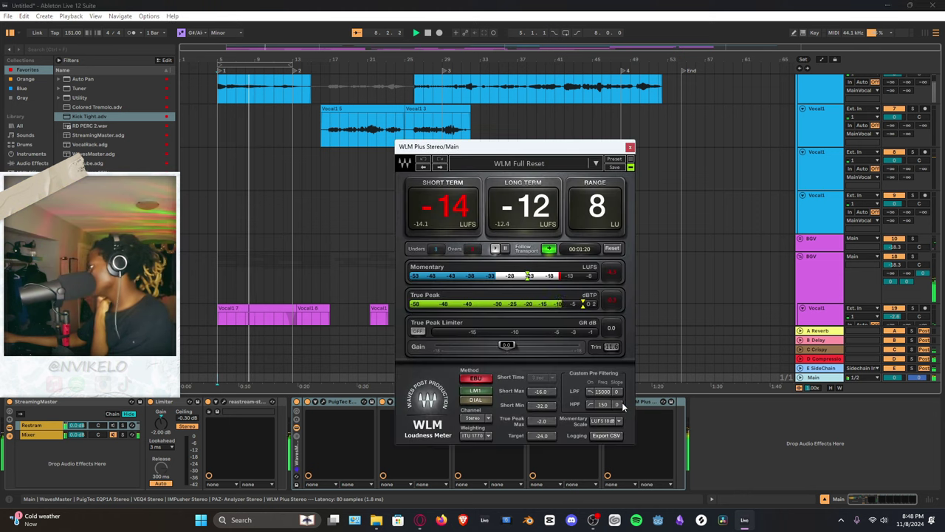
left_click(629, 146)
left_click(219, 264)
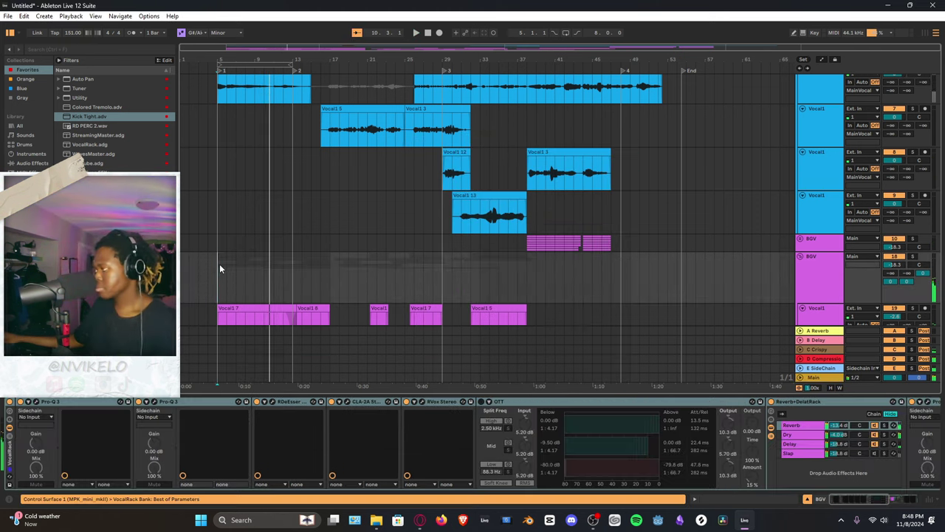
key("space")
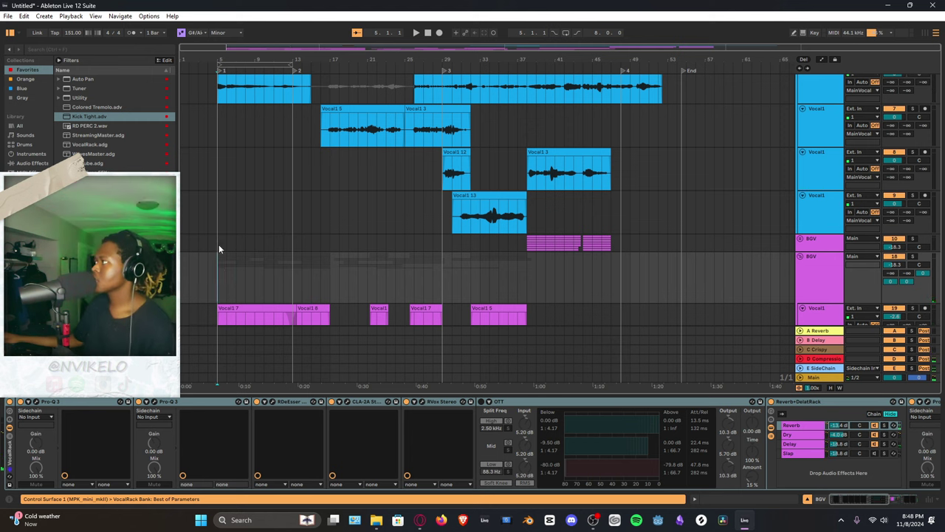
Save the Live Set as PinkAndWhite-Reimagined in the Projects > Songs folder
key("ctrl+s")
left_click(197, 51)
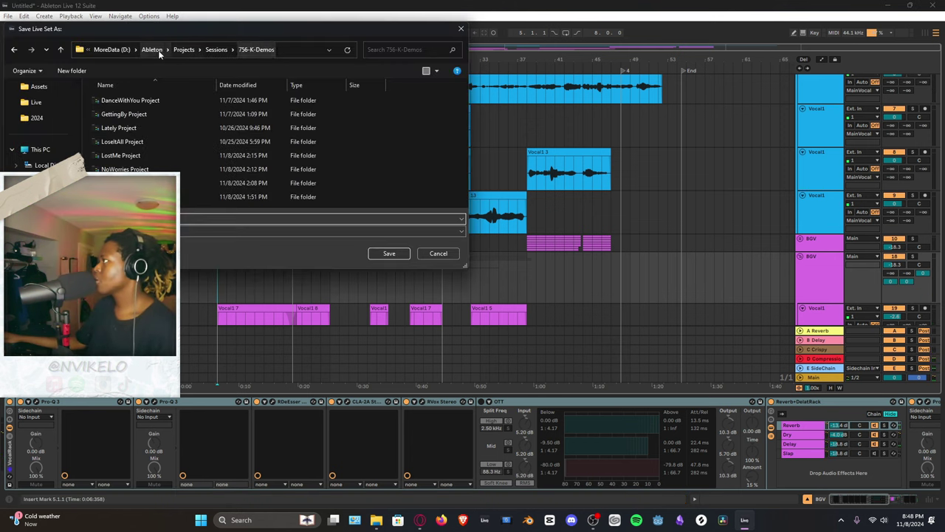
left_click(184, 50)
left_click(148, 182)
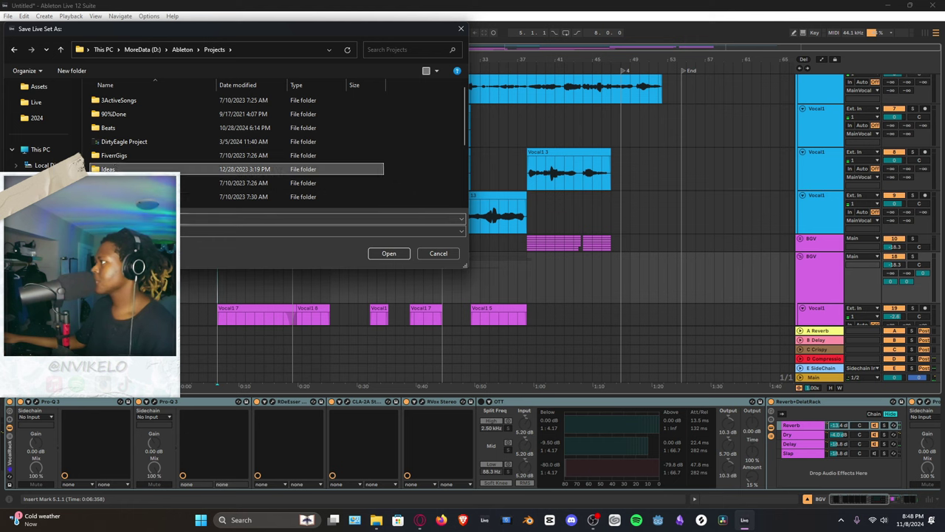
scroll(148, 177, "down", 3)
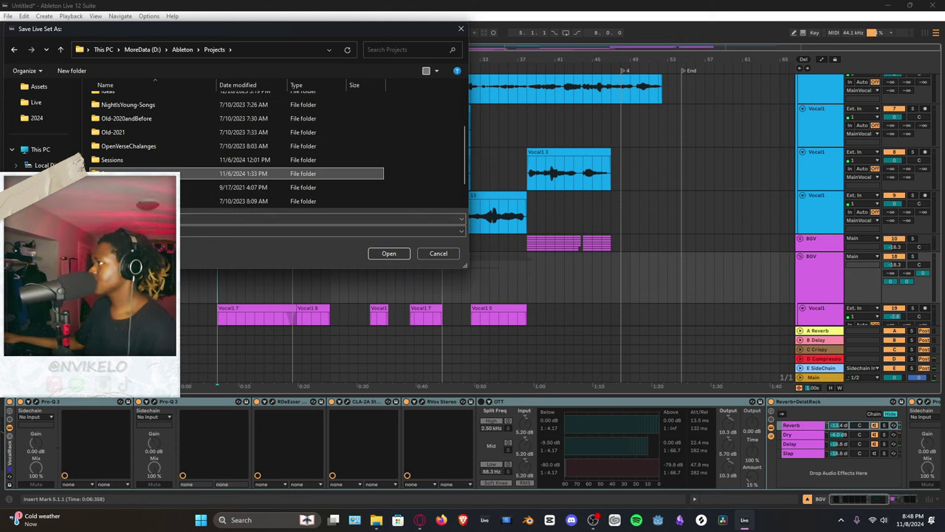
key("Return")
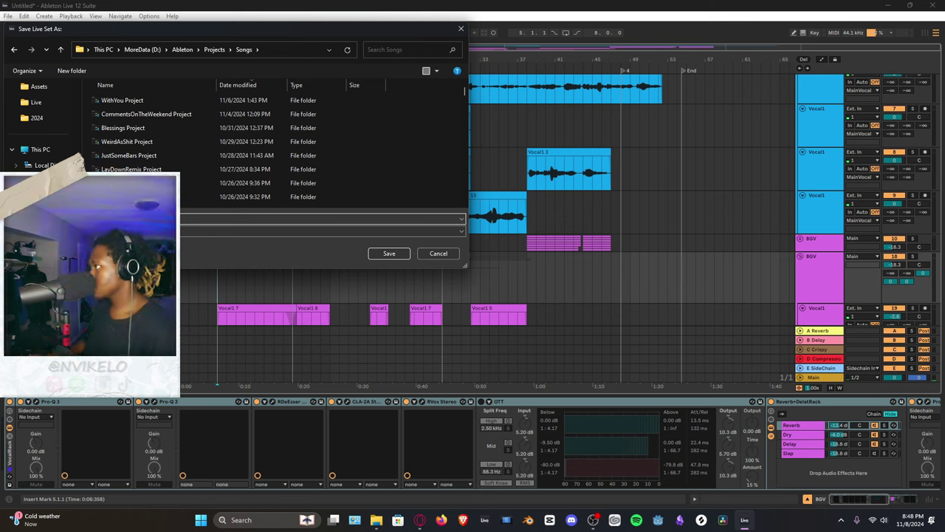
key("Return")
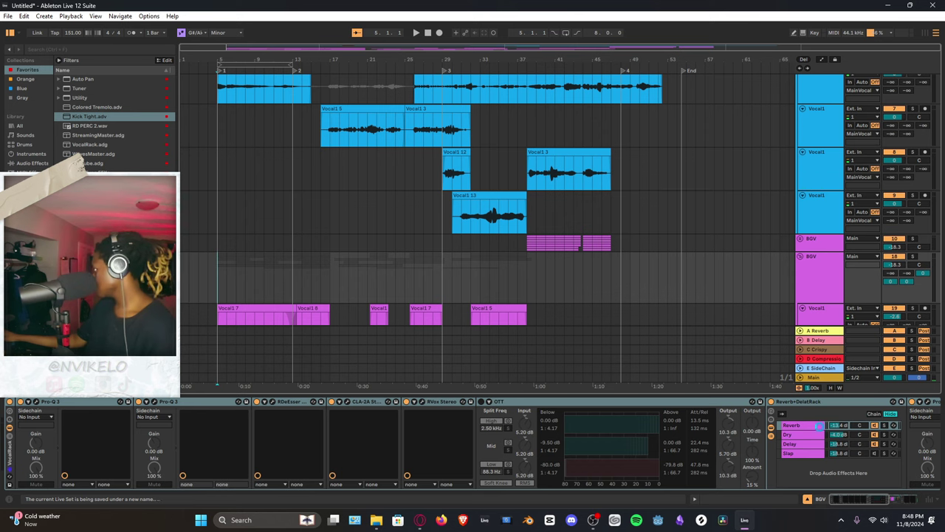
Hide the device view and delete the Melody, Drums, 3 Audio and Bass tracks, leaving only the vocals
left_click(807, 500)
left_click(802, 219)
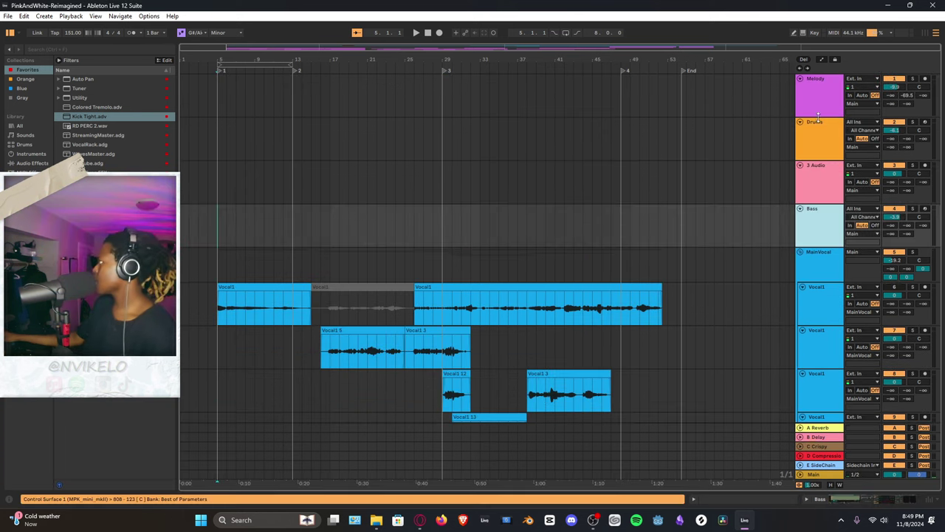
left_click(821, 89, "shift")
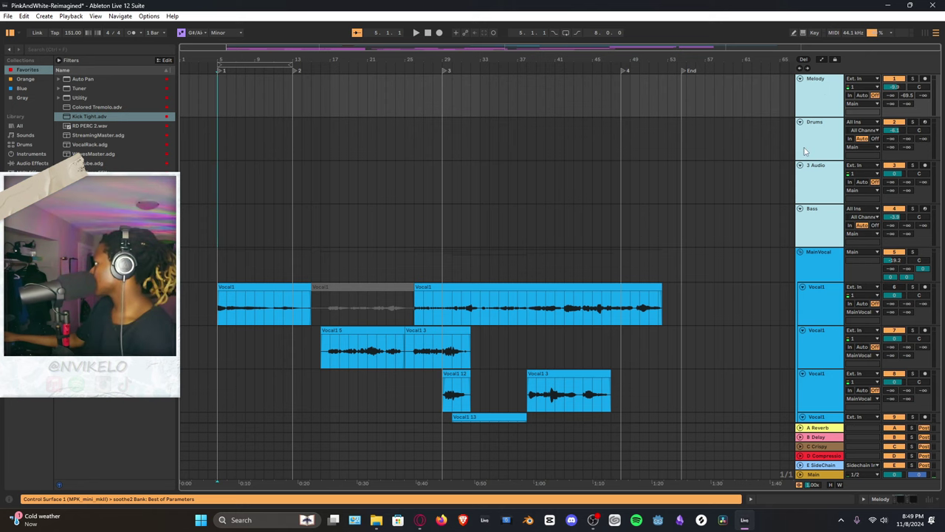
scroll(768, 274, "down", 6)
scroll(802, 289, "up", 2)
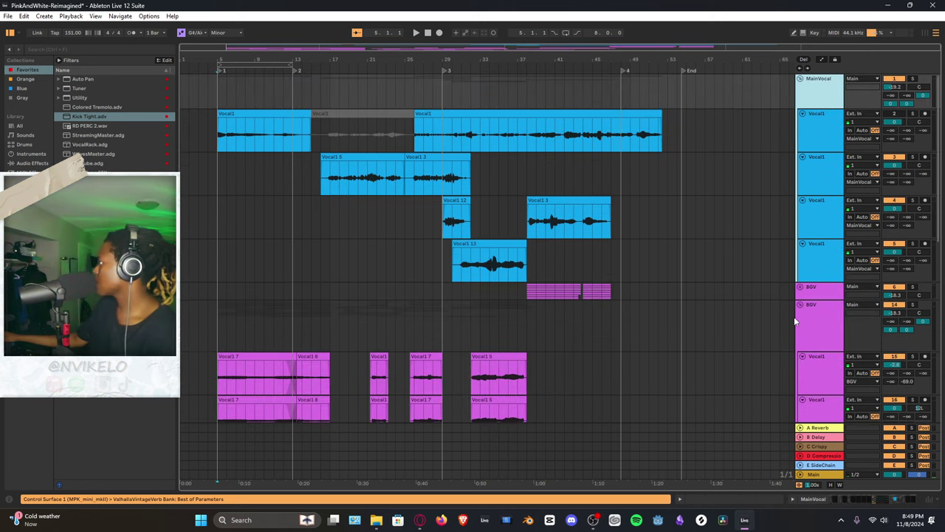
Expand the upper BGV group, hide the browser, and fit the arrangement to the window's full height and width
left_click(800, 287)
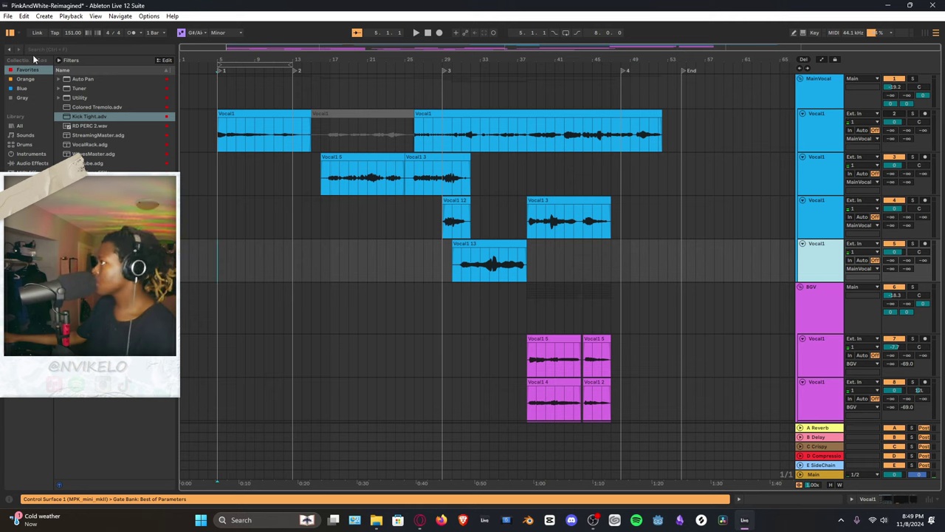
left_click(11, 34)
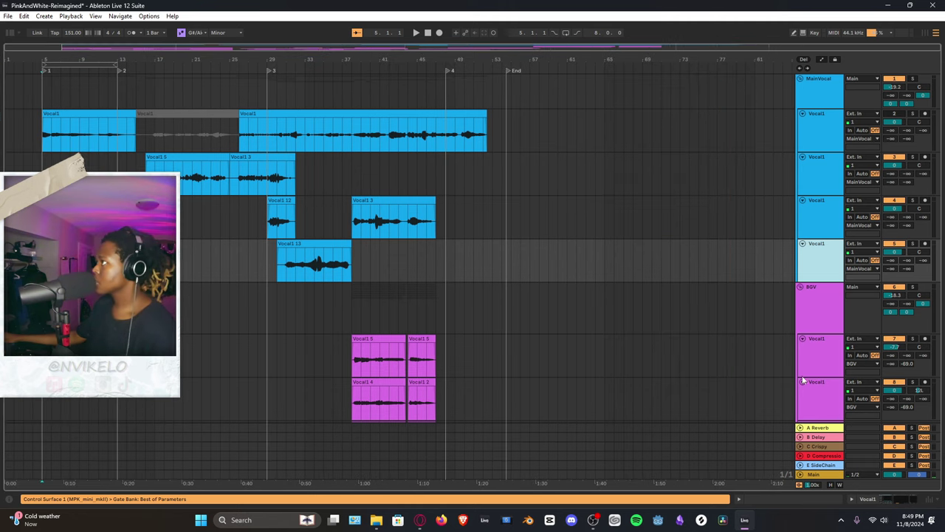
left_click(830, 485)
left_click(838, 484)
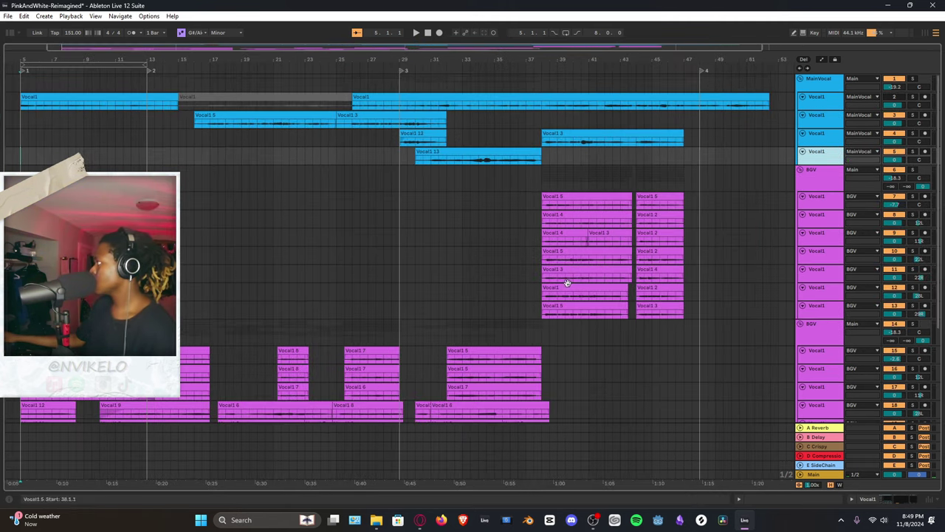
Collapse the upper BGV group and play the vocal arrangement from bar 5
left_click(801, 170)
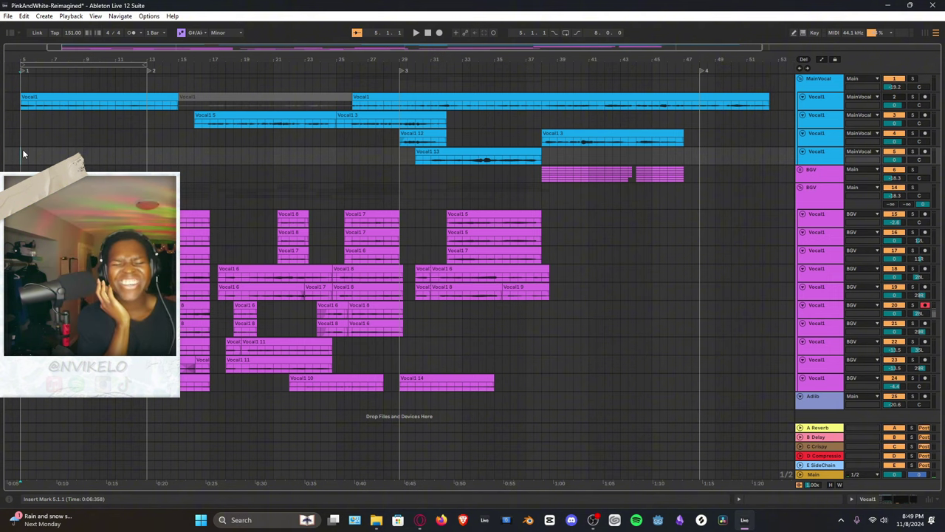
key("space")
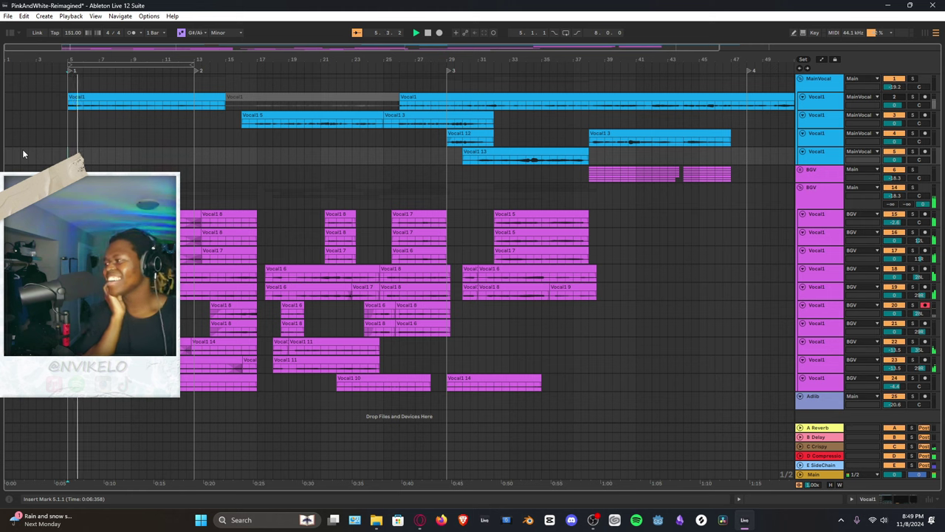